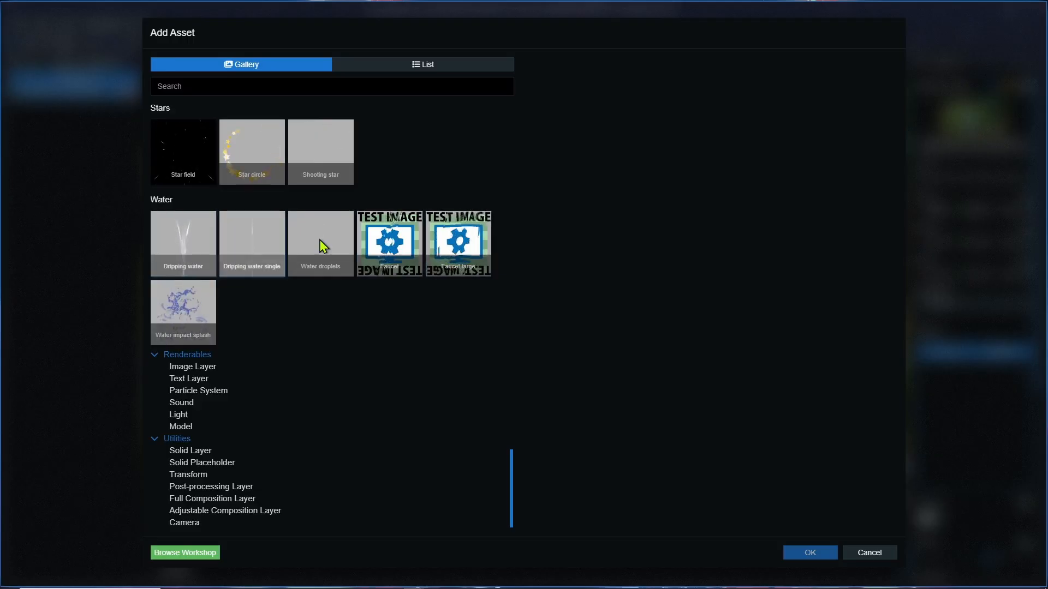
{"action": "left_click", "coordinate": [866, 555]}
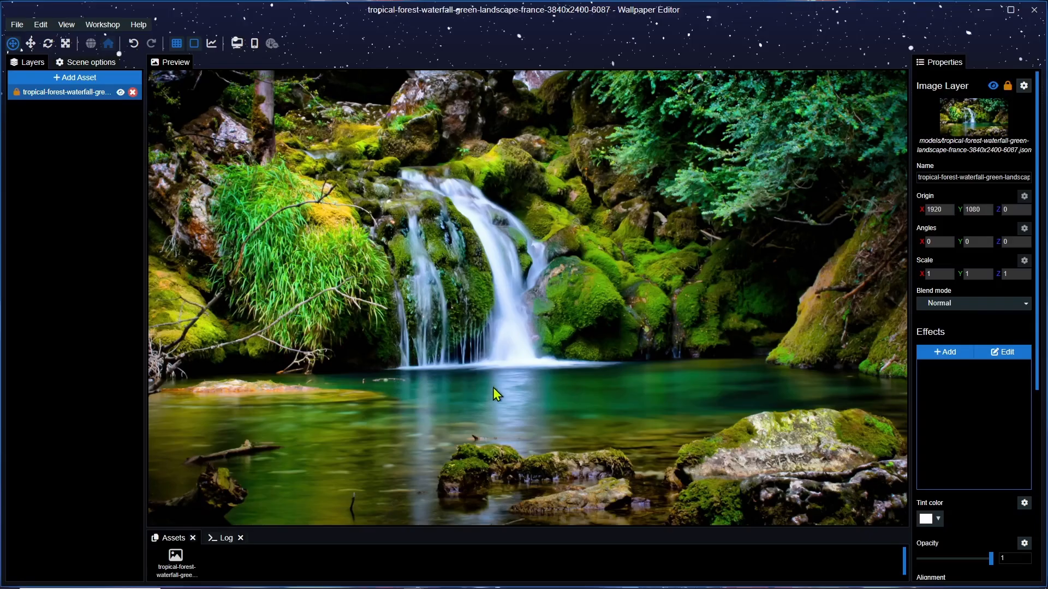
{"action": "scroll", "coordinate": [499, 362], "scroll_direction": "down", "scroll_amount": 3}
{"action": "scroll", "coordinate": [498, 362], "scroll_direction": "up", "scroll_amount": 1}
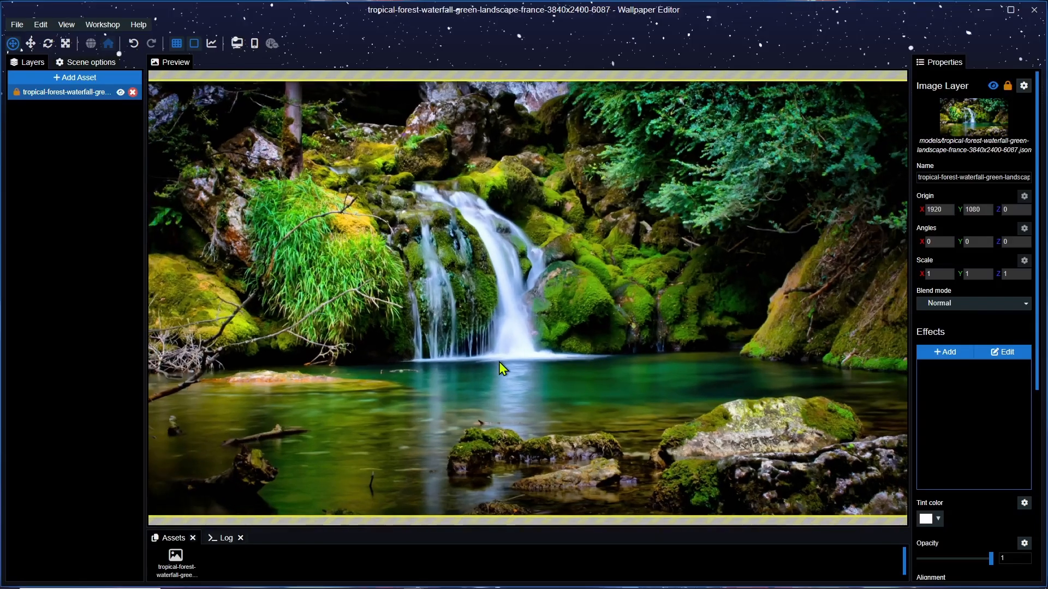
{"action": "scroll", "coordinate": [499, 362], "scroll_direction": "up", "scroll_amount": 1}
{"action": "scroll", "coordinate": [499, 361], "scroll_direction": "up", "scroll_amount": 1}
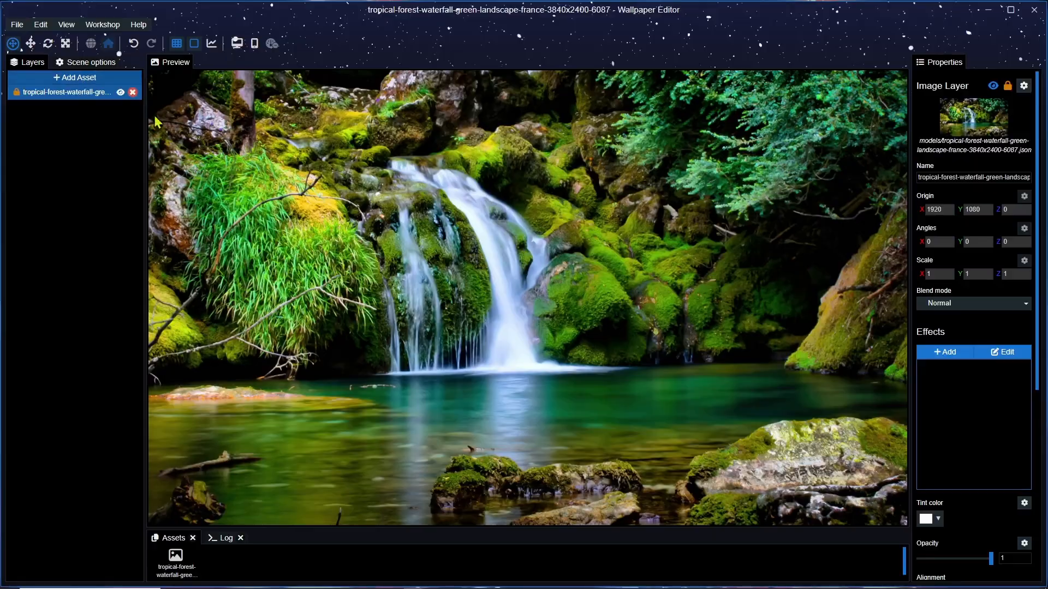
Step: Add the "Dripping water" preset from the Water assets to the scene
{"action": "left_click", "coordinate": [75, 77]}
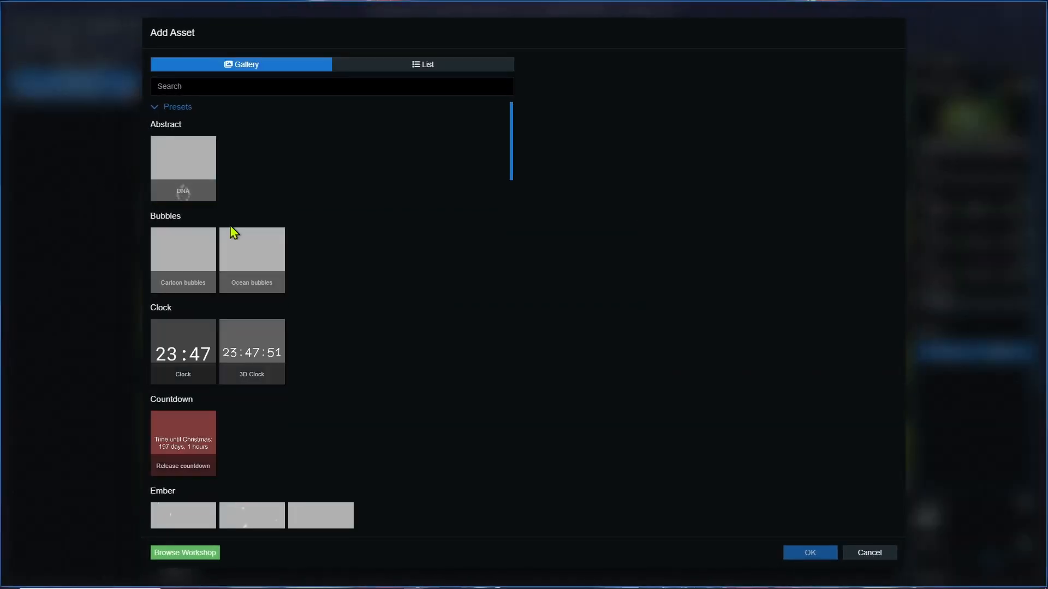
{"action": "left_click_drag", "start_coordinate": [511, 139], "coordinate": [489, 425]}
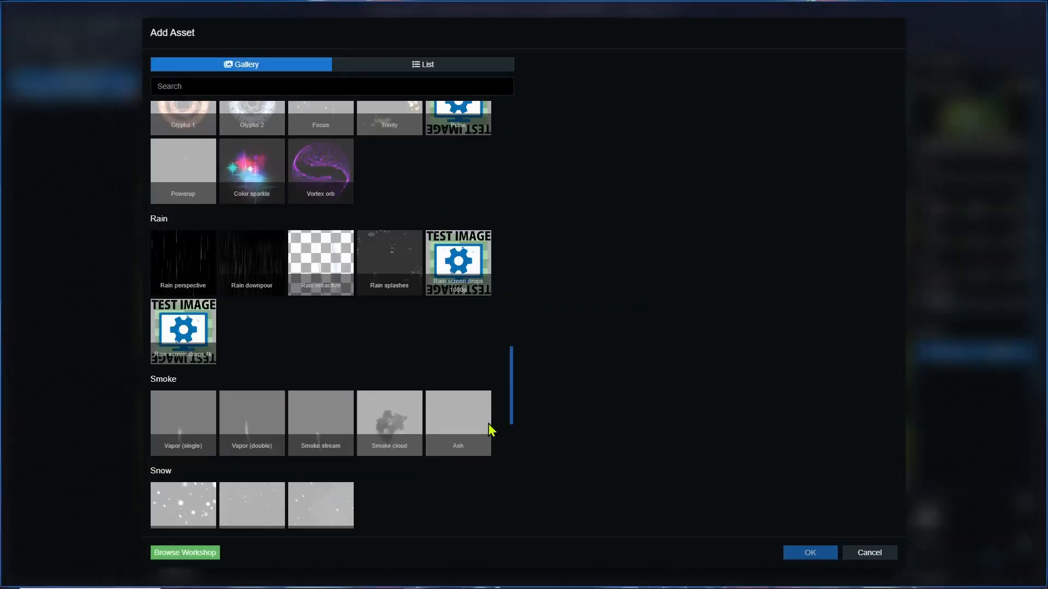
{"action": "scroll", "coordinate": [491, 429], "scroll_direction": "down", "scroll_amount": 5}
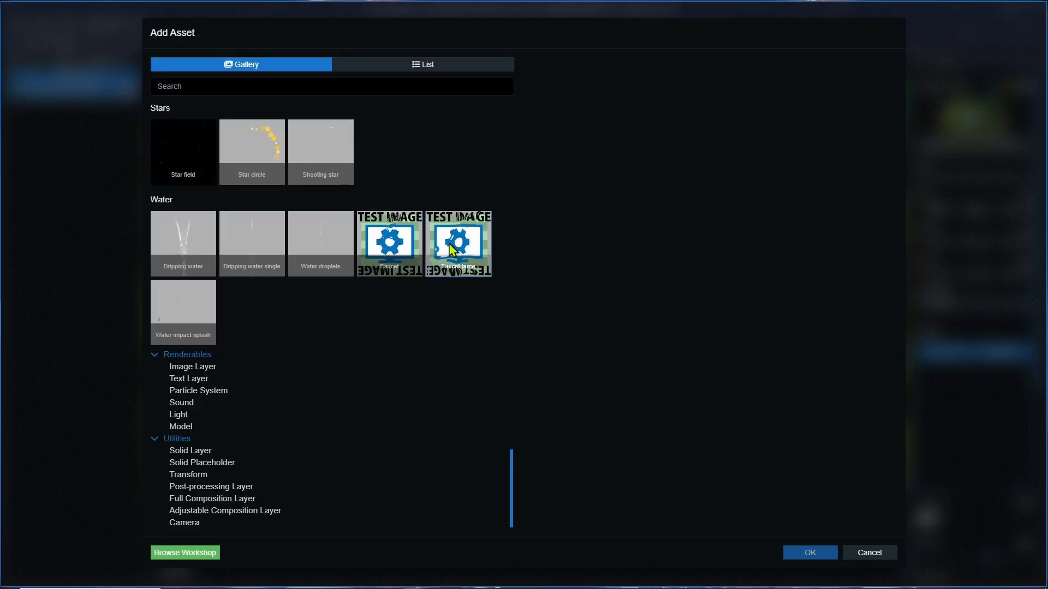
{"action": "left_click", "coordinate": [176, 243]}
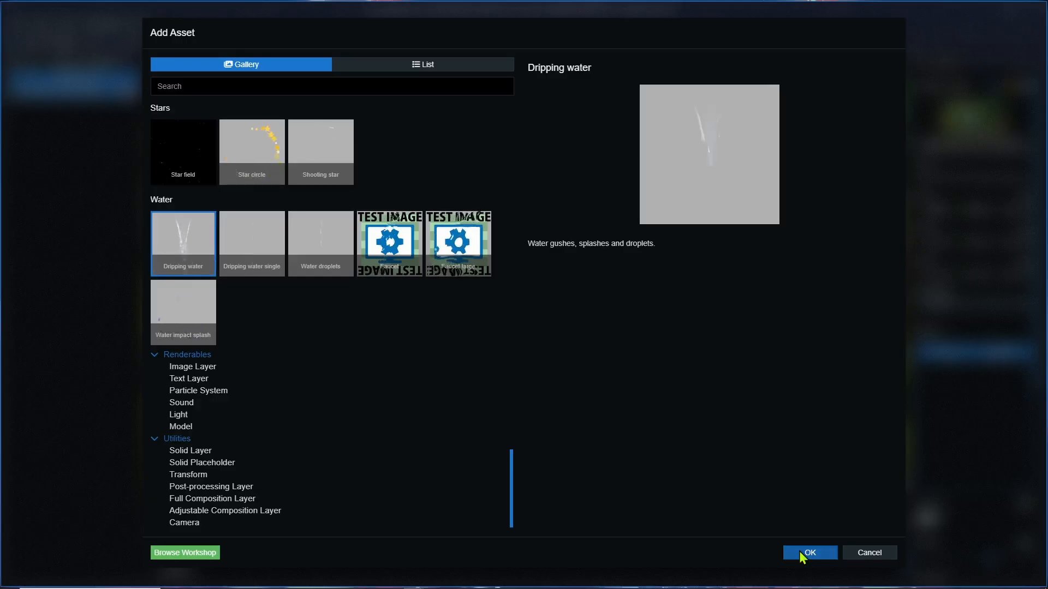
{"action": "left_click", "coordinate": [817, 553]}
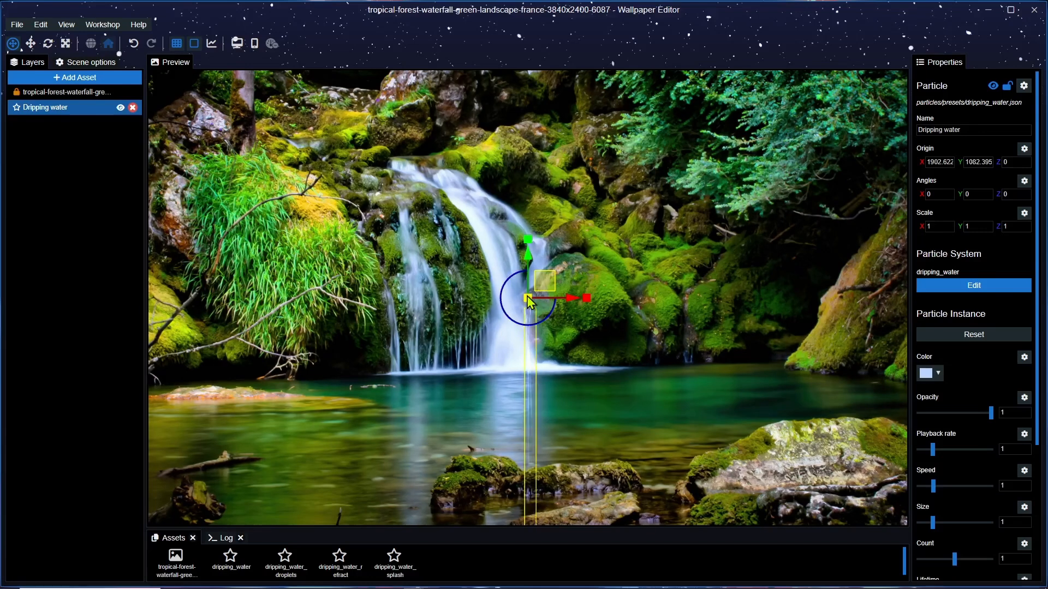
Step: Scale the Dripping water particle uniformly to about 2.99 and save the project
{"action": "left_click_drag", "start_coordinate": [529, 304], "coordinate": [553, 284]}
{"action": "key", "text": "ctrl+s"}
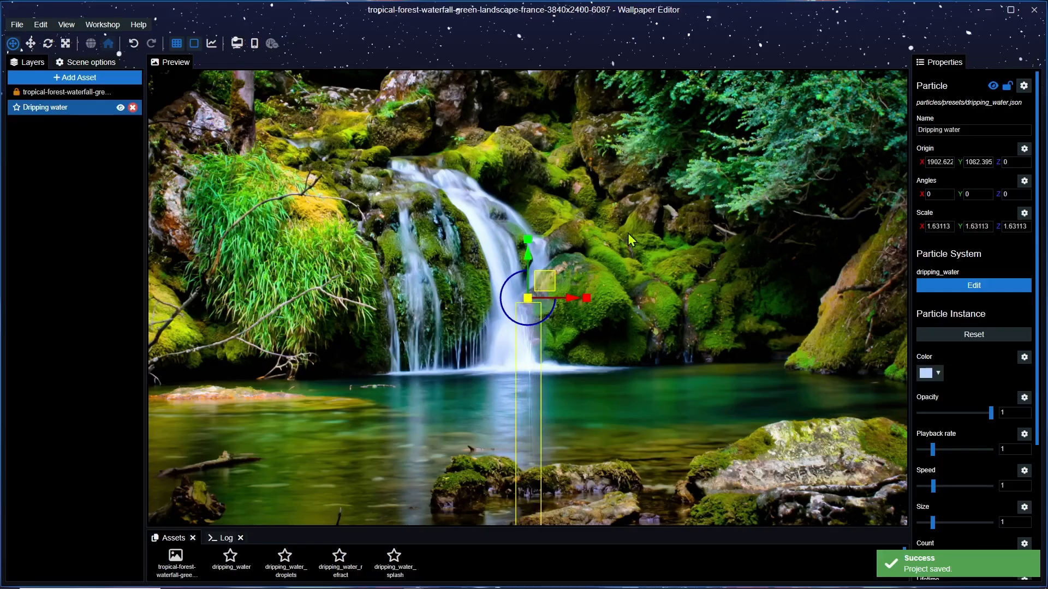
{"action": "left_click_drag", "start_coordinate": [627, 233], "coordinate": [659, 224]}
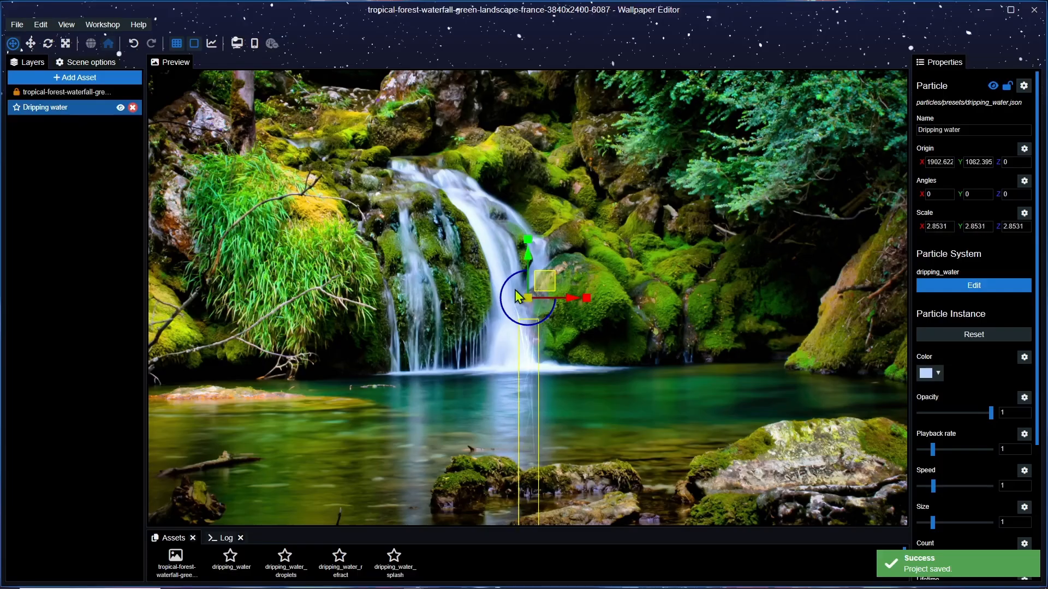
Step: Move the Dripping water particle to the top of the waterfall's left stream, at about X 1384, Y 1660
{"action": "left_click_drag", "start_coordinate": [540, 286], "coordinate": [416, 149]}
{"action": "scroll", "coordinate": [395, 214], "scroll_direction": "up", "scroll_amount": 5}
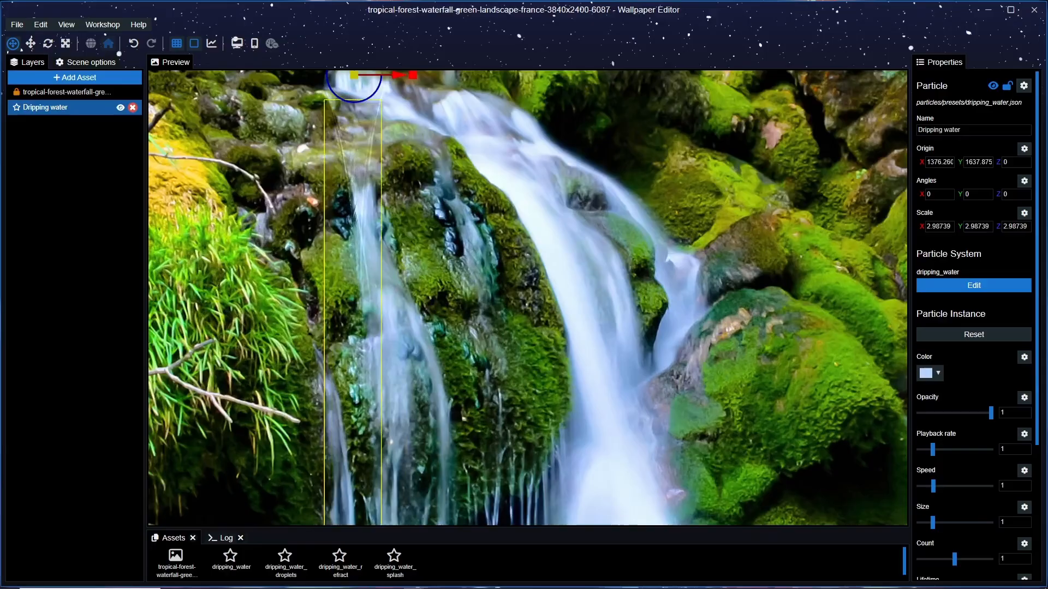
{"action": "left_click_drag", "start_coordinate": [395, 214], "coordinate": [525, 357]}
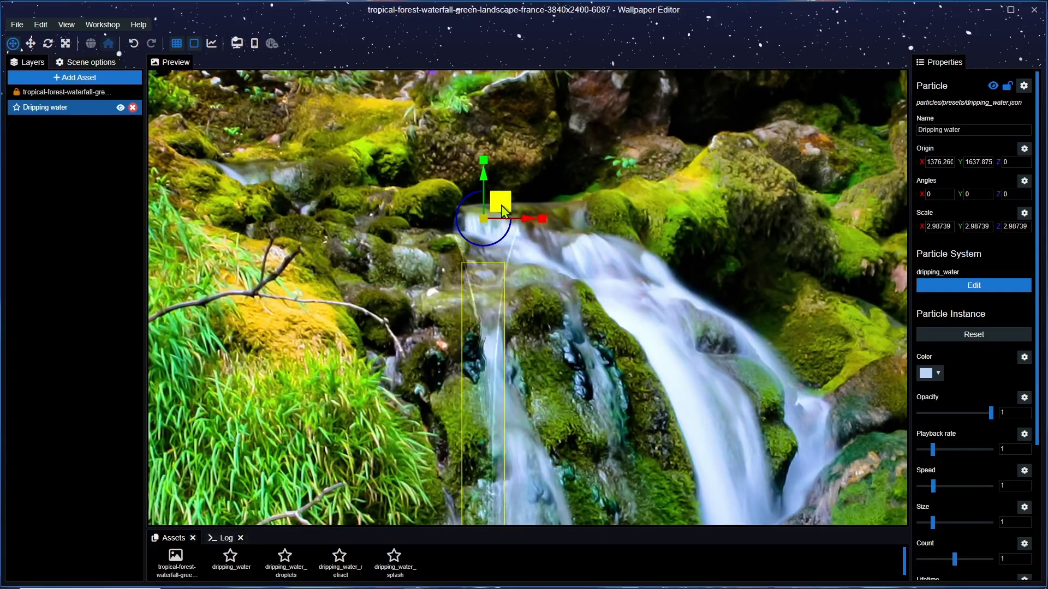
{"action": "left_click_drag", "start_coordinate": [502, 205], "coordinate": [507, 191]}
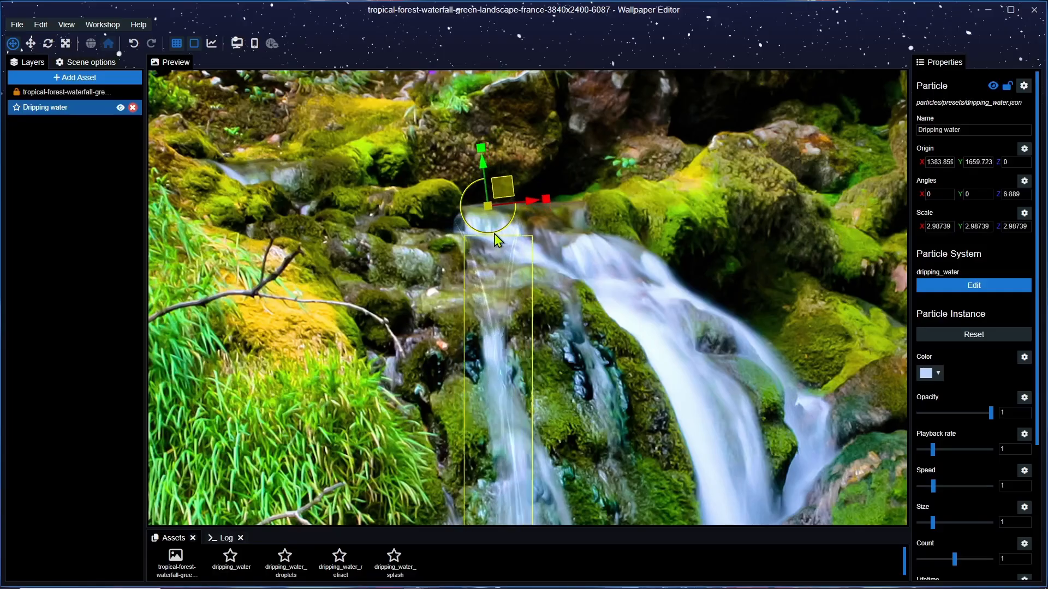
Step: Rotate the Dripping water particle to about 2.3 degrees around Z, following the left stream, and save the project
{"action": "left_click_drag", "start_coordinate": [495, 240], "coordinate": [493, 241]}
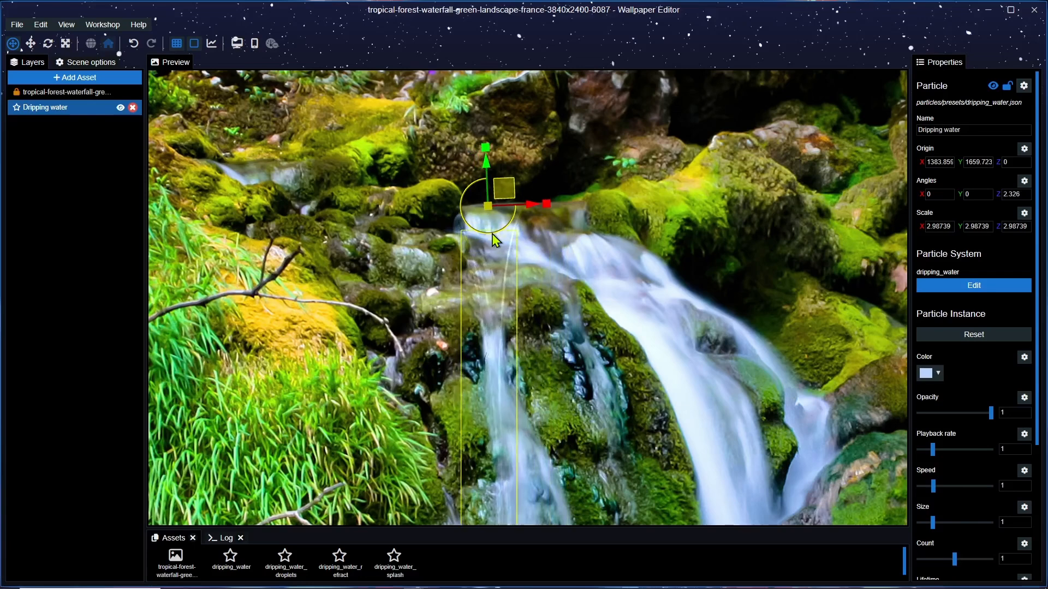
{"action": "scroll", "coordinate": [588, 312], "scroll_direction": "down", "scroll_amount": 1}
{"action": "left_click_drag", "start_coordinate": [588, 312], "coordinate": [553, 188]}
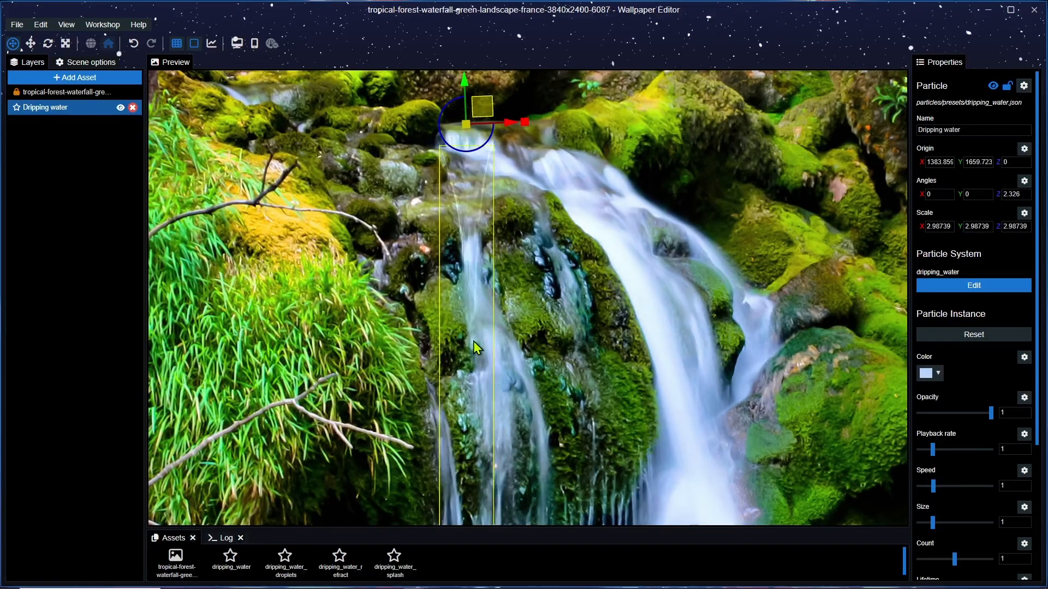
{"action": "key", "text": "ctrl+s"}
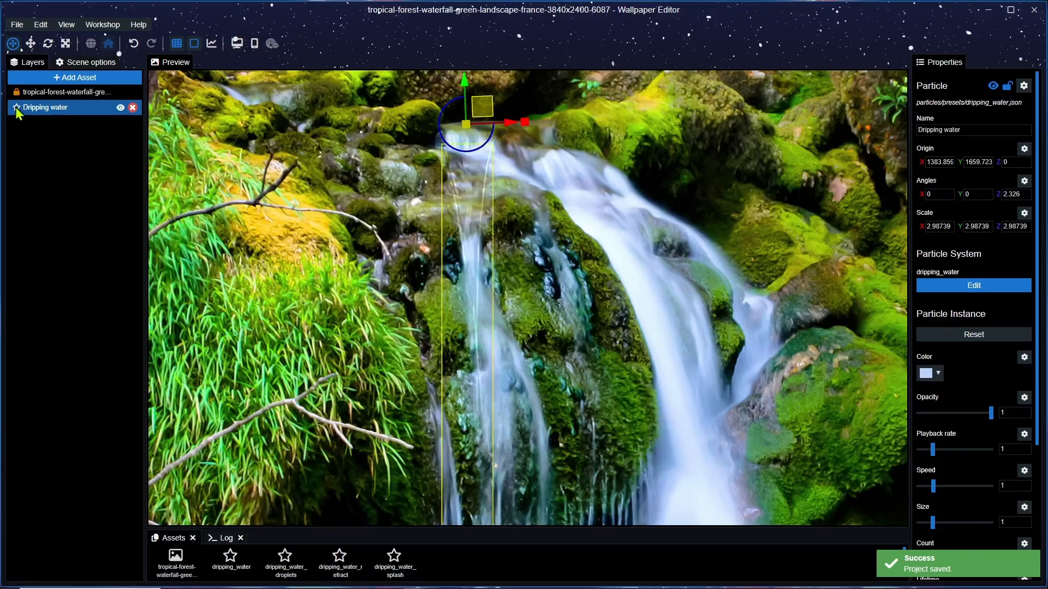
Step: Lock the Dripping water layer and save the project
{"action": "left_click", "coordinate": [16, 107]}
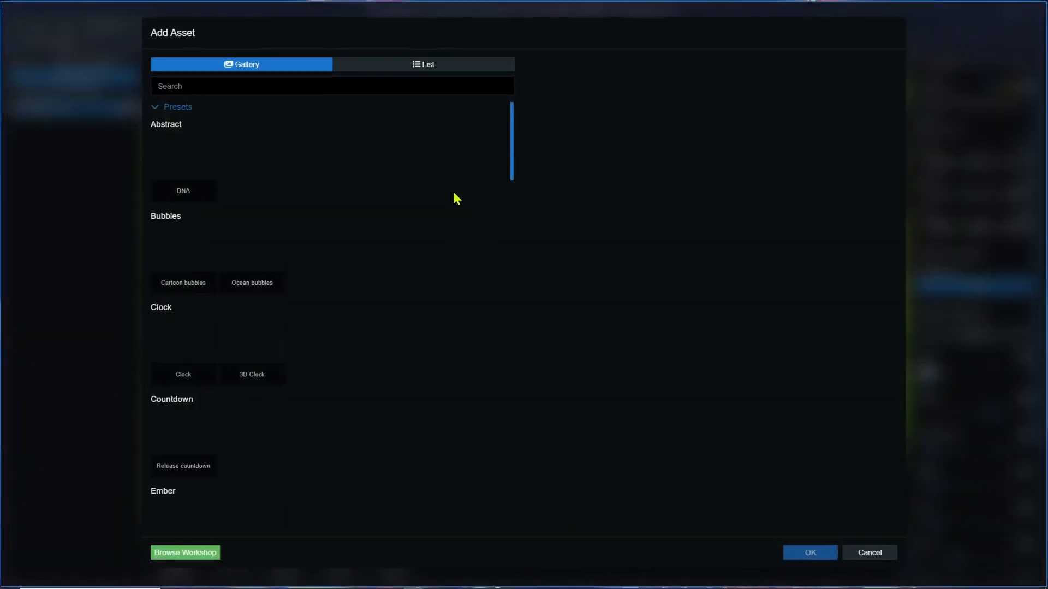
{"action": "left_click", "coordinate": [869, 553]}
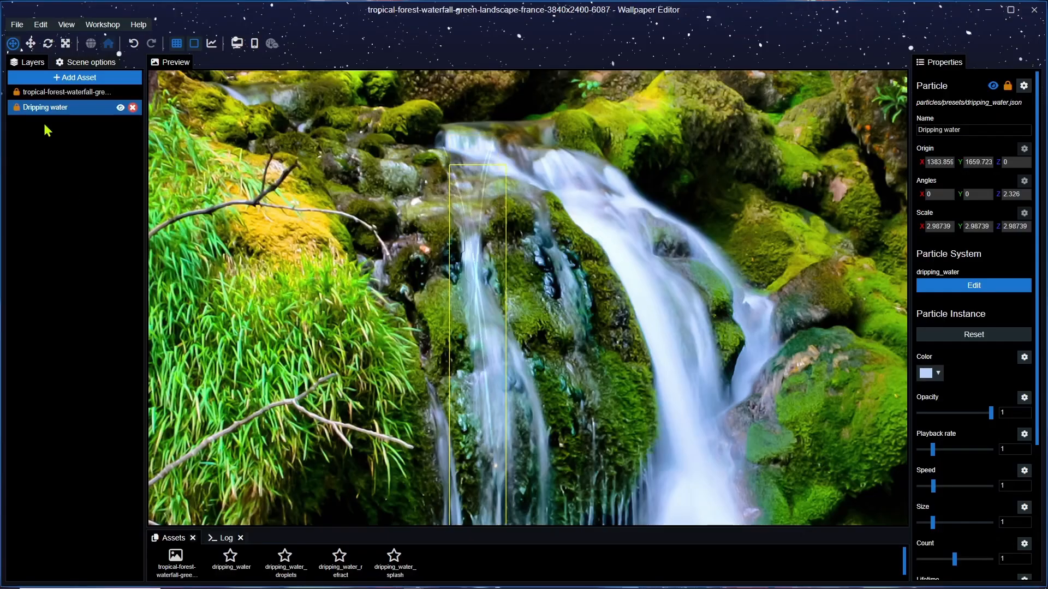
{"action": "key", "text": "ctrl+s"}
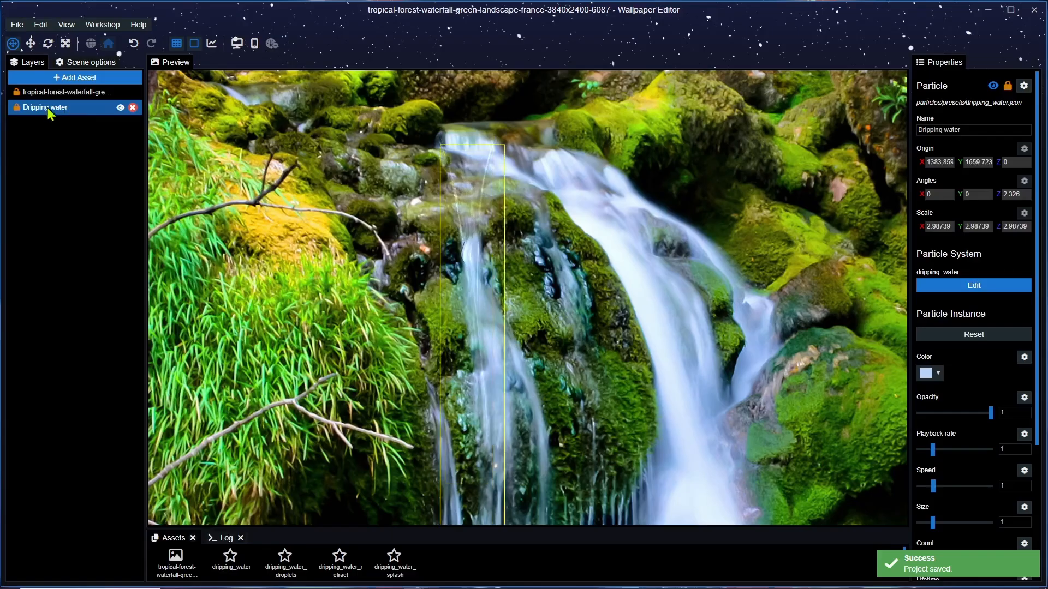
Step: Duplicate the locked Dripping water layer and unlock the copy
{"action": "right_click", "coordinate": [49, 109]}
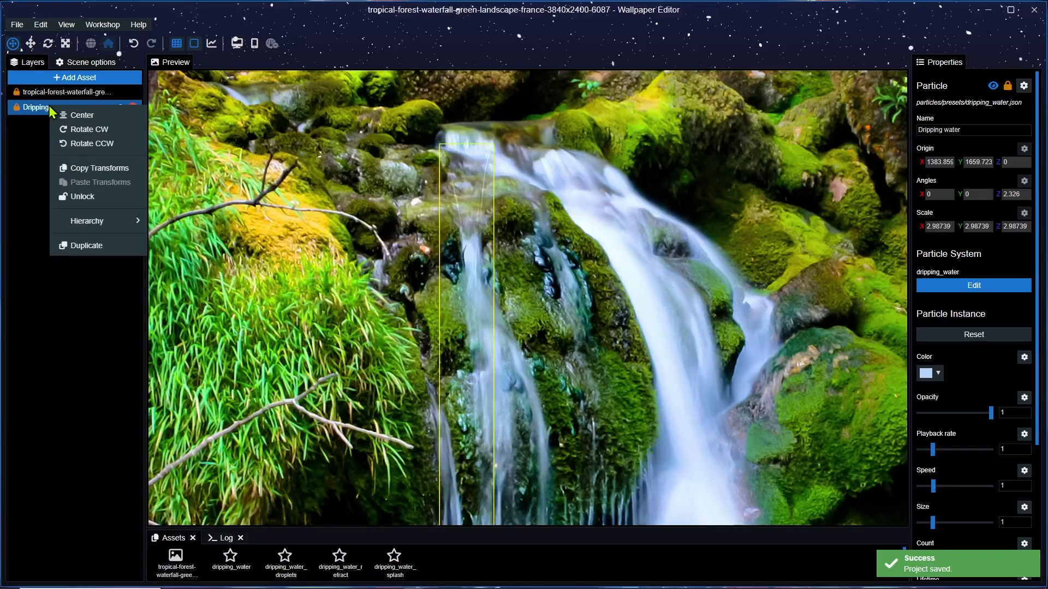
{"action": "left_click", "coordinate": [94, 246]}
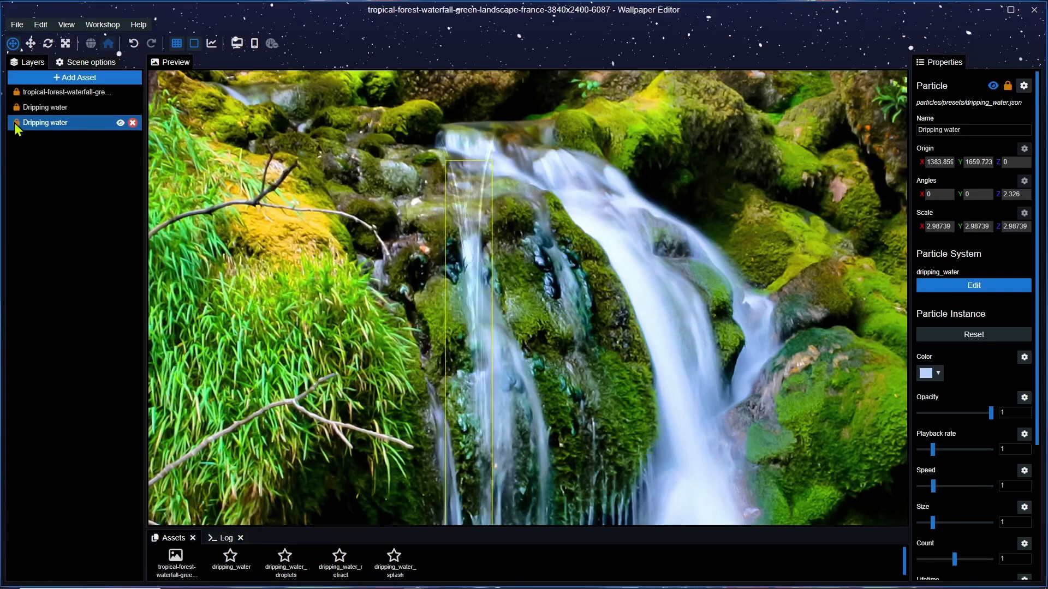
{"action": "left_click", "coordinate": [16, 124]}
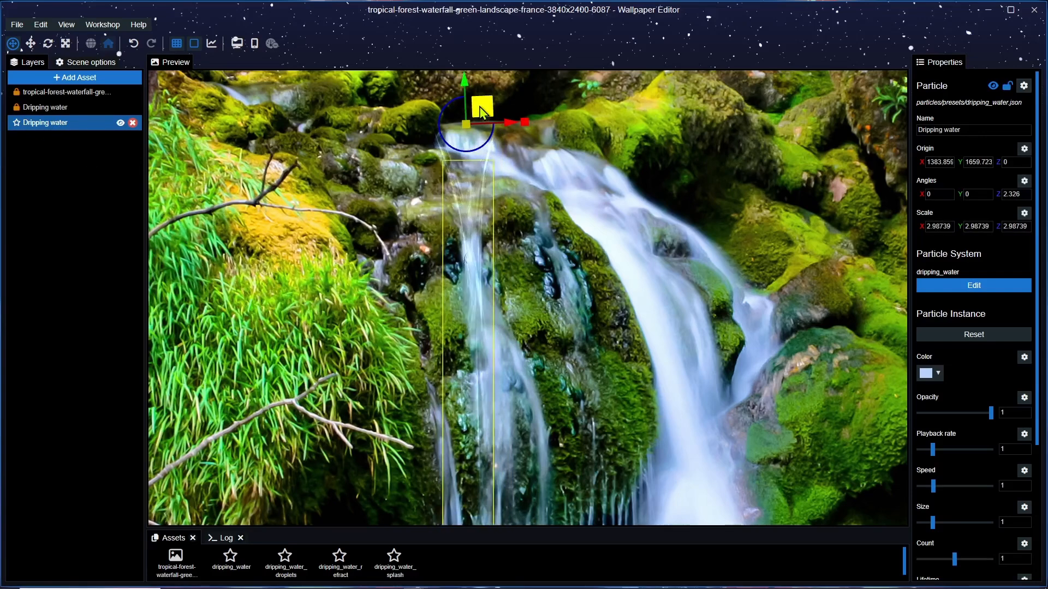
Step: Align the Dripping water copy with the main stream at about X 1440, Y 1597, rotated about 96.4 degrees around Z, and save
{"action": "left_click_drag", "start_coordinate": [482, 111], "coordinate": [528, 129]}
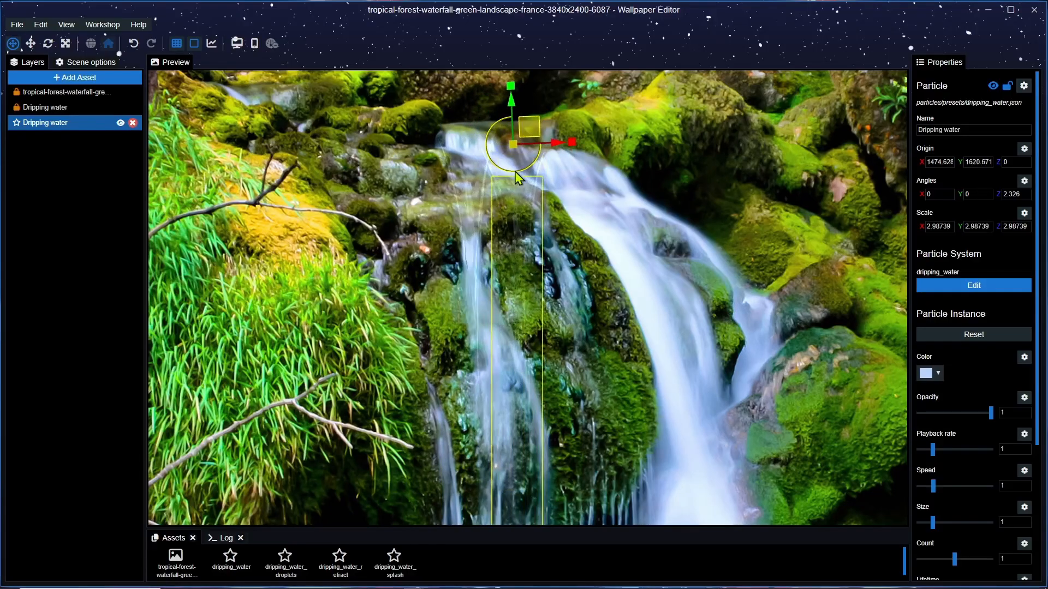
{"action": "left_click_drag", "start_coordinate": [516, 171], "coordinate": [499, 126]}
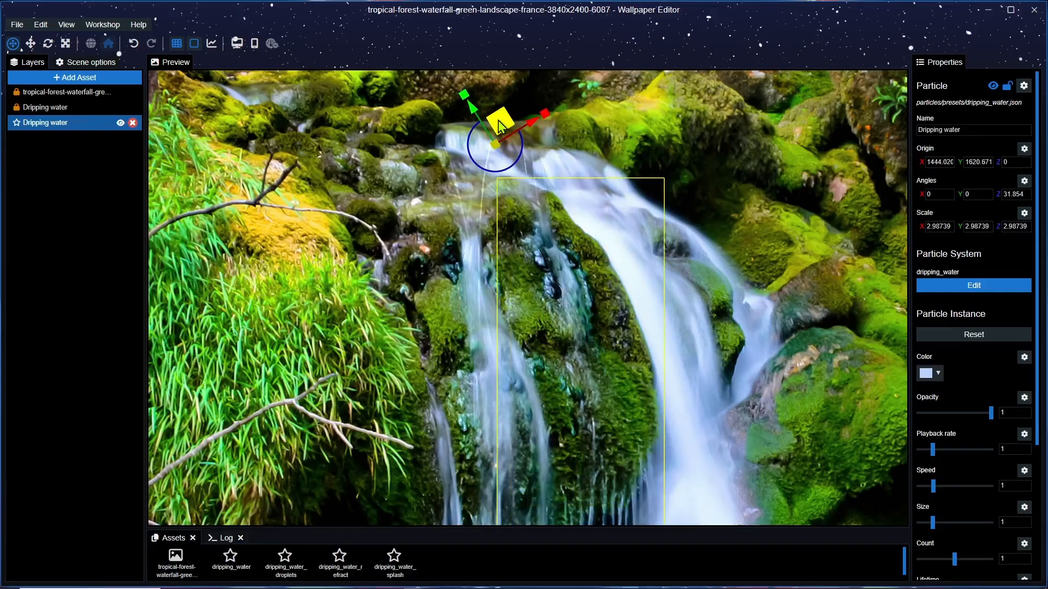
{"action": "left_click_drag", "start_coordinate": [510, 168], "coordinate": [477, 144]}
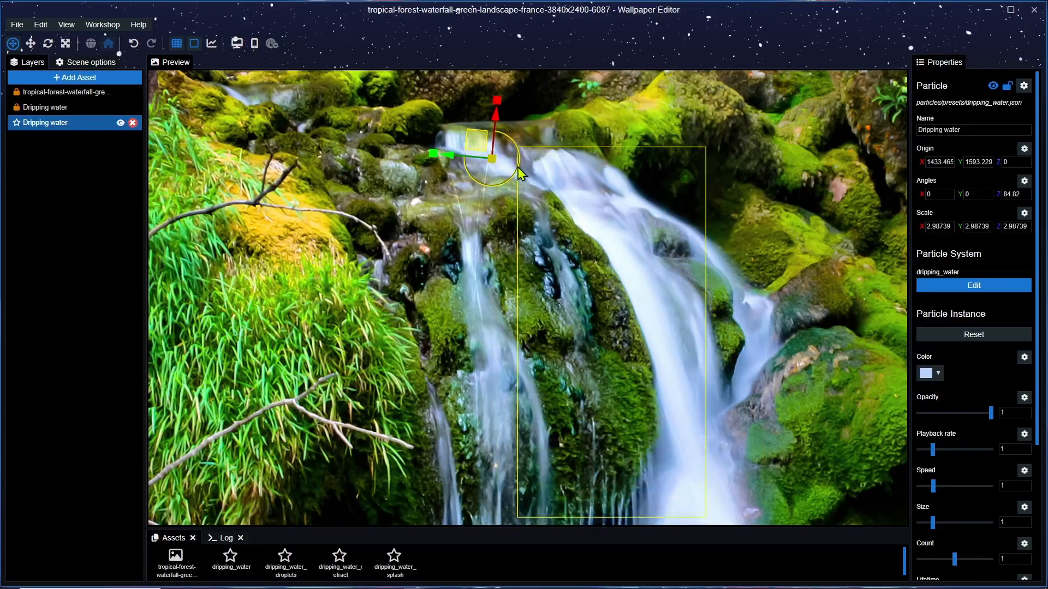
{"action": "left_click_drag", "start_coordinate": [519, 173], "coordinate": [520, 166]}
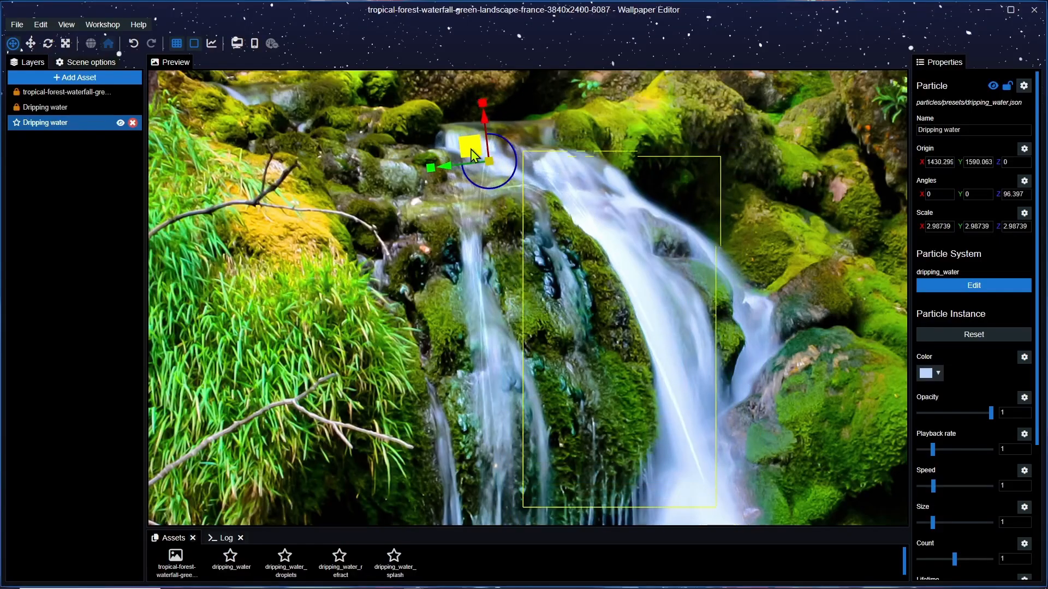
{"action": "left_click_drag", "start_coordinate": [471, 148], "coordinate": [479, 151]}
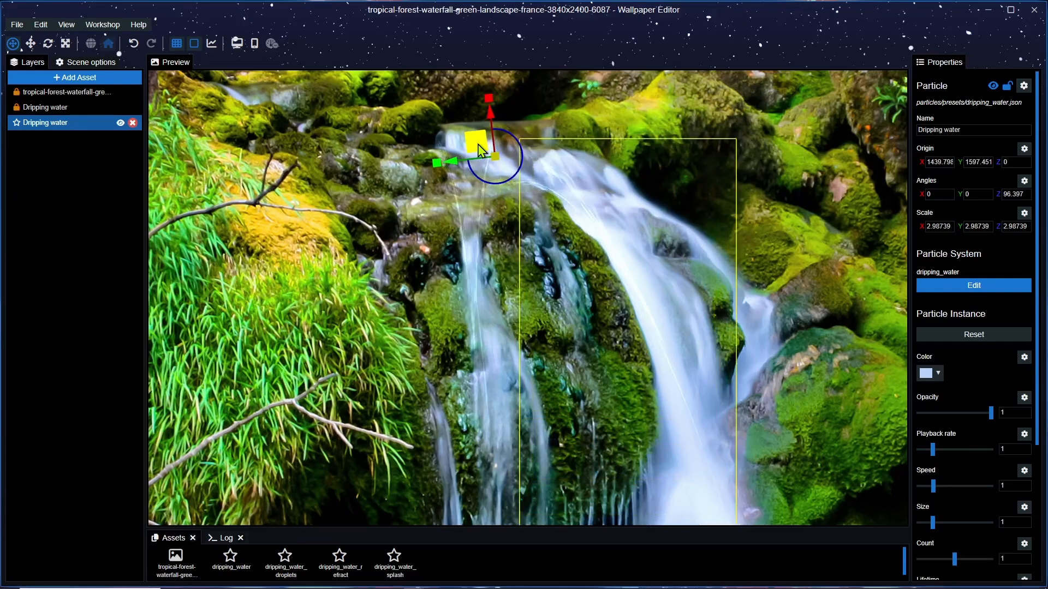
{"action": "left_click_drag", "start_coordinate": [697, 306], "coordinate": [718, 323]}
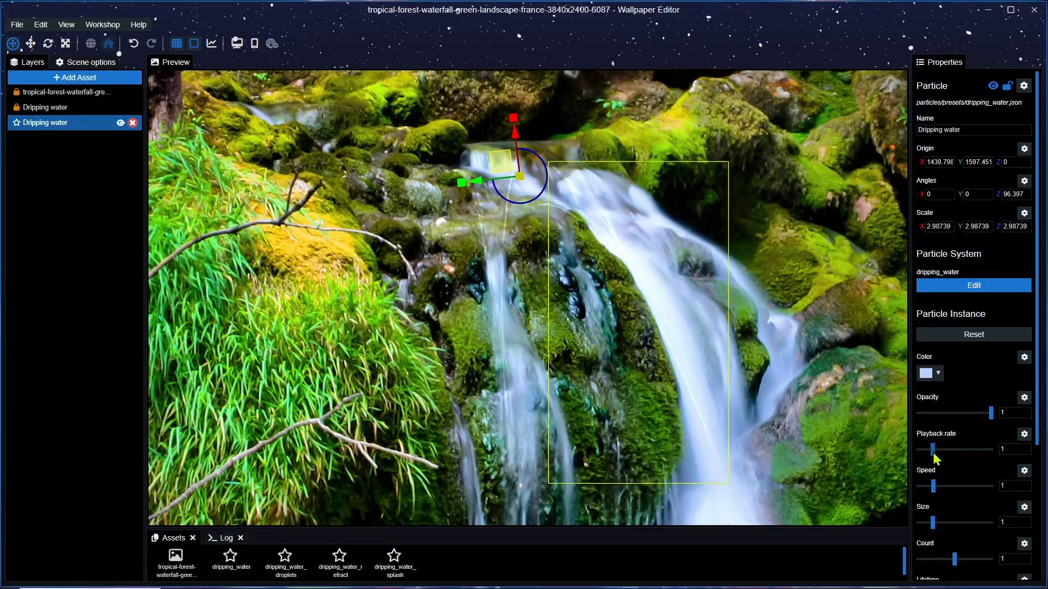
{"action": "key", "text": "ctrl+s"}
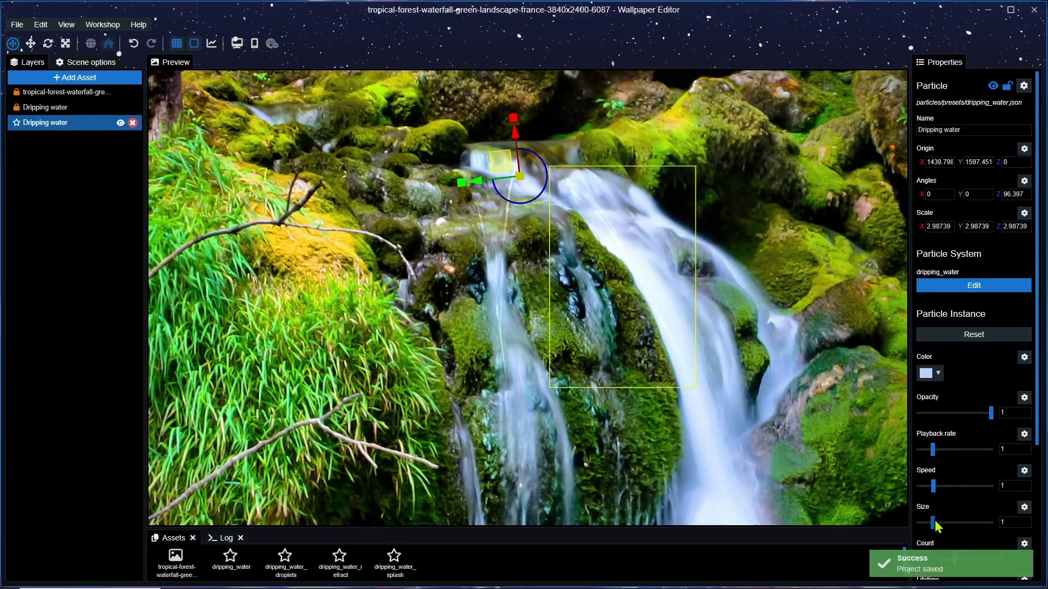
Step: Set the copy's particle size to 2.15 and move it to about X 1487, Y 1593, locking its layer and saving
{"action": "left_click_drag", "start_coordinate": [935, 519], "coordinate": [950, 520]}
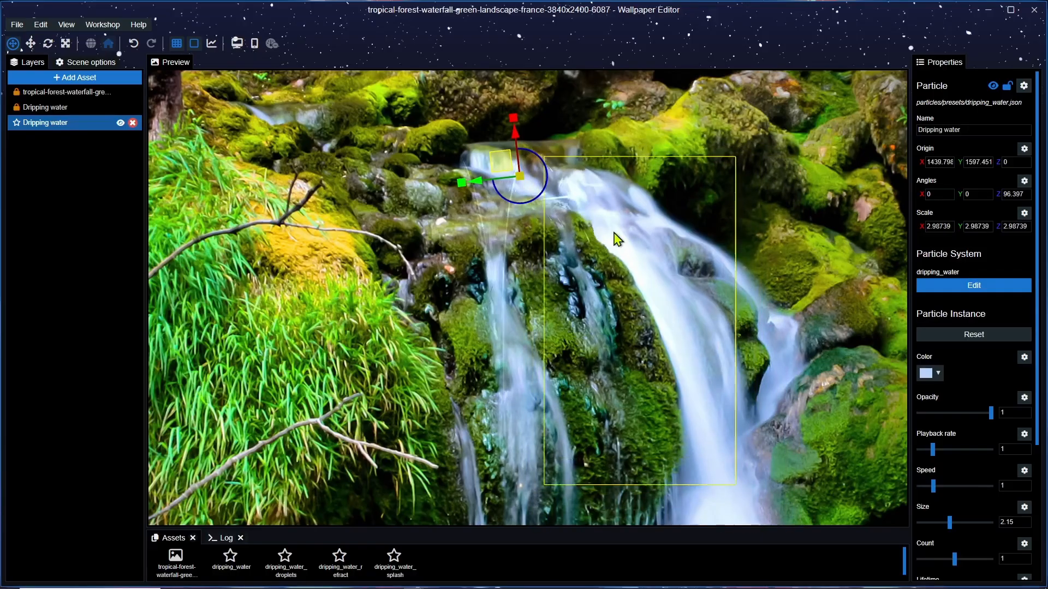
{"action": "left_click_drag", "start_coordinate": [502, 171], "coordinate": [527, 173]}
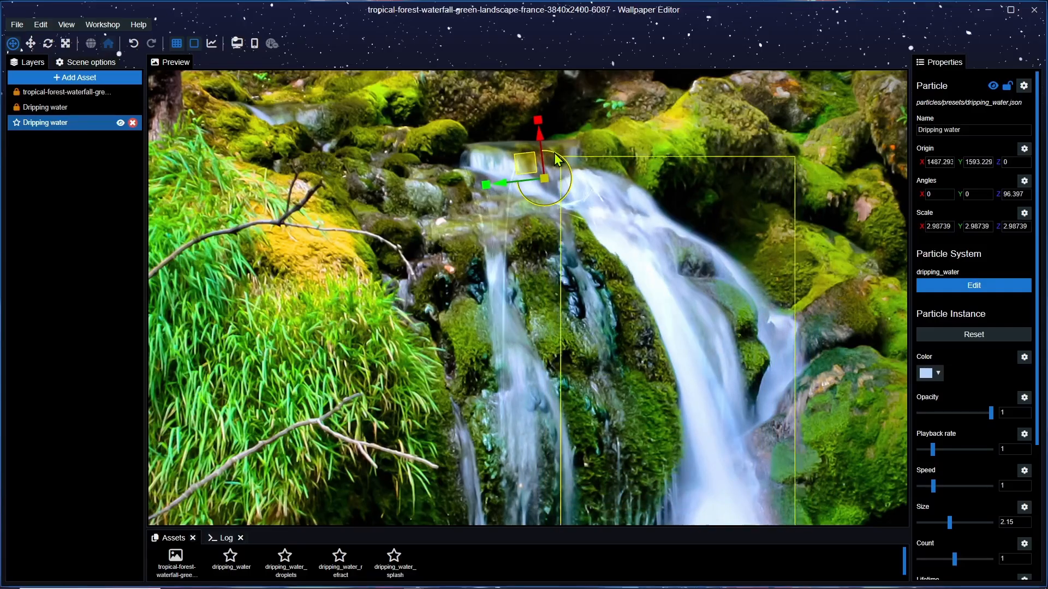
{"action": "left_click_drag", "start_coordinate": [605, 273], "coordinate": [587, 232]}
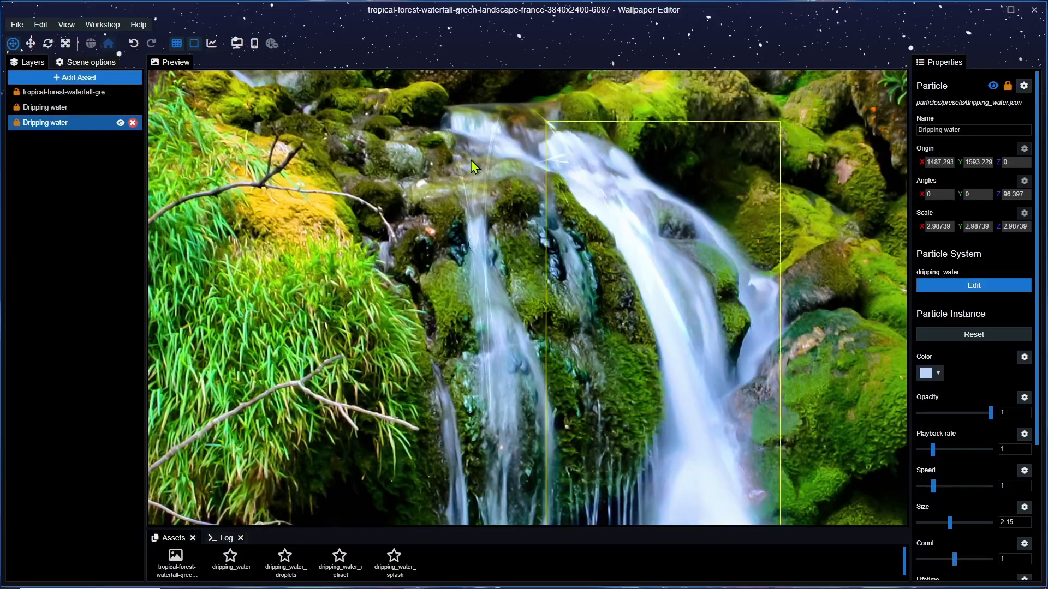
{"action": "key", "text": "ctrl+s"}
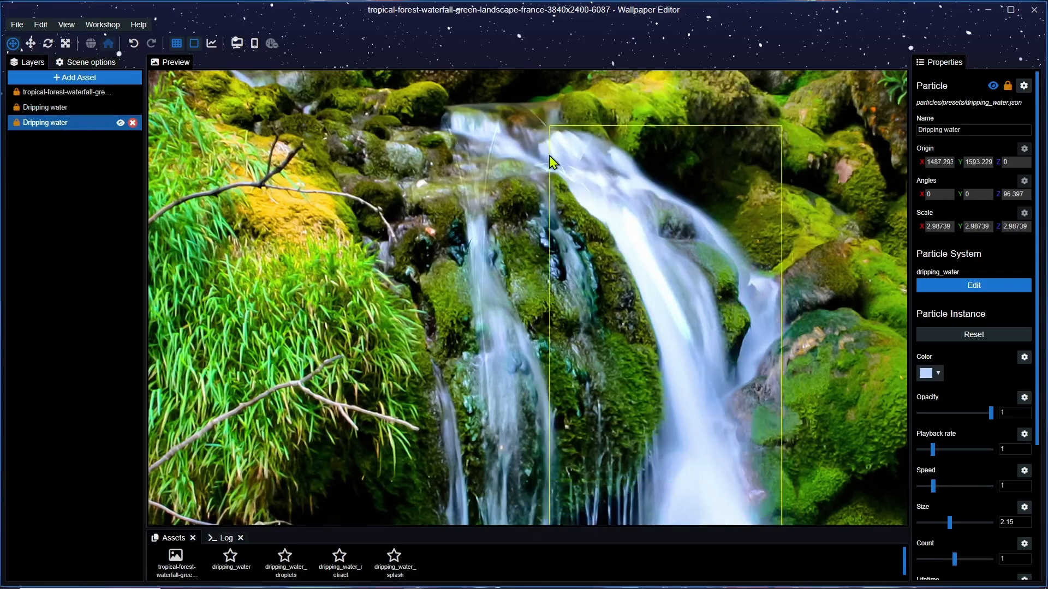
Step: Duplicate the second Dripping water layer to create a third one
{"action": "right_click", "coordinate": [79, 124]}
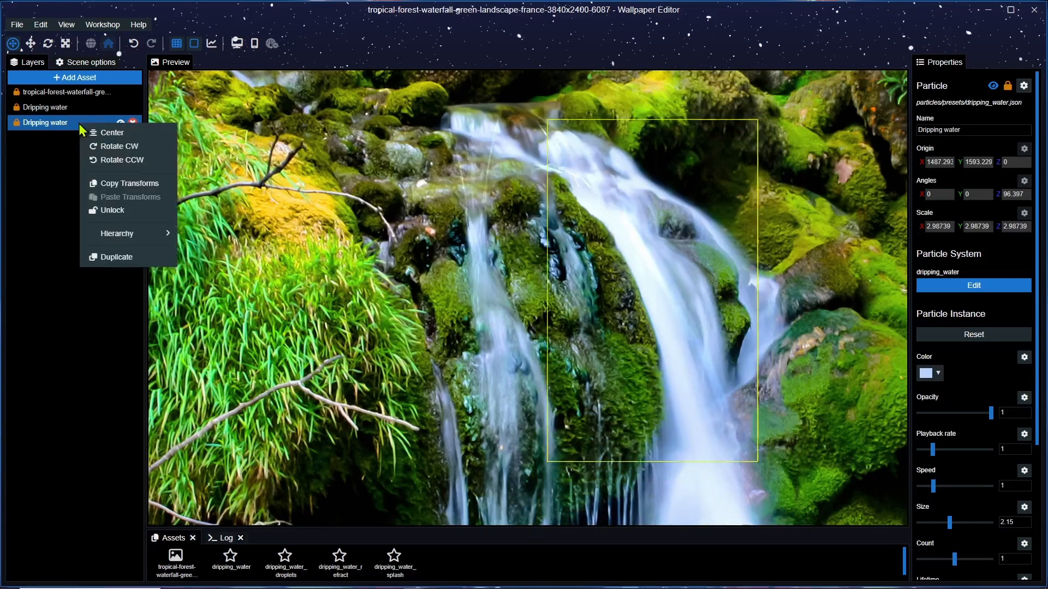
{"action": "left_click", "coordinate": [119, 264]}
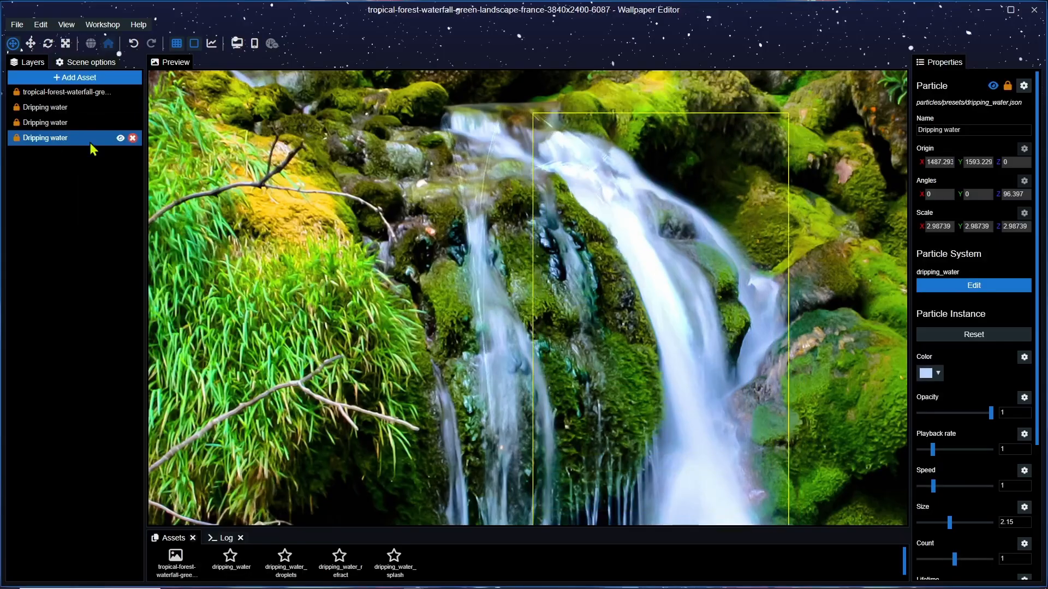
Step: Unlock the third Dripping water layer, place it at about X 1673, Y 1555, rotated about 89.8 degrees around Z, and save
{"action": "left_click", "coordinate": [17, 139]}
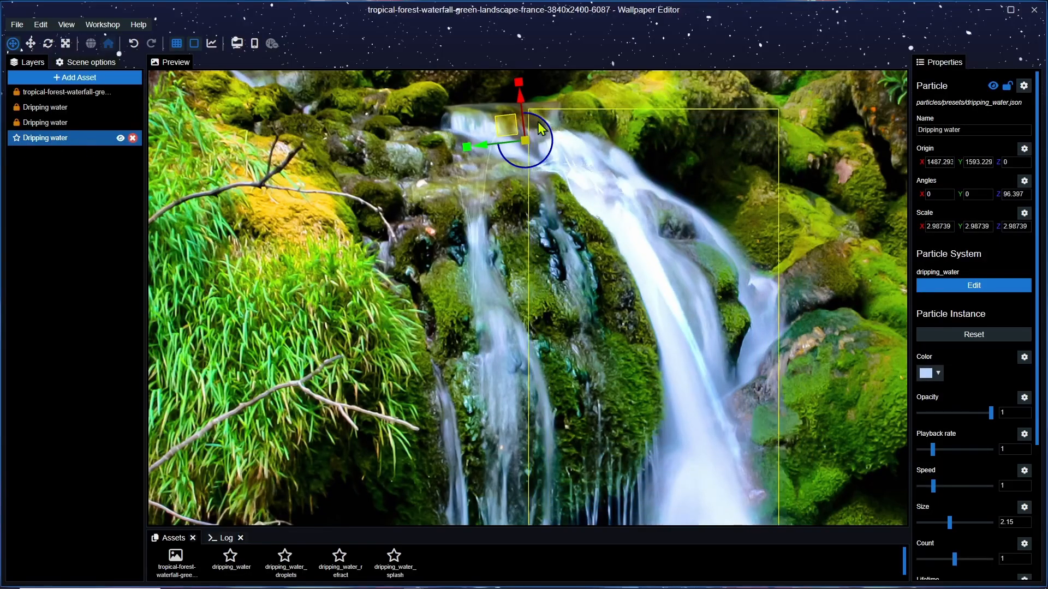
{"action": "left_click_drag", "start_coordinate": [528, 139], "coordinate": [640, 144]}
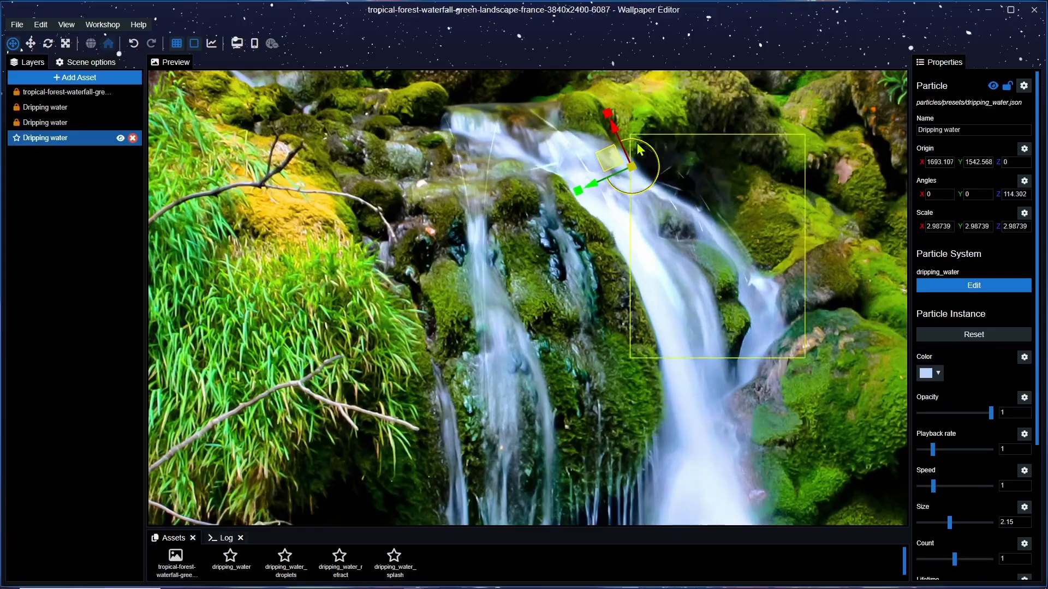
{"action": "left_click_drag", "start_coordinate": [647, 143], "coordinate": [651, 154]}
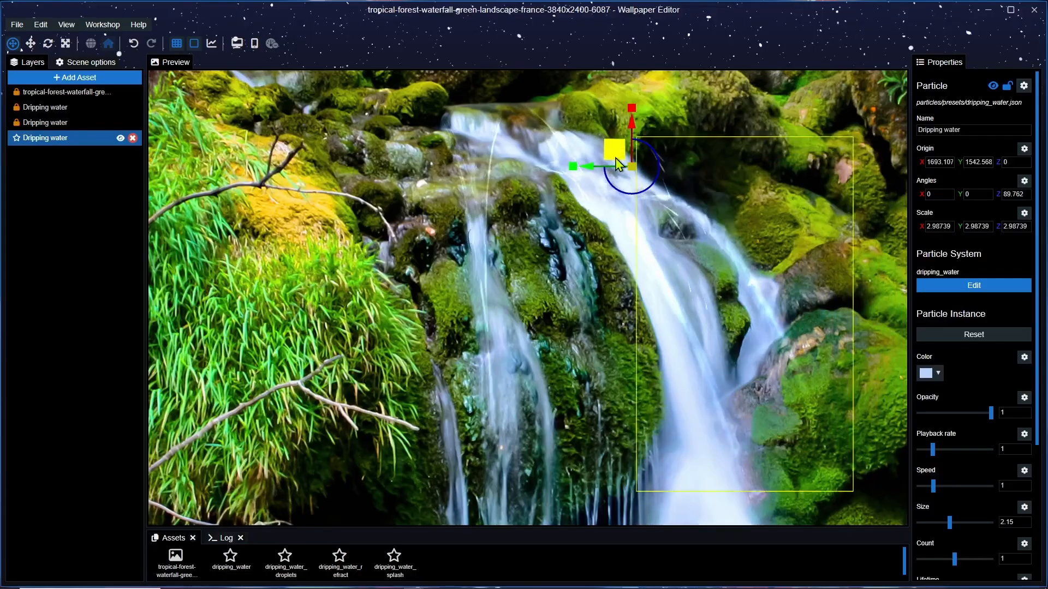
{"action": "left_click_drag", "start_coordinate": [621, 164], "coordinate": [600, 158]}
{"action": "left_click_drag", "start_coordinate": [600, 158], "coordinate": [611, 158]}
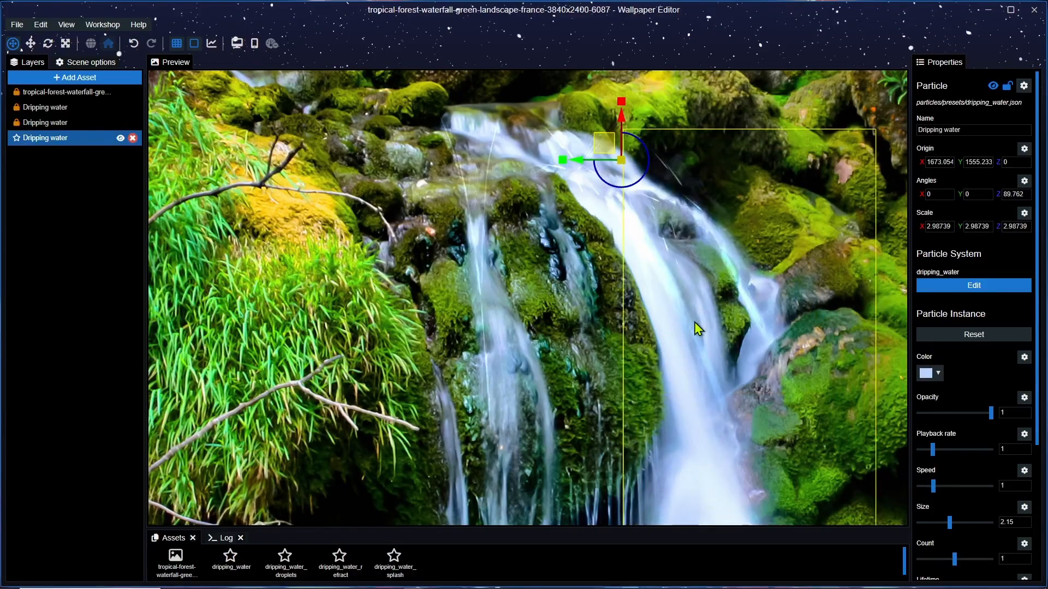
{"action": "scroll", "coordinate": [697, 329], "scroll_direction": "down", "scroll_amount": 5}
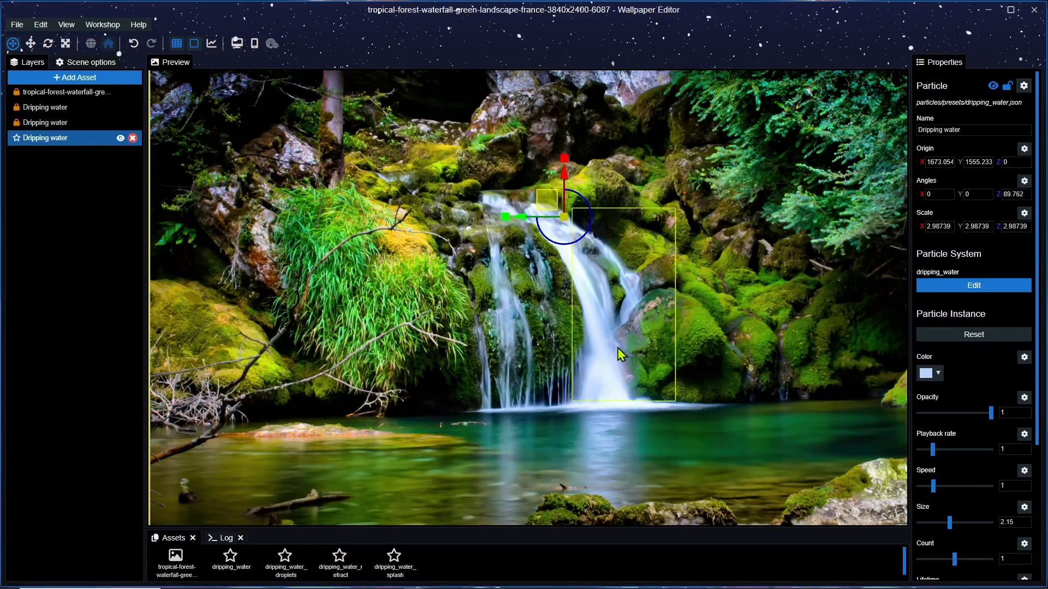
{"action": "scroll", "coordinate": [618, 349], "scroll_direction": "up", "scroll_amount": 3}
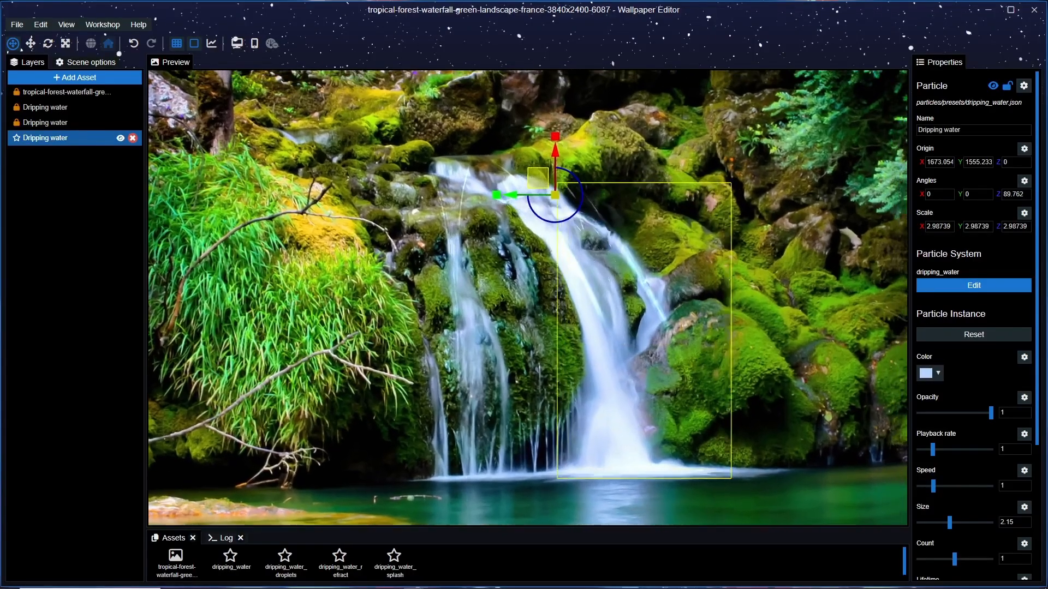
{"action": "left_click_drag", "start_coordinate": [617, 349], "coordinate": [583, 384]}
{"action": "scroll", "coordinate": [637, 315], "scroll_direction": "up", "scroll_amount": 2}
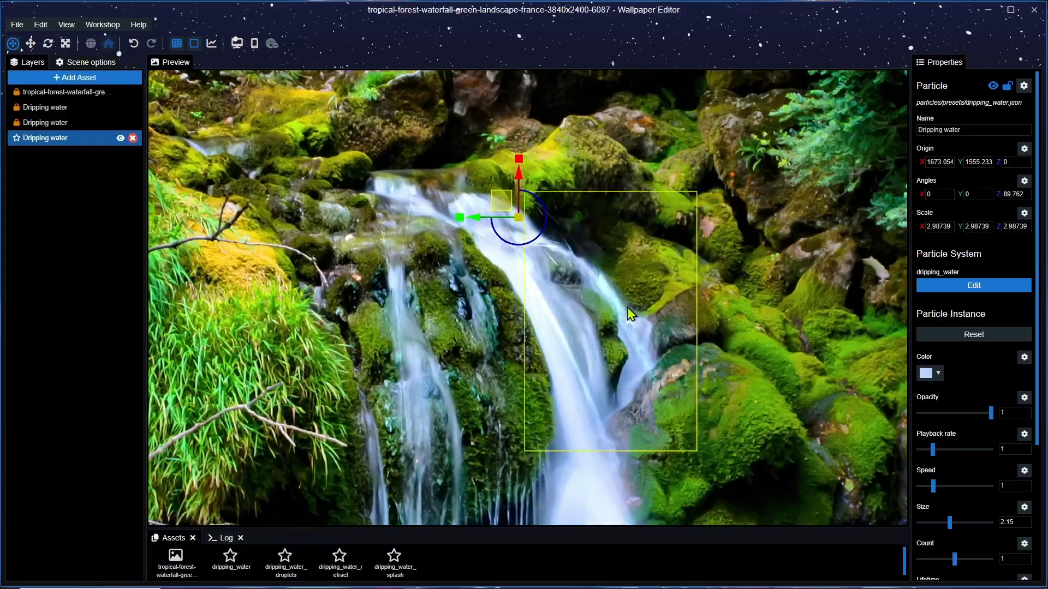
{"action": "key", "text": "ctrl+s"}
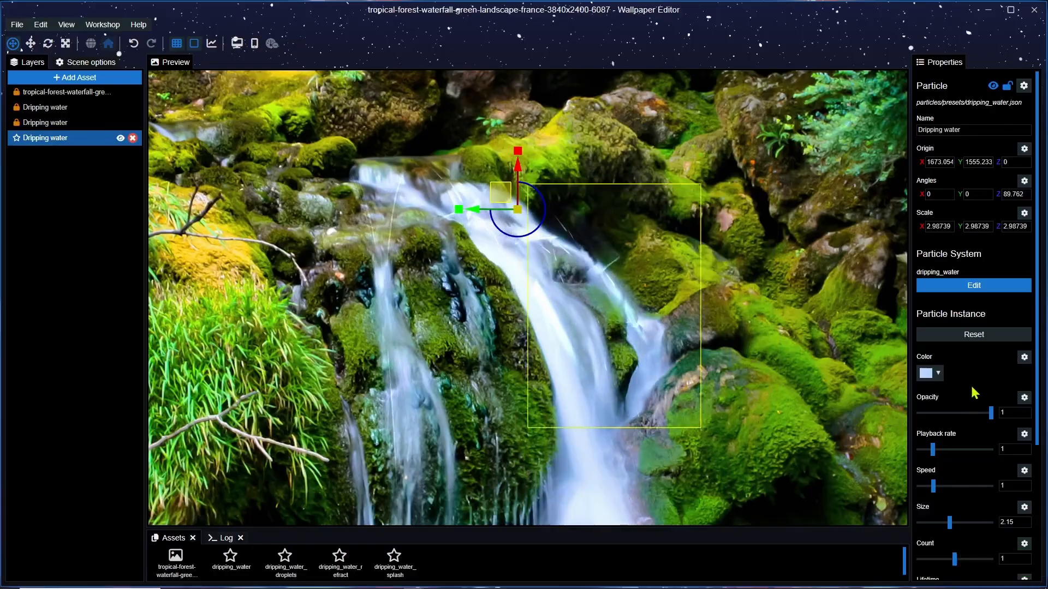
Step: Set the third Dripping water layer's particle lifetime to 2
{"action": "scroll", "coordinate": [956, 515], "scroll_direction": "down", "scroll_amount": 3}
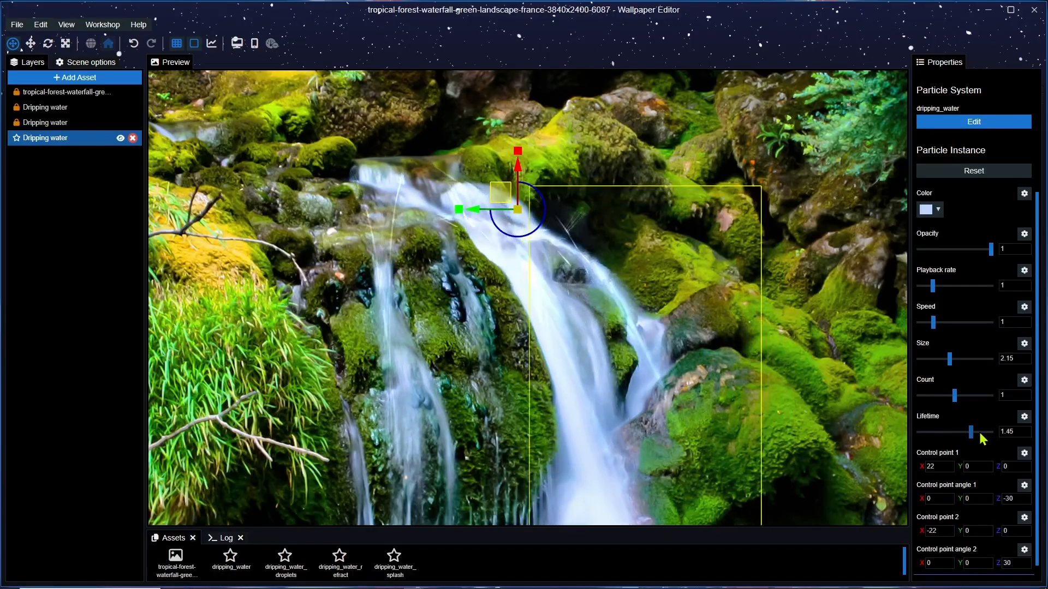
{"action": "left_click_drag", "start_coordinate": [583, 381], "coordinate": [545, 267]}
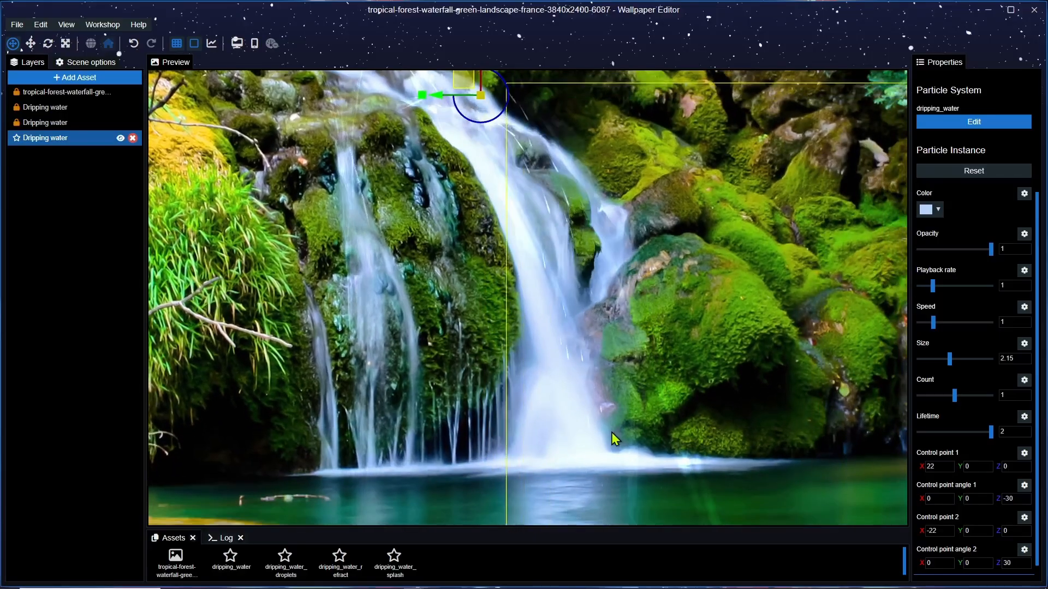
{"action": "left_click_drag", "start_coordinate": [663, 196], "coordinate": [681, 249]}
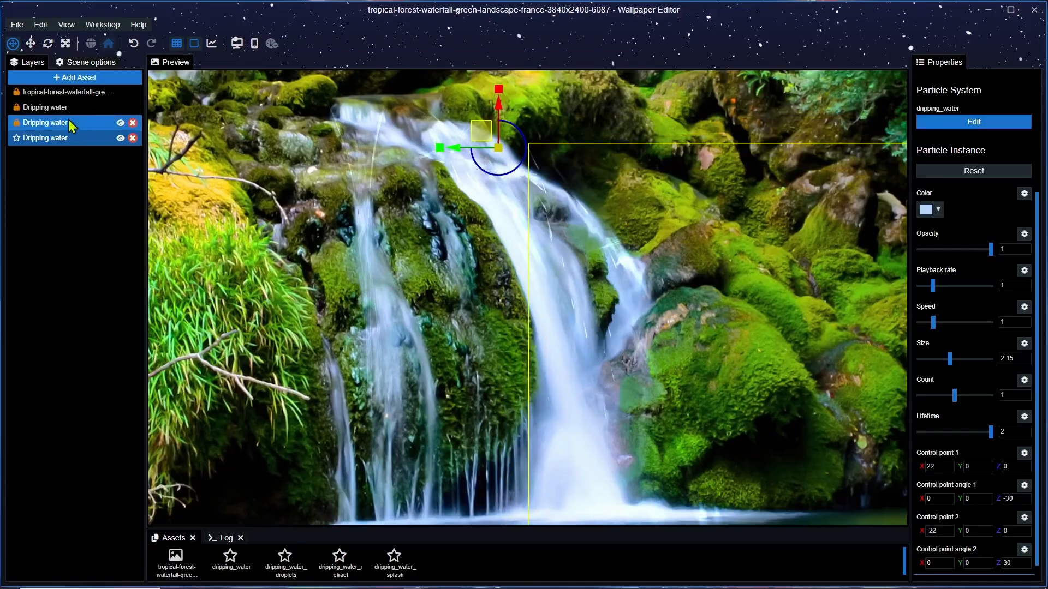
Step: Set the particle lifetime of the second and first Dripping water layers to 2 and save the project
{"action": "left_click", "coordinate": [96, 122]}
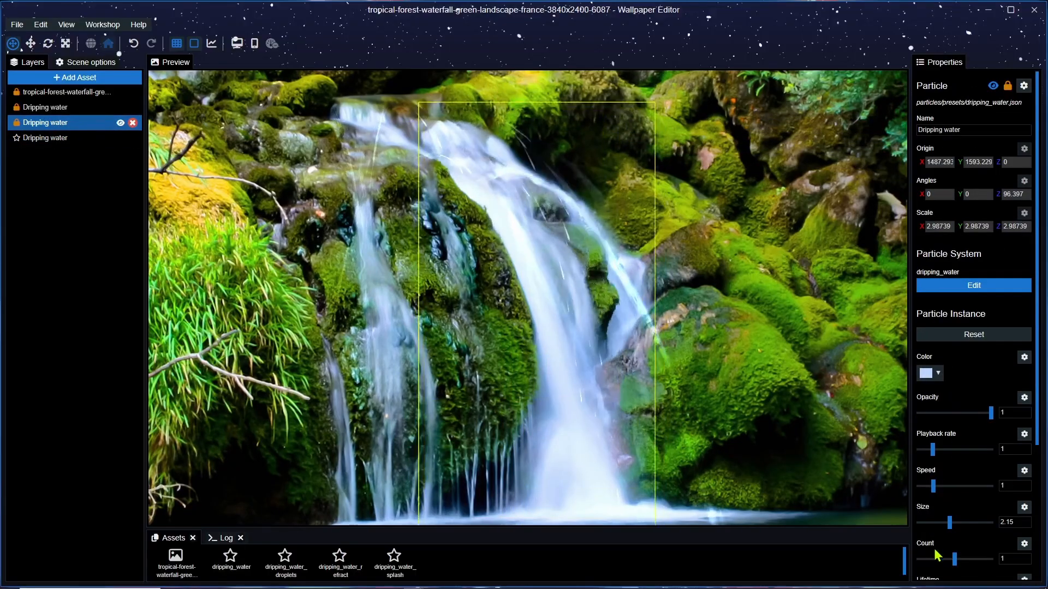
{"action": "scroll", "coordinate": [970, 544], "scroll_direction": "down", "scroll_amount": 3}
{"action": "key", "text": "ctrl+s"}
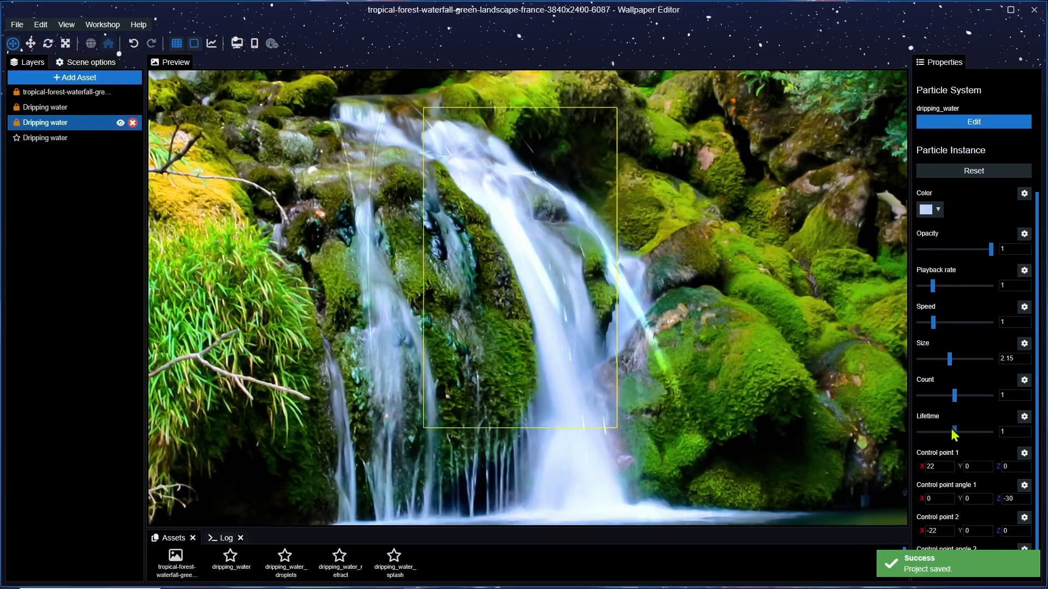
{"action": "left_click_drag", "start_coordinate": [999, 433], "coordinate": [1005, 433]}
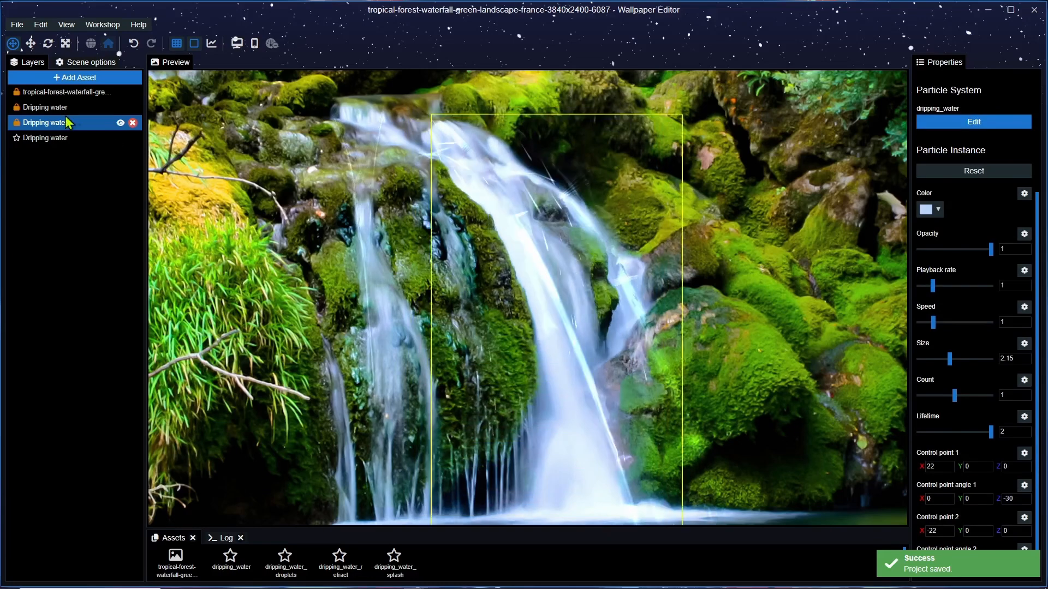
{"action": "left_click", "coordinate": [49, 109]}
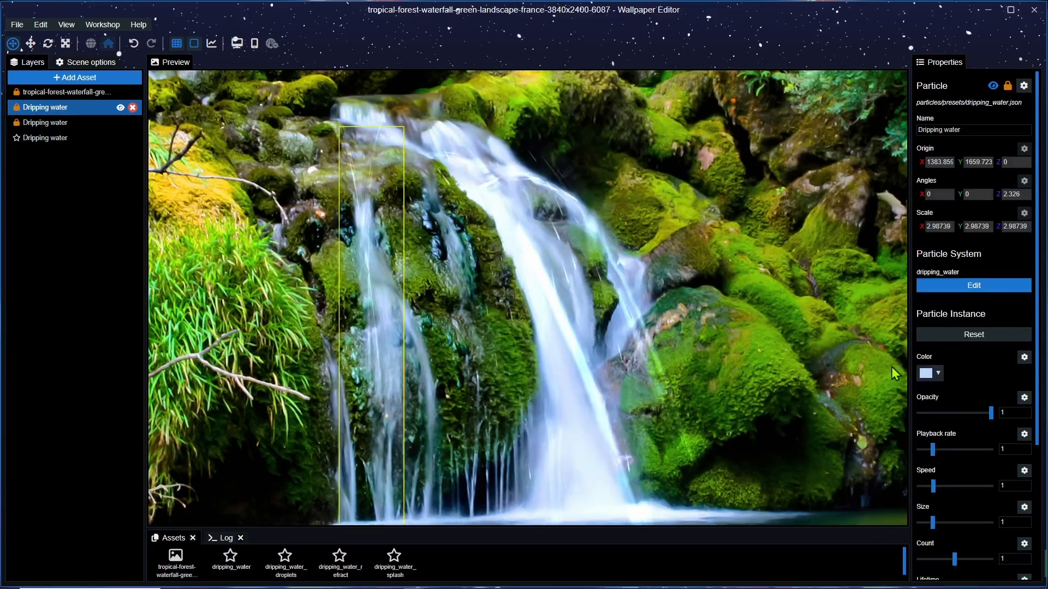
{"action": "scroll", "coordinate": [957, 536], "scroll_direction": "down", "scroll_amount": 3}
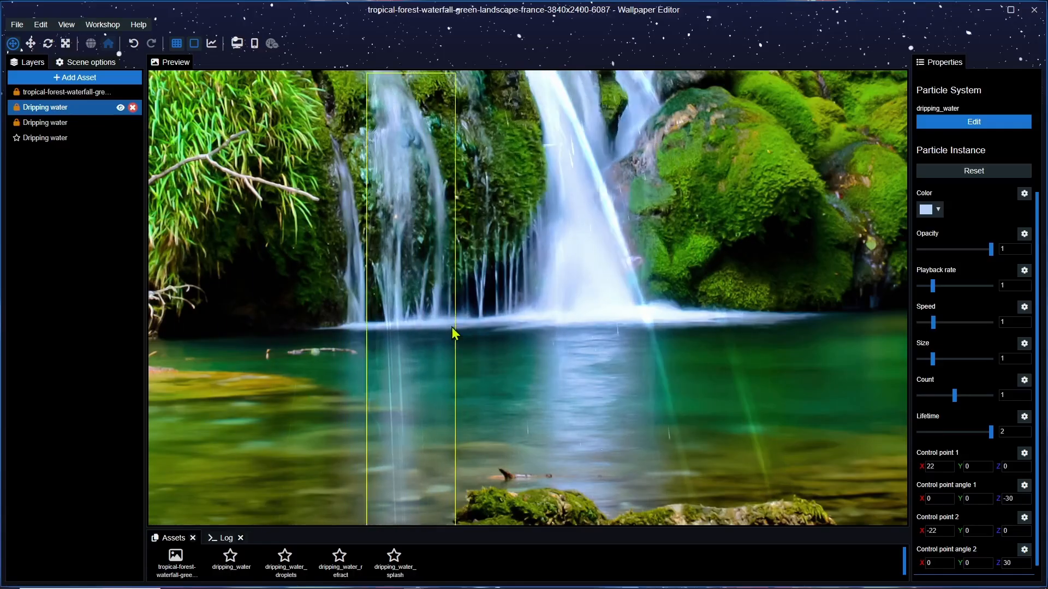
{"action": "key", "text": "ctrl+s"}
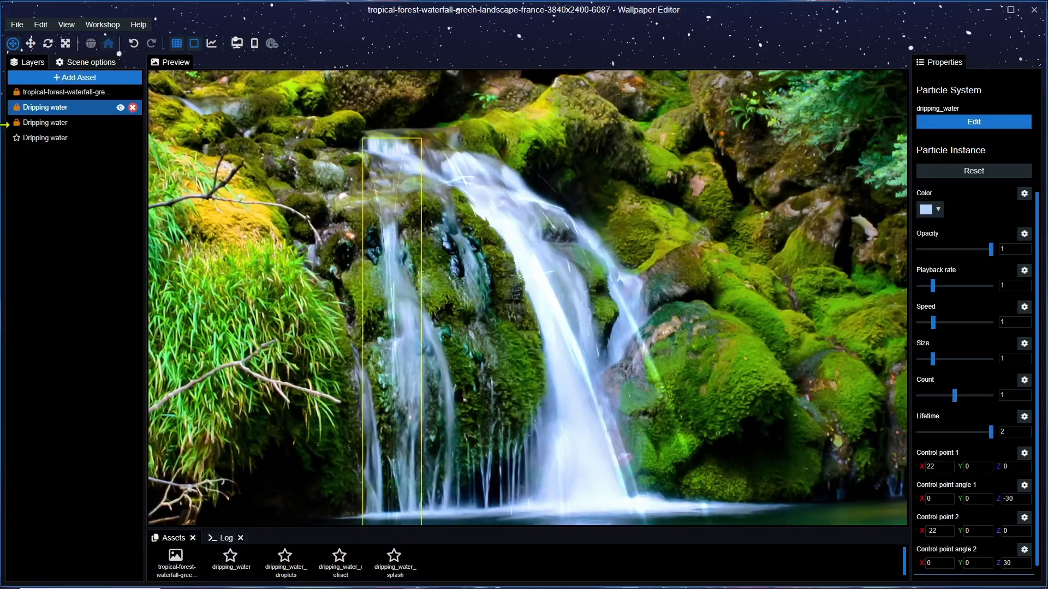
Step: Lock the third Dripping water layer and save the project
{"action": "left_click", "coordinate": [41, 139]}
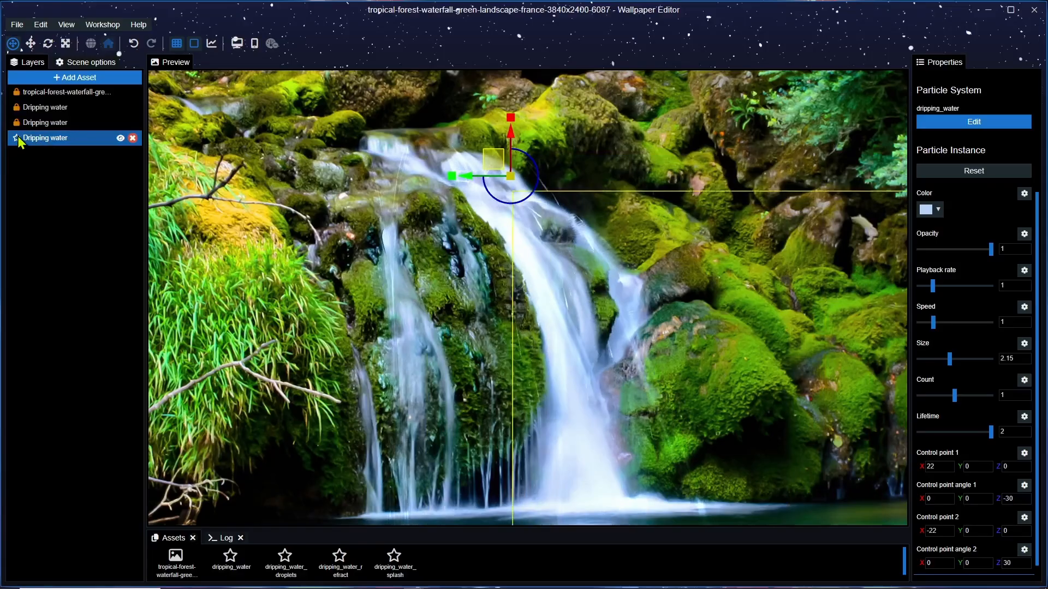
{"action": "left_click", "coordinate": [16, 138]}
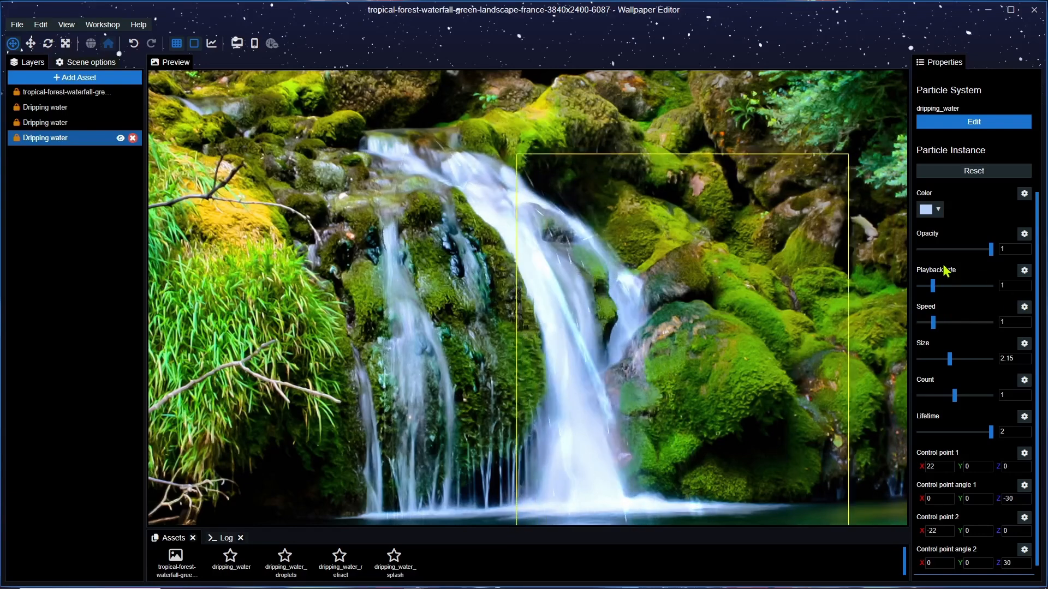
{"action": "key", "text": "ctrl+s"}
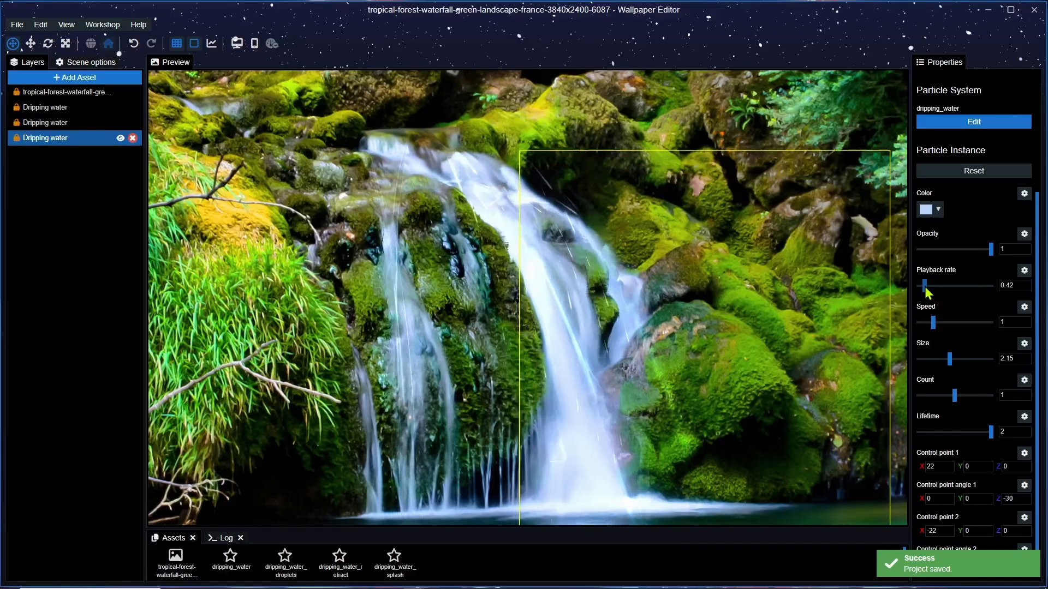
Step: Try a playback rate of 0.35 on the third Dripping water layer and return it to 1
{"action": "left_click_drag", "start_coordinate": [924, 287], "coordinate": [923, 287]}
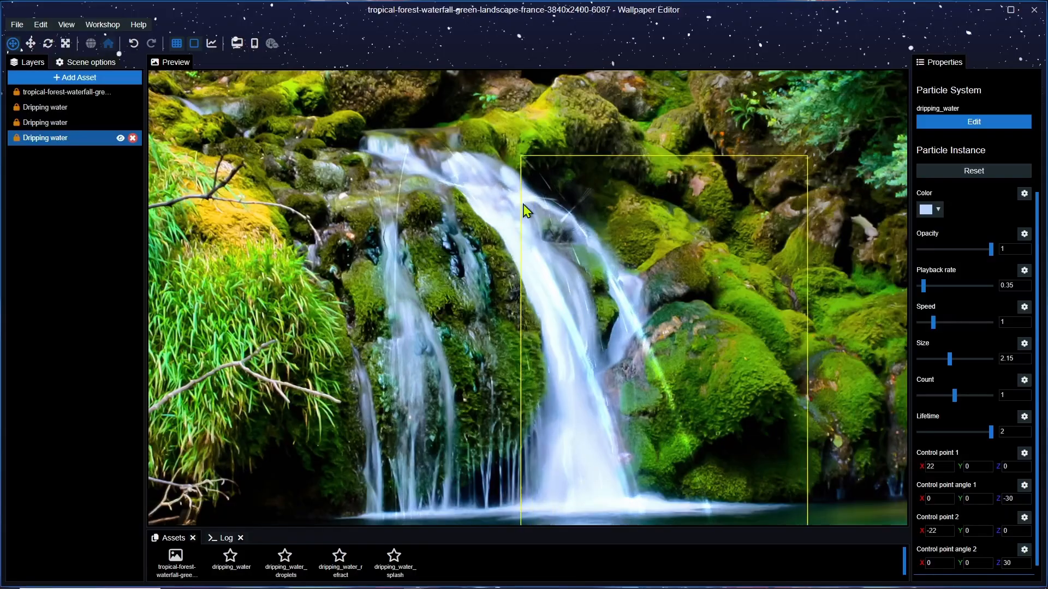
{"action": "left_click", "coordinate": [1019, 285]}
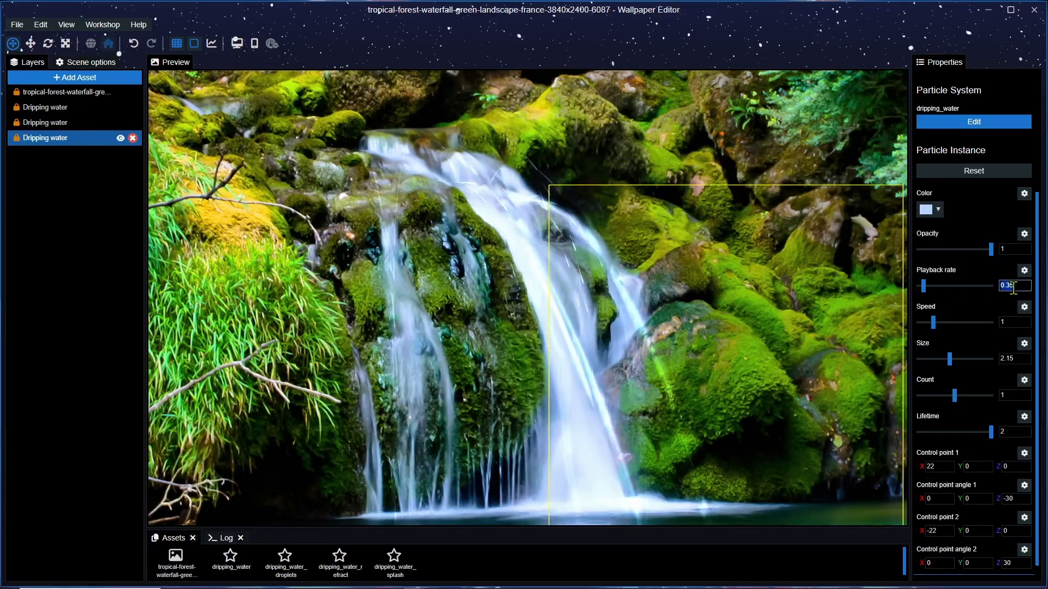
{"action": "type", "text": "1"}
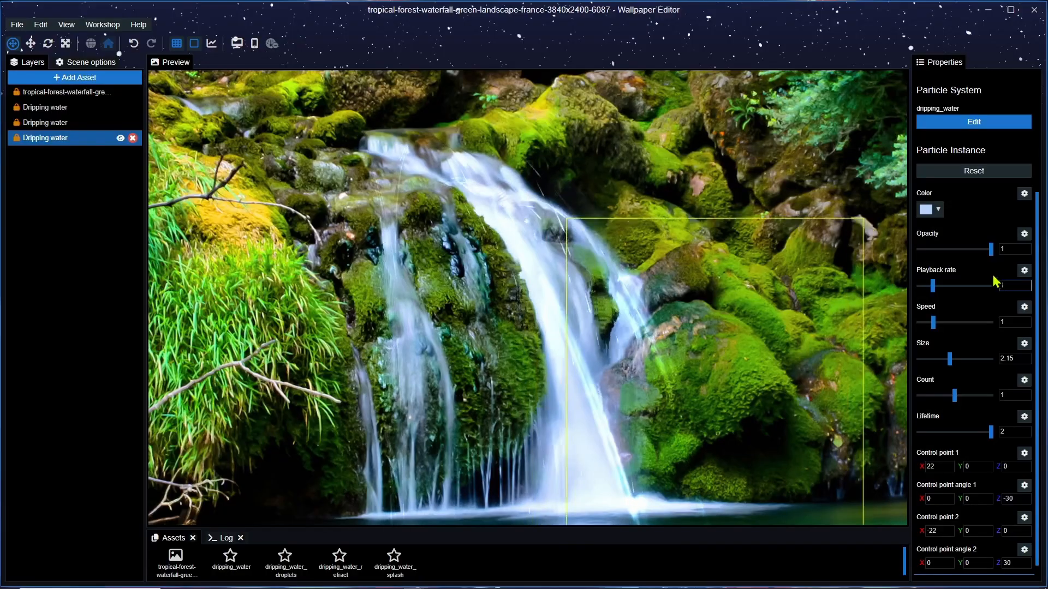
Step: Unlock the second Dripping water layer, set its playback rate to 0.35 and lock it again
{"action": "left_click", "coordinate": [52, 123], "text": "ctrl"}
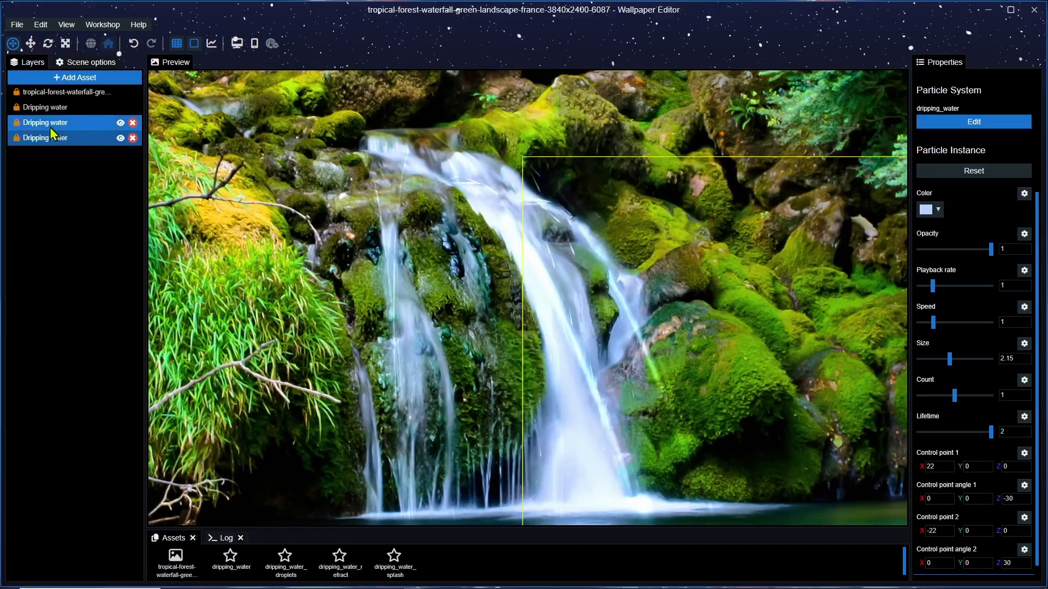
{"action": "left_click", "coordinate": [52, 123], "text": "ctrl"}
{"action": "left_click", "coordinate": [54, 109], "text": "ctrl"}
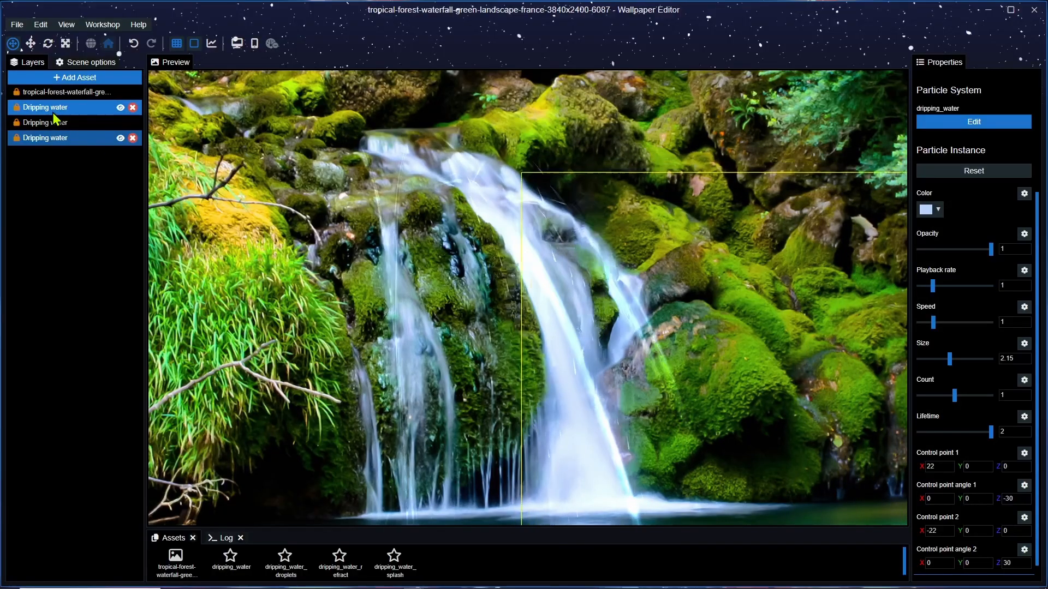
{"action": "left_click", "coordinate": [48, 125]}
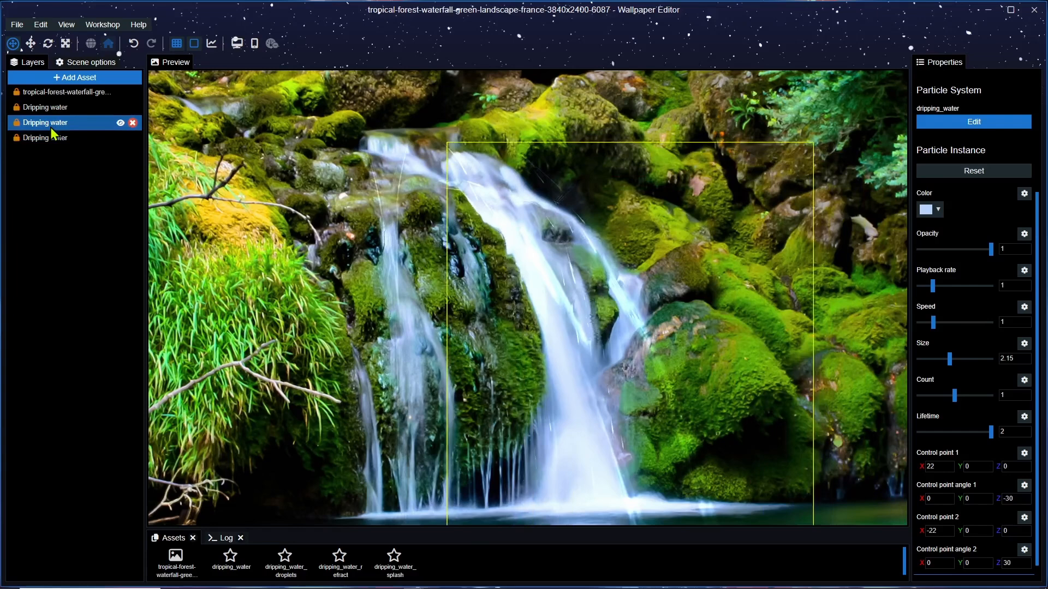
{"action": "left_click", "coordinate": [17, 123]}
{"action": "key", "text": "ctrl+s"}
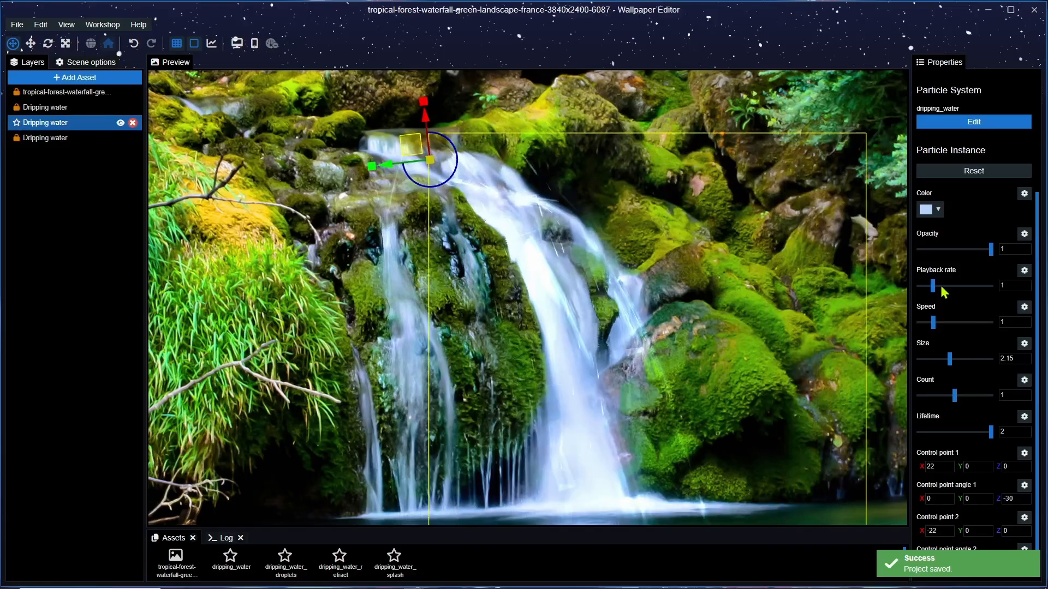
{"action": "left_click_drag", "start_coordinate": [942, 289], "coordinate": [925, 291]}
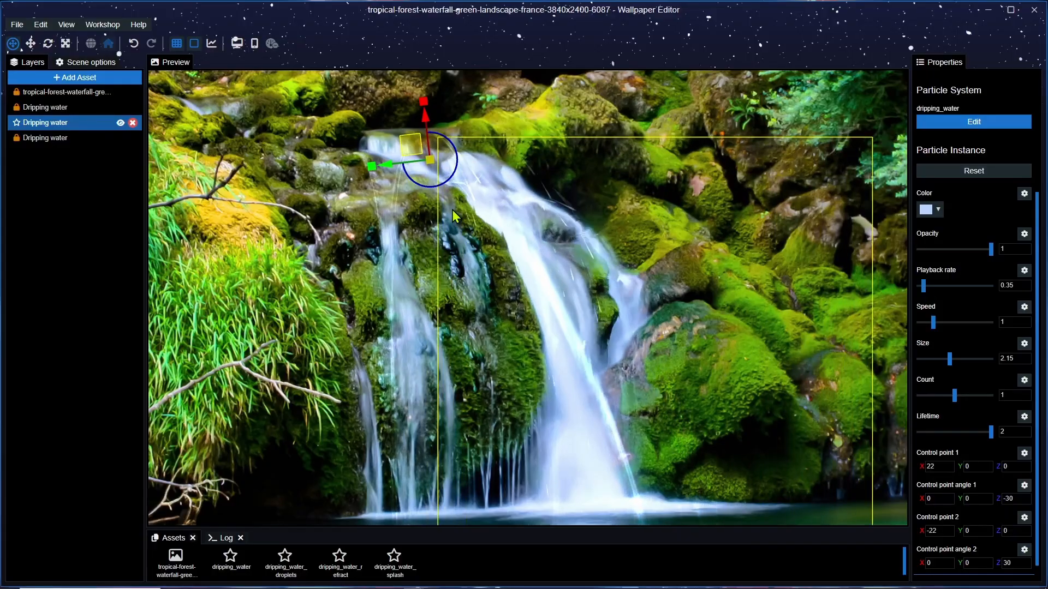
{"action": "left_click", "coordinate": [16, 124]}
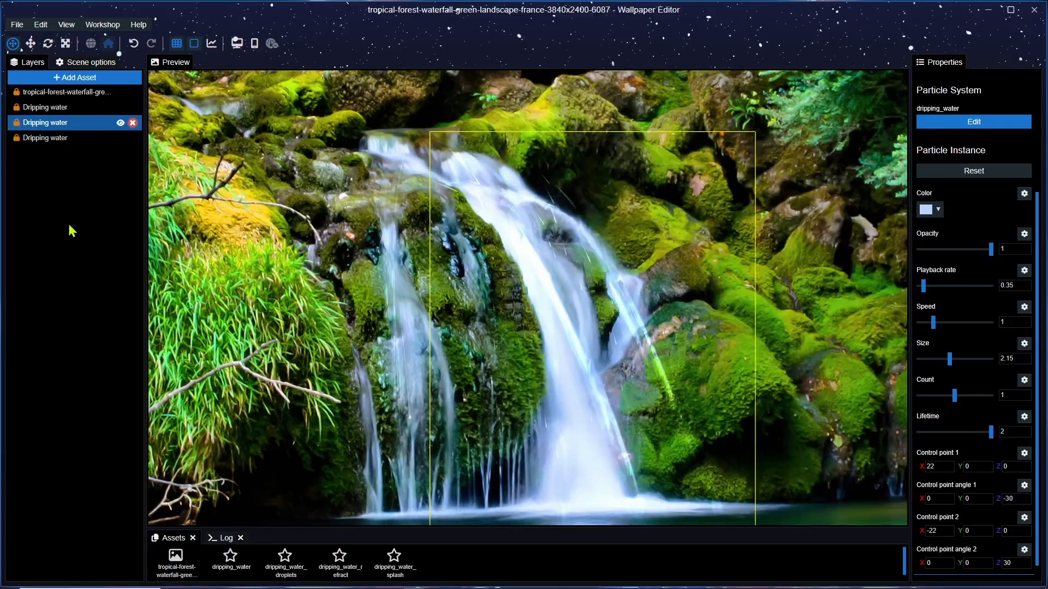
Step: Select only the first Dripping water layer and unlock it
{"action": "left_click", "coordinate": [45, 109], "text": "ctrl"}
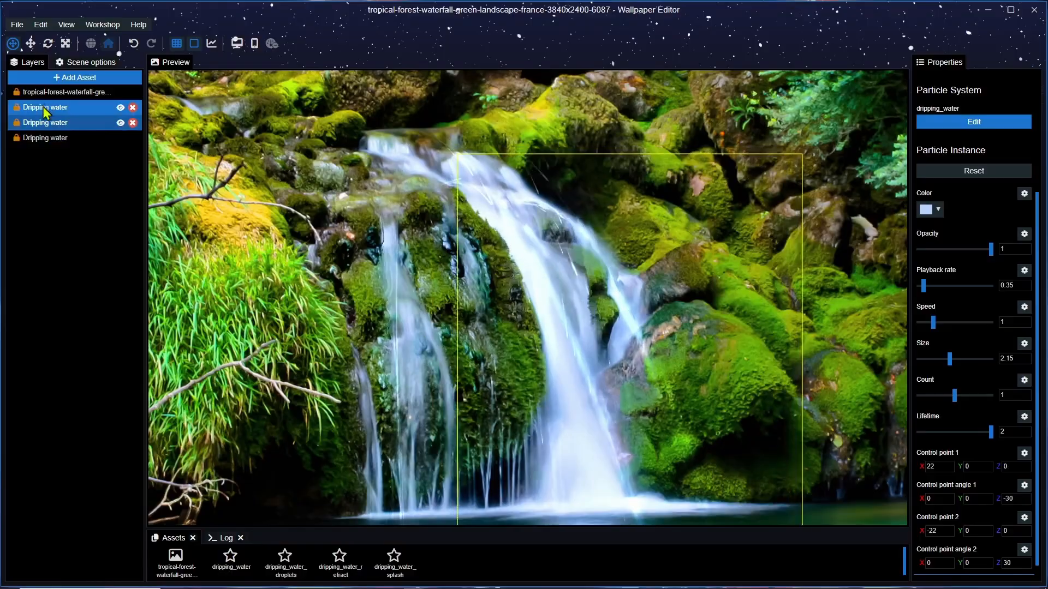
{"action": "left_click", "coordinate": [43, 109]}
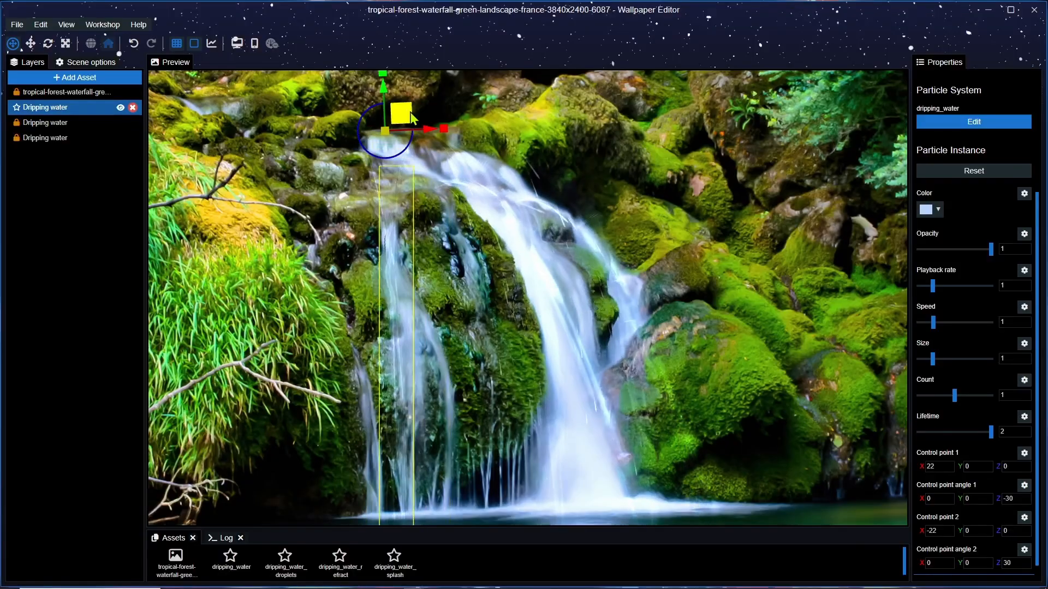
Step: Save the project and delete the third Dripping water layer
{"action": "left_click", "coordinate": [42, 139]}
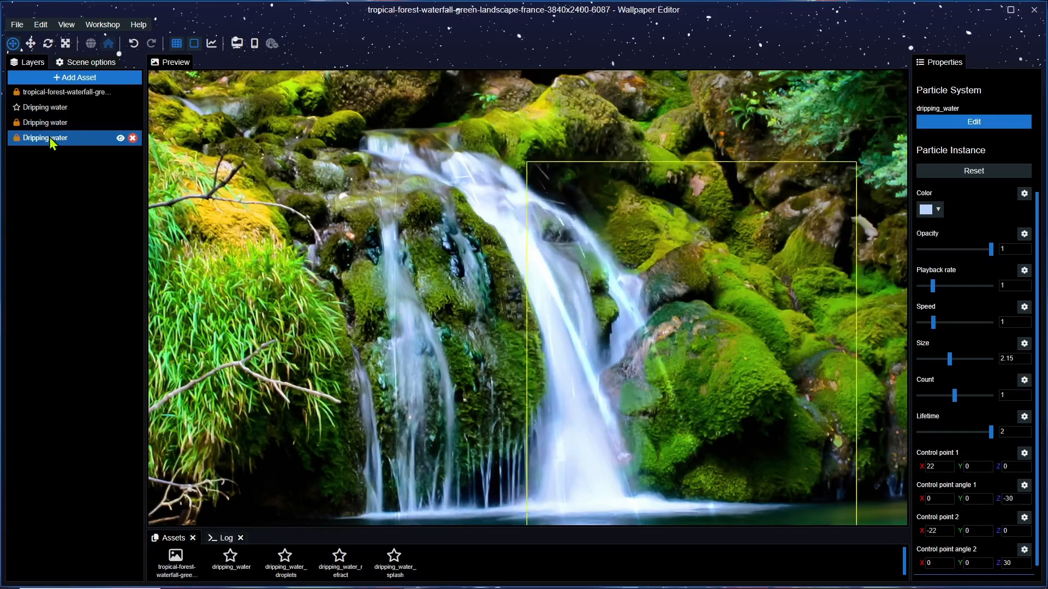
{"action": "right_click", "coordinate": [49, 137]}
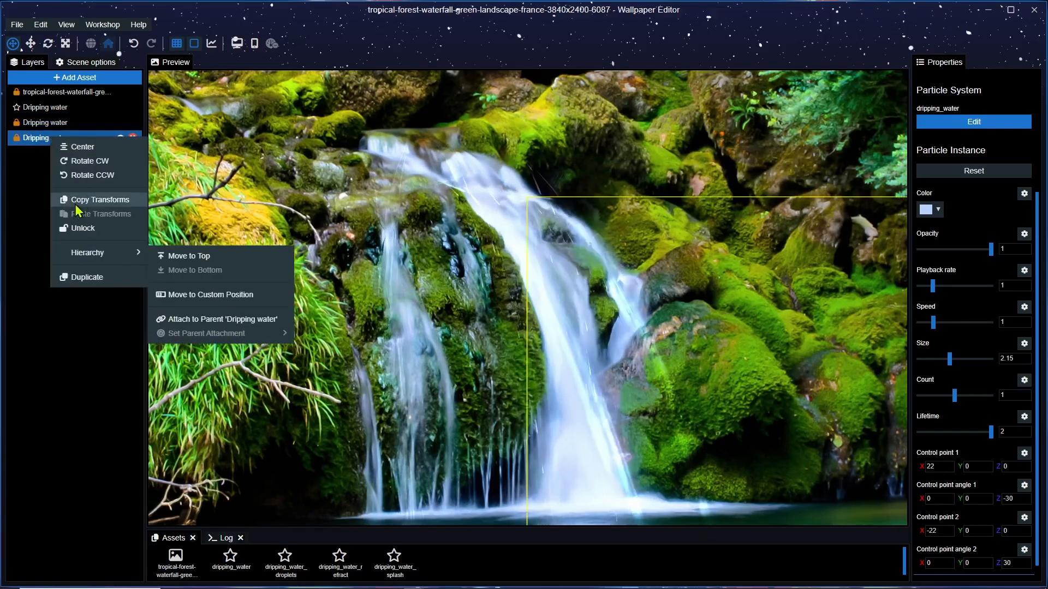
{"action": "key", "text": "Escape"}
{"action": "key", "text": "ctrl+s"}
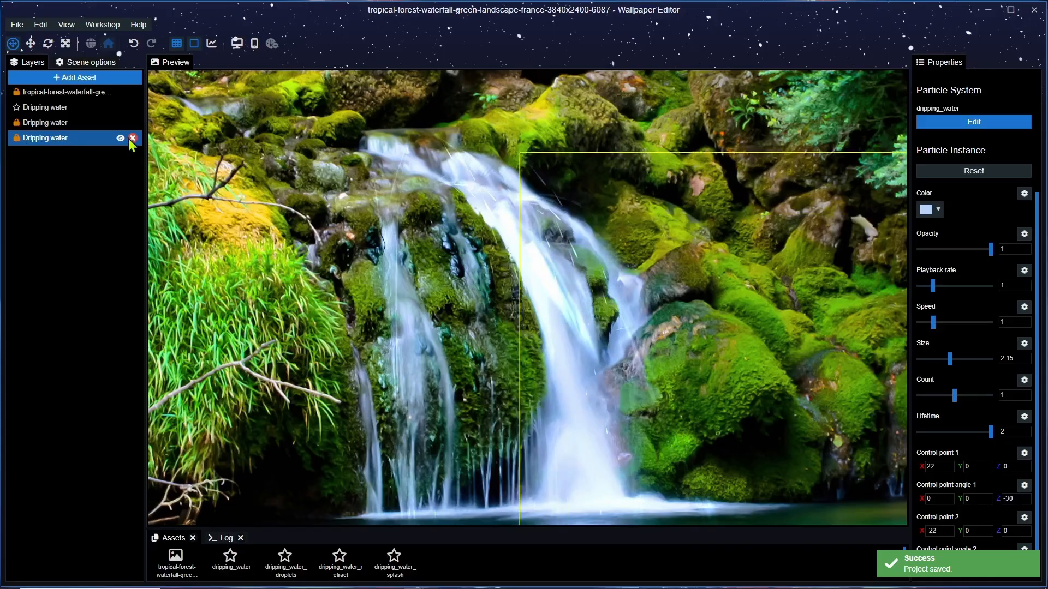
{"action": "left_click", "coordinate": [132, 138]}
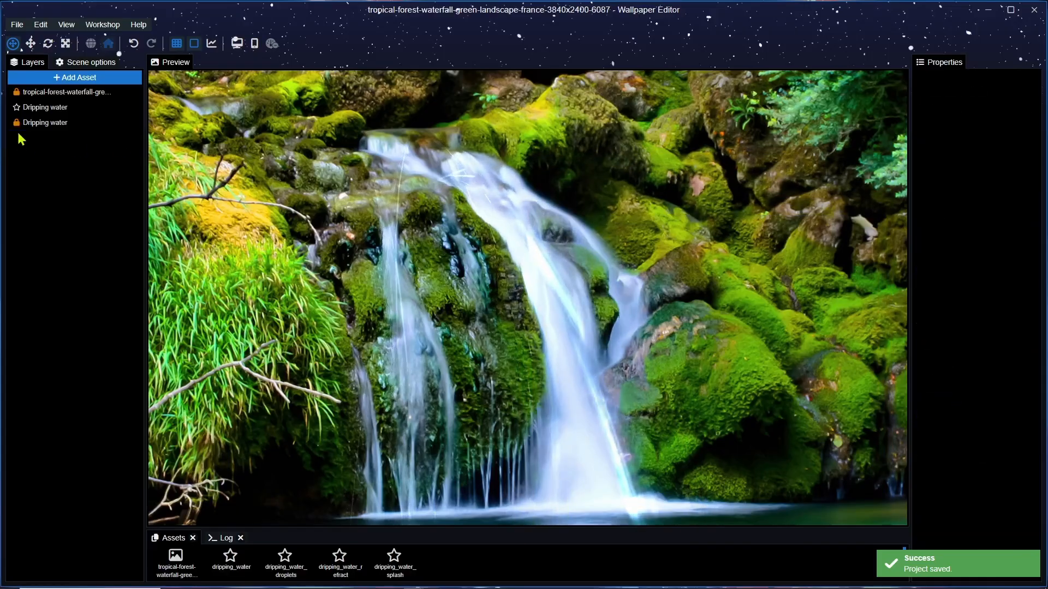
Step: Duplicate the first Dripping water layer, then place the copy atop the right-hand stream at about X 1696, Y 1500, rotated to about 103.7° on Z
{"action": "left_click", "coordinate": [47, 107]}
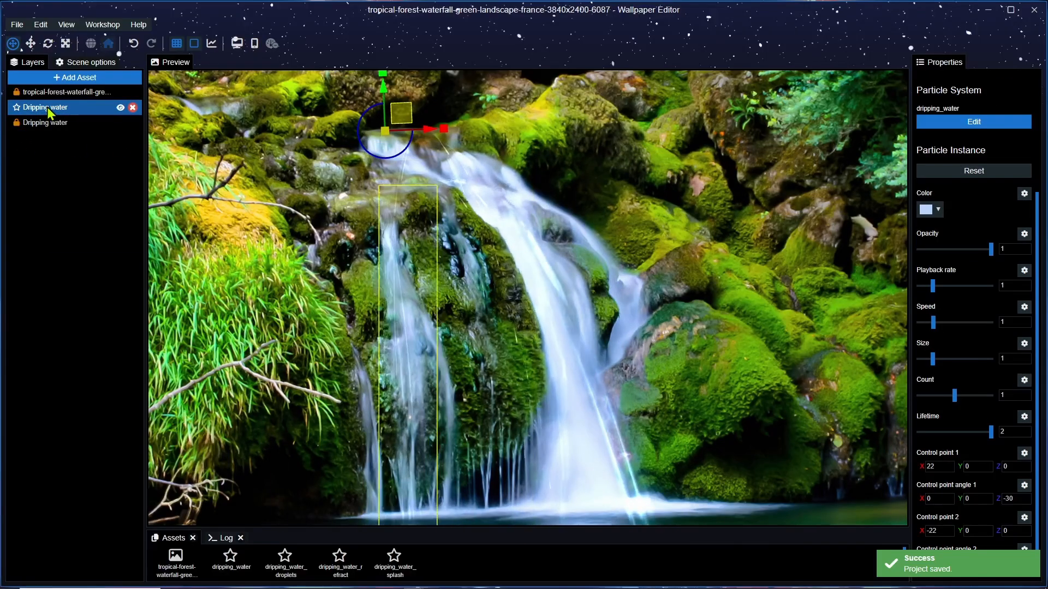
{"action": "right_click", "coordinate": [47, 107]}
{"action": "left_click", "coordinate": [87, 245]}
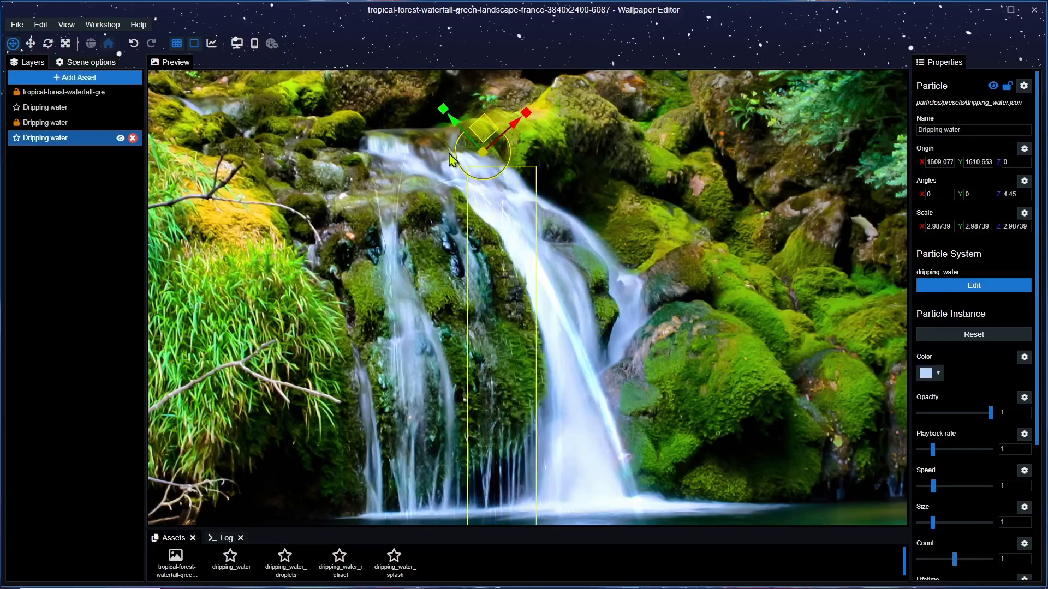
{"action": "left_click_drag", "start_coordinate": [440, 201], "coordinate": [440, 229]}
{"action": "left_click_drag", "start_coordinate": [455, 149], "coordinate": [498, 197]}
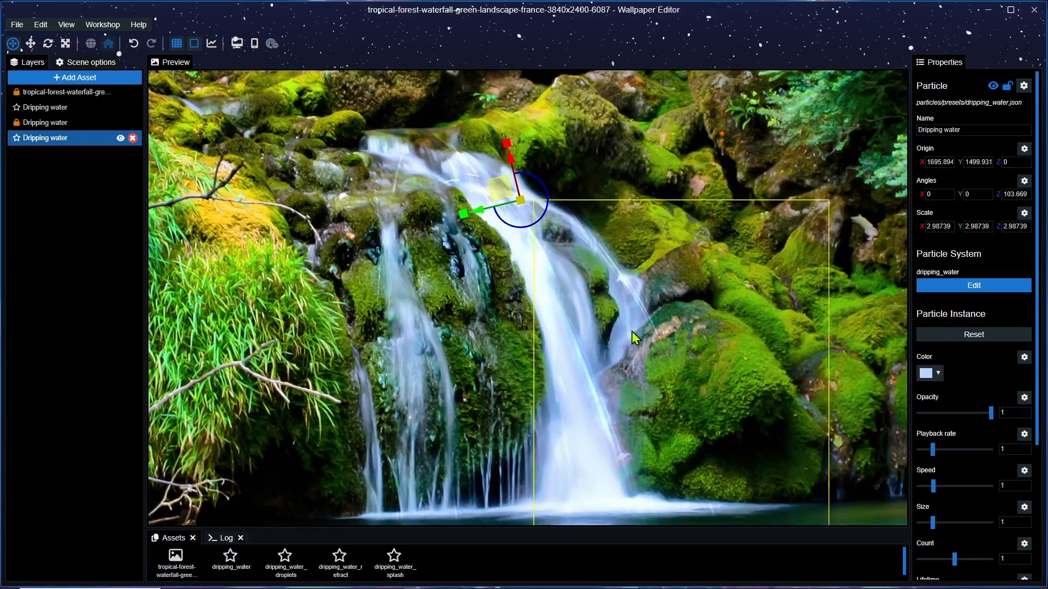
Step: Lock the newly placed Dripping water layer and the first Dripping water layer
{"action": "left_click", "coordinate": [17, 137]}
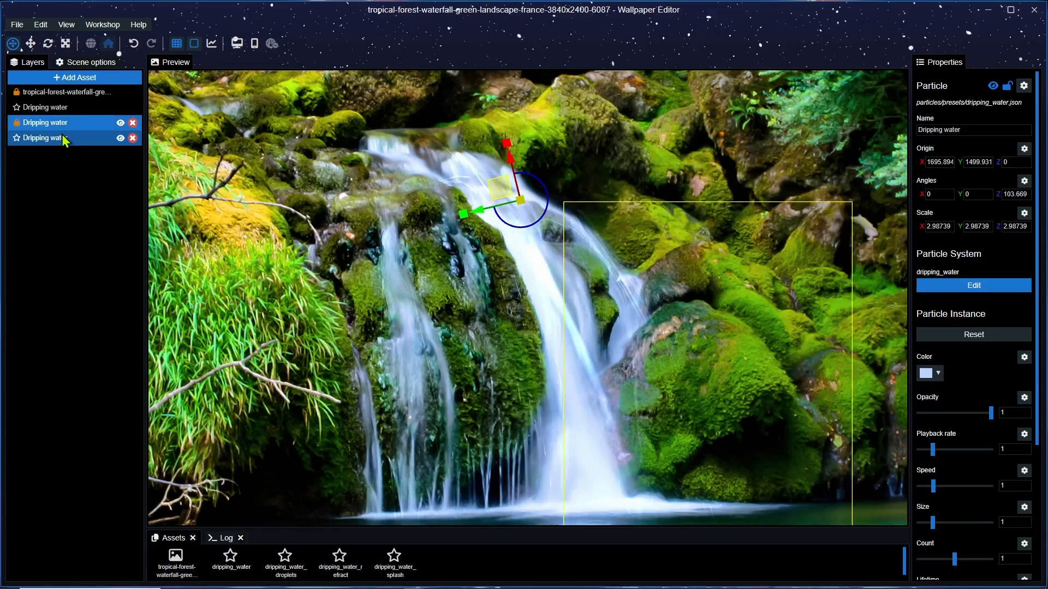
{"action": "left_click", "coordinate": [15, 109], "text": "ctrl"}
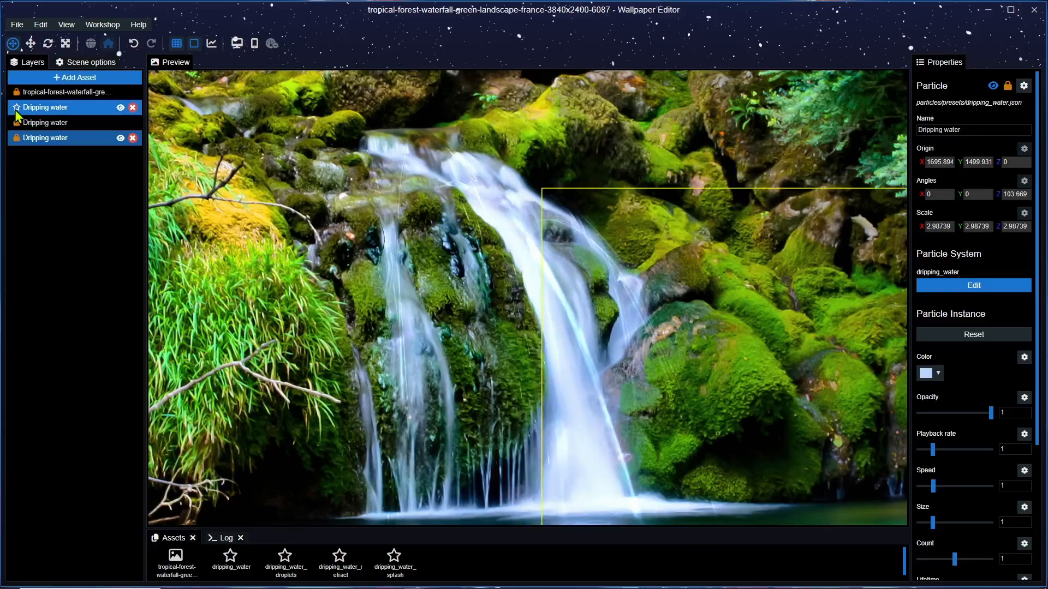
{"action": "left_click", "coordinate": [16, 108]}
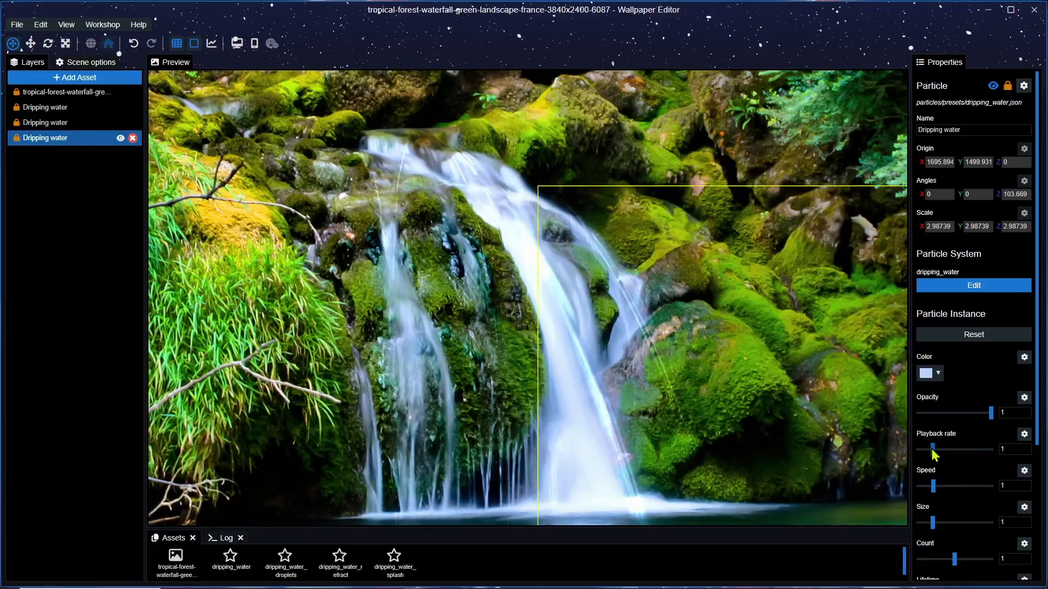
Step: Set the playback rate of the new Dripping water layer to 0.76 and save the project
{"action": "left_click_drag", "start_coordinate": [931, 448], "coordinate": [929, 450]}
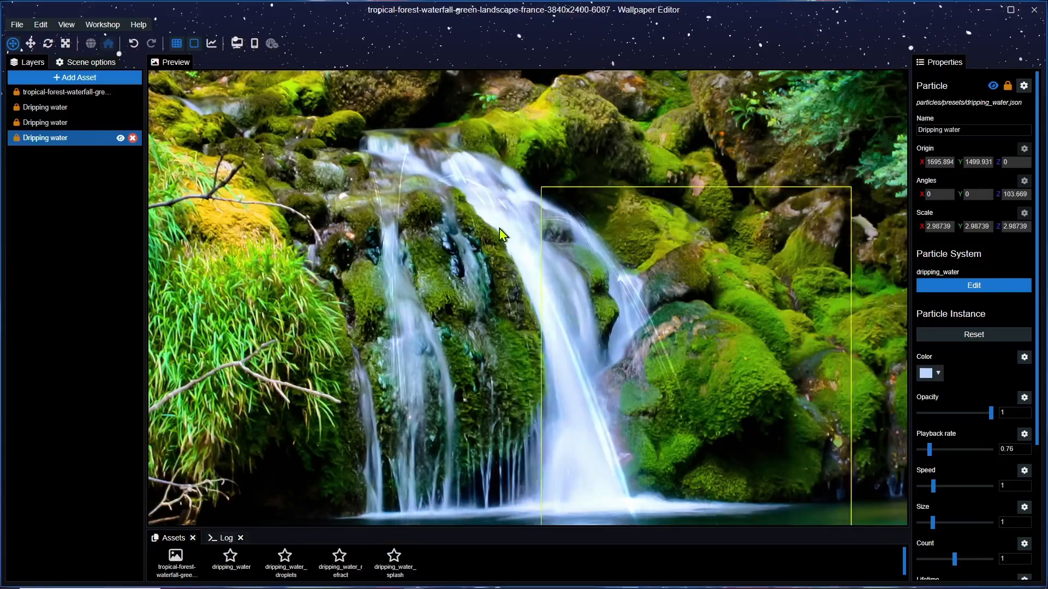
{"action": "left_click", "coordinate": [60, 122]}
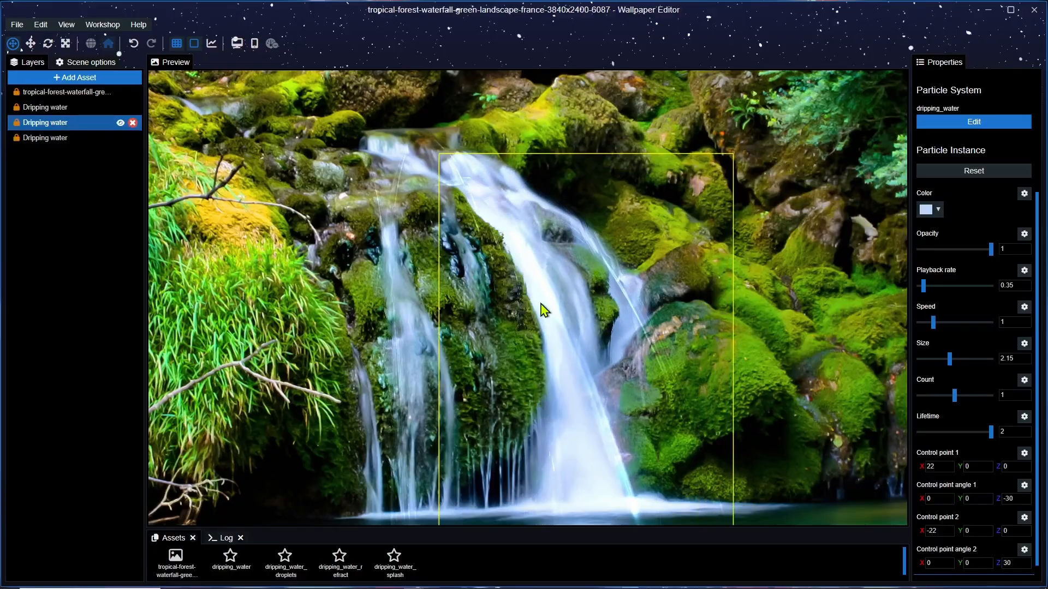
{"action": "key", "text": "ctrl+s"}
Step: Unlock the second Dripping water layer, the one on the middle stream
{"action": "right_click", "coordinate": [49, 127]}
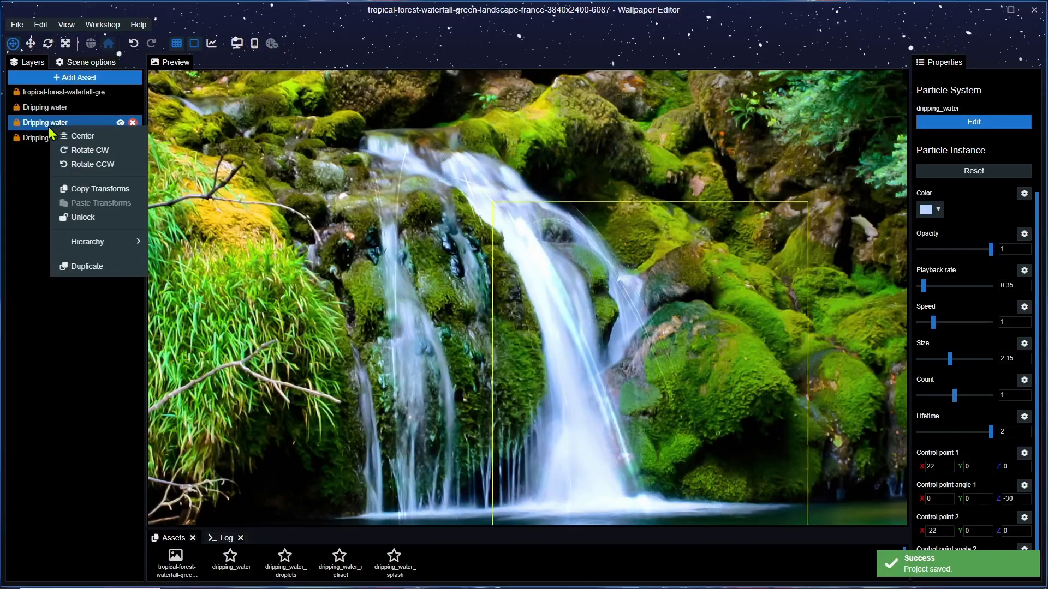
{"action": "left_click", "coordinate": [49, 126]}
{"action": "left_click", "coordinate": [17, 123]}
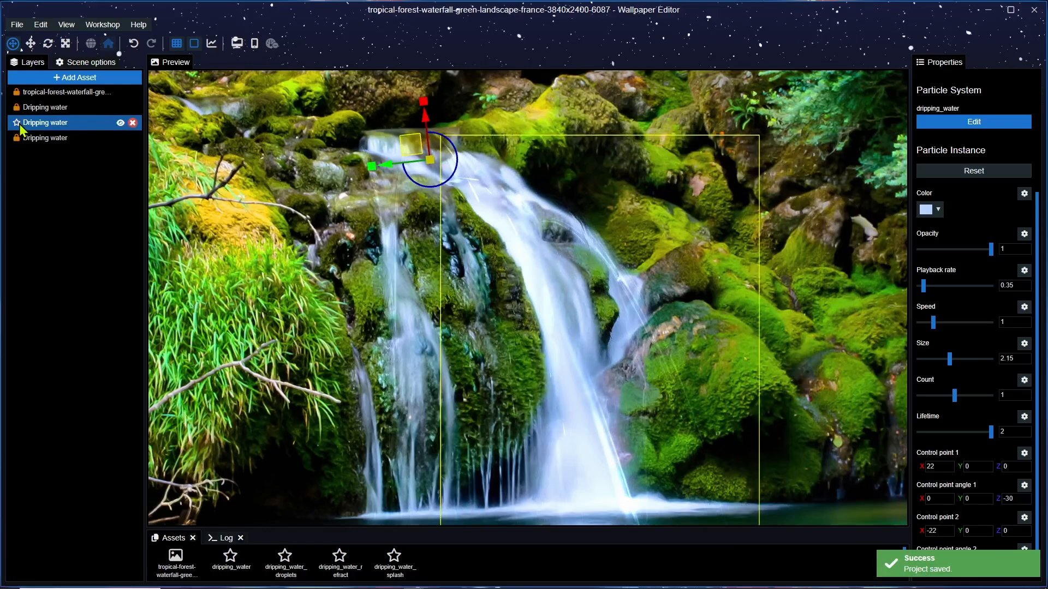
{"action": "right_click", "coordinate": [56, 125]}
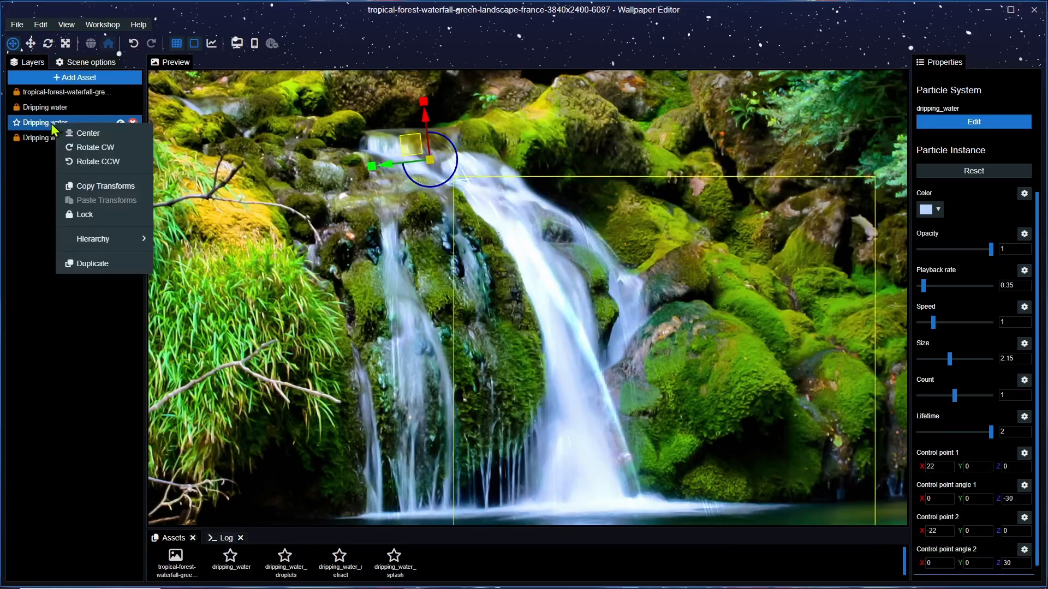
{"action": "left_click", "coordinate": [51, 126]}
Step: Examine the dripping_water particle system of the unlocked layer in the Particle Editor and close it without changes
{"action": "left_click", "coordinate": [992, 121]}
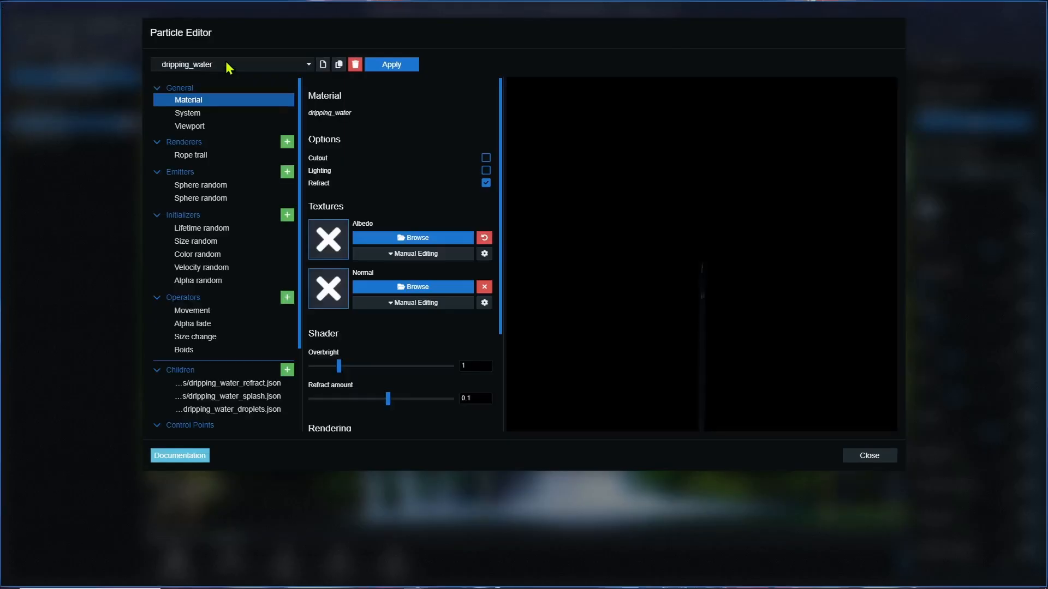
{"action": "left_click", "coordinate": [227, 66]}
{"action": "left_click", "coordinate": [226, 65]}
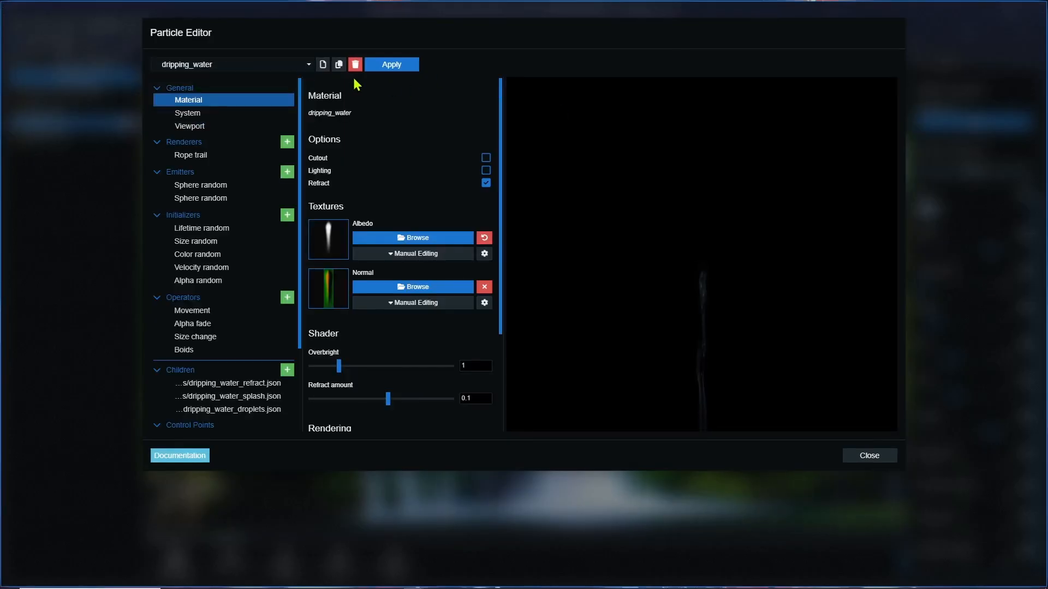
{"action": "left_click", "coordinate": [867, 457]}
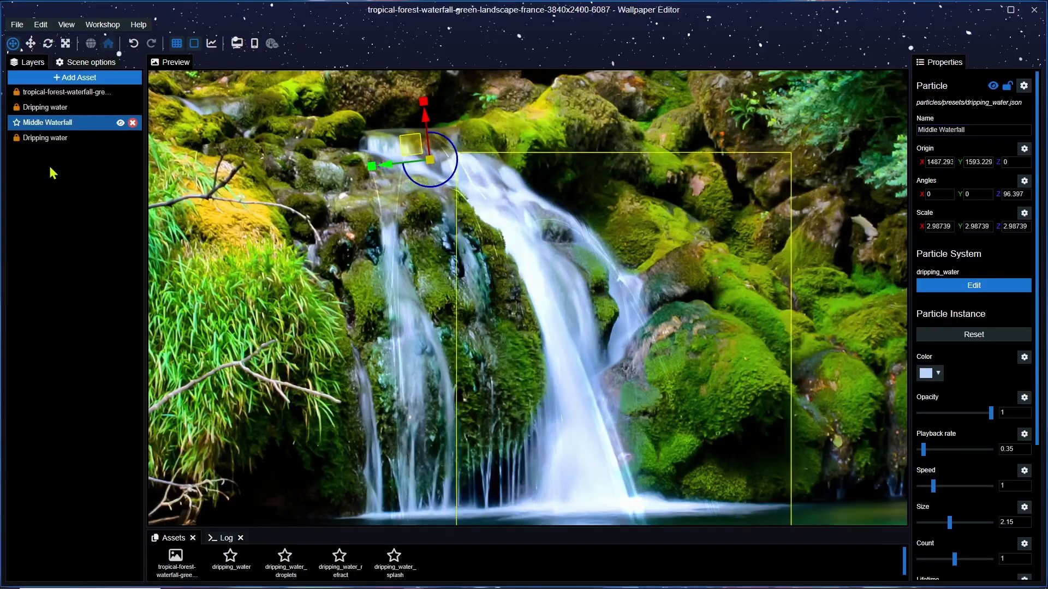
Step: Rename the first Dripping water layer "Left Waterfall Top" and save the project
{"action": "left_click", "coordinate": [37, 109]}
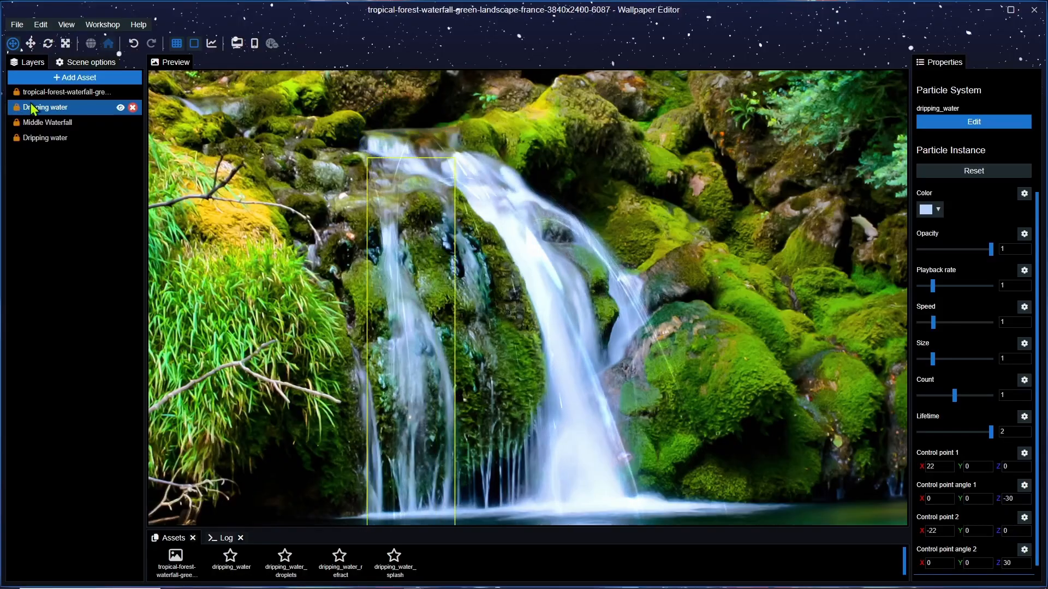
{"action": "scroll", "coordinate": [992, 211], "scroll_direction": "up", "scroll_amount": 3}
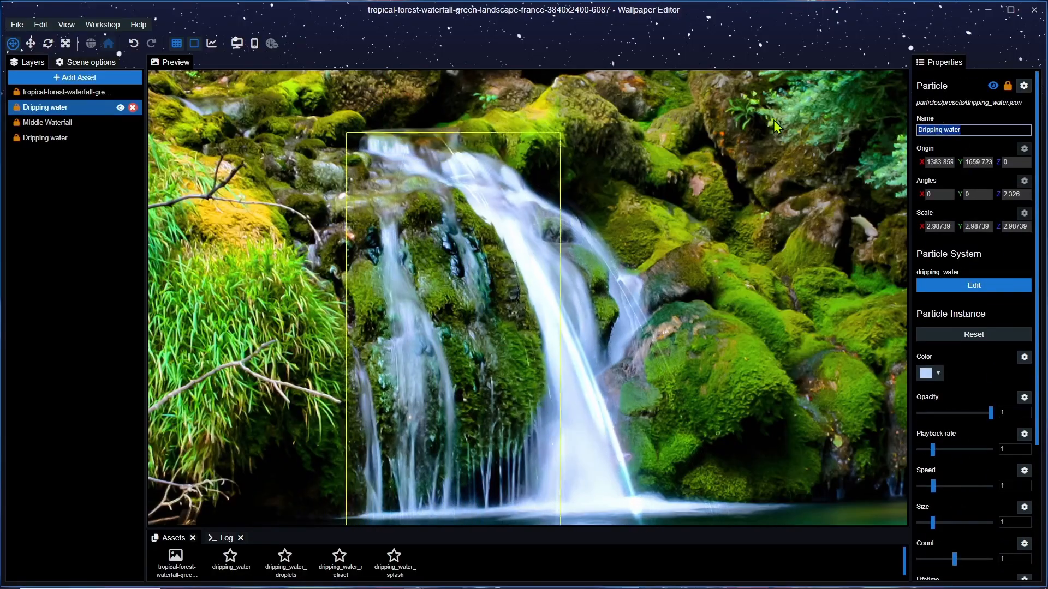
{"action": "type", "text": "Left Waterfall"}
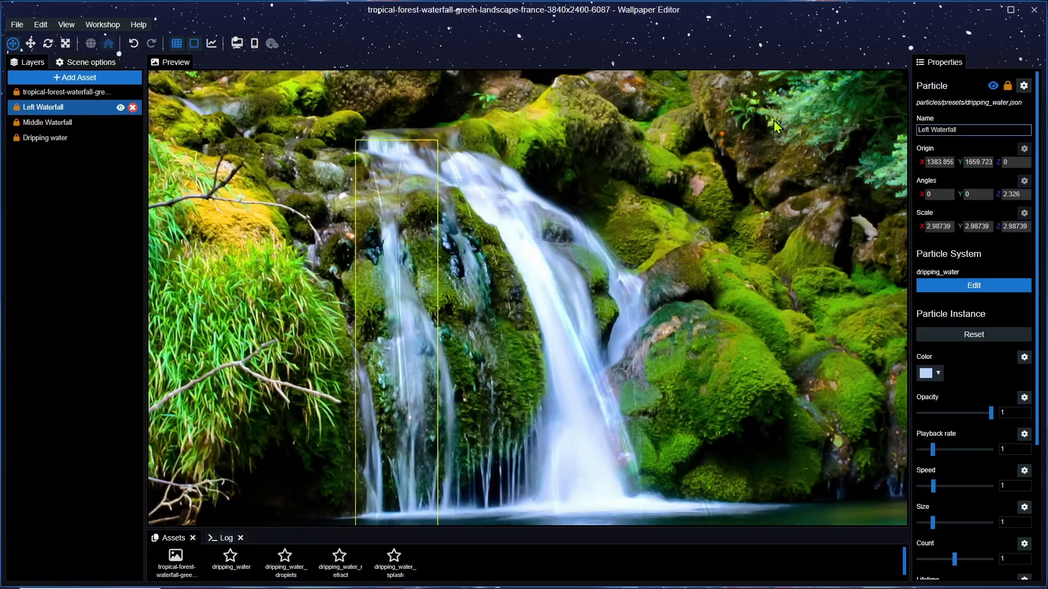
{"action": "type", "text": " top"}
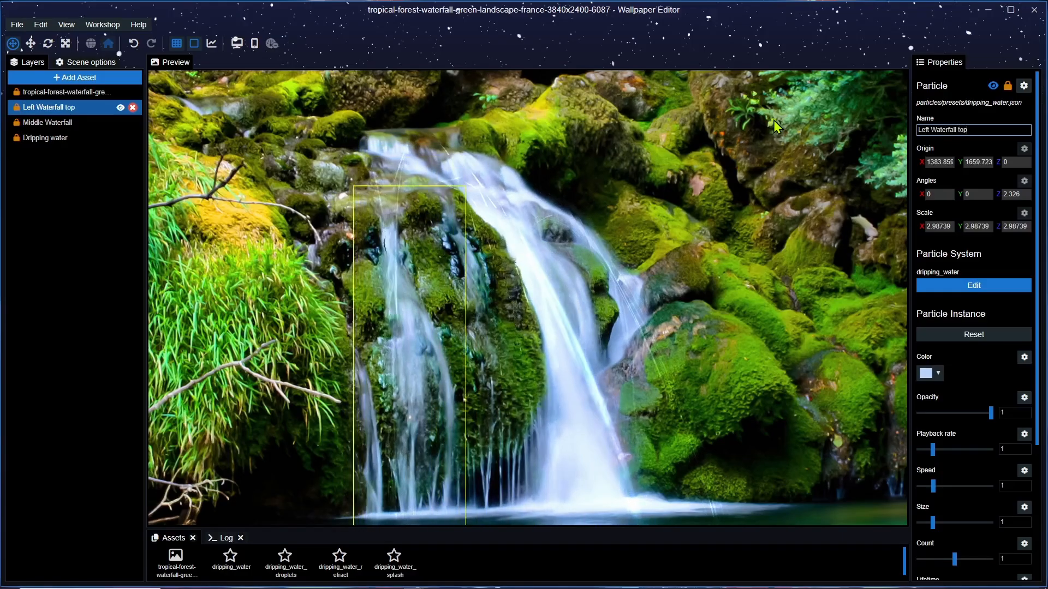
{"action": "key", "text": "BackSpace"}
{"action": "key", "text": "BackSpace"}
{"action": "key", "text": "BackSpace"}
{"action": "type", "text": "T"}
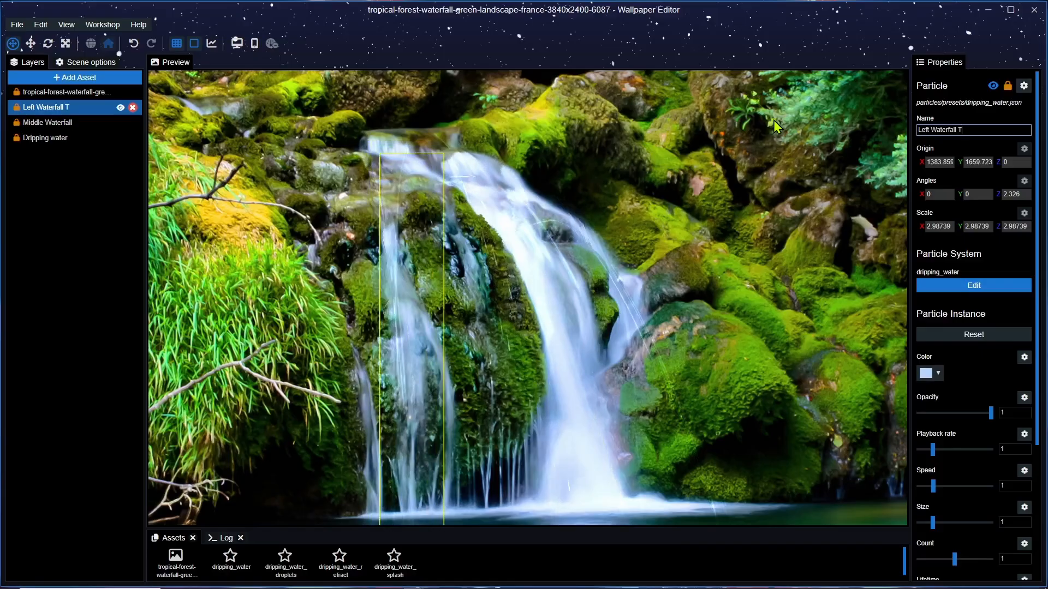
{"action": "type", "text": "op"}
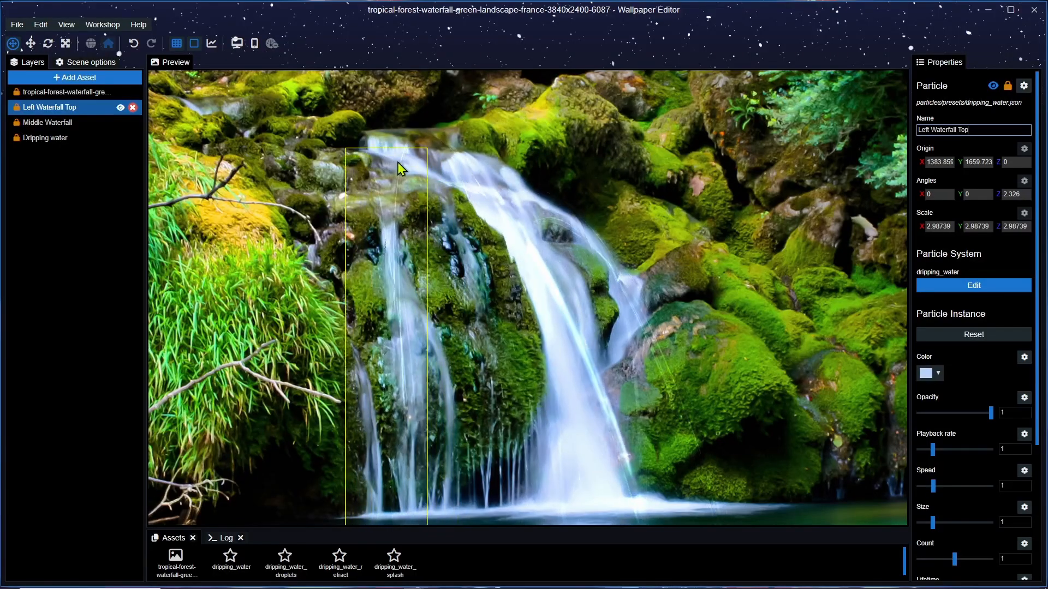
{"action": "key", "text": "ctrl+s"}
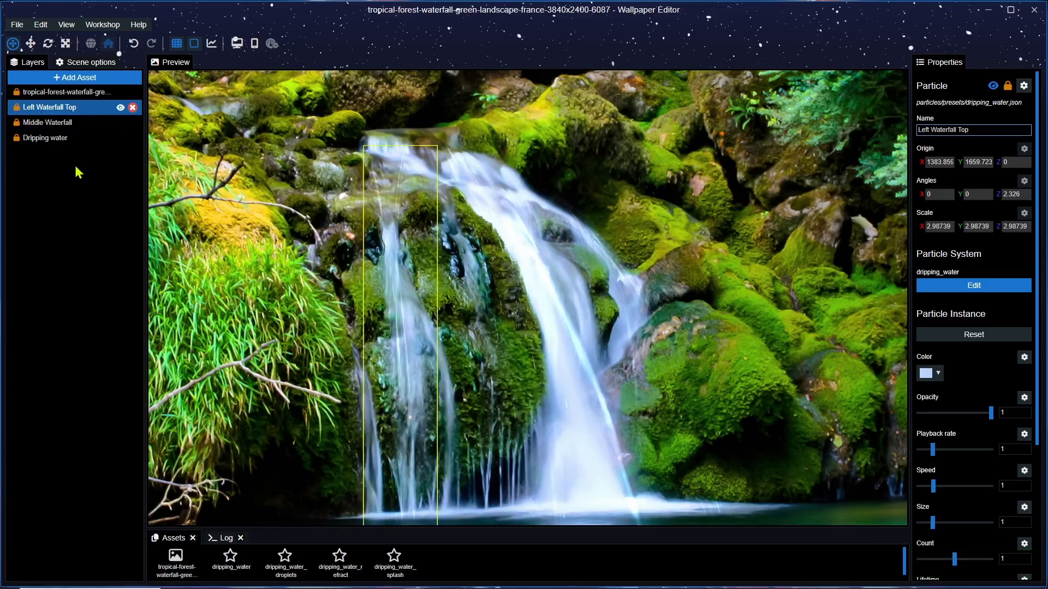
{"action": "left_click", "coordinate": [53, 123], "text": "ctrl"}
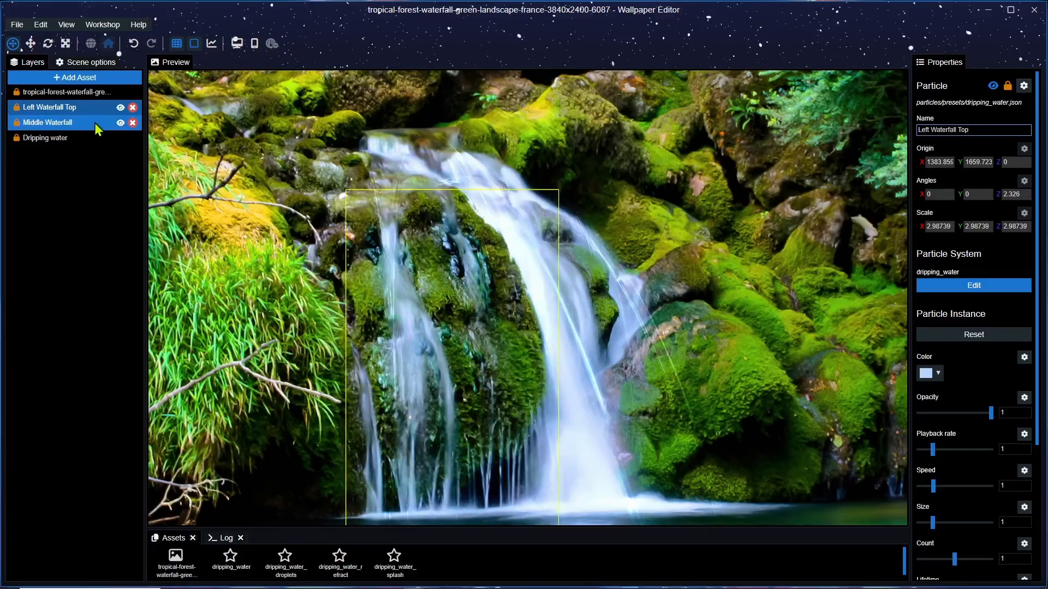
{"action": "left_click", "coordinate": [61, 114]}
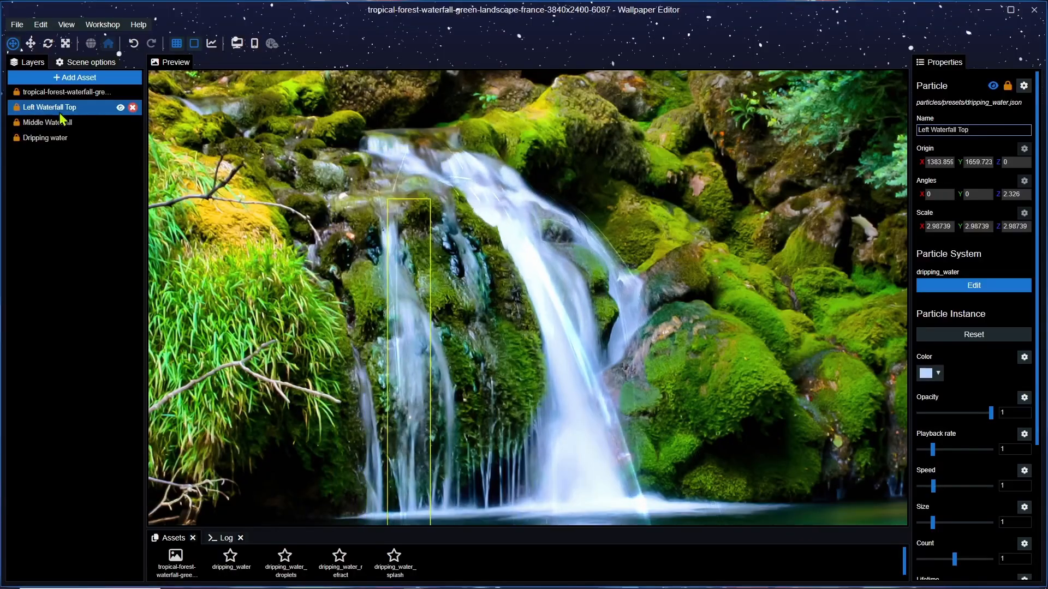
{"action": "left_click", "coordinate": [58, 139], "text": "ctrl"}
Step: Rename the remaining Dripping water layer "Right Waterfall" and save the project
{"action": "left_click", "coordinate": [40, 141]}
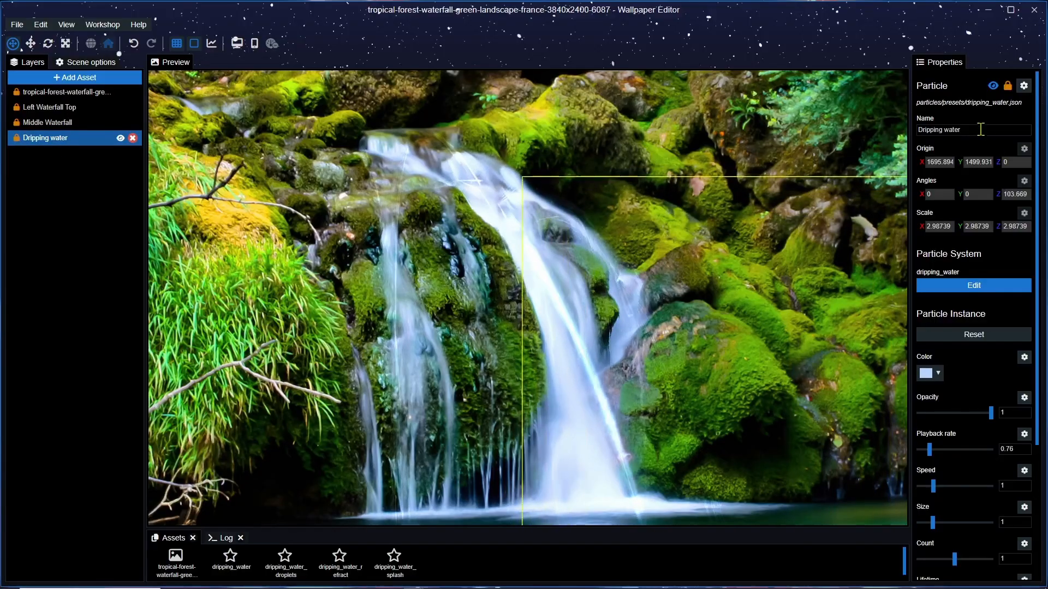
{"action": "triple_click", "coordinate": [980, 129]}
{"action": "key", "text": "BackSpace"}
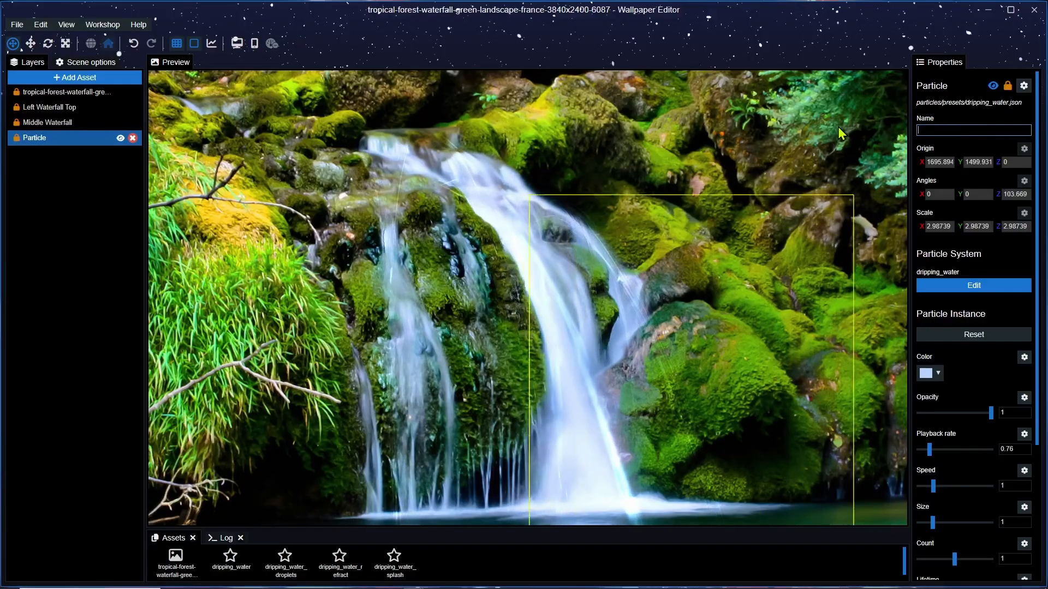
{"action": "type", "text": "Right Wate"}
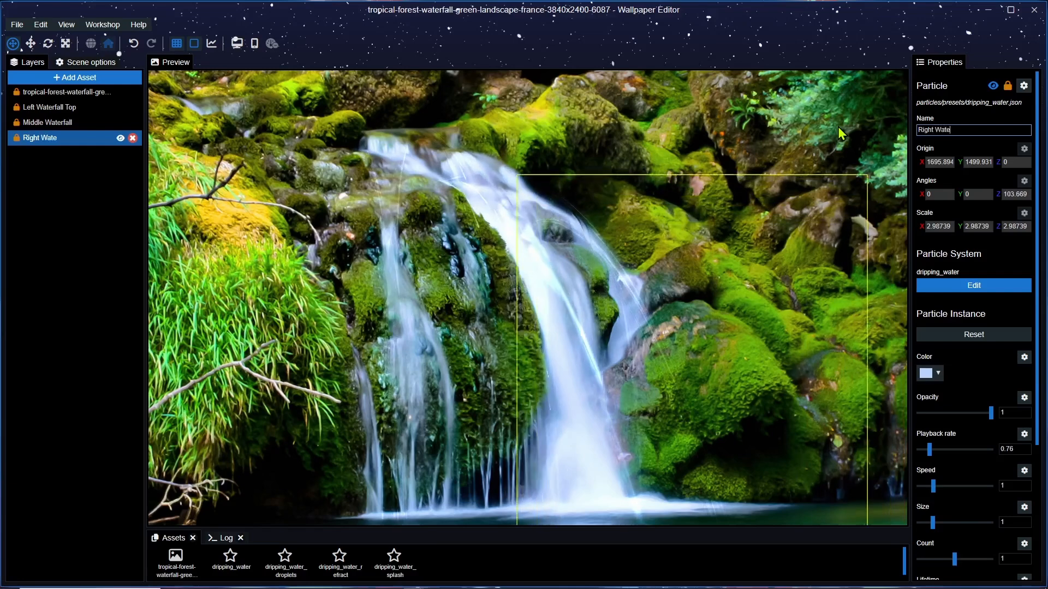
{"action": "type", "text": "rfall"}
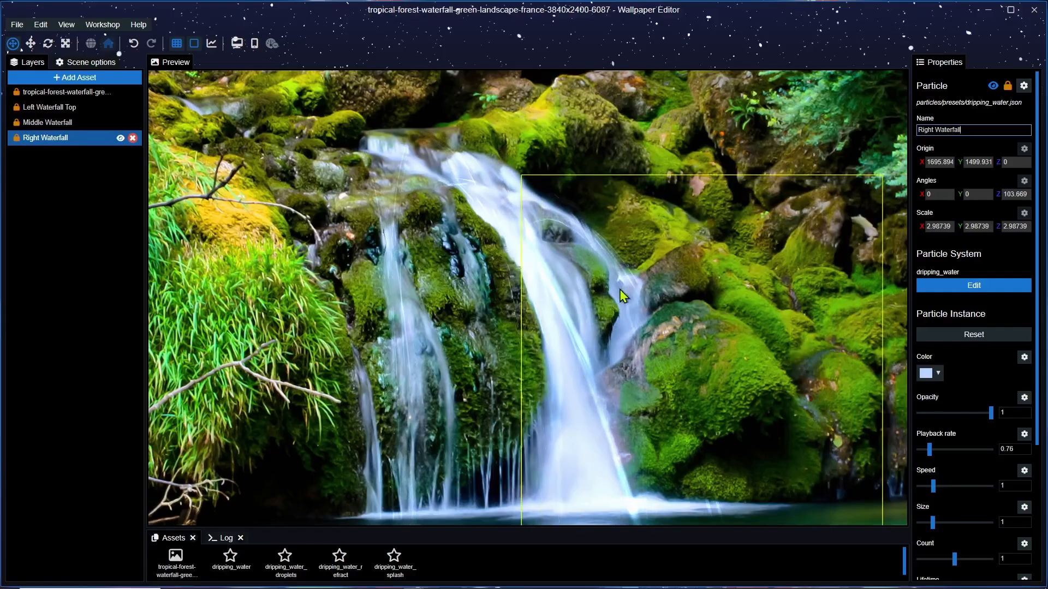
{"action": "left_click", "coordinate": [97, 196]}
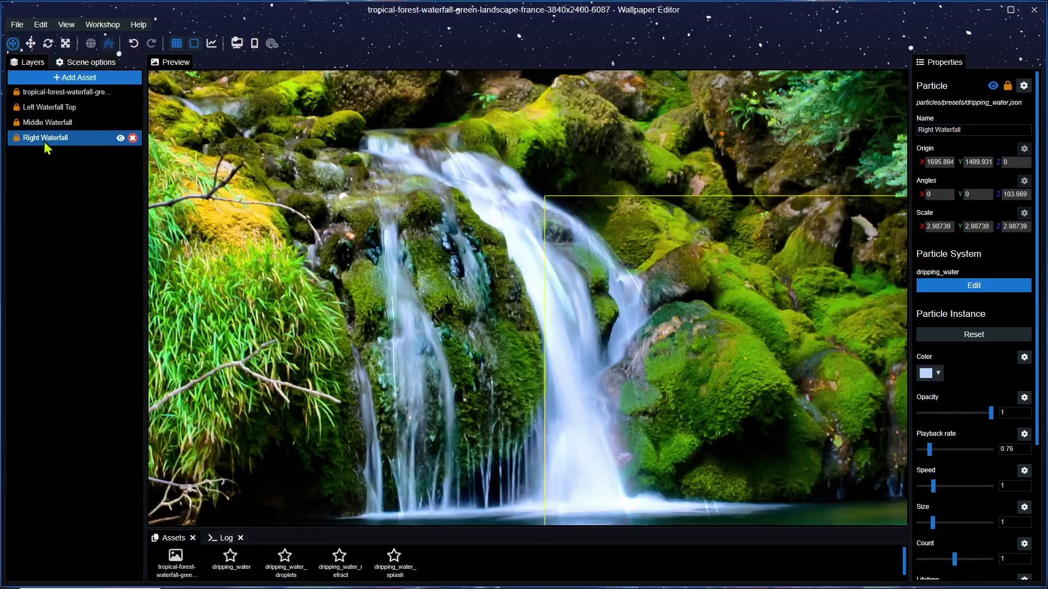
{"action": "key", "text": "ctrl+s"}
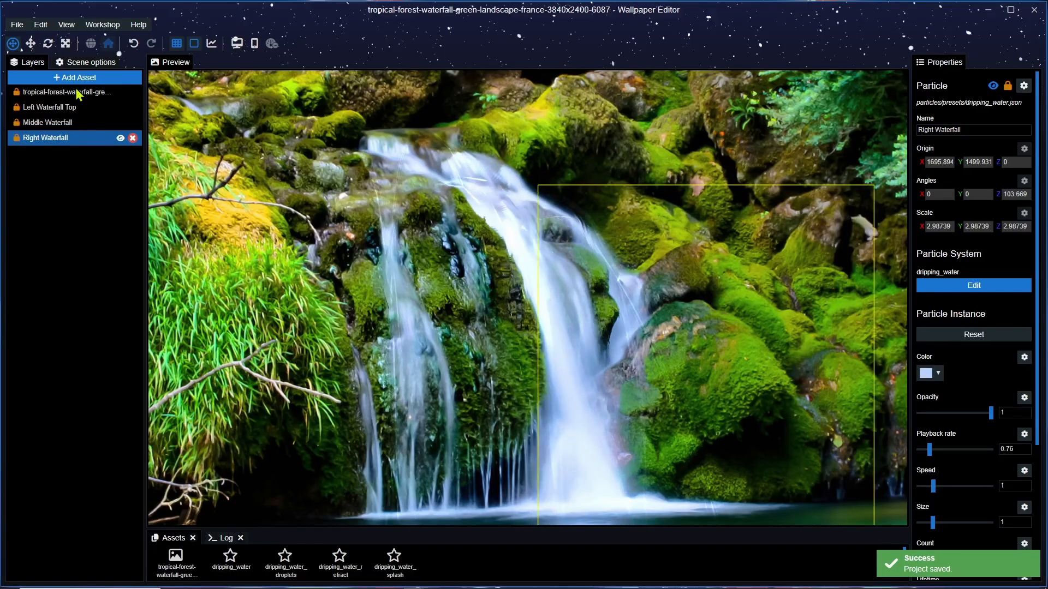
Step: Duplicate the Middle Waterfall layer alone and unlock the copy
{"action": "left_click", "coordinate": [77, 108], "text": "ctrl"}
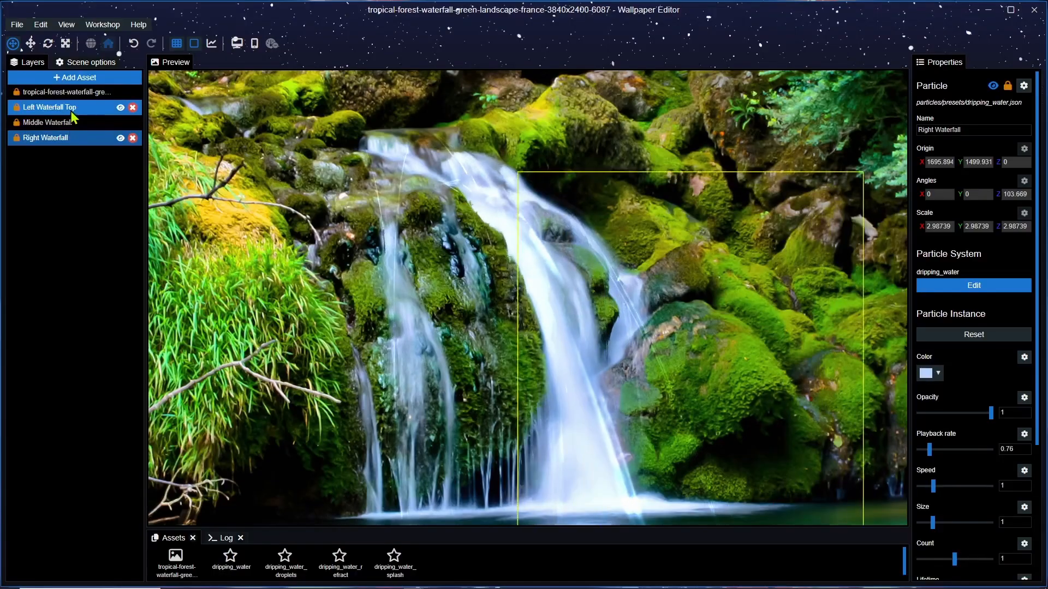
{"action": "left_click", "coordinate": [47, 124], "text": "ctrl"}
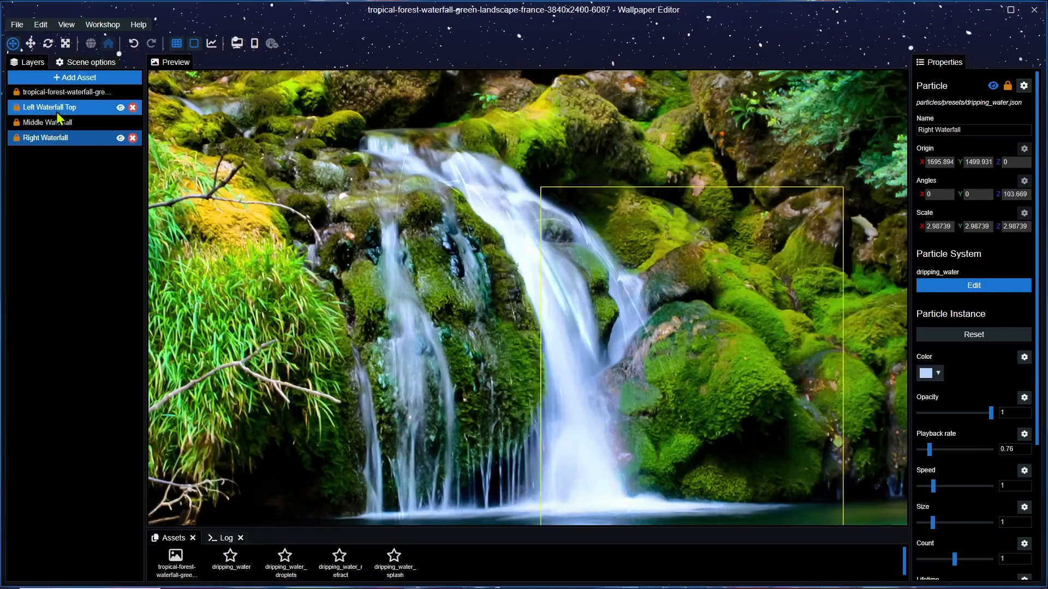
{"action": "left_click", "coordinate": [60, 124]}
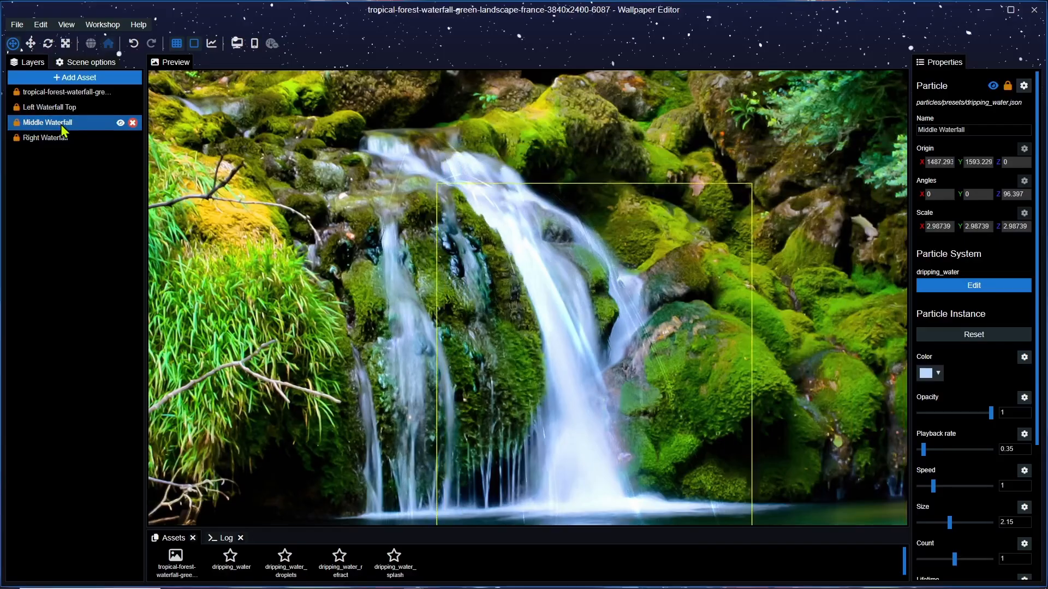
{"action": "right_click", "coordinate": [61, 122]}
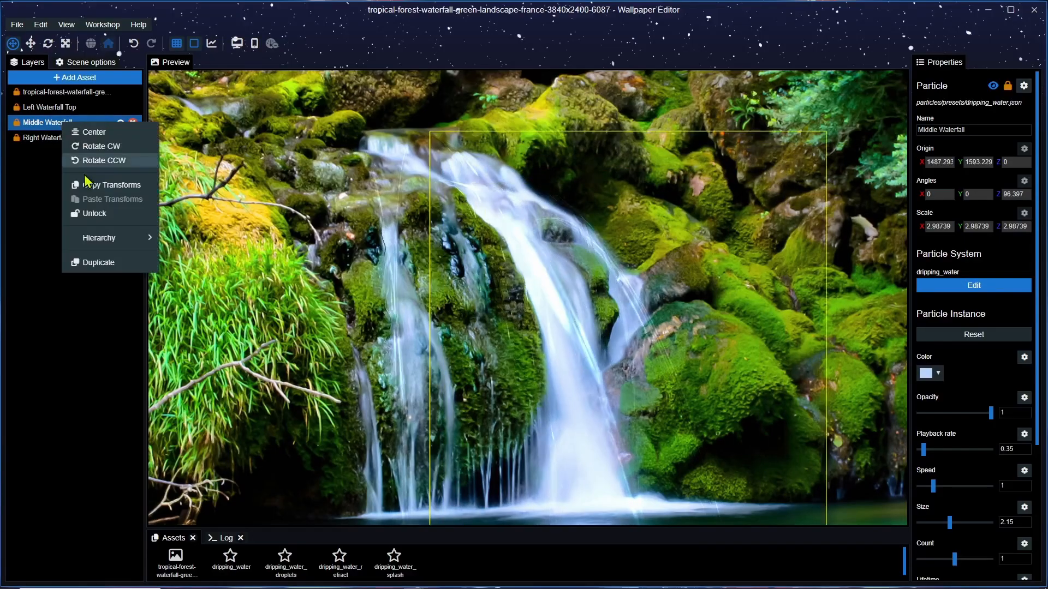
{"action": "left_click", "coordinate": [89, 263]}
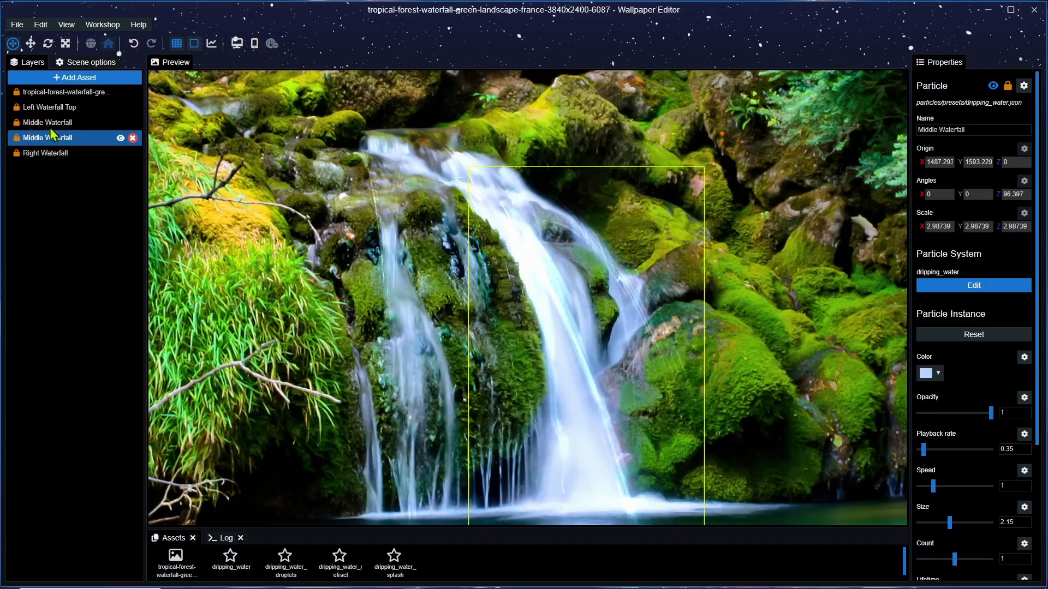
{"action": "left_click", "coordinate": [14, 141]}
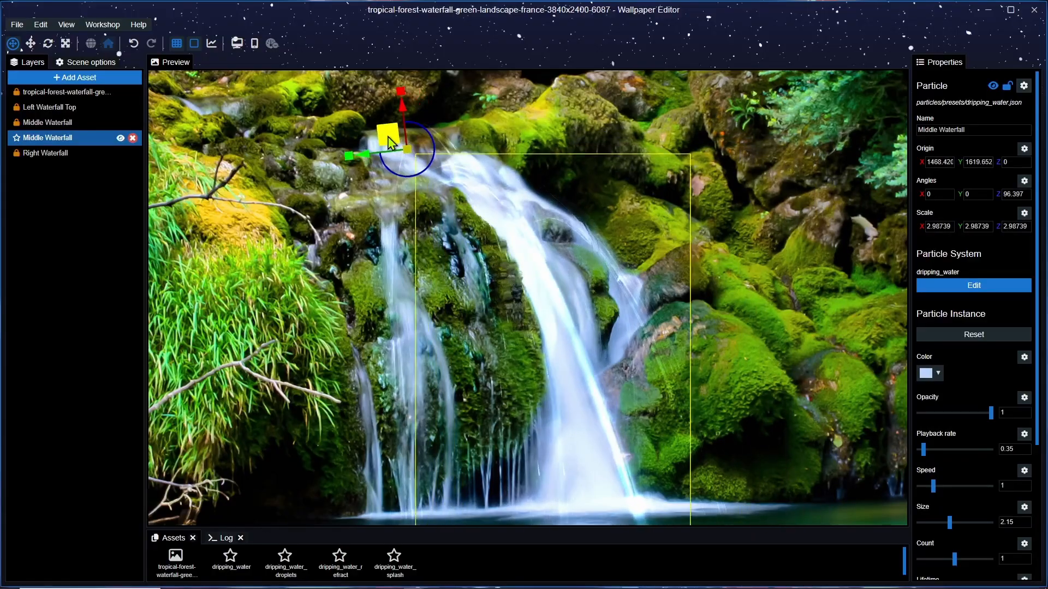
Step: Rotate the copied Middle Waterfall layer to about 45°, place its origin at about X 1448, Y 1582, and set its size to 1.74
{"action": "left_click_drag", "start_coordinate": [436, 141], "coordinate": [429, 161]}
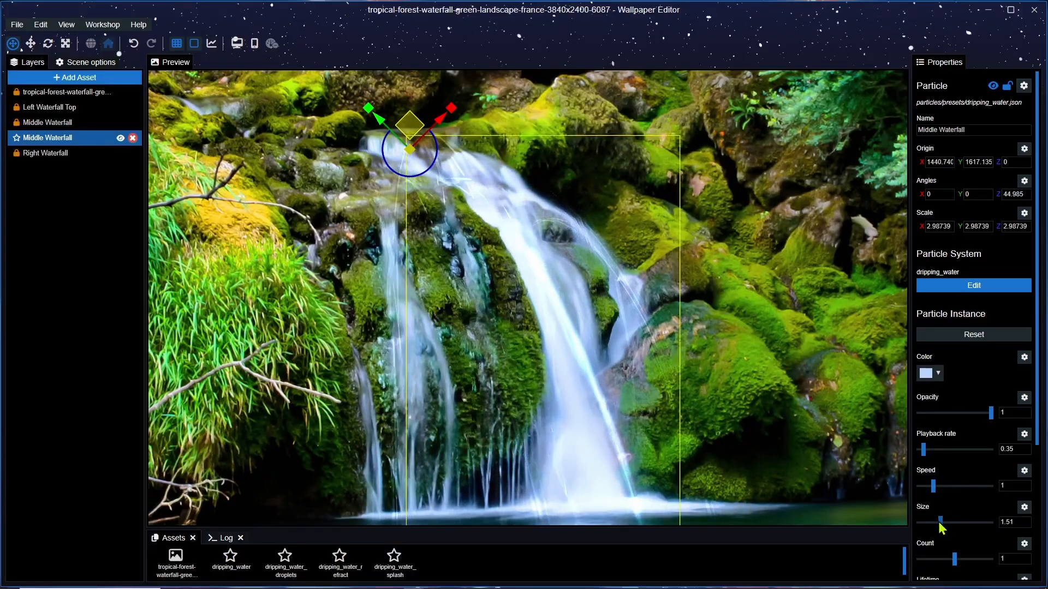
{"action": "left_click_drag", "start_coordinate": [936, 523], "coordinate": [945, 523]}
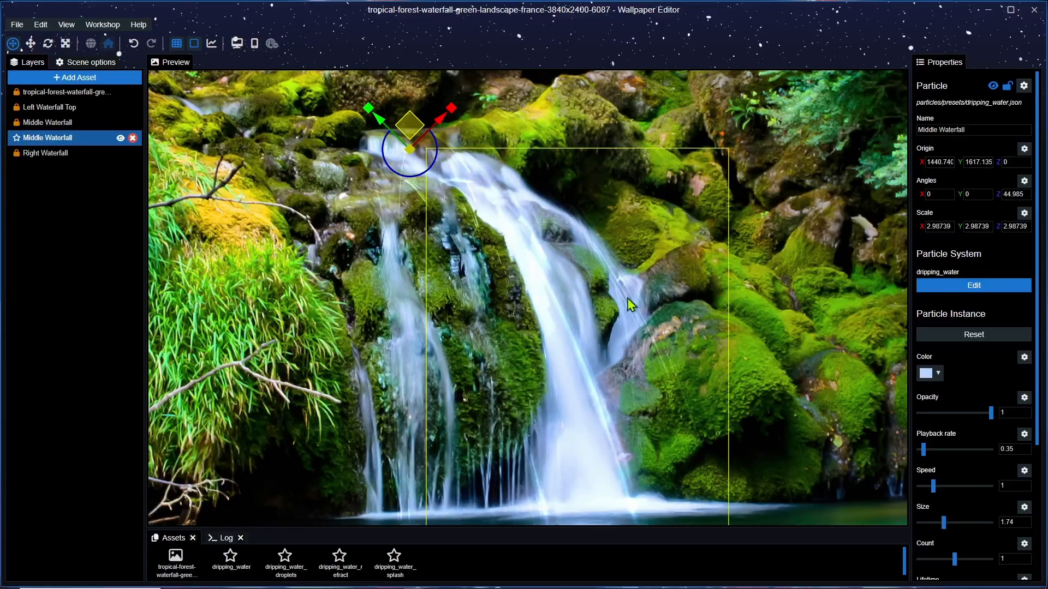
{"action": "left_click_drag", "start_coordinate": [415, 130], "coordinate": [418, 145]}
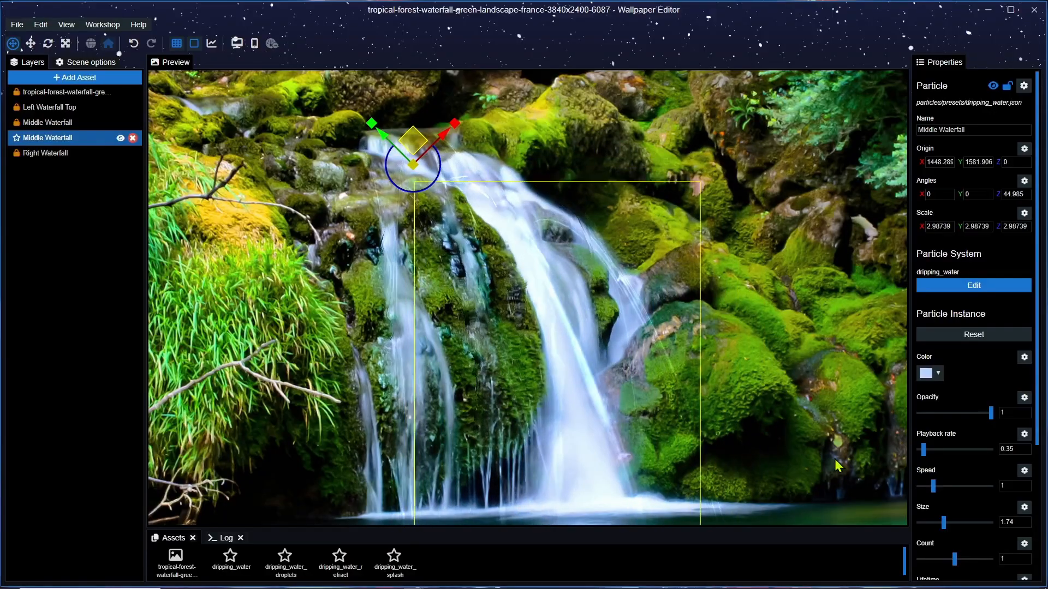
{"action": "key", "text": "ctrl+s"}
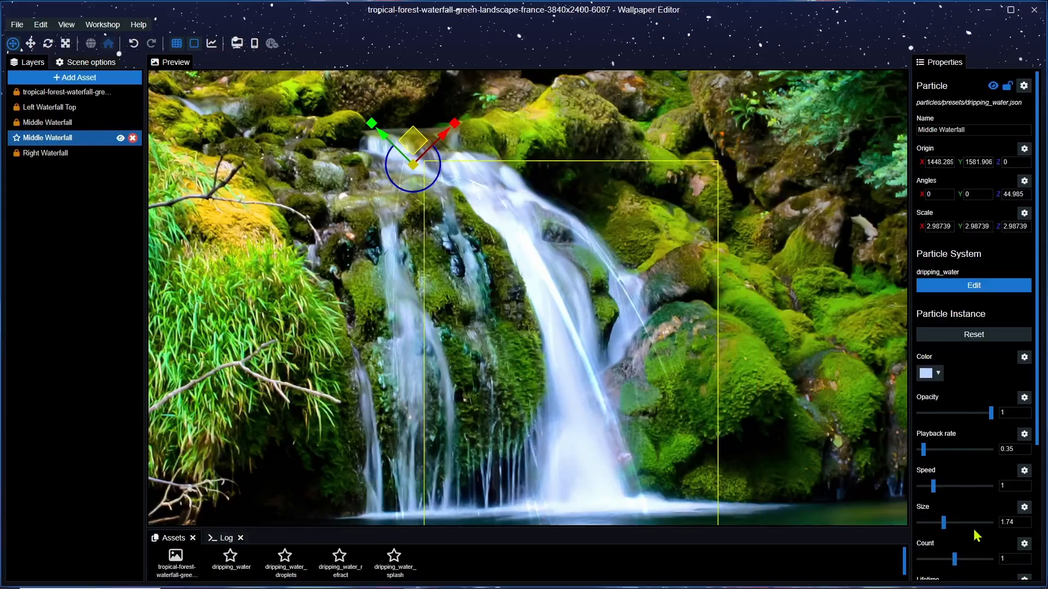
Step: Set the copied Middle Waterfall layer's particle count to 0.43
{"action": "scroll", "coordinate": [976, 536], "scroll_direction": "down", "scroll_amount": 4}
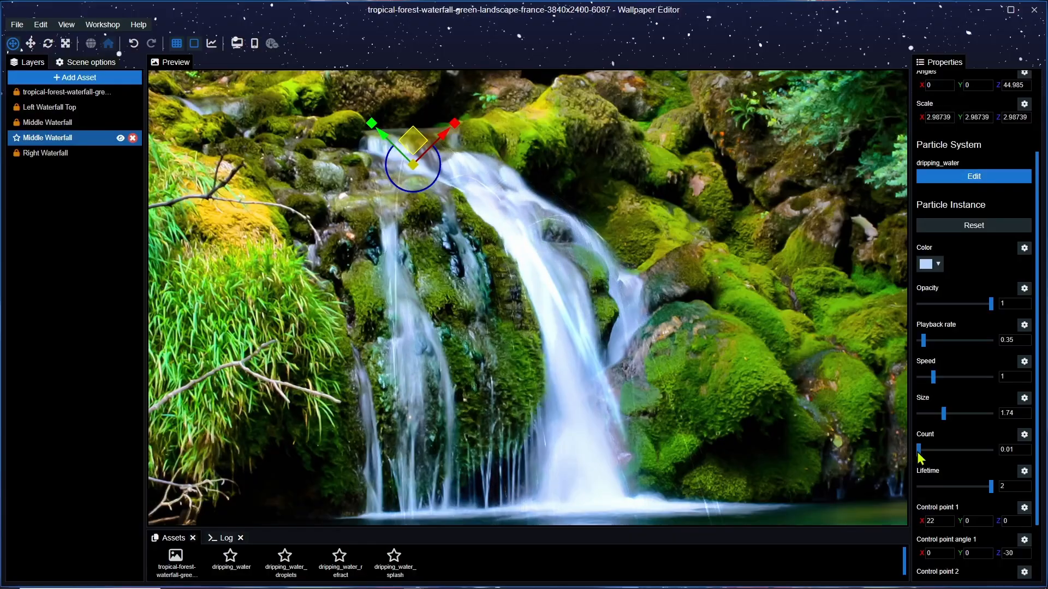
{"action": "left_click_drag", "start_coordinate": [918, 450], "coordinate": [927, 451]}
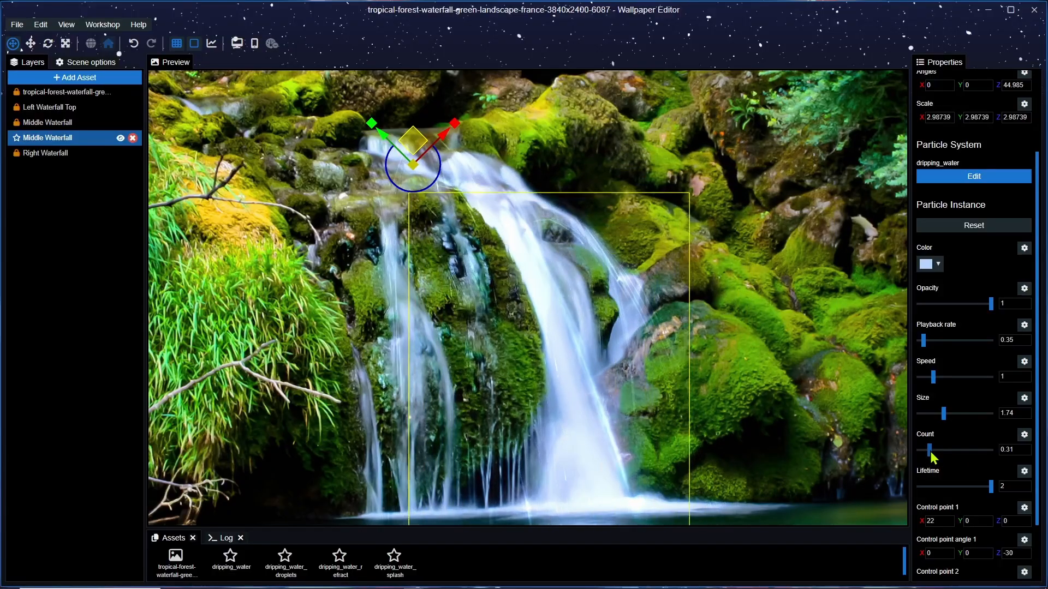
{"action": "key", "text": "ctrl+s"}
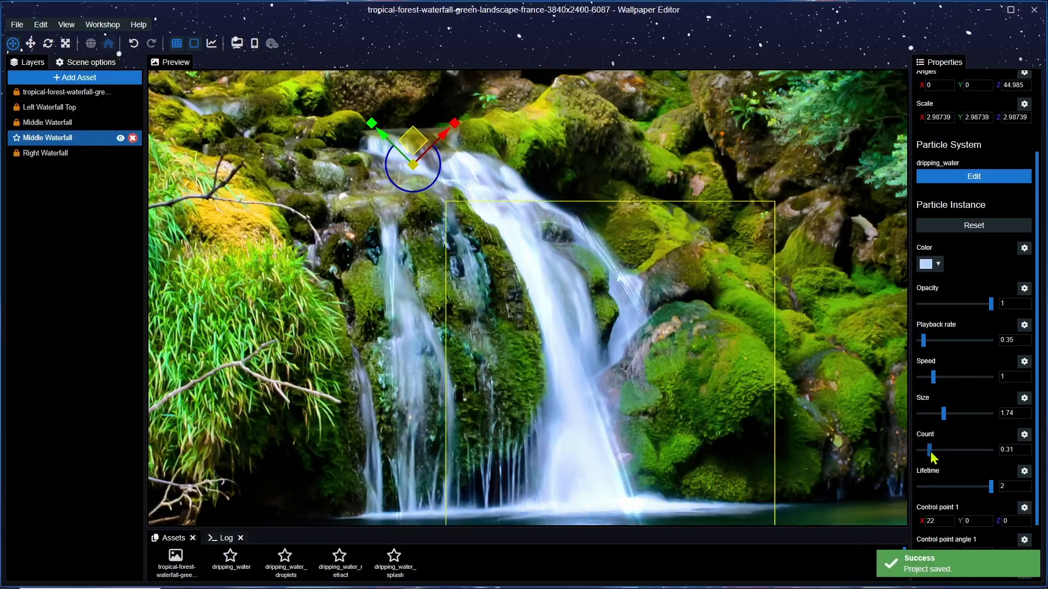
{"action": "left_click_drag", "start_coordinate": [930, 451], "coordinate": [935, 451]}
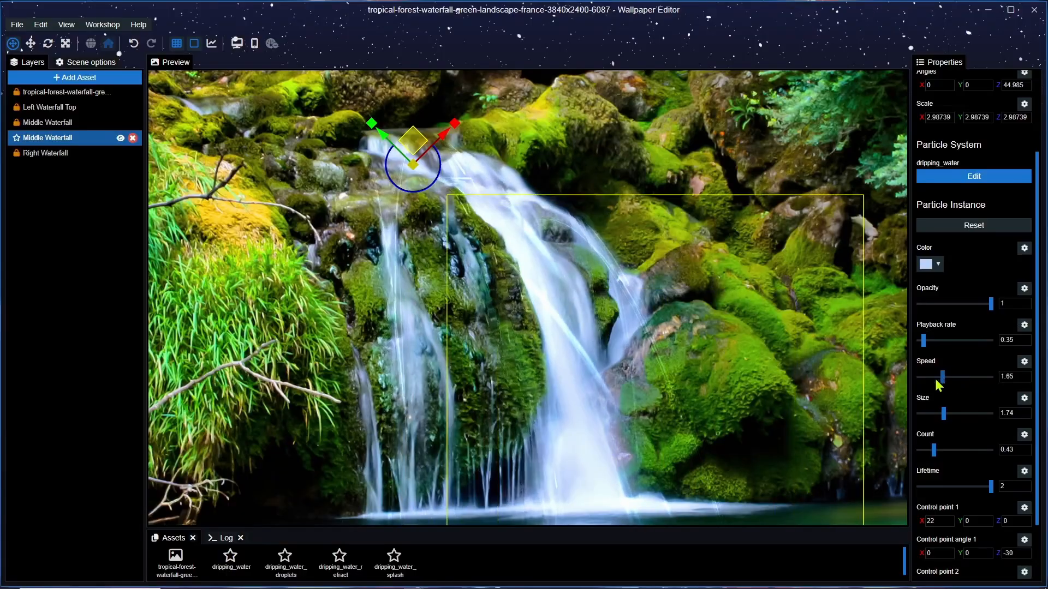
Step: Try different particle speeds on the copied Middle Waterfall layer and set the speed back to 1
{"action": "left_click_drag", "start_coordinate": [951, 378], "coordinate": [933, 378]}
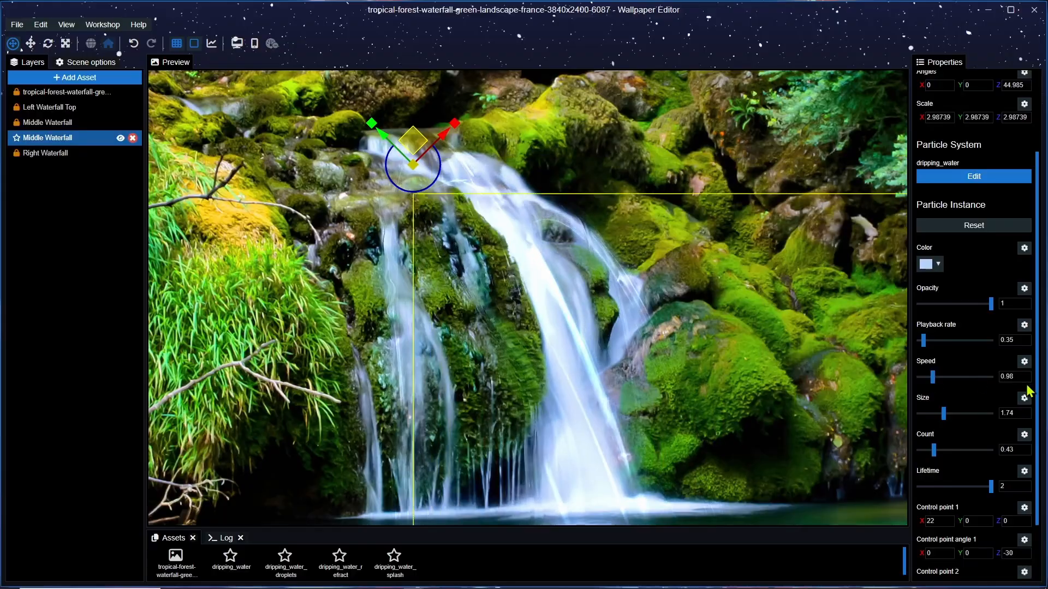
{"action": "left_click", "coordinate": [999, 378]}
{"action": "left_click_drag", "start_coordinate": [1006, 378], "coordinate": [1017, 375]}
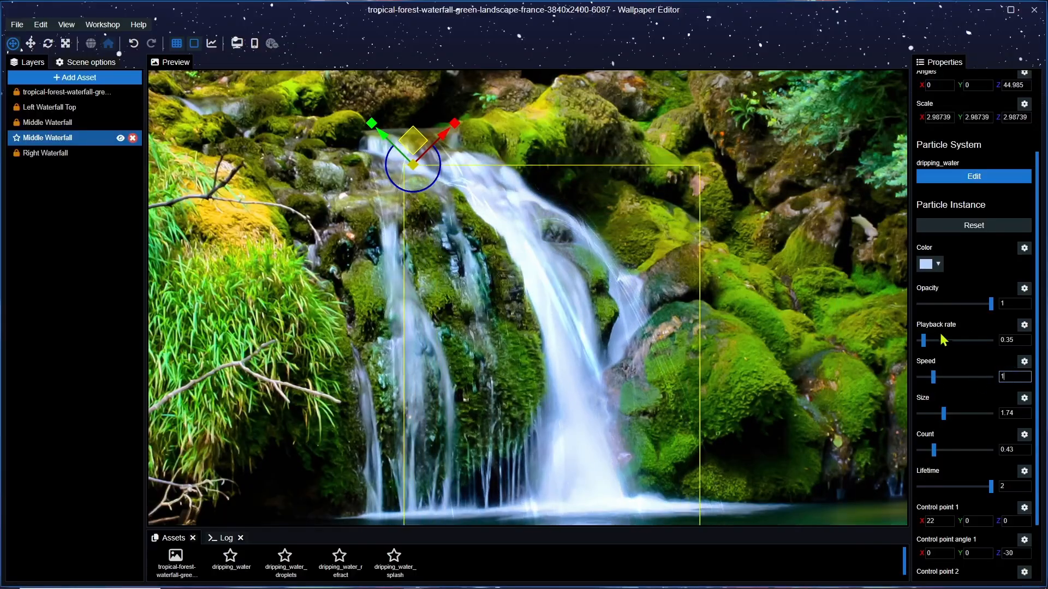
{"action": "type", "text": "1"}
{"action": "key", "text": "Return"}
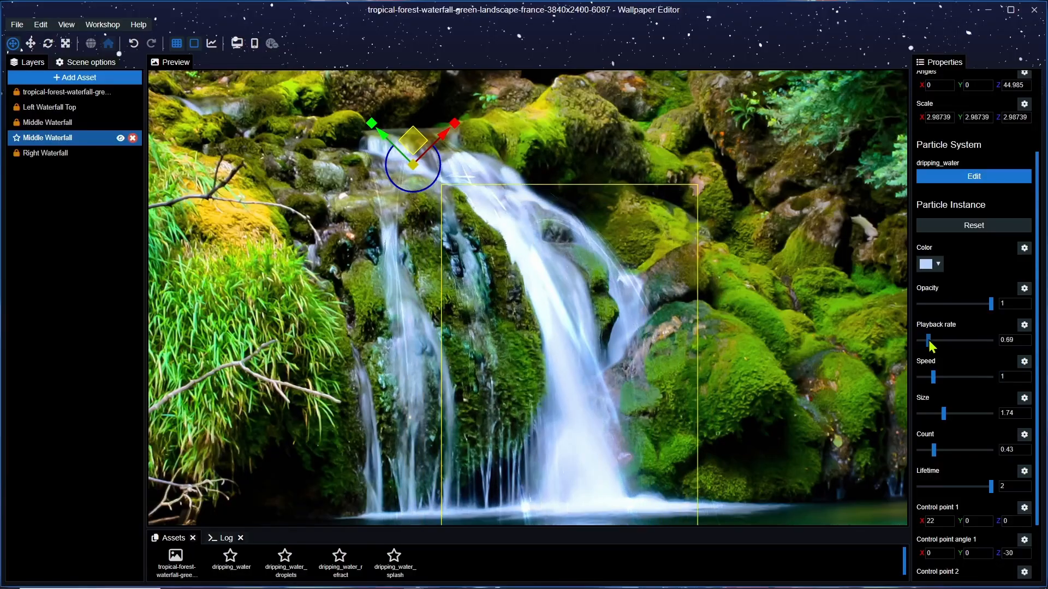
Step: Set the copied Middle Waterfall layer's playback rate to 1.1 and save the project with that layer locked
{"action": "left_click_drag", "start_coordinate": [928, 340], "coordinate": [934, 340]}
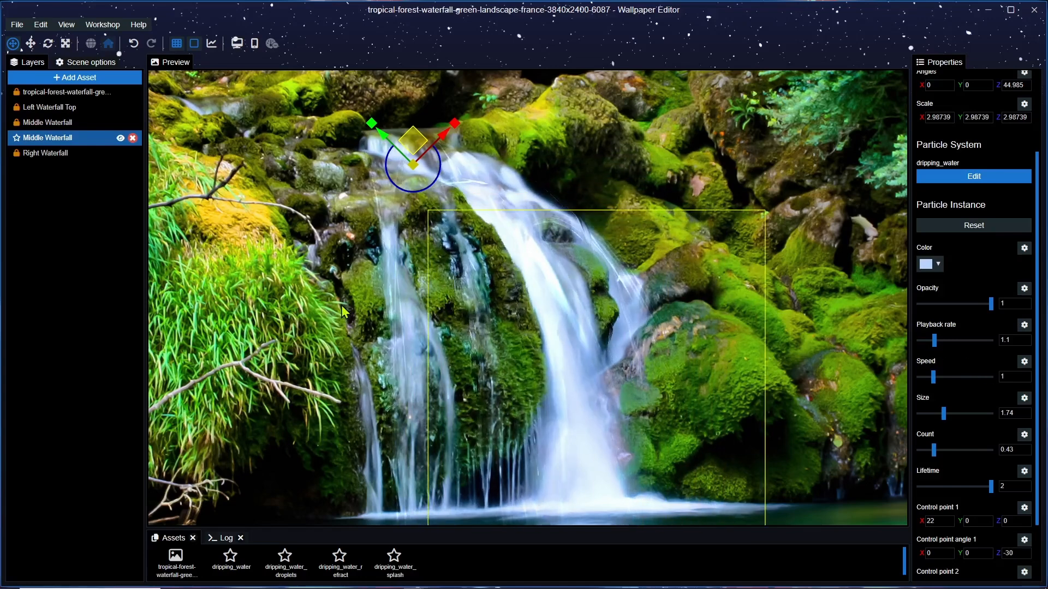
{"action": "key", "text": "ctrl+s"}
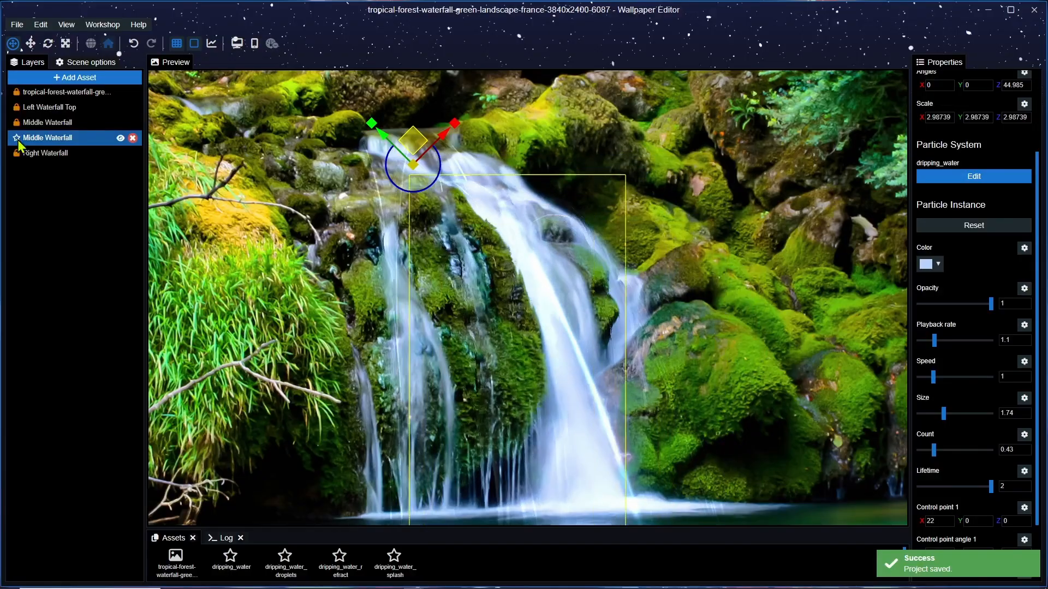
{"action": "left_click", "coordinate": [17, 138]}
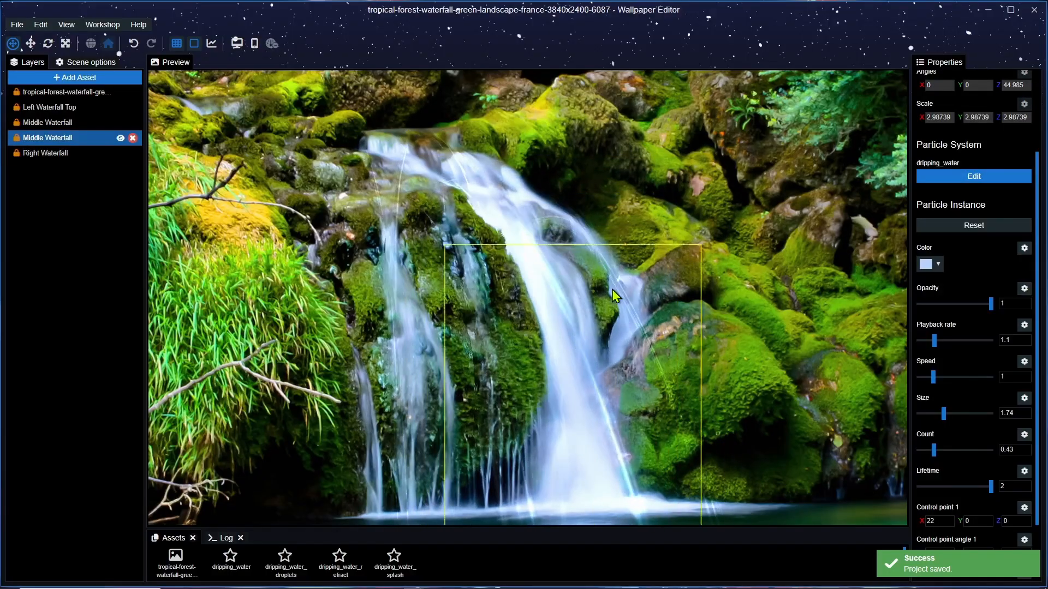
{"action": "scroll", "coordinate": [653, 370], "scroll_direction": "down", "scroll_amount": 3}
{"action": "scroll", "coordinate": [659, 410], "scroll_direction": "up", "scroll_amount": 3}
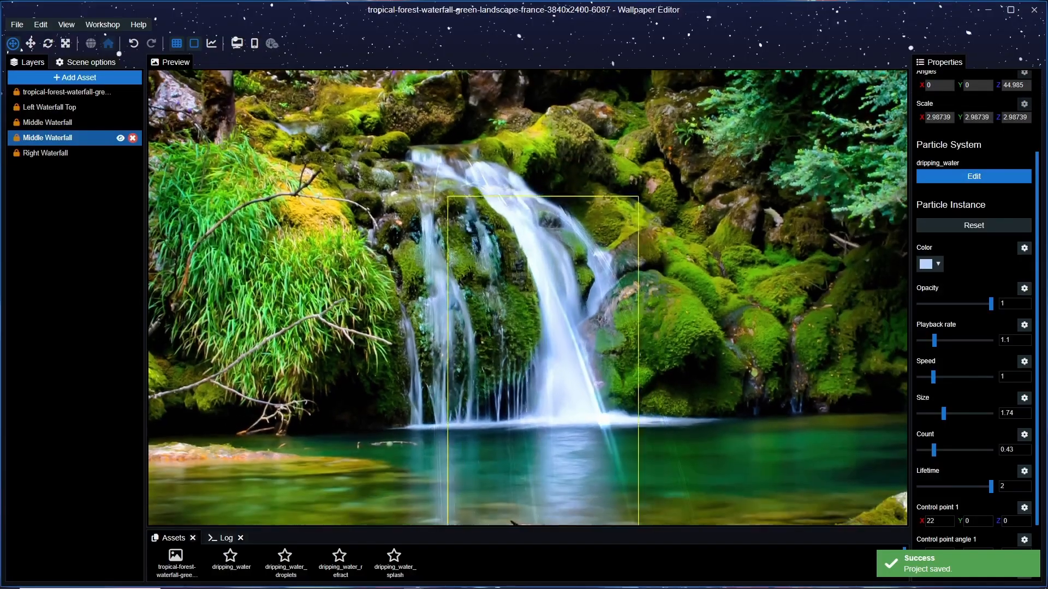
{"action": "scroll", "coordinate": [625, 332], "scroll_direction": "down", "scroll_amount": 3}
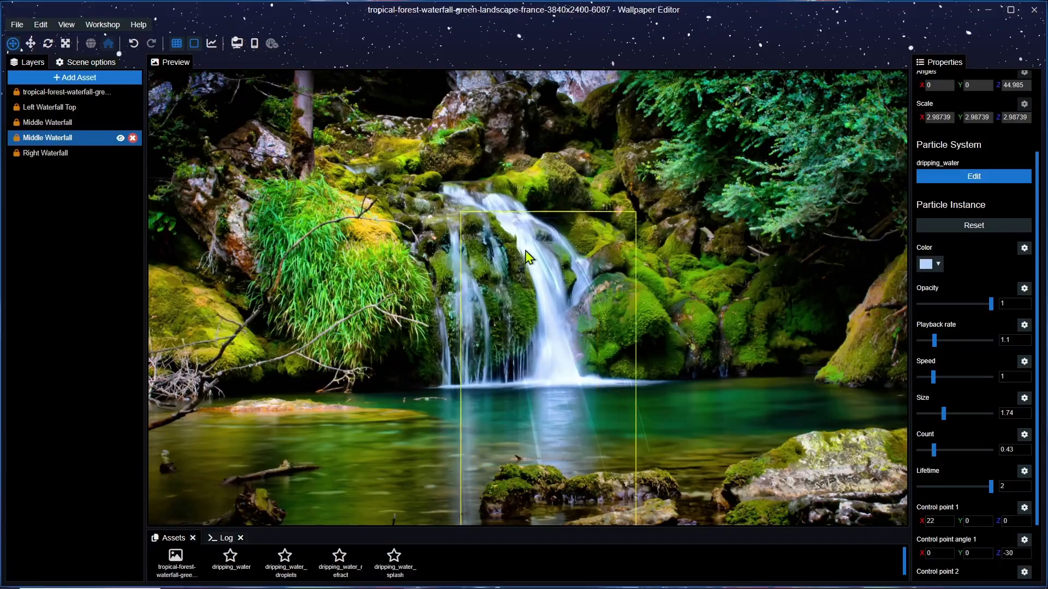
{"action": "key", "text": "ctrl+s"}
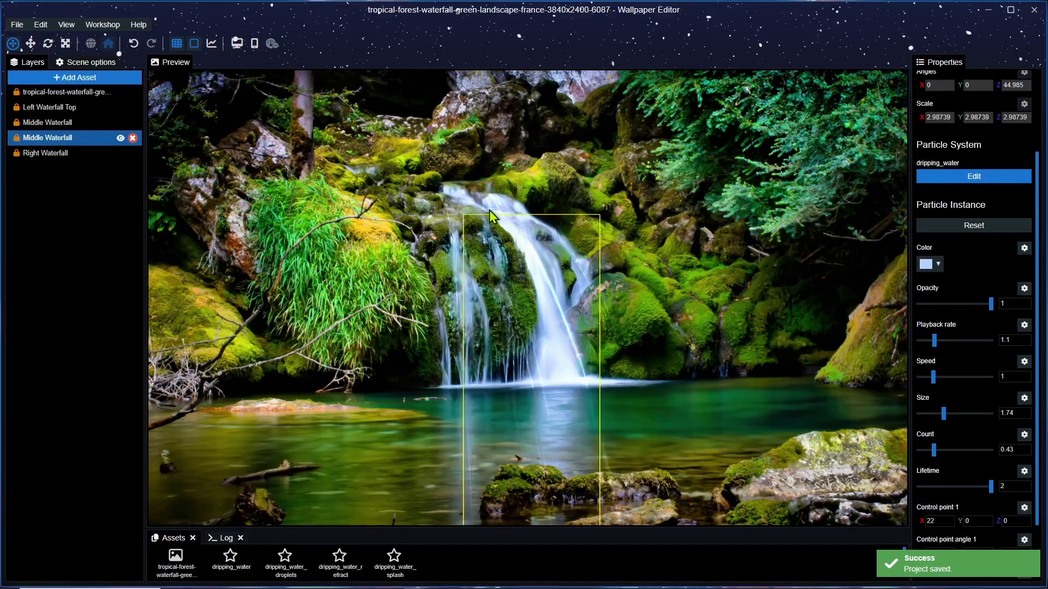
Step: Rename the copied Middle Waterfall layer, the lower of the two, "Middle little Waterfall"
{"action": "scroll", "coordinate": [532, 258], "scroll_direction": "up", "scroll_amount": 5}
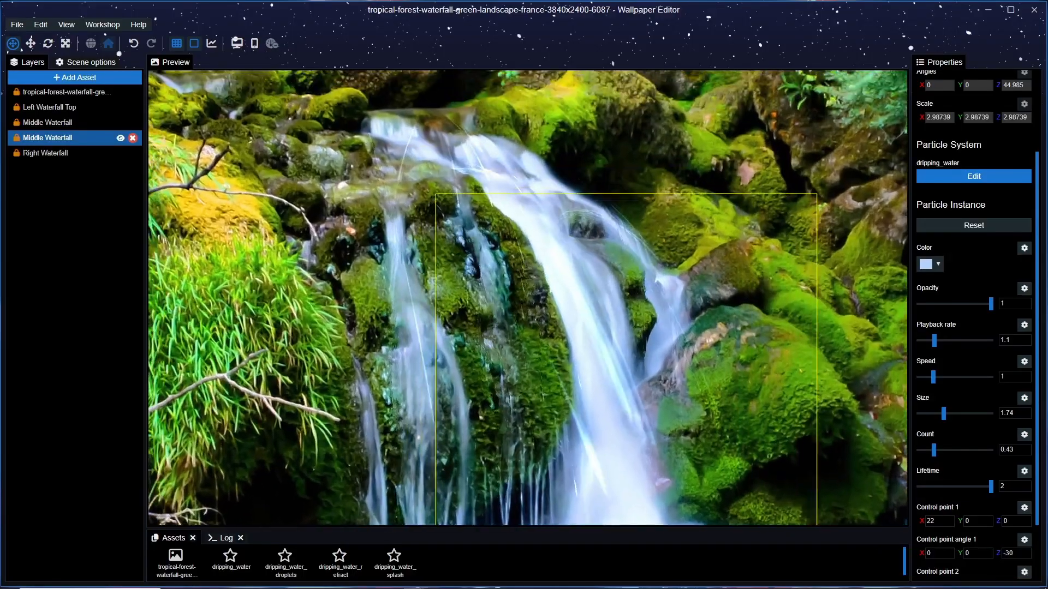
{"action": "left_click_drag", "start_coordinate": [548, 294], "coordinate": [566, 334]}
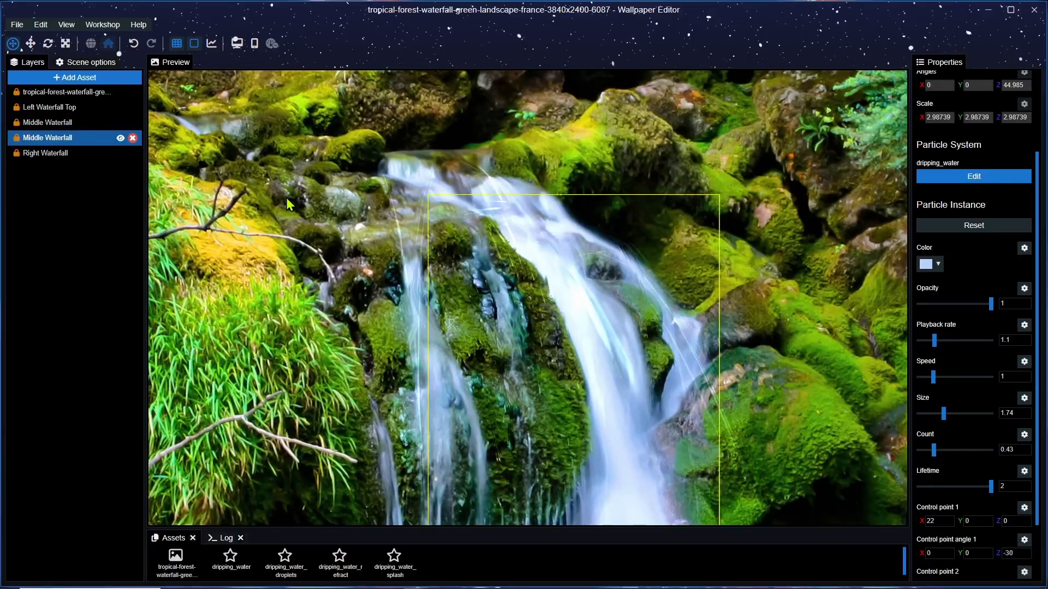
{"action": "left_click", "coordinate": [53, 124]}
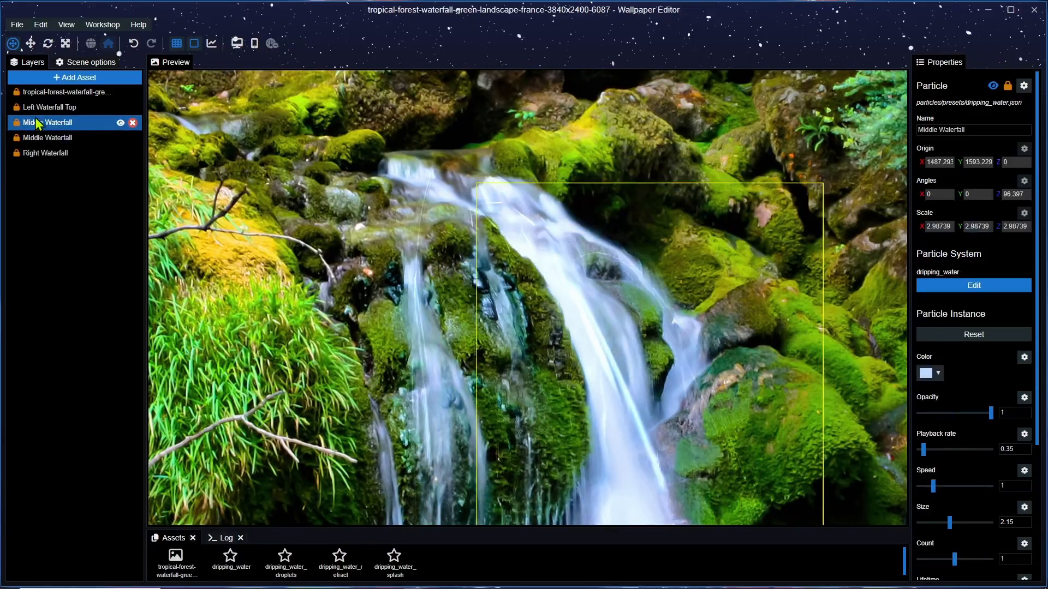
{"action": "left_click", "coordinate": [42, 139]}
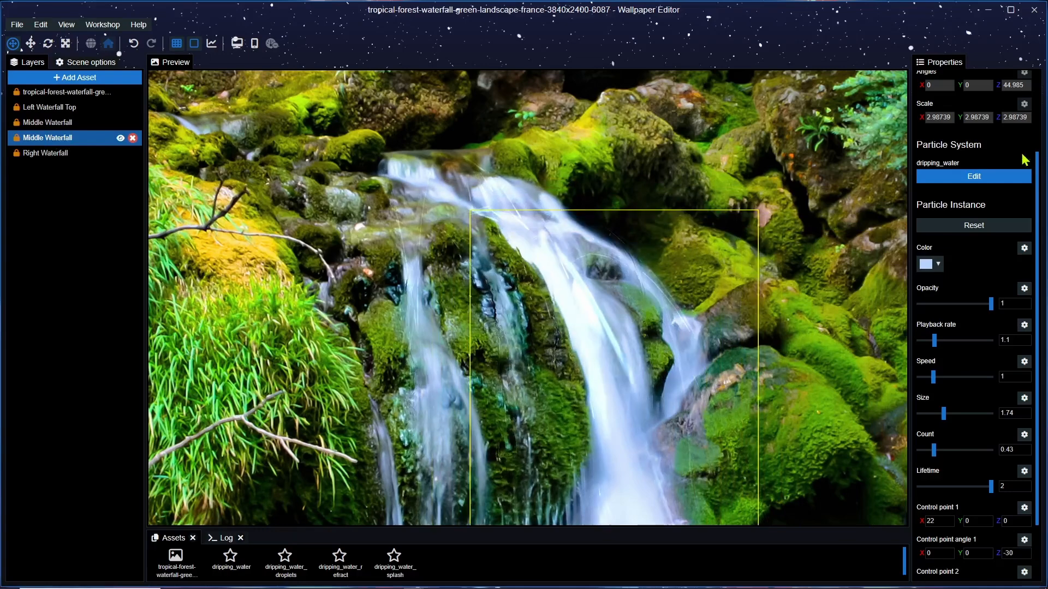
{"action": "scroll", "coordinate": [994, 162], "scroll_direction": "up", "scroll_amount": 3}
{"action": "double_click", "coordinate": [958, 129]}
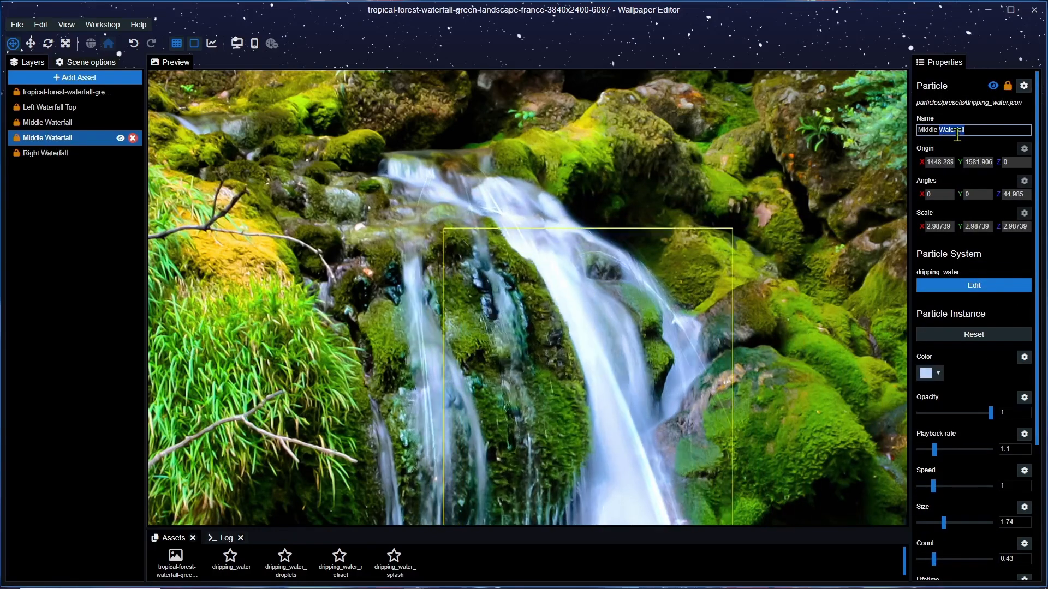
{"action": "key", "text": "BackSpace"}
{"action": "type", "text": "lit"}
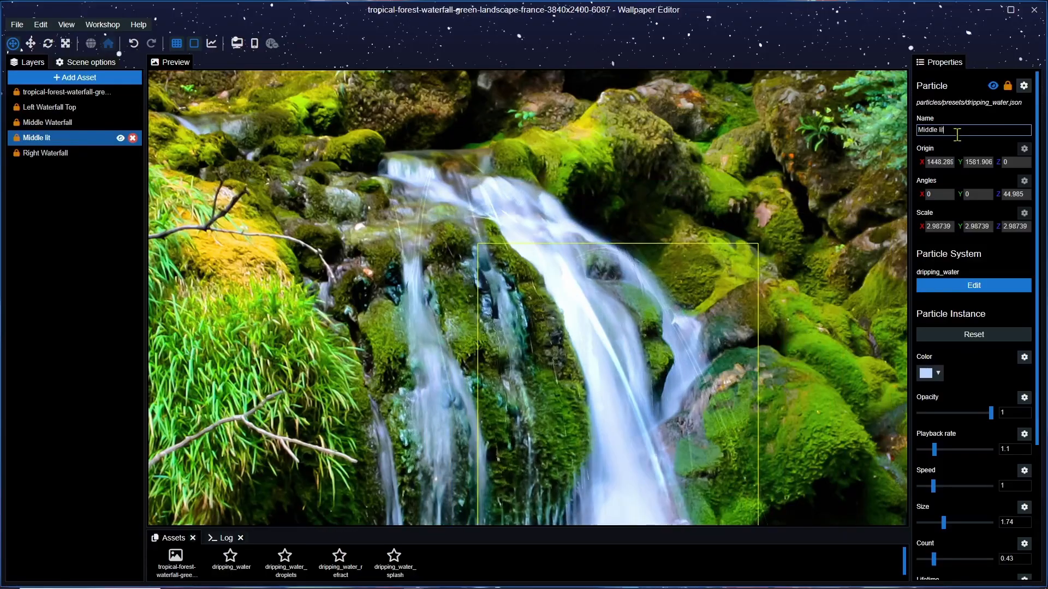
{"action": "type", "text": "tle Wate"}
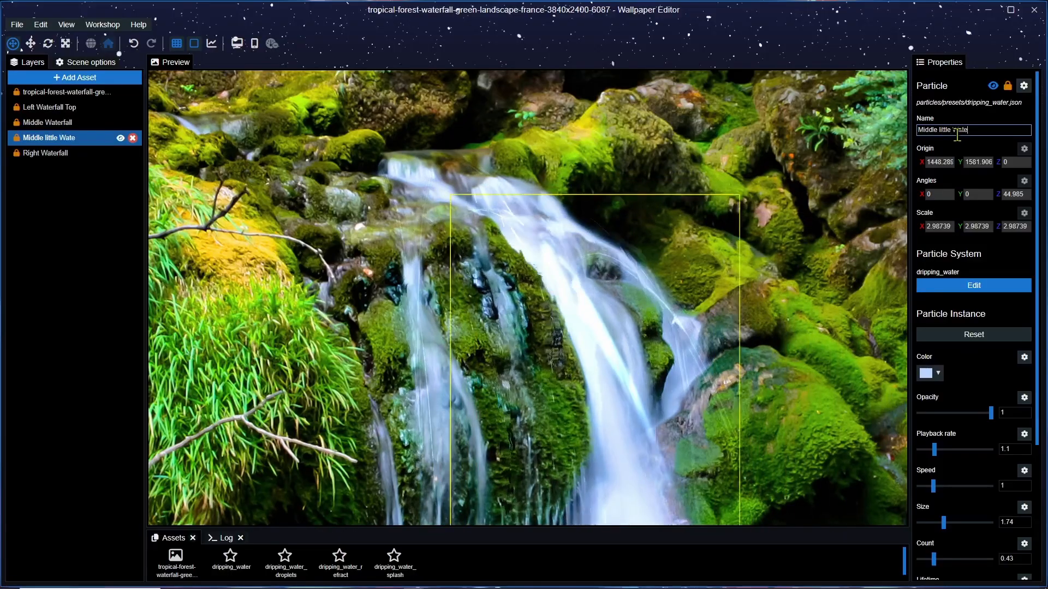
{"action": "type", "text": "rfall"}
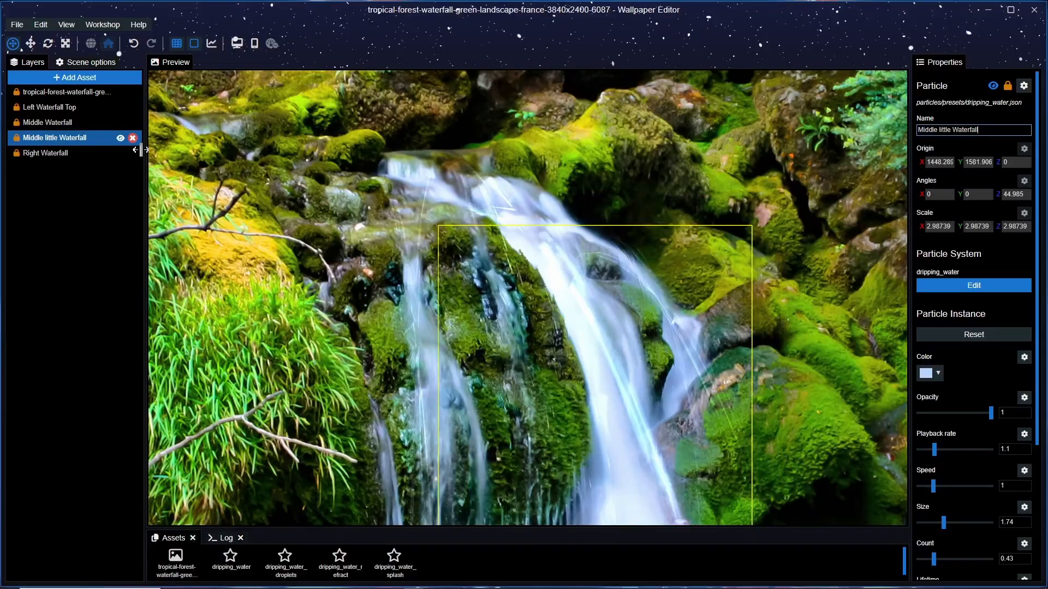
Step: Save the project and rename the original Middle Waterfall layer "Middle Big Waterfall"
{"action": "left_click", "coordinate": [57, 123], "text": "ctrl"}
{"action": "left_click", "coordinate": [56, 120]}
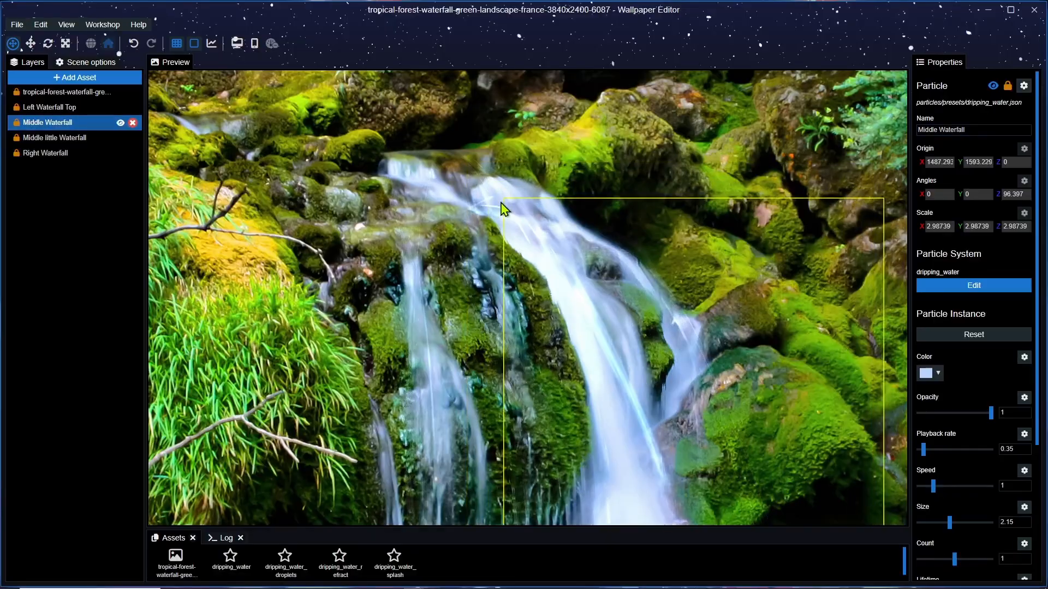
{"action": "key", "text": "ctrl+s"}
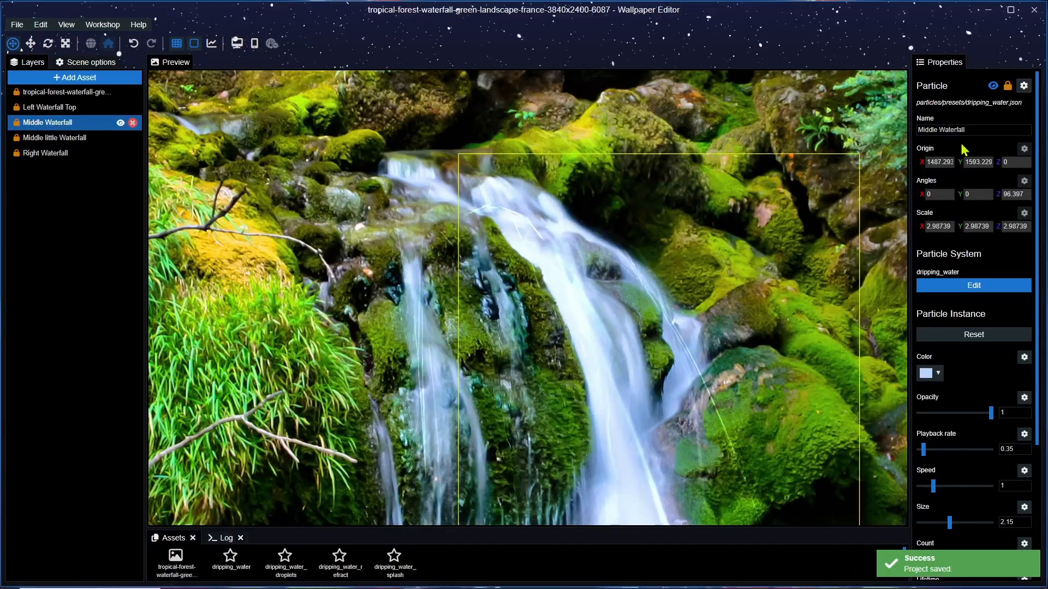
{"action": "left_click", "coordinate": [944, 130]}
{"action": "type", "text": "B"}
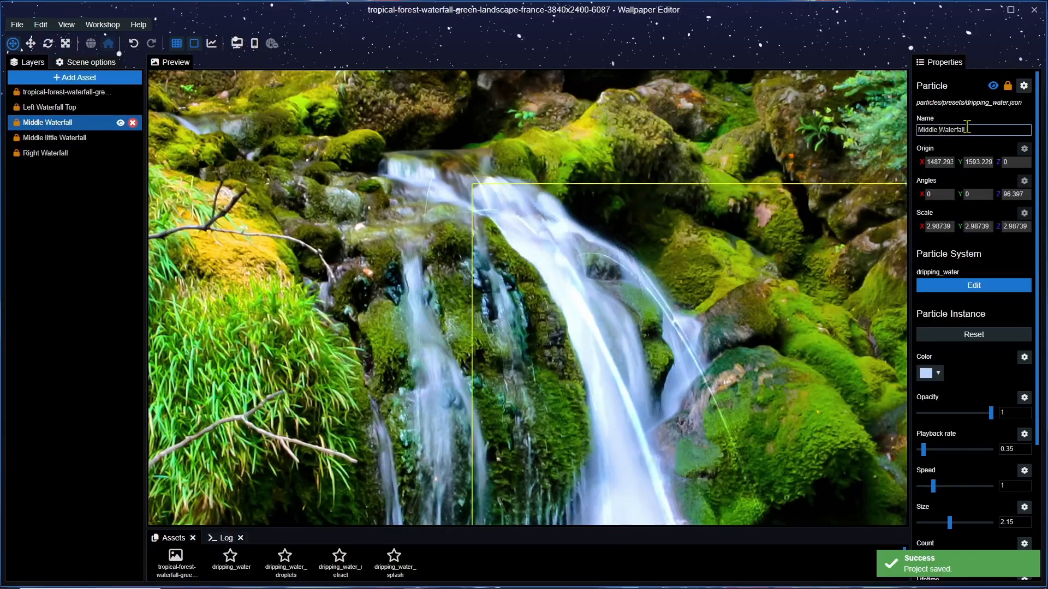
{"action": "type", "text": "ig"}
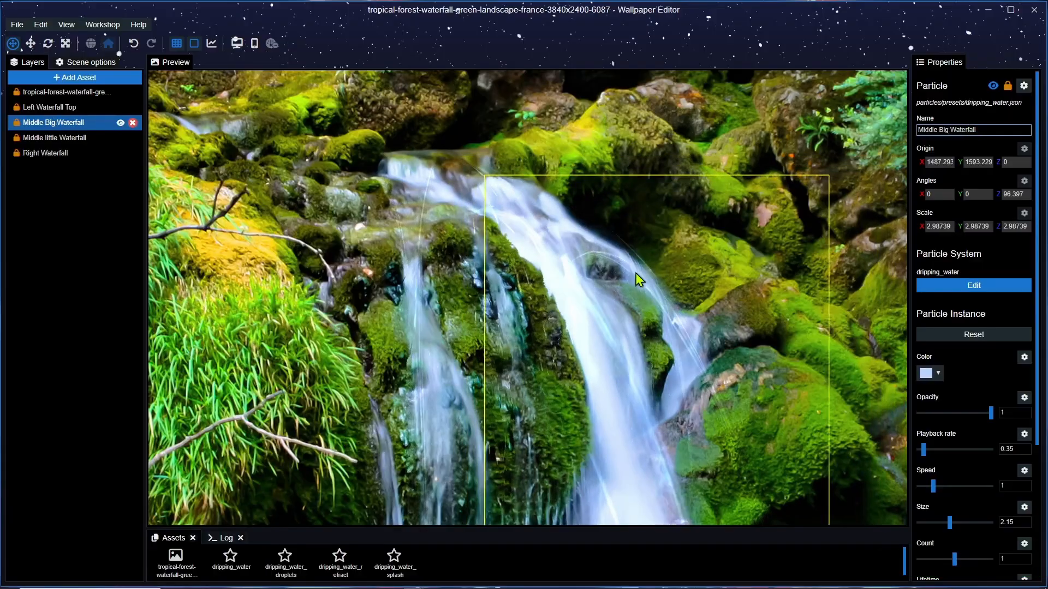
Step: Unlock the Middle Big Waterfall layer, then rotate it and move it slightly down onto the start of the middle stream
{"action": "scroll", "coordinate": [988, 276], "scroll_direction": "down", "scroll_amount": 3}
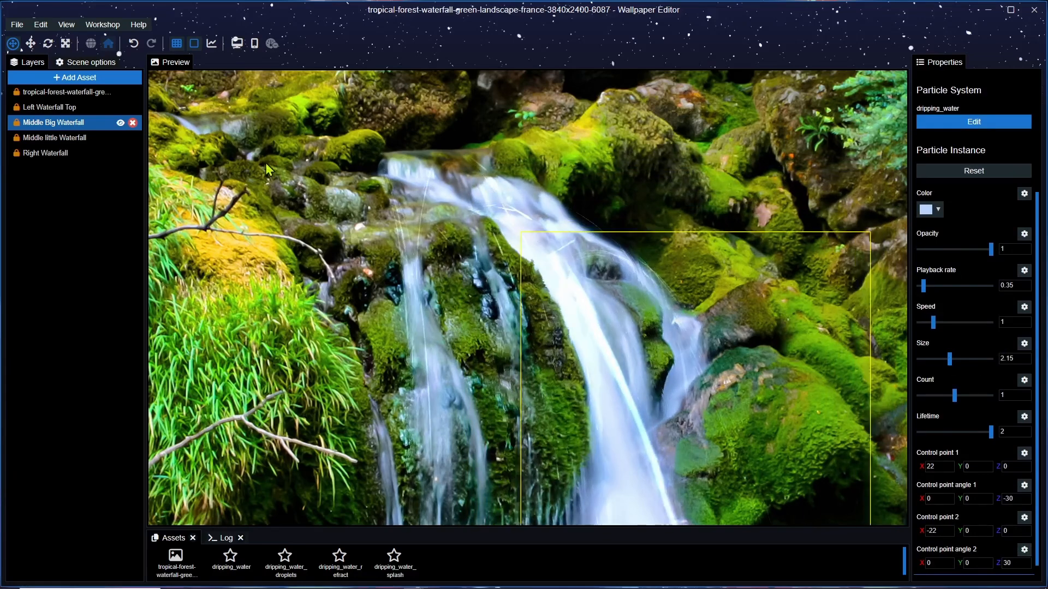
{"action": "left_click", "coordinate": [17, 123]}
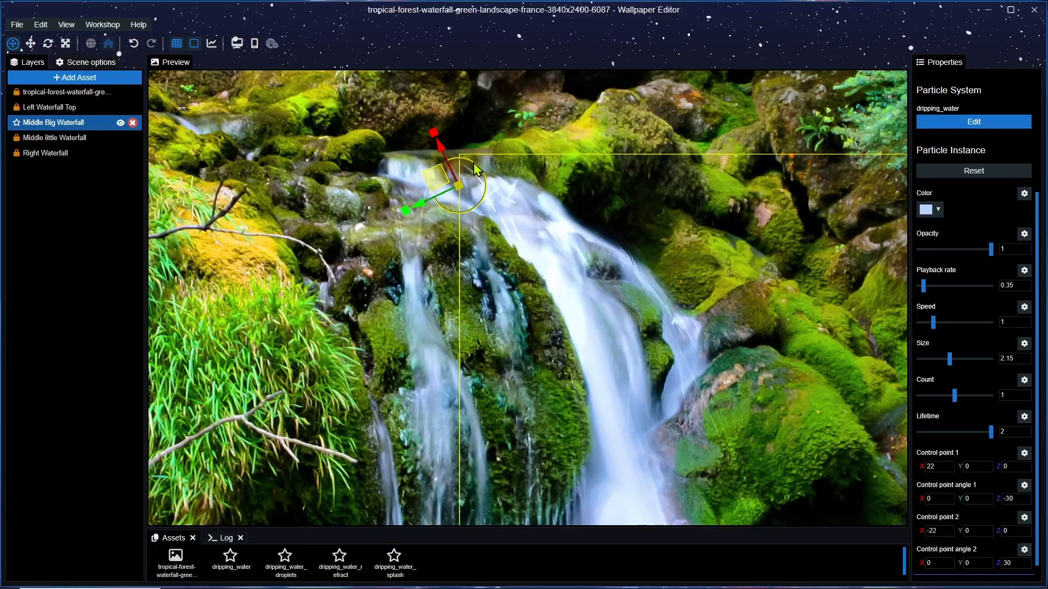
{"action": "left_click_drag", "start_coordinate": [437, 180], "coordinate": [505, 196]}
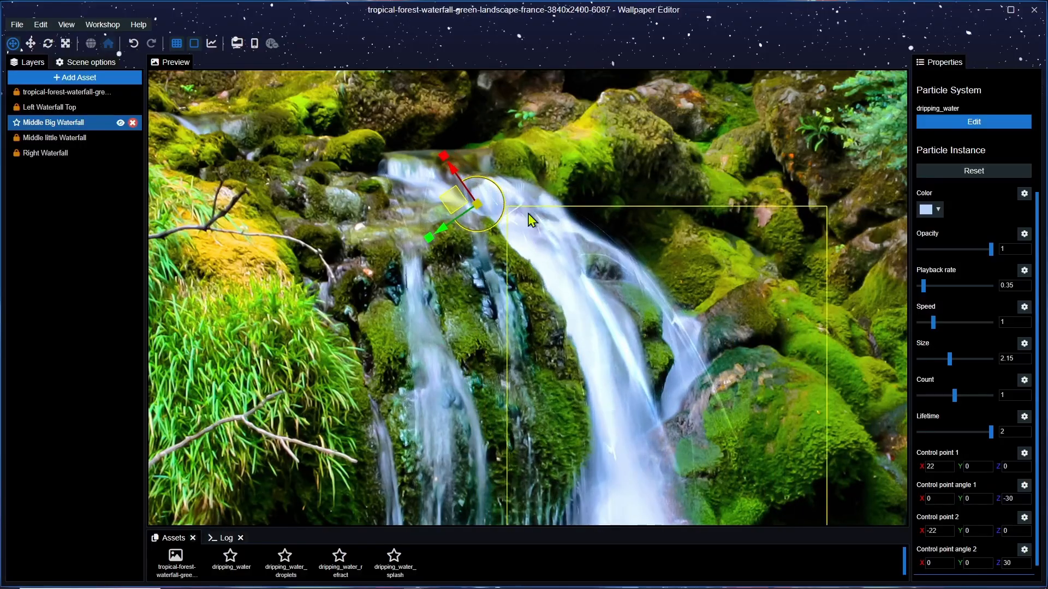
Step: Set the Middle Big Waterfall layer's particle count to 1.36 and its size to 1.17
{"action": "left_click_drag", "start_coordinate": [956, 397], "coordinate": [968, 399]}
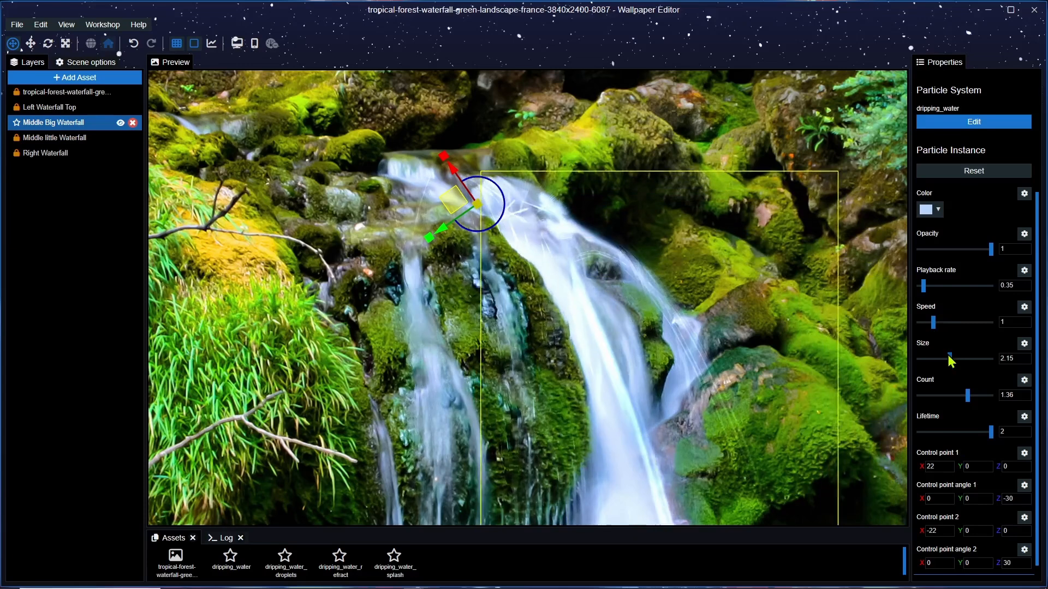
{"action": "left_click_drag", "start_coordinate": [950, 356], "coordinate": [938, 356]}
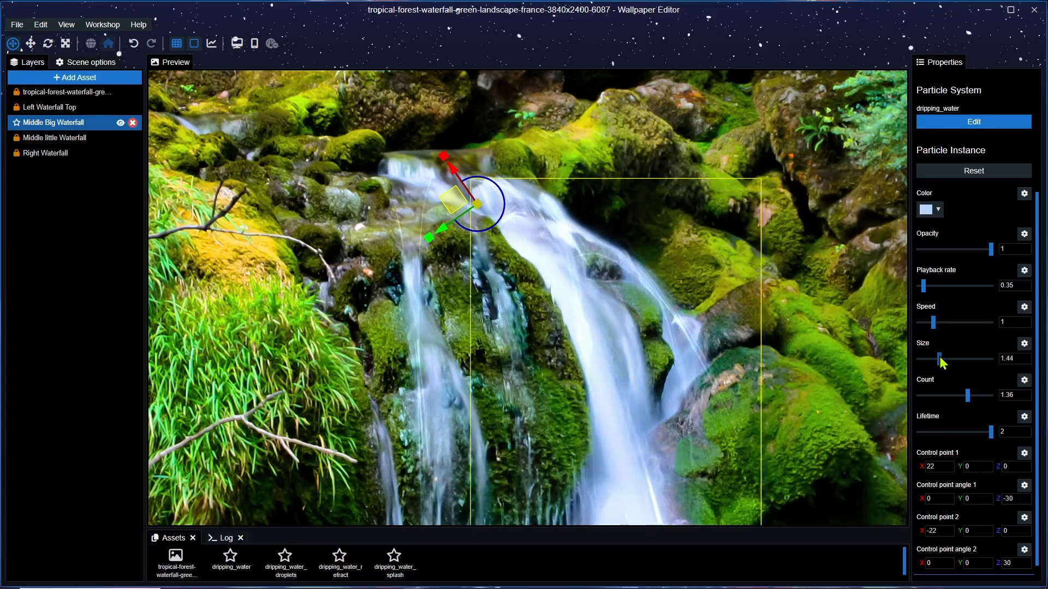
{"action": "mouse_move", "coordinate": [939, 356]}
{"action": "left_mouse_down"}
{"action": "mouse_move", "coordinate": [930, 355]}
{"action": "mouse_move", "coordinate": [963, 360]}
{"action": "mouse_move", "coordinate": [936, 361]}
{"action": "left_mouse_up"}
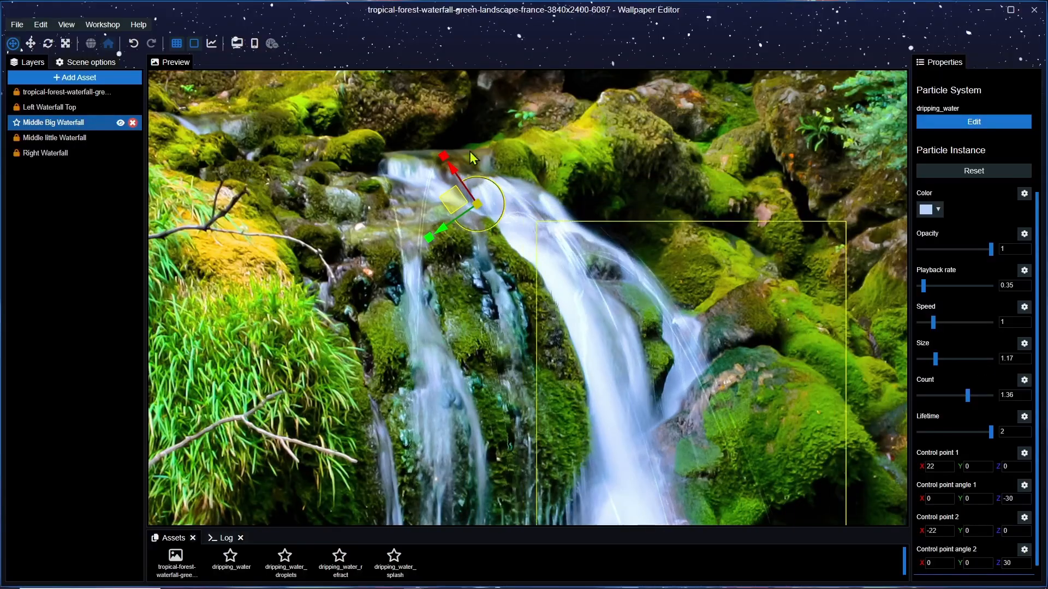
Step: Rotate and move the Middle Big Waterfall layer along the upper part of the middle stream, and set its size to 1.81
{"action": "left_click_drag", "start_coordinate": [484, 188], "coordinate": [491, 189]}
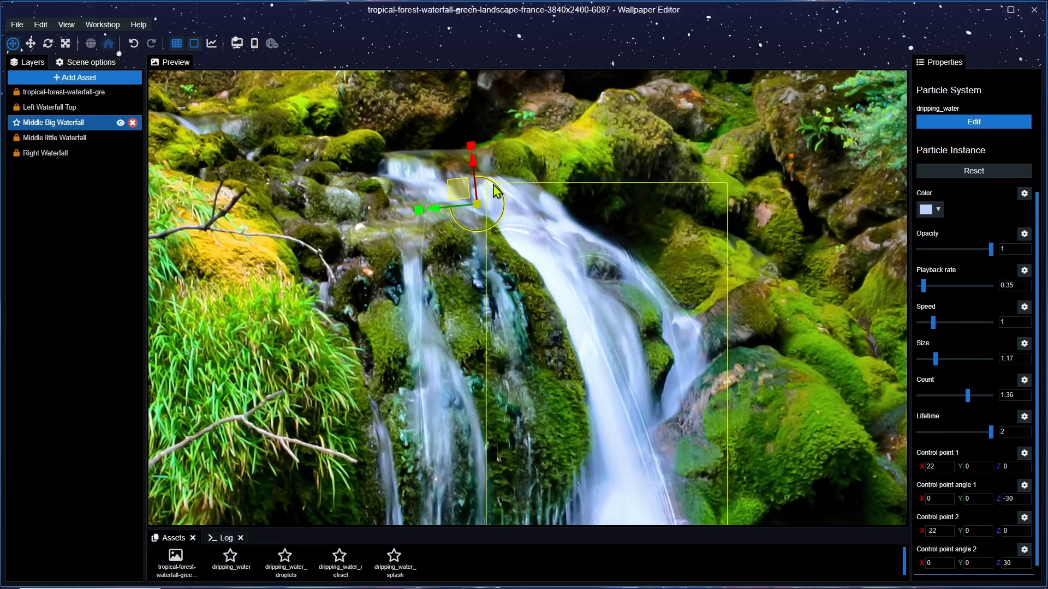
{"action": "left_click_drag", "start_coordinate": [468, 197], "coordinate": [521, 199]}
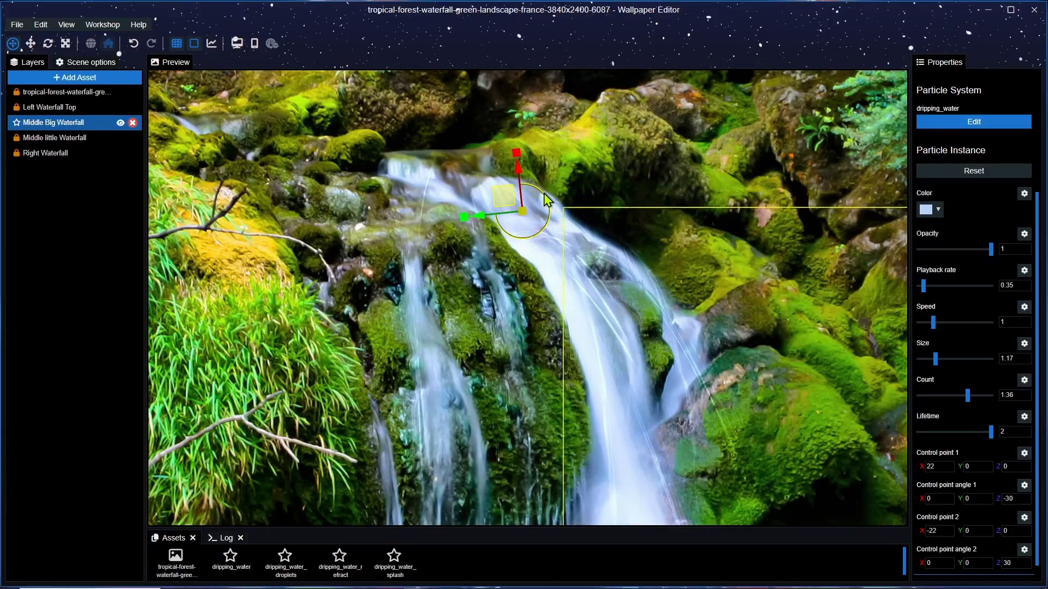
{"action": "mouse_move", "coordinate": [538, 208]}
{"action": "left_mouse_down"}
{"action": "mouse_move", "coordinate": [549, 213]}
{"action": "mouse_move", "coordinate": [539, 227]}
{"action": "left_mouse_up"}
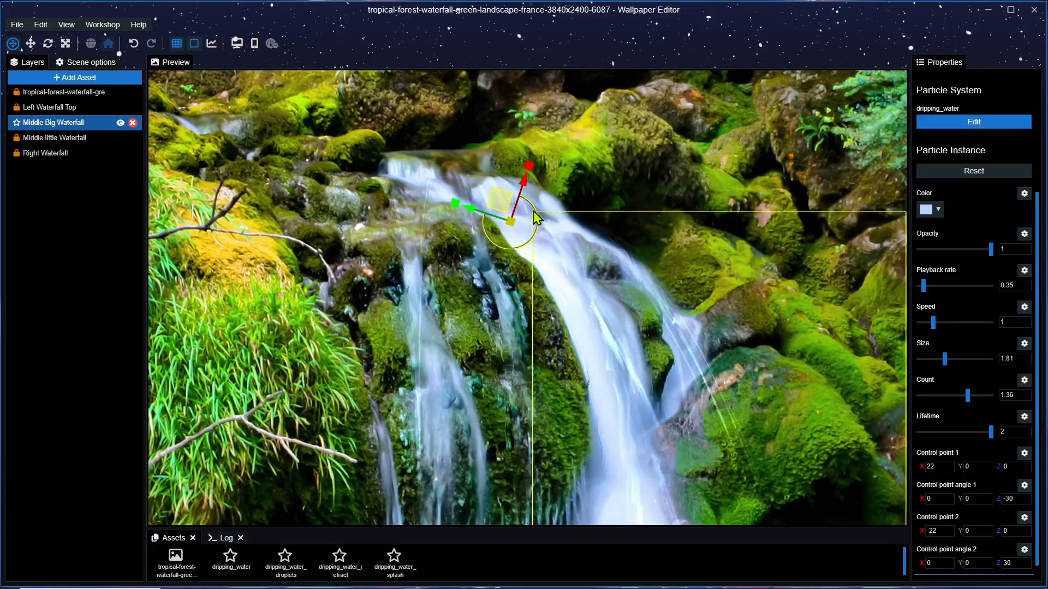
{"action": "left_click_drag", "start_coordinate": [531, 215], "coordinate": [546, 211]}
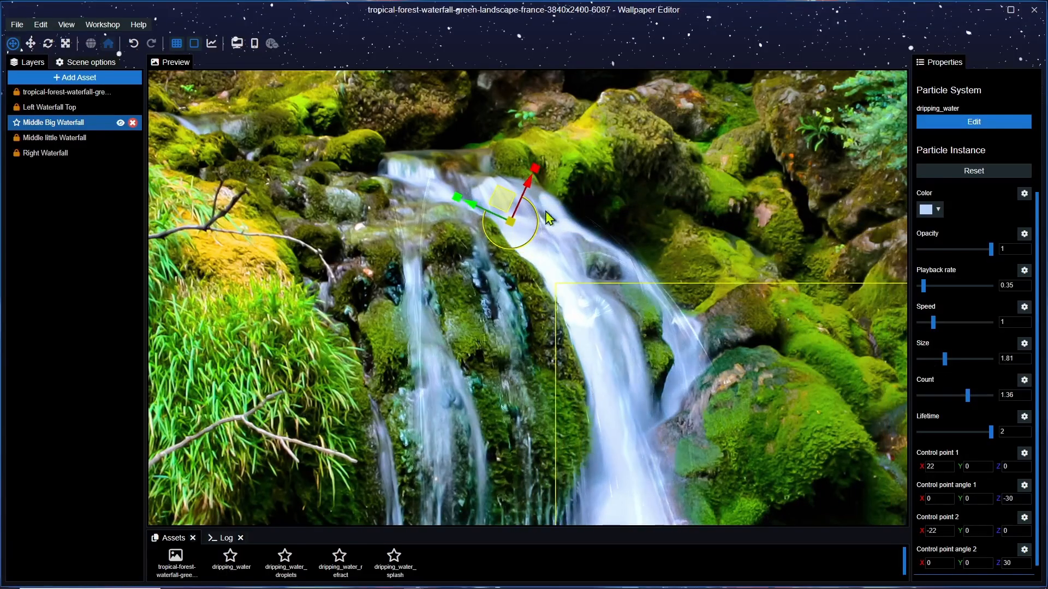
Step: Set the Middle Big Waterfall layer's playback rate to 1 and nudge the layer at the start of the stream
{"action": "left_click_drag", "start_coordinate": [924, 290], "coordinate": [932, 288]}
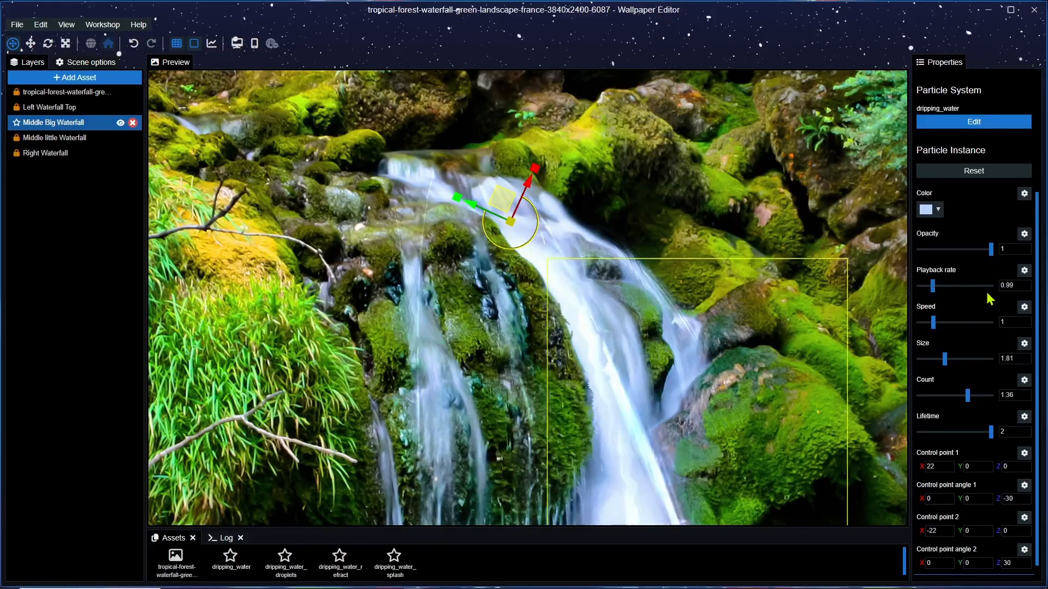
{"action": "left_click", "coordinate": [1013, 286]}
{"action": "type", "text": "1"}
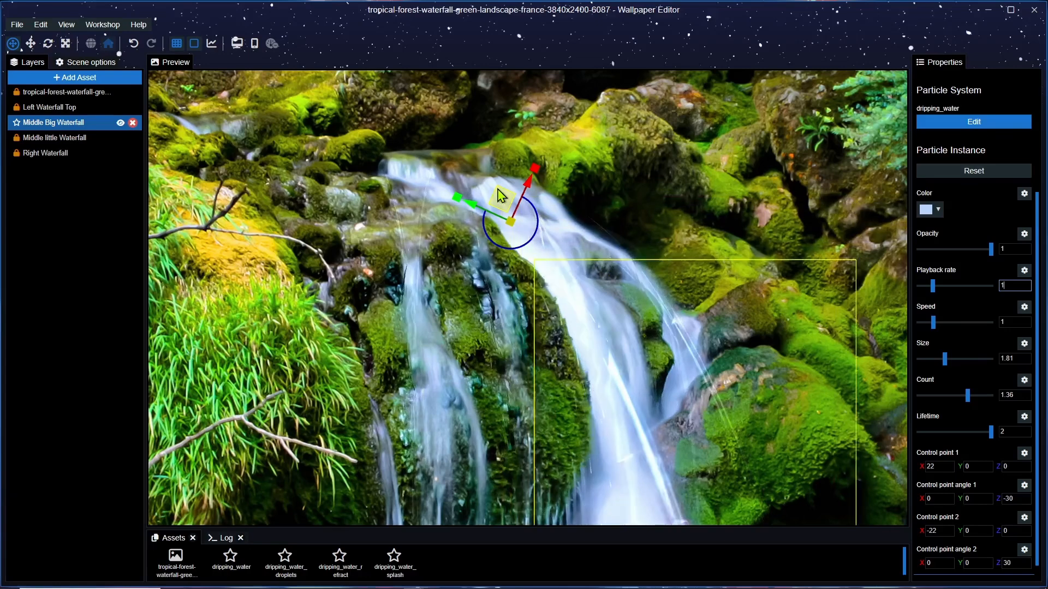
{"action": "left_click_drag", "start_coordinate": [496, 199], "coordinate": [505, 198]}
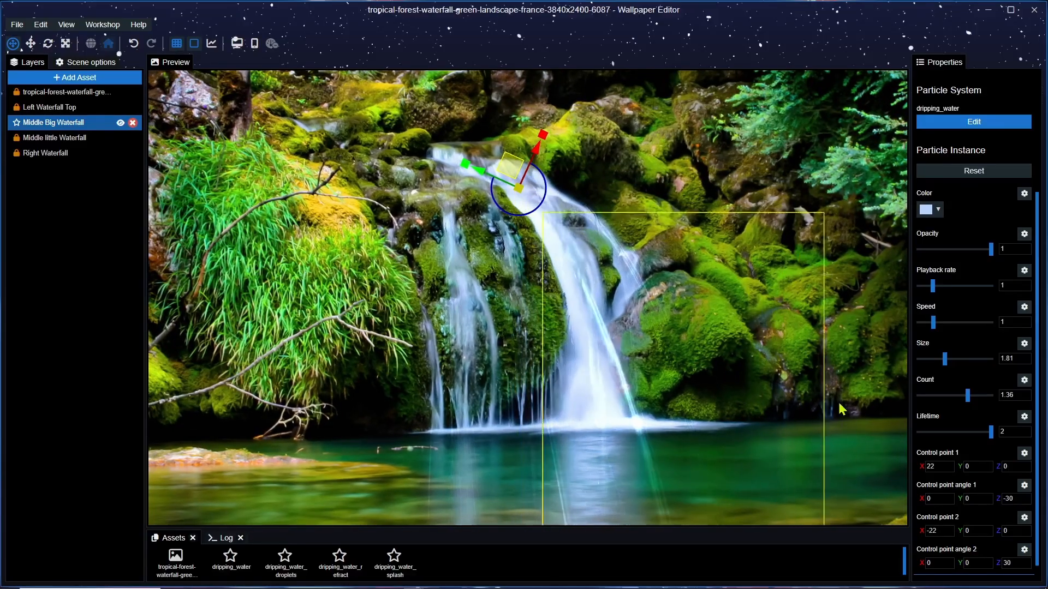
Step: Try white, red, grey and light blue particle colors on the Middle Big Waterfall layer, and restore #b8d5ff
{"action": "left_click", "coordinate": [930, 210]}
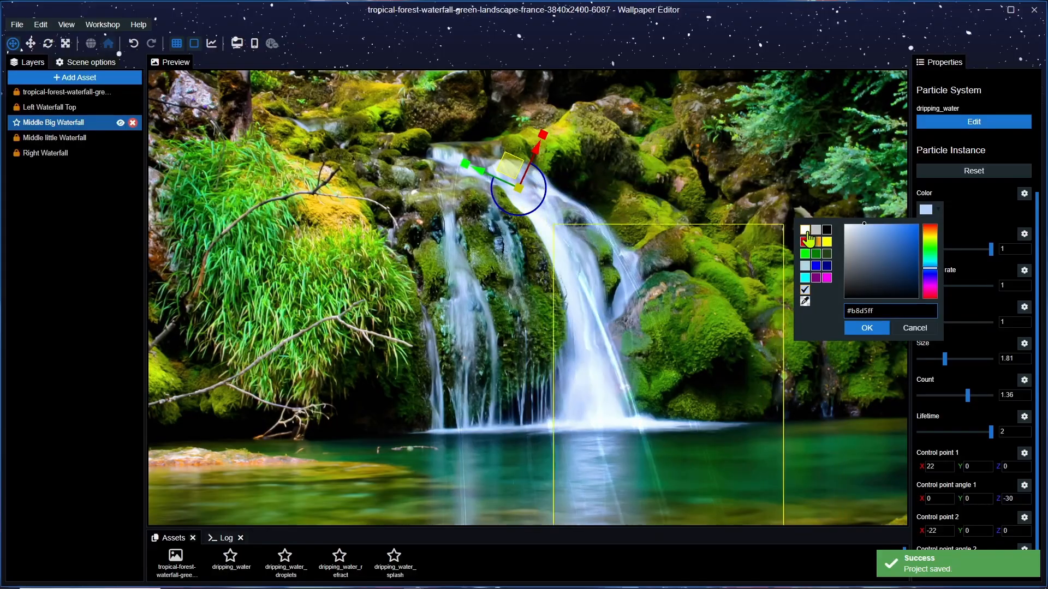
{"action": "left_click", "coordinate": [806, 231]}
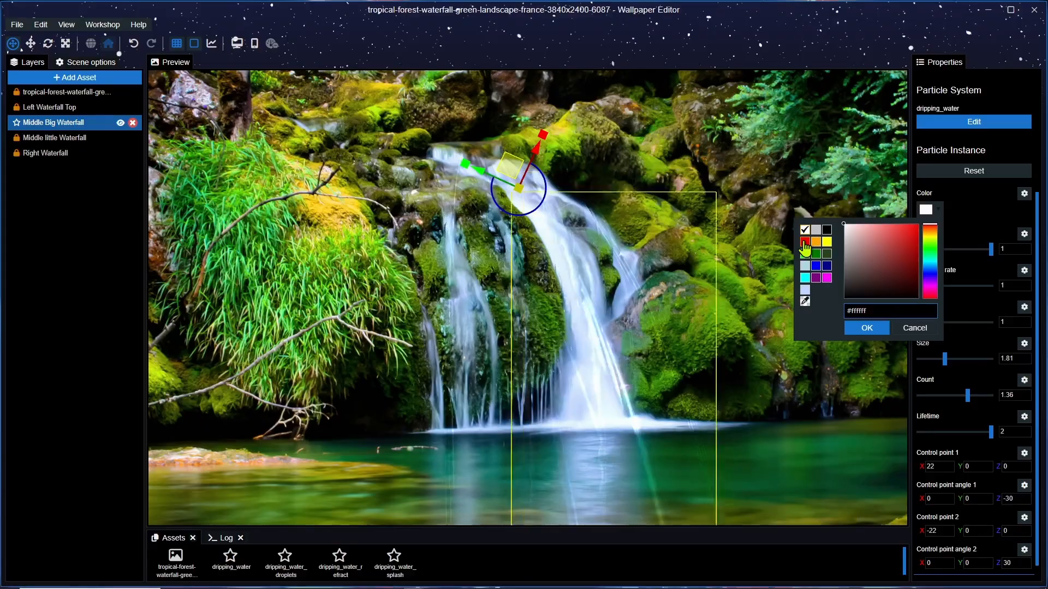
{"action": "left_click", "coordinate": [805, 242]}
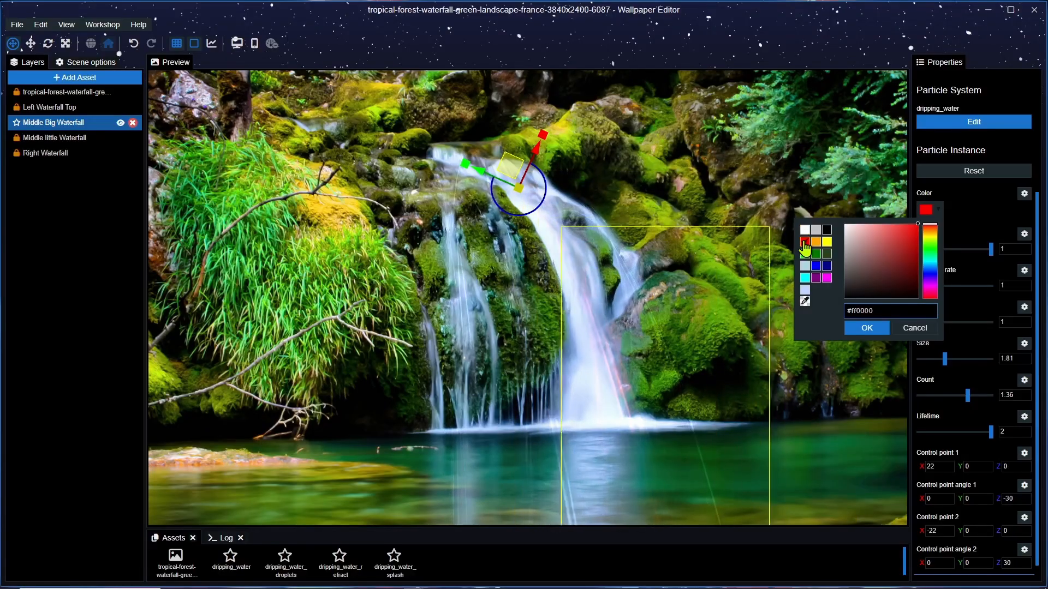
{"action": "left_click", "coordinate": [805, 229]}
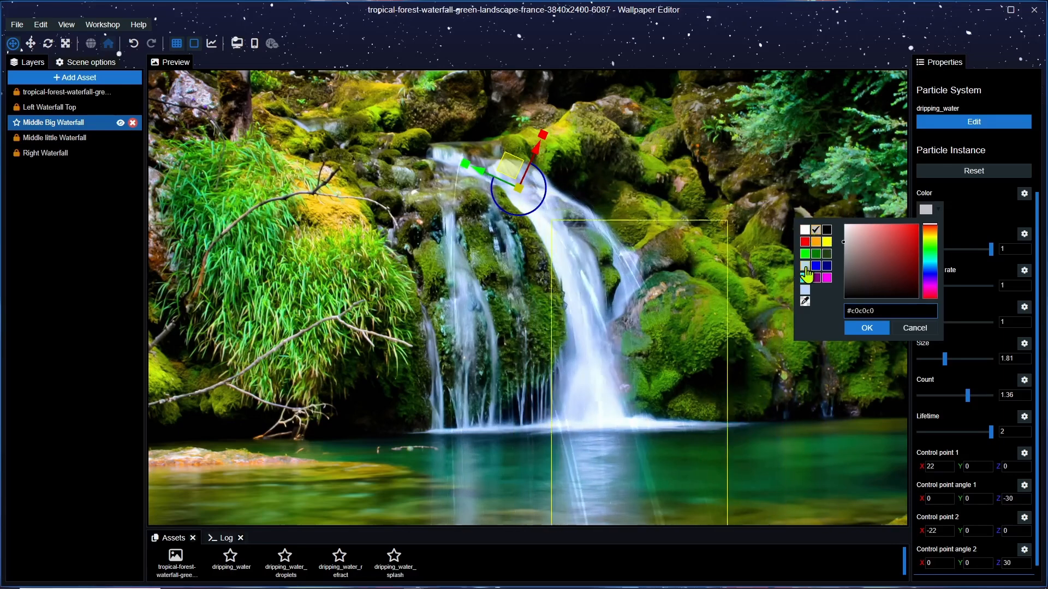
{"action": "left_click", "coordinate": [805, 267]}
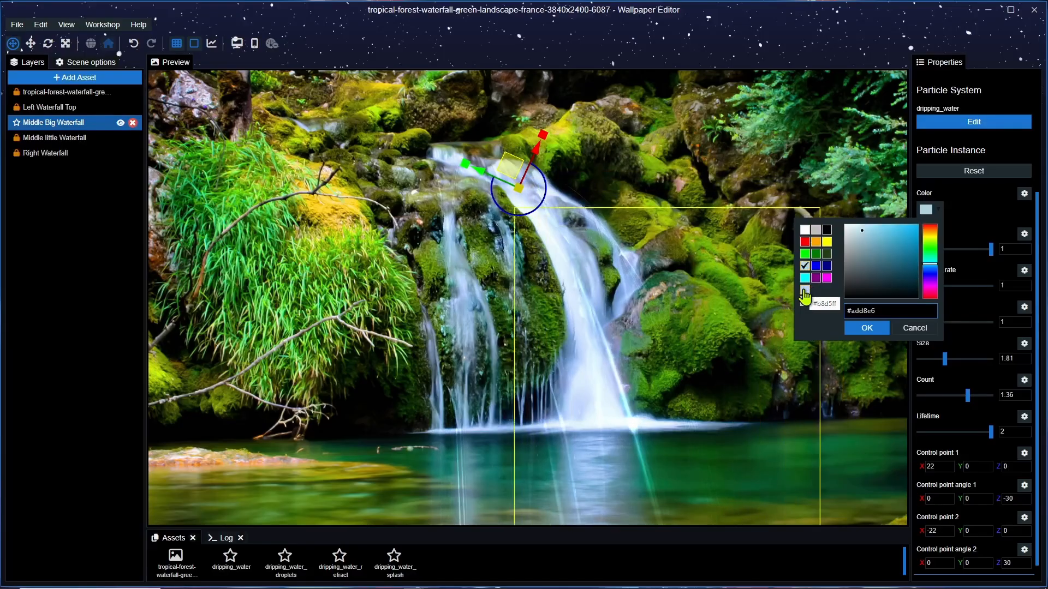
{"action": "left_click", "coordinate": [806, 292]}
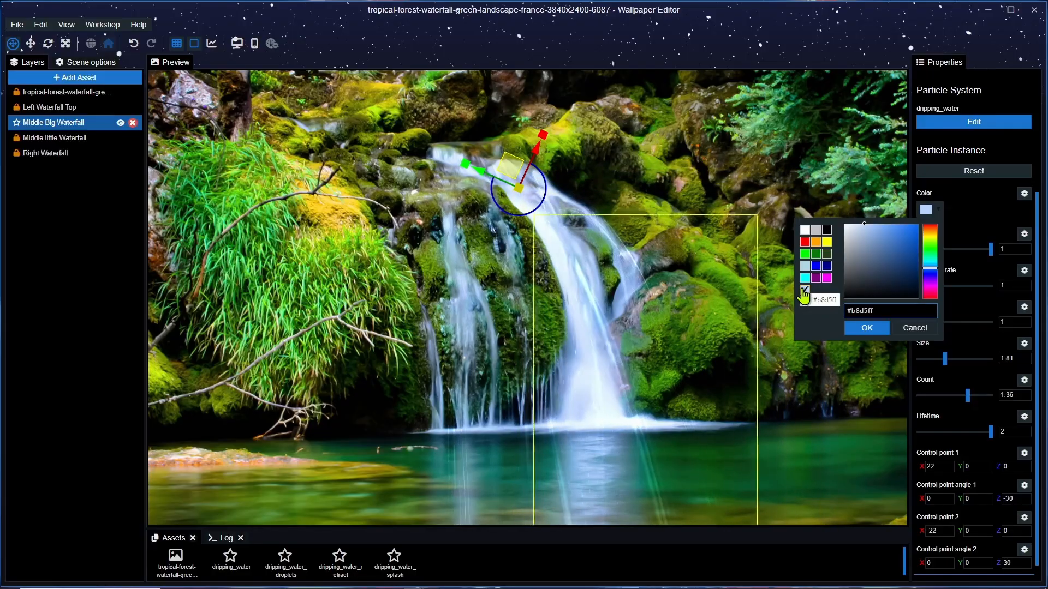
{"action": "key", "text": "ctrl+s"}
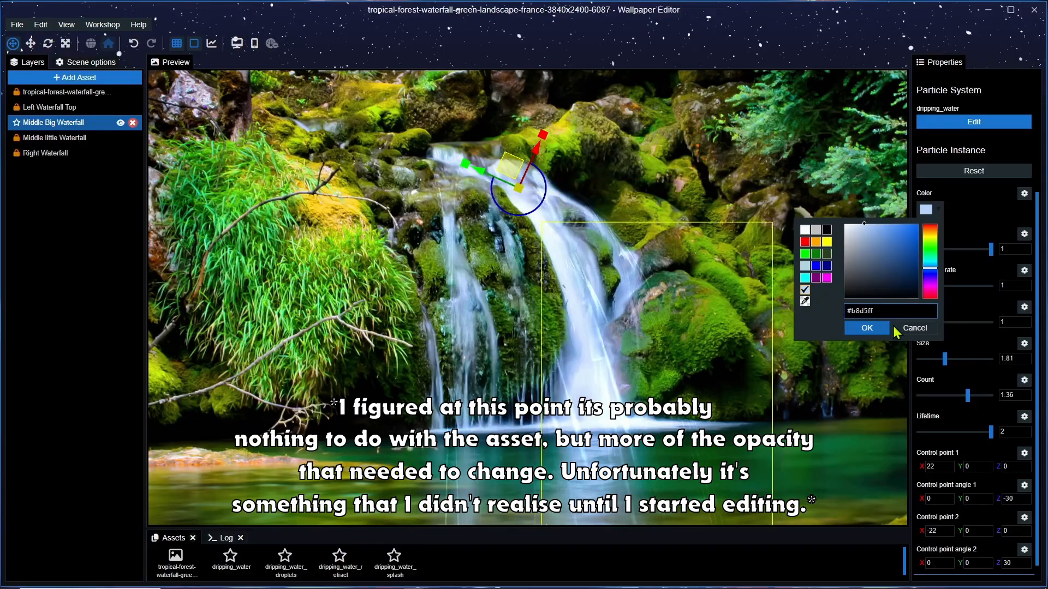
{"action": "left_click", "coordinate": [867, 327]}
Step: Set the Middle Big Waterfall layer's lifetime to 1 and rotate the layer to about 53 degrees
{"action": "scroll", "coordinate": [970, 315], "scroll_direction": "down", "scroll_amount": 1}
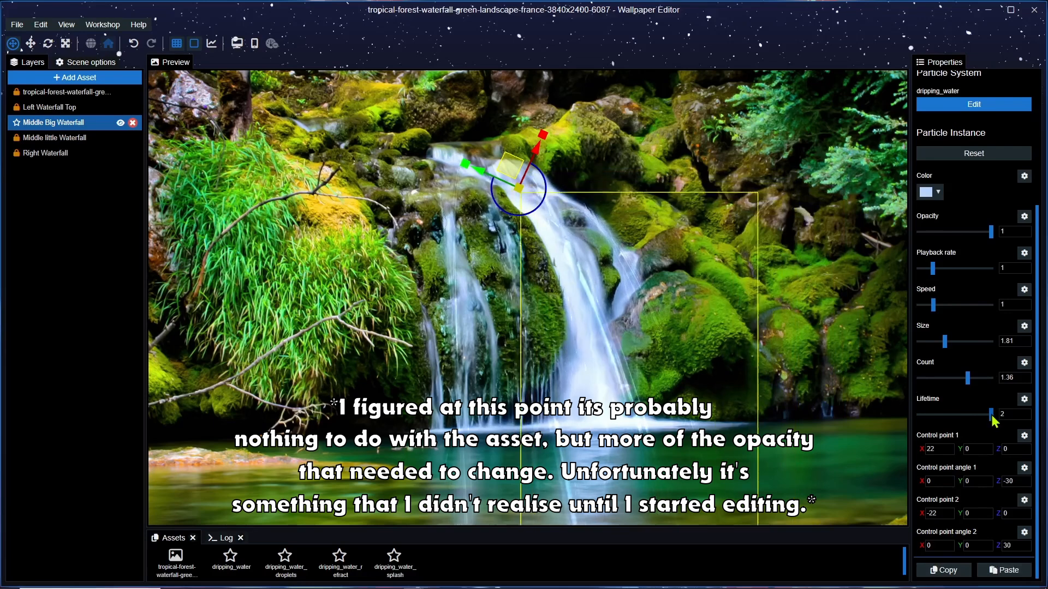
{"action": "left_click_drag", "start_coordinate": [991, 422], "coordinate": [963, 420]}
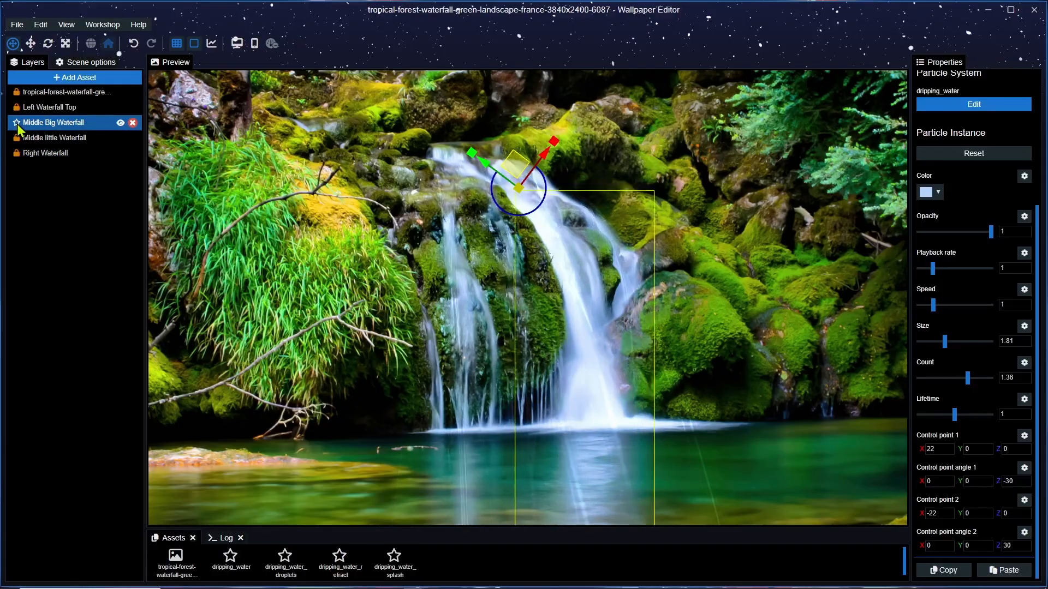
Step: Duplicate the Middle Big Waterfall layer and rename the copy "Middle Big Waterfall 2"
{"action": "right_click", "coordinate": [61, 128]}
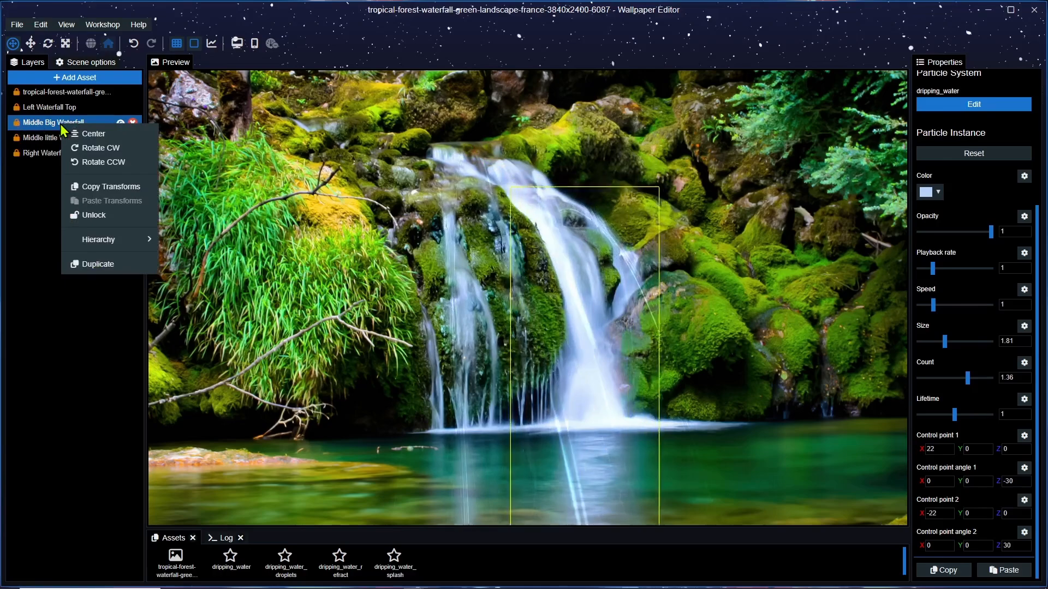
{"action": "left_click", "coordinate": [94, 264]}
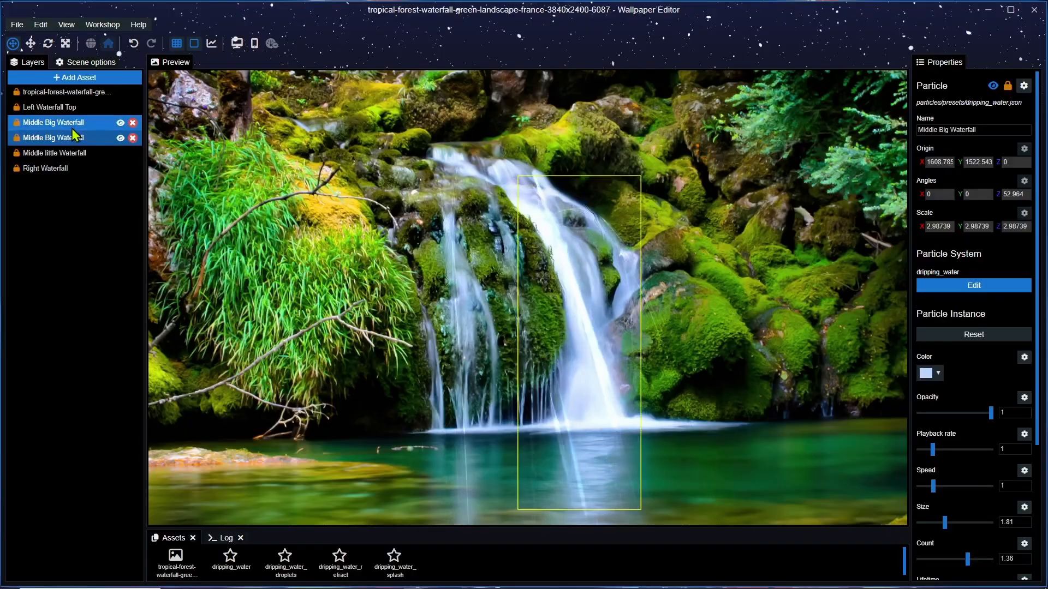
{"action": "left_click", "coordinate": [75, 136]}
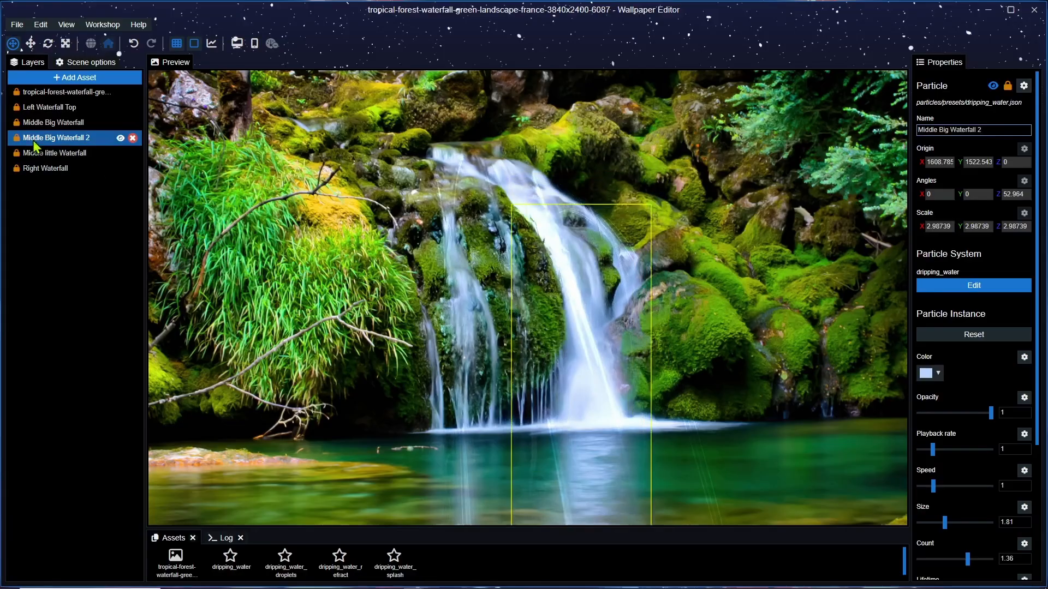
Step: Unlock Middle Big Waterfall 2, move it down the middle stream rotated to about 68 degrees, then lock it and save the project
{"action": "left_click", "coordinate": [17, 138]}
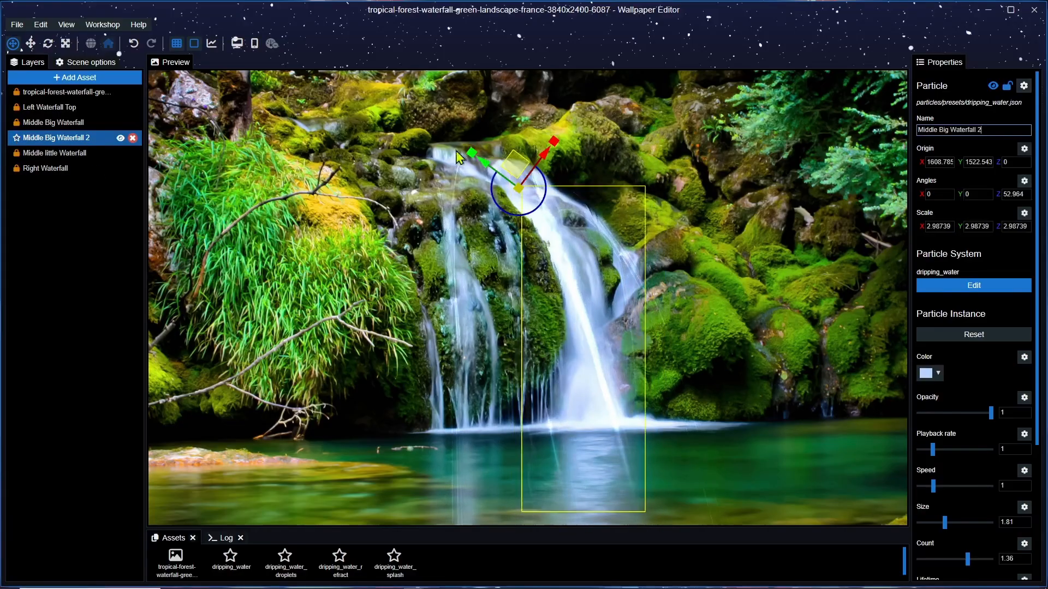
{"action": "left_click_drag", "start_coordinate": [543, 175], "coordinate": [599, 277]}
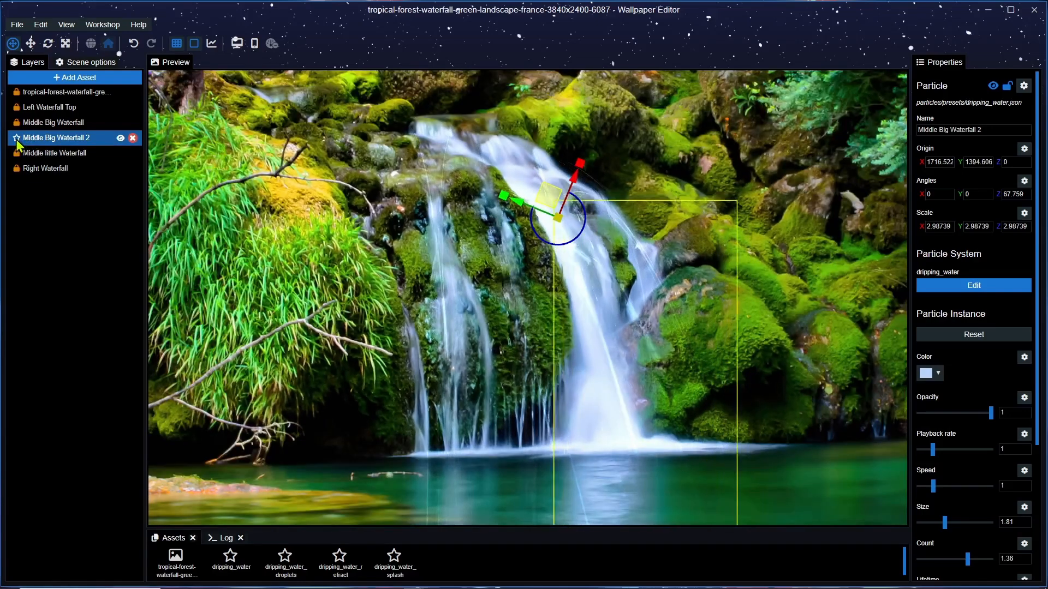
{"action": "left_click", "coordinate": [16, 137]}
{"action": "key", "text": "ctrl+s"}
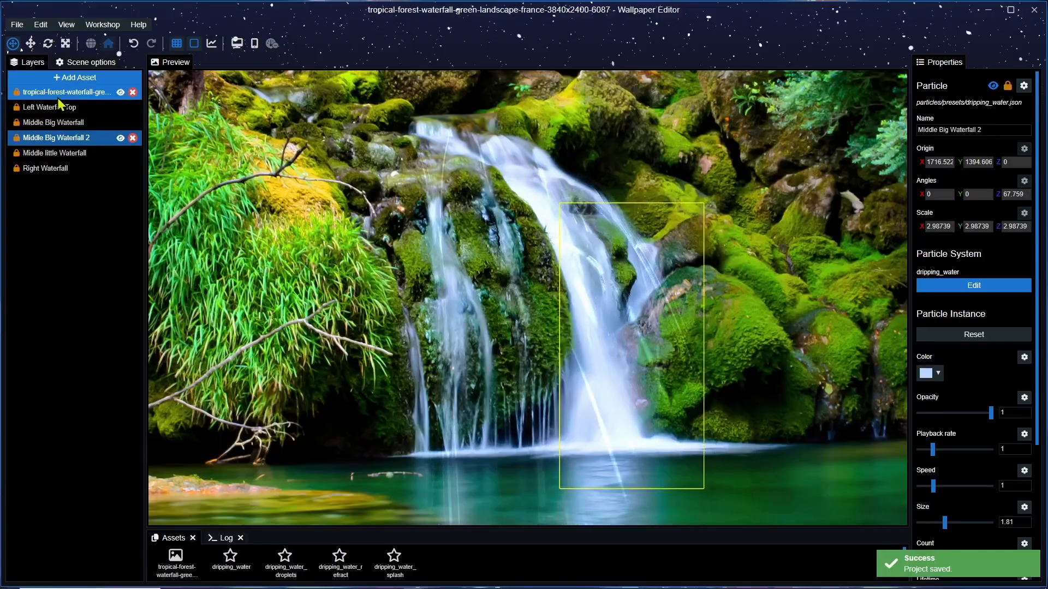
Step: Select the background image layer, check the whole animated scene, and save the project
{"action": "left_click", "coordinate": [608, 346]}
{"action": "scroll", "coordinate": [641, 345], "scroll_direction": "down", "scroll_amount": 2}
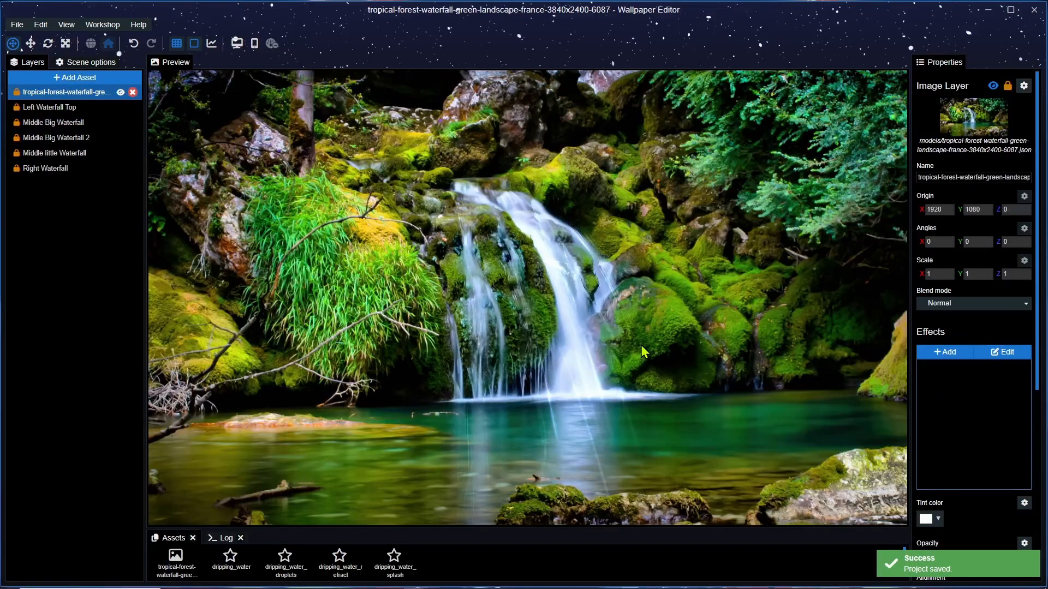
{"action": "scroll", "coordinate": [641, 355], "scroll_direction": "down", "scroll_amount": 1}
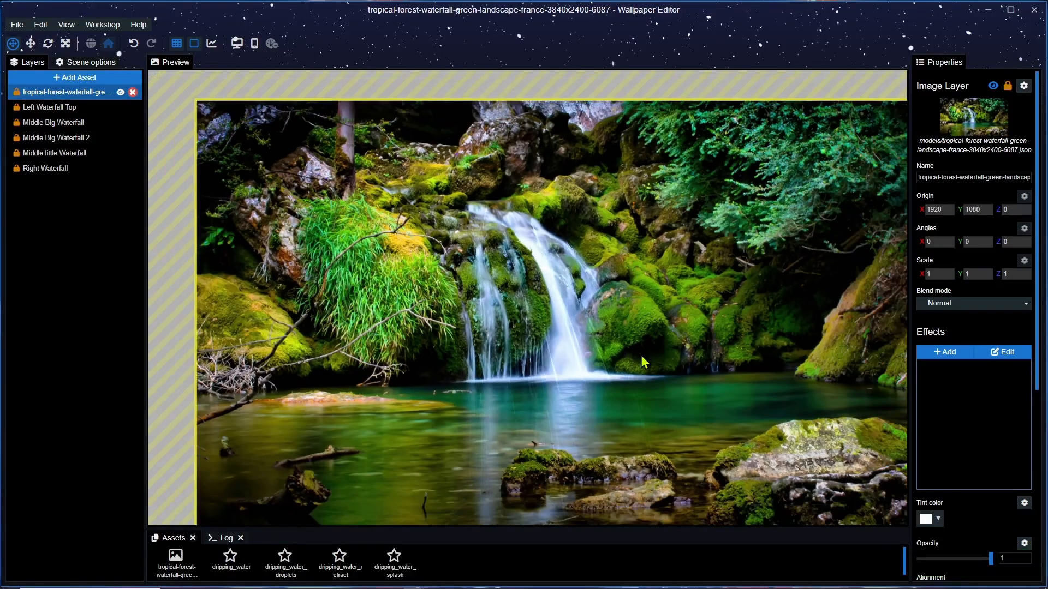
{"action": "scroll", "coordinate": [640, 355], "scroll_direction": "up", "scroll_amount": 3}
{"action": "scroll", "coordinate": [641, 355], "scroll_direction": "up", "scroll_amount": 1}
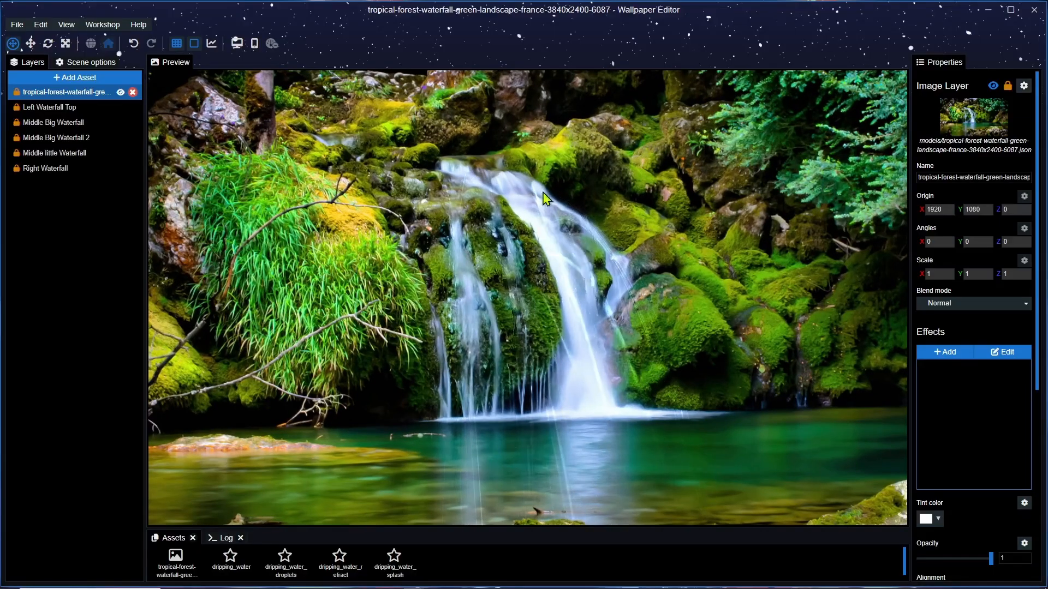
{"action": "key", "text": "ctrl+s"}
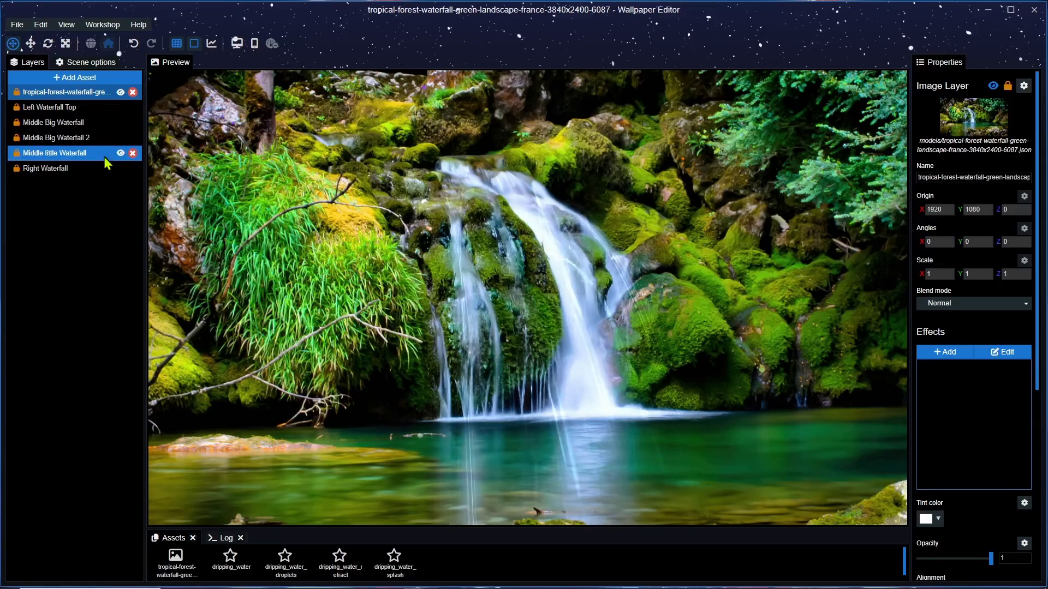
Step: Hide all the existing water particle layers, from Left Waterfall Top to Right Waterfall, leaving only the background image
{"action": "left_click", "coordinate": [121, 108]}
{"action": "left_click", "coordinate": [121, 123]}
{"action": "left_click", "coordinate": [120, 138]}
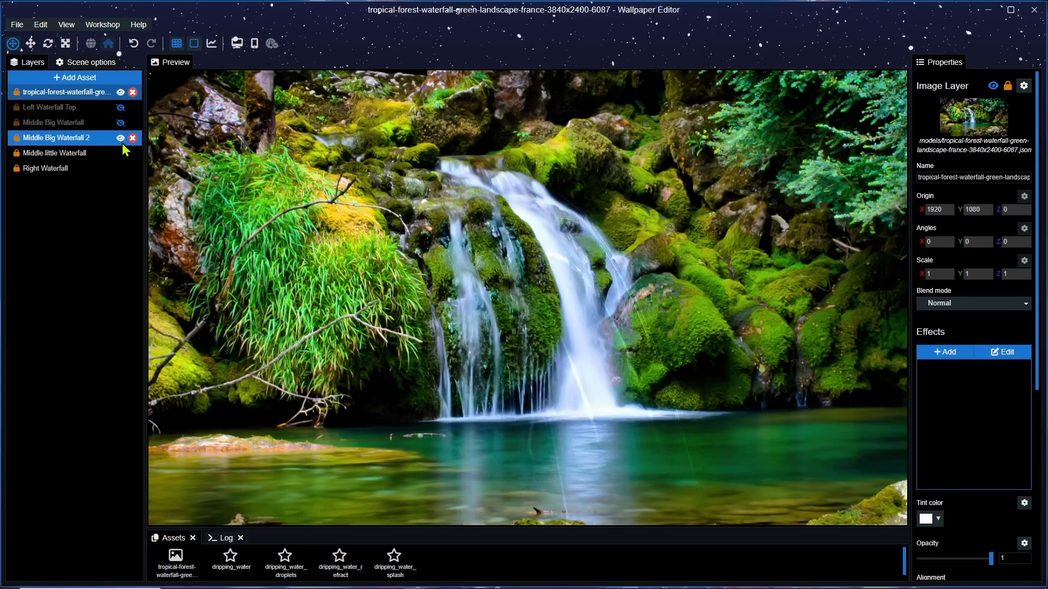
{"action": "left_click", "coordinate": [121, 153]}
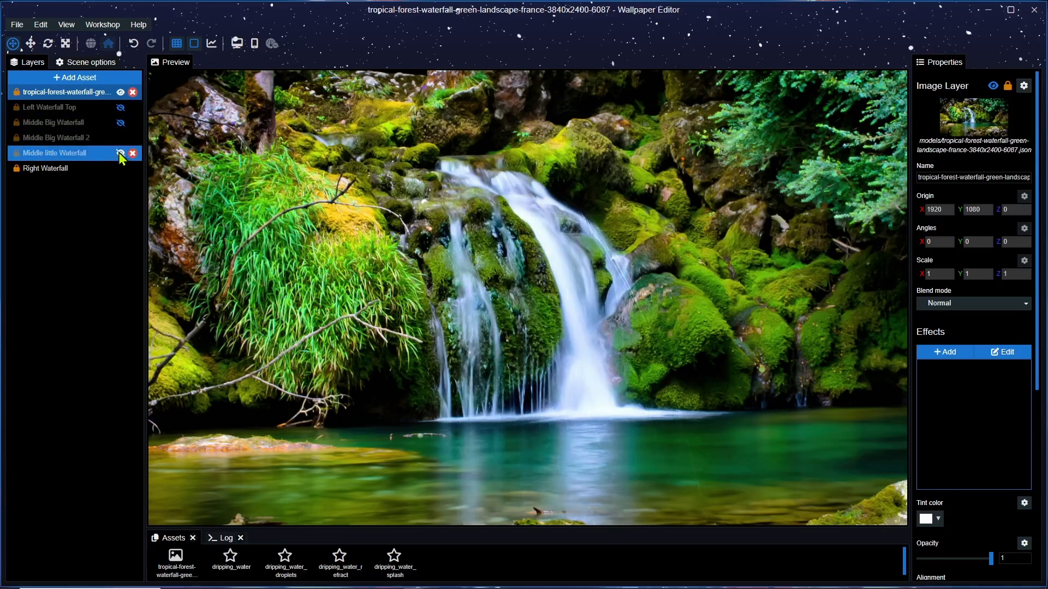
Step: Add the Faucet large water preset to the scene as a new layer
{"action": "left_click", "coordinate": [76, 82]}
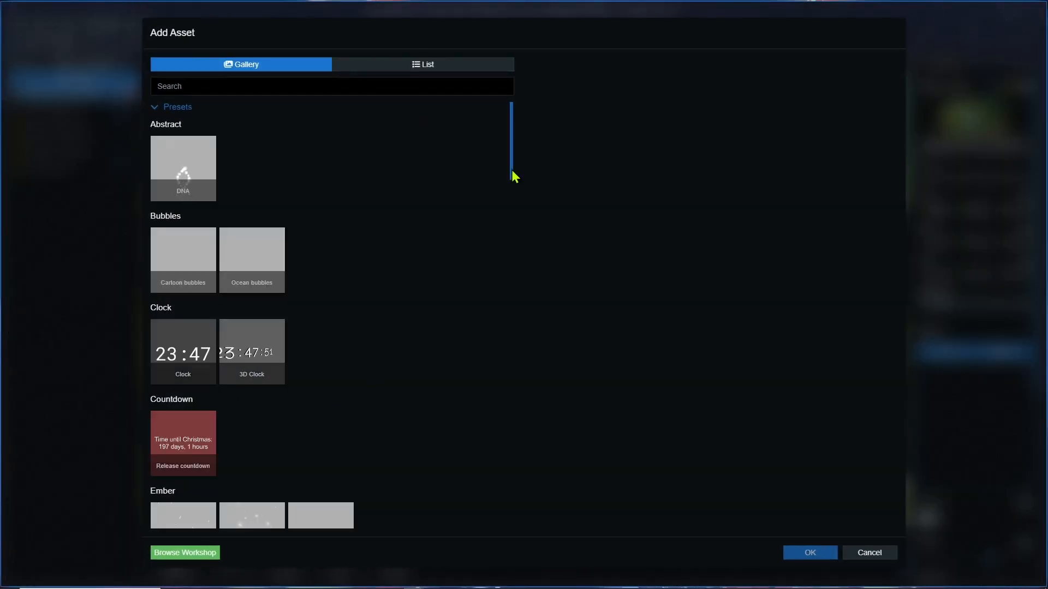
{"action": "scroll", "coordinate": [513, 253], "scroll_direction": "down", "scroll_amount": 3}
{"action": "left_click_drag", "start_coordinate": [511, 249], "coordinate": [523, 519]}
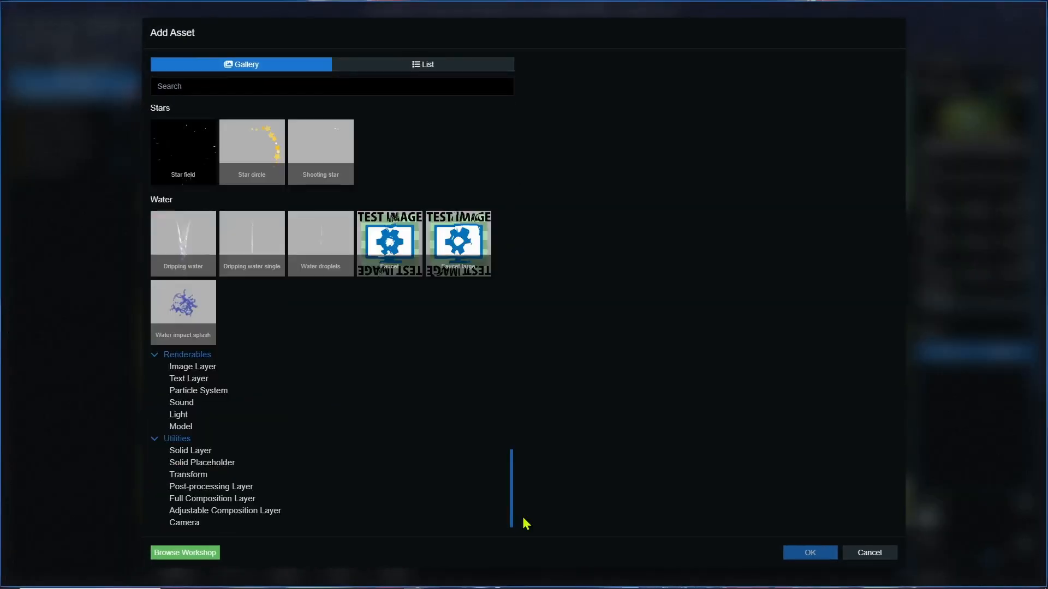
{"action": "left_click", "coordinate": [432, 255]}
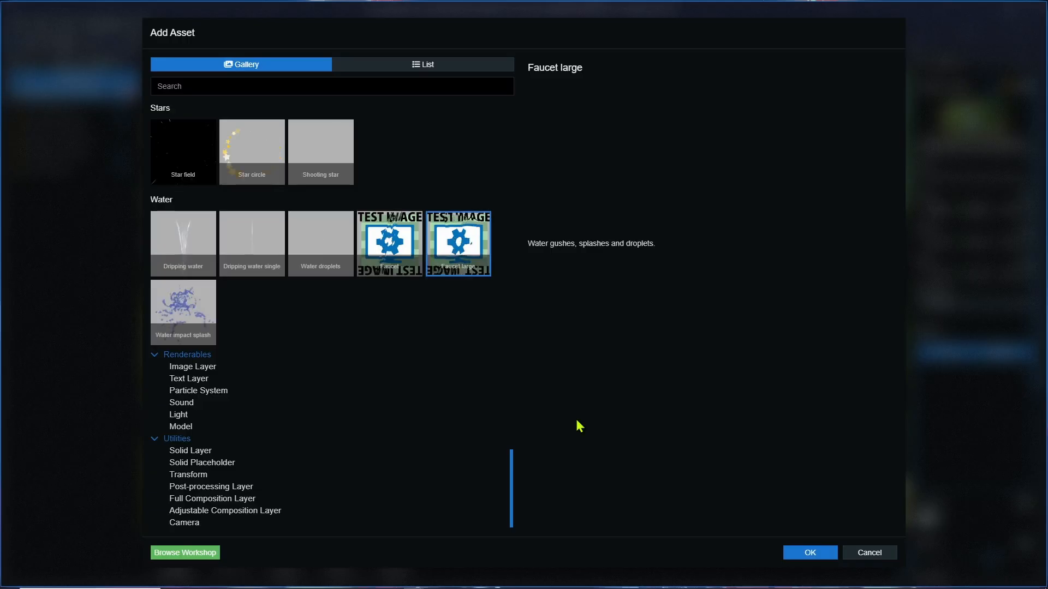
{"action": "left_click", "coordinate": [819, 553]}
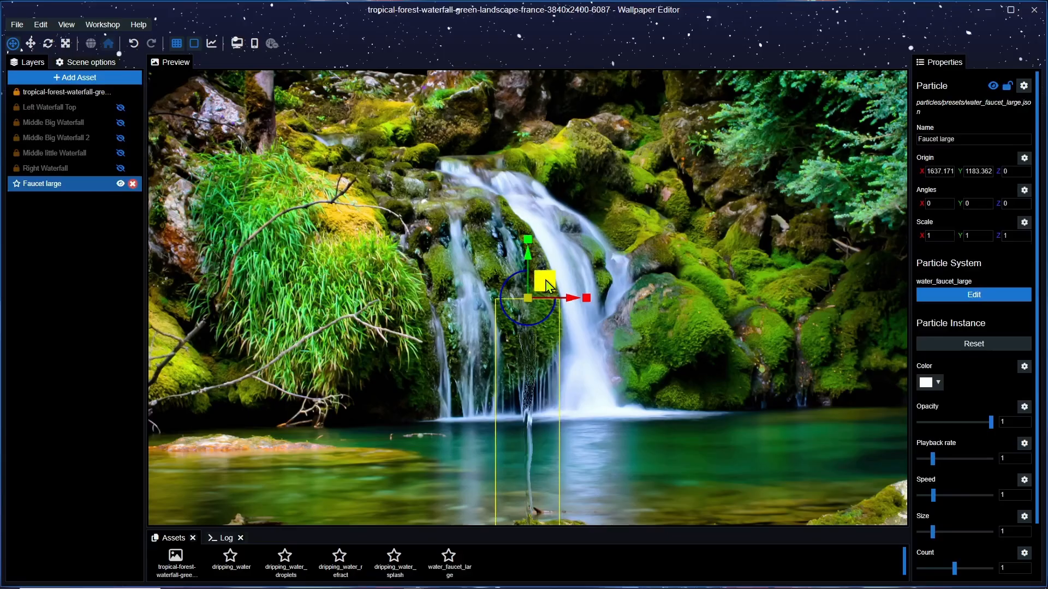
Step: Move the Faucet large layer to the top of the middle stream and rotate it to about 51 degrees
{"action": "left_click_drag", "start_coordinate": [548, 285], "coordinate": [547, 201]}
{"action": "left_click_drag", "start_coordinate": [567, 189], "coordinate": [568, 173]}
{"action": "left_click_drag", "start_coordinate": [530, 159], "coordinate": [503, 157]}
{"action": "scroll", "coordinate": [635, 330], "scroll_direction": "up", "scroll_amount": 4}
{"action": "scroll", "coordinate": [638, 280], "scroll_direction": "down", "scroll_amount": 1}
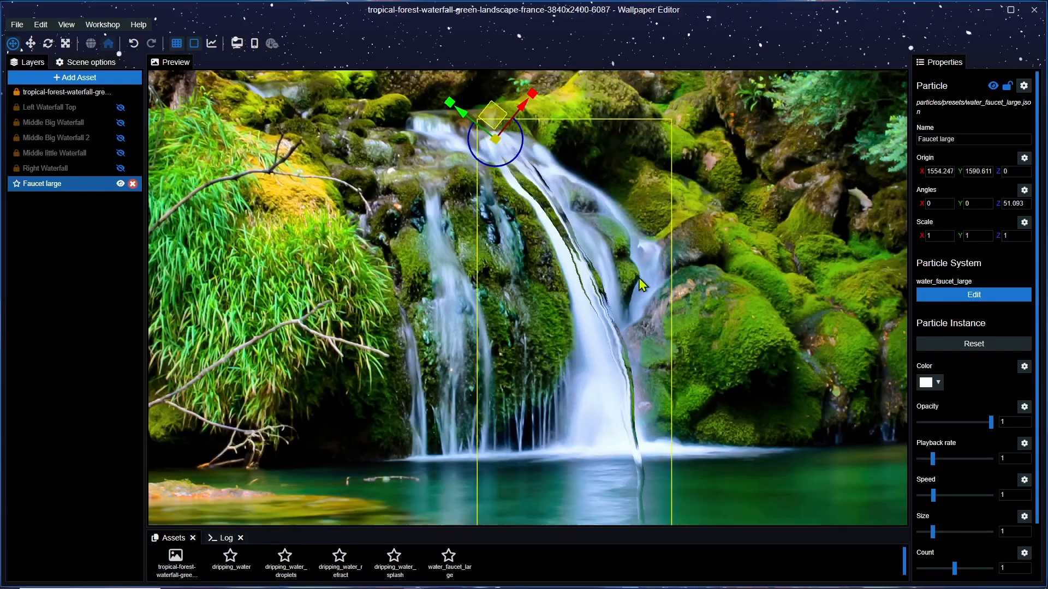
Step: Set the Faucet large layer's opacity to 0.43
{"action": "scroll", "coordinate": [640, 284], "scroll_direction": "down", "scroll_amount": 2}
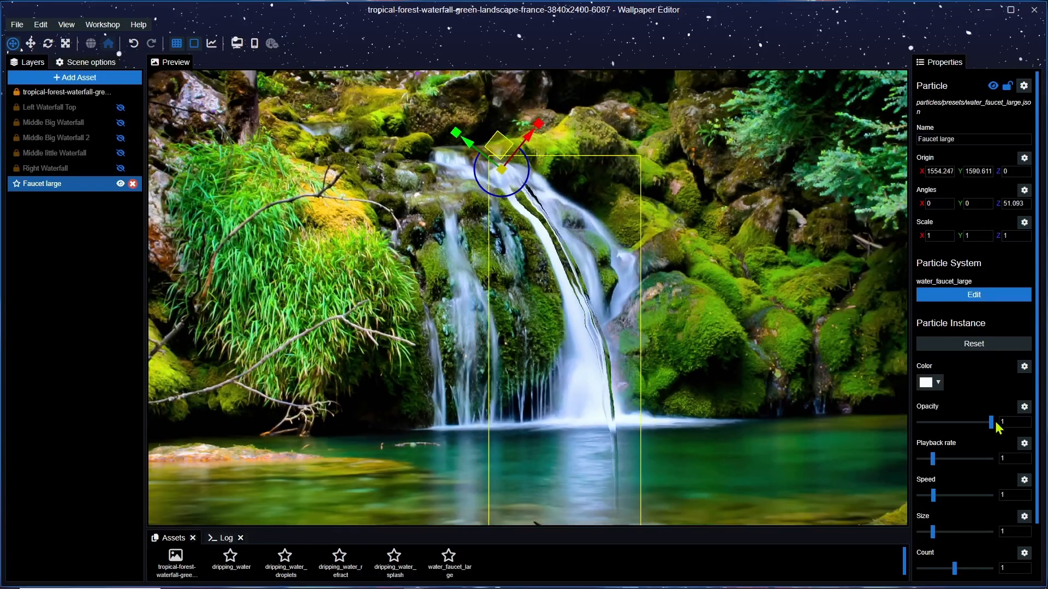
{"action": "left_click_drag", "start_coordinate": [991, 423], "coordinate": [938, 422]}
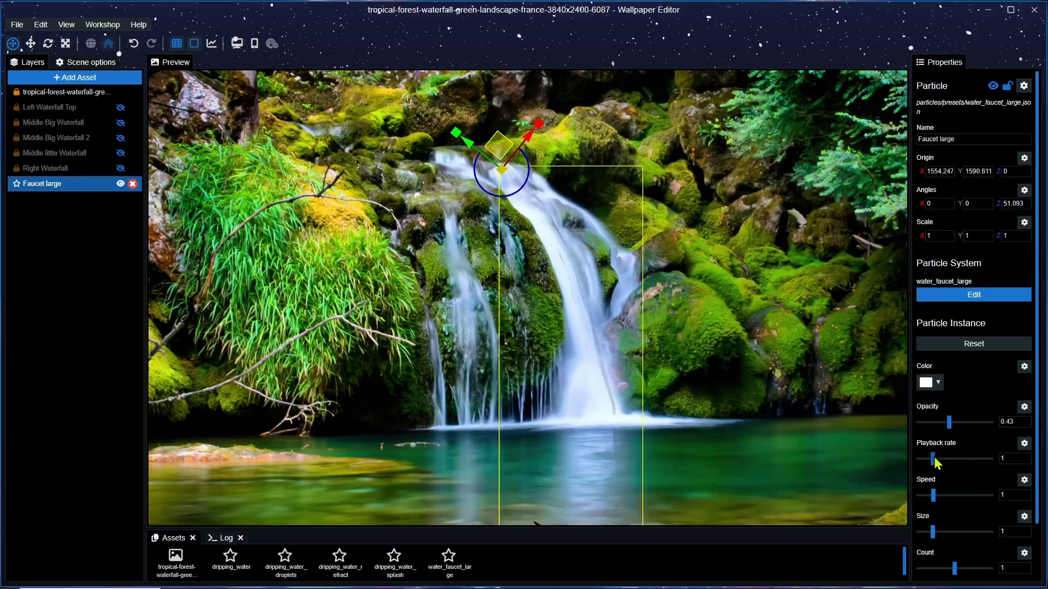
Step: Reposition the Faucet large layer to about X 1509, Y 1620, rotate it to about 49 degrees, and set its size to 1.32
{"action": "left_click_drag", "start_coordinate": [499, 155], "coordinate": [535, 221]}
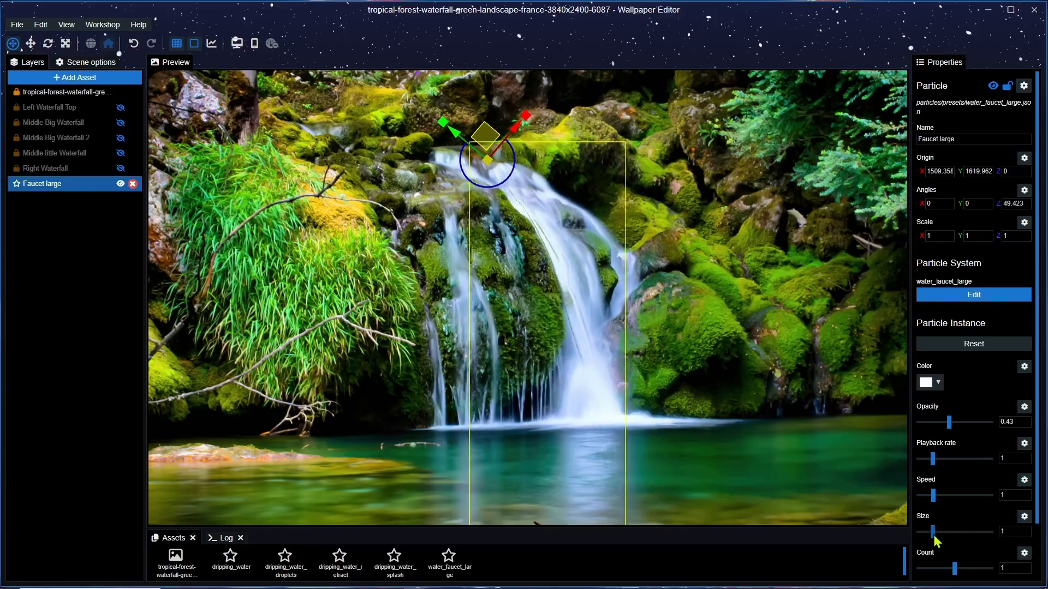
{"action": "left_click_drag", "start_coordinate": [934, 534], "coordinate": [951, 535]}
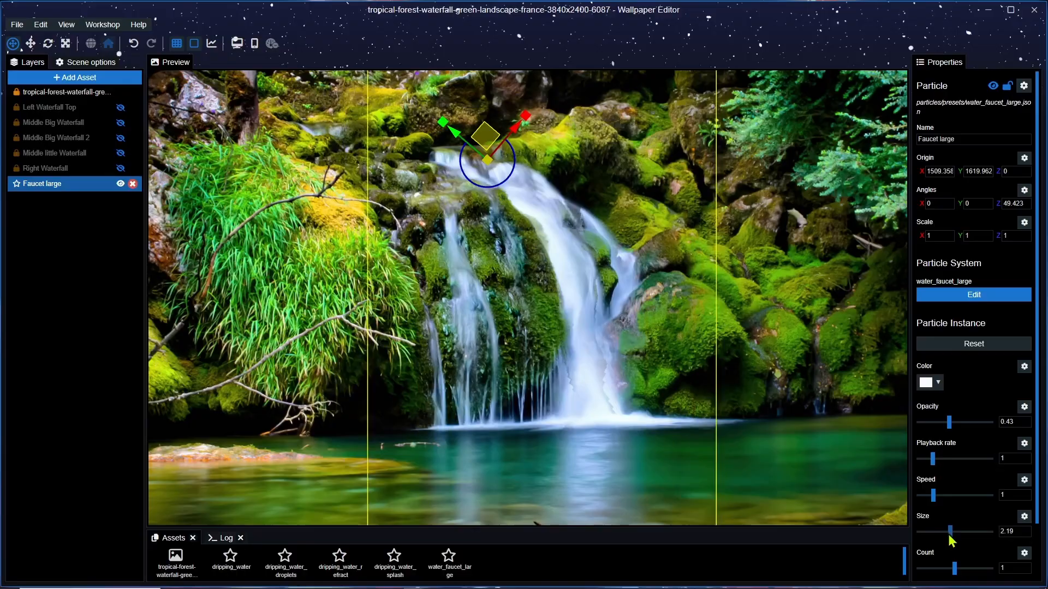
{"action": "left_click_drag", "start_coordinate": [948, 536], "coordinate": [942, 535]}
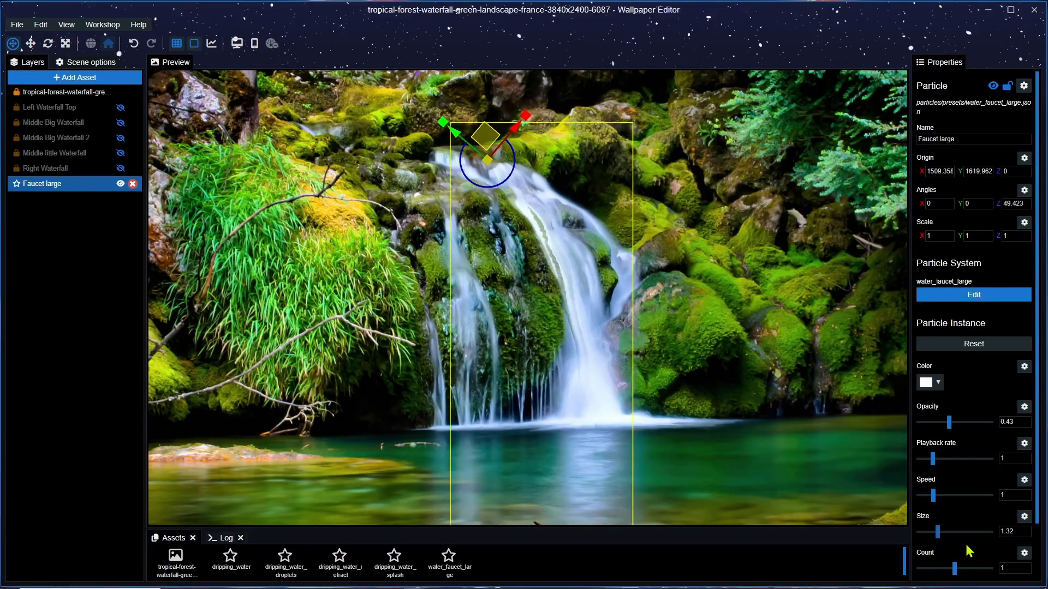
Step: Set the Faucet large layer's count to 2, playback rate to 1.02 and opacity to 0.2
{"action": "scroll", "coordinate": [952, 526], "scroll_direction": "down", "scroll_amount": 1}
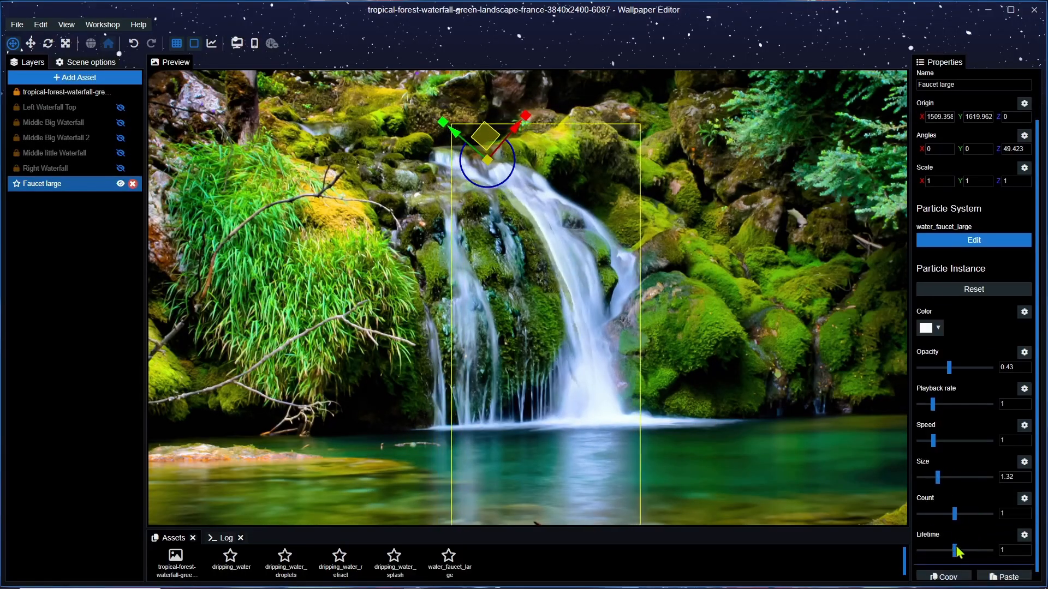
{"action": "left_click_drag", "start_coordinate": [956, 516], "coordinate": [991, 514]}
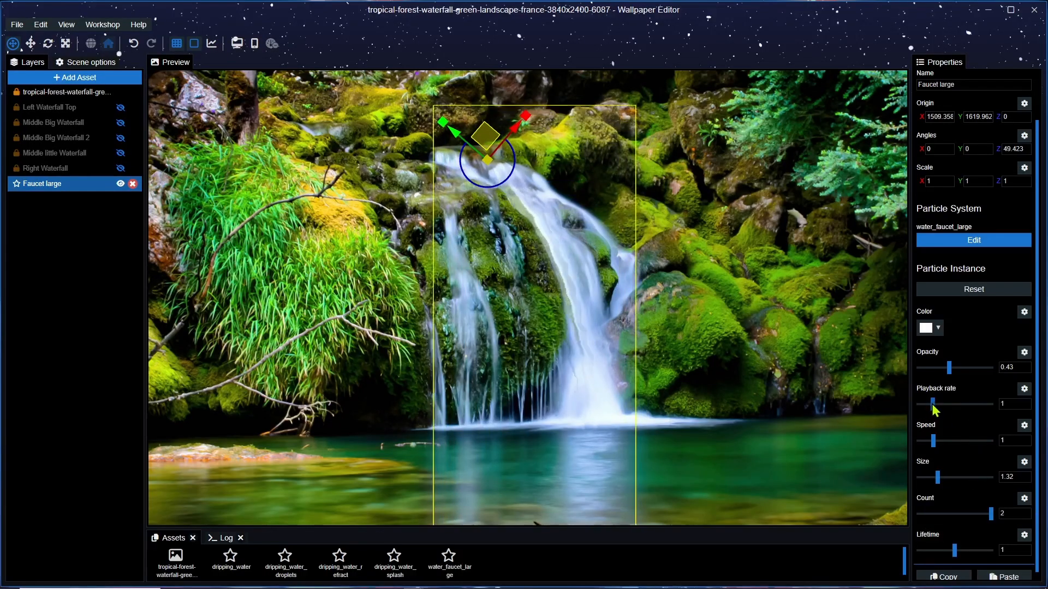
{"action": "left_click_drag", "start_coordinate": [926, 405], "coordinate": [924, 405]}
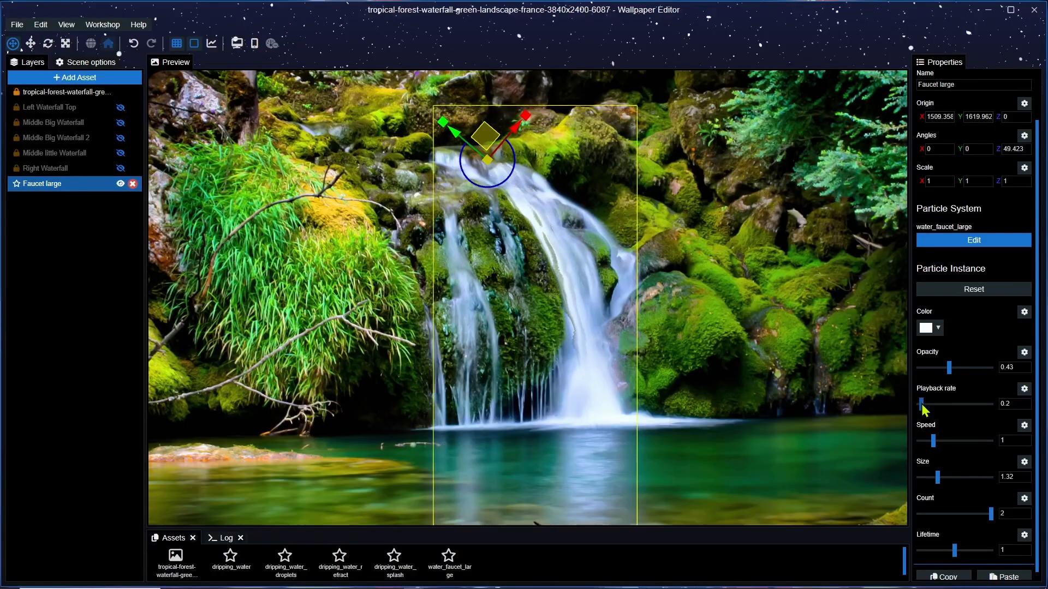
{"action": "left_click_drag", "start_coordinate": [921, 404], "coordinate": [954, 404]}
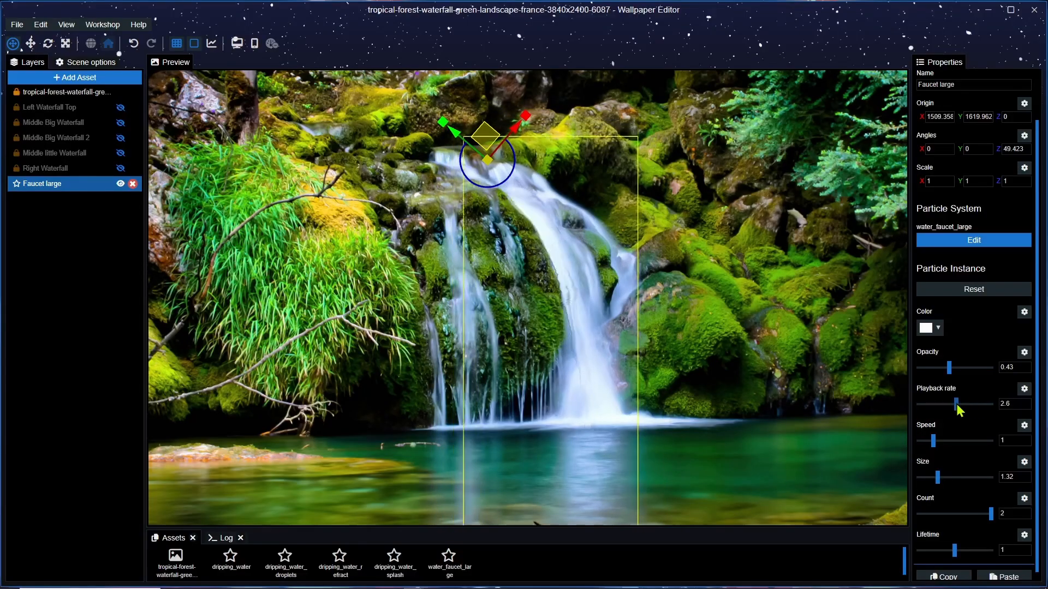
{"action": "left_click_drag", "start_coordinate": [957, 404], "coordinate": [943, 404]}
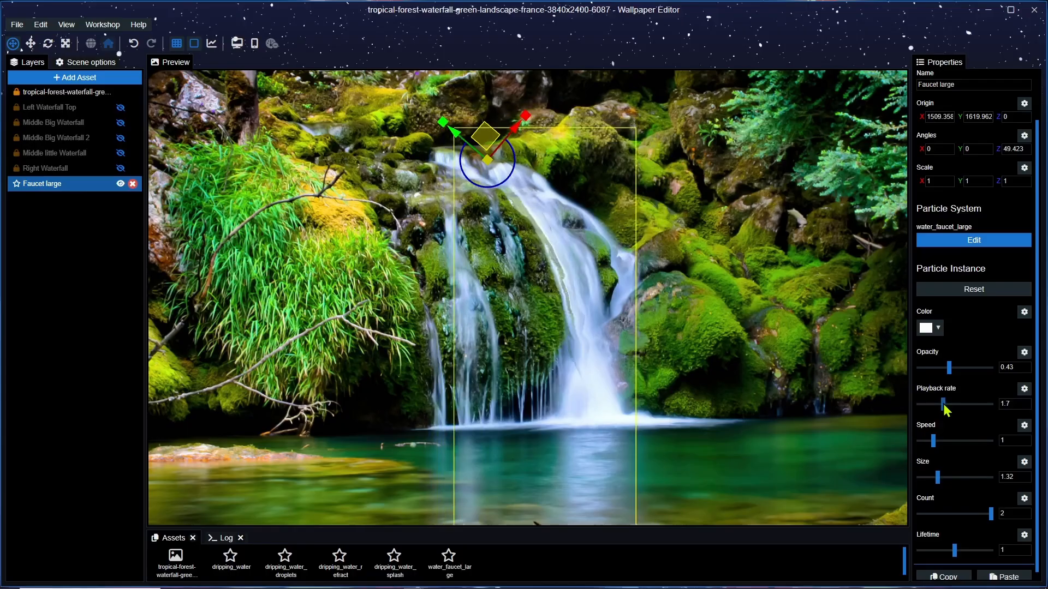
{"action": "left_click_drag", "start_coordinate": [943, 404], "coordinate": [938, 404]}
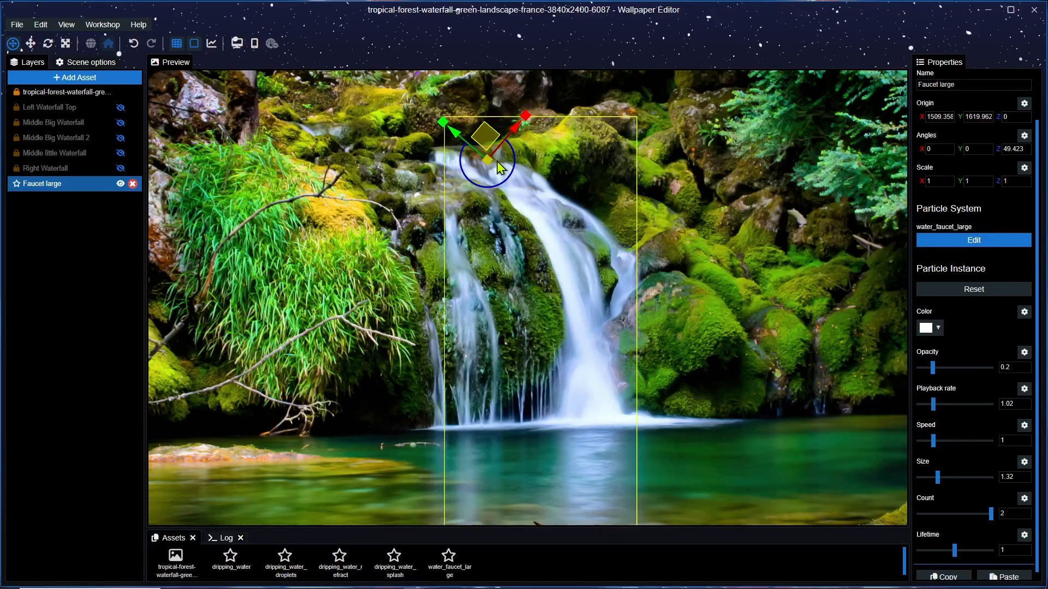
Step: Duplicate the Faucet large layer, placing the copy at about X 1613, Y 1568 with a rotation of about 43 degrees
{"action": "right_click", "coordinate": [76, 185]}
{"action": "left_click", "coordinate": [111, 326]}
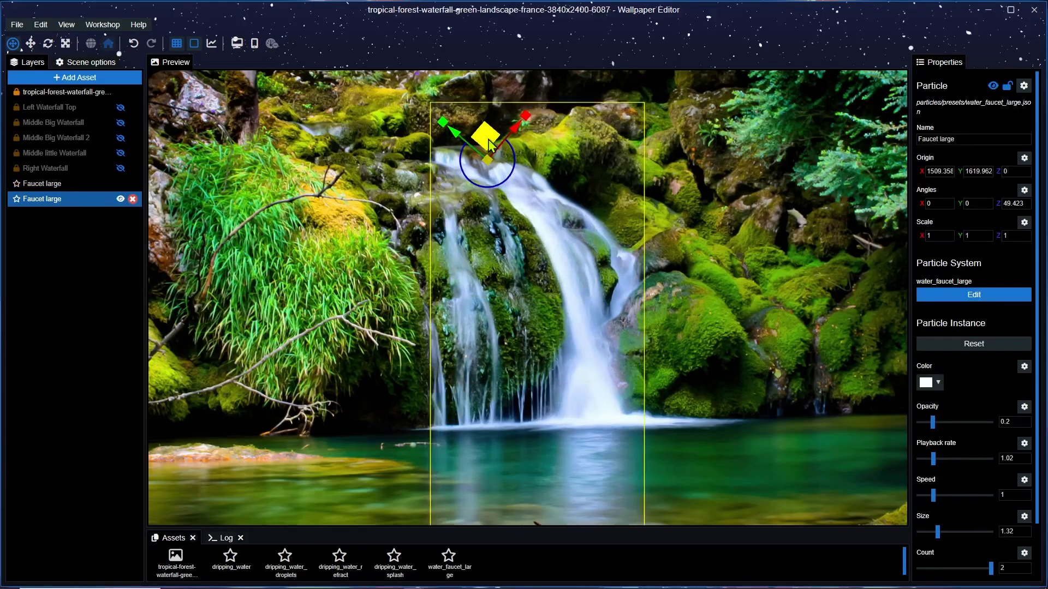
{"action": "left_click_drag", "start_coordinate": [522, 153], "coordinate": [521, 159]}
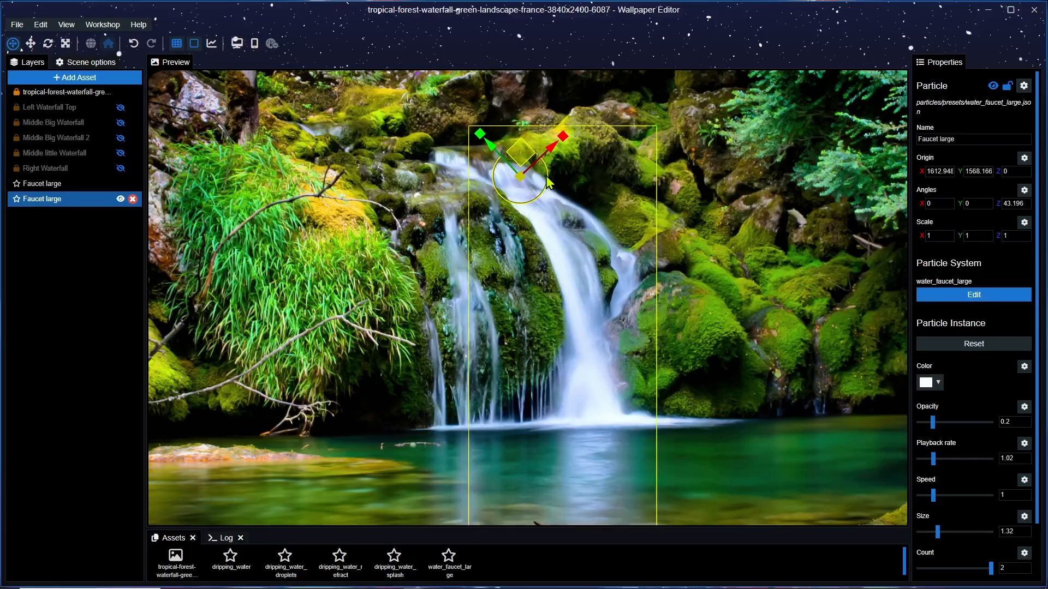
Step: Duplicate the second Faucet large layer and move the copy along the stream's top to about X 1736, Y 1566
{"action": "right_click", "coordinate": [51, 203]}
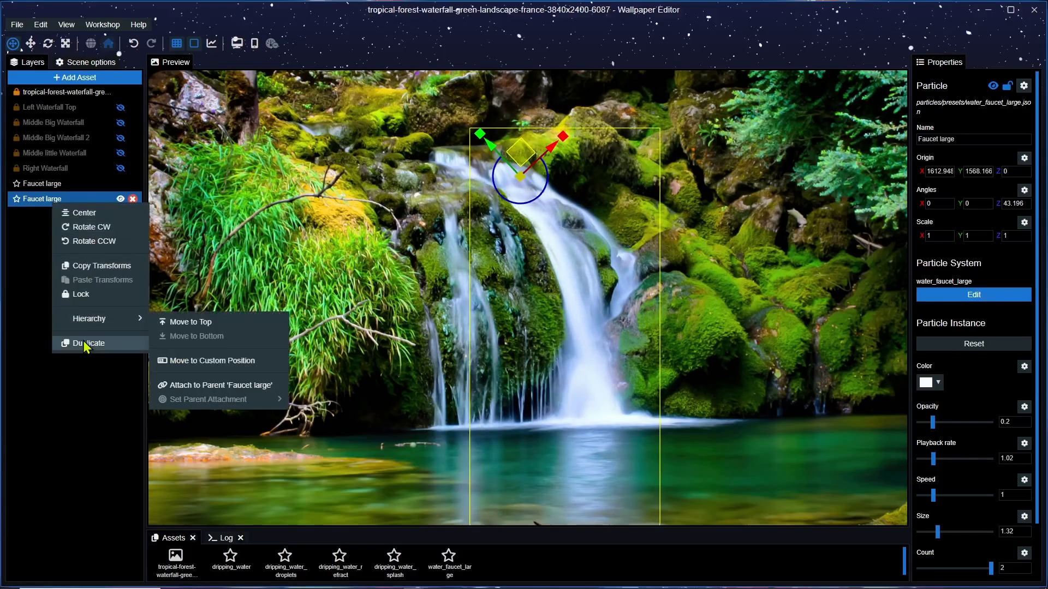
{"action": "left_click", "coordinate": [55, 344]}
{"action": "left_click_drag", "start_coordinate": [521, 160], "coordinate": [559, 158]}
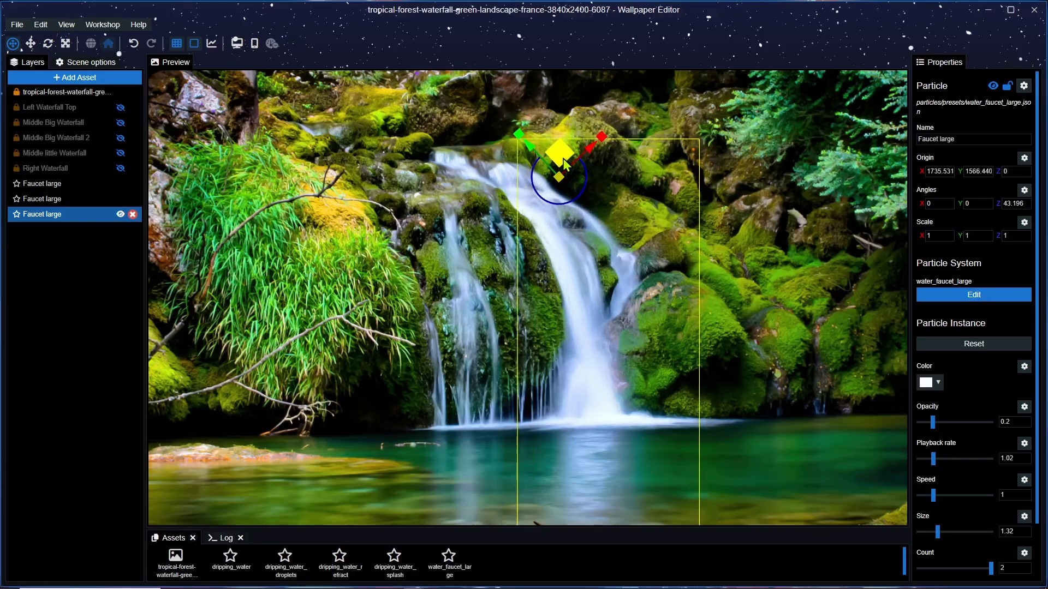
{"action": "left_click_drag", "start_coordinate": [565, 160], "coordinate": [565, 163]}
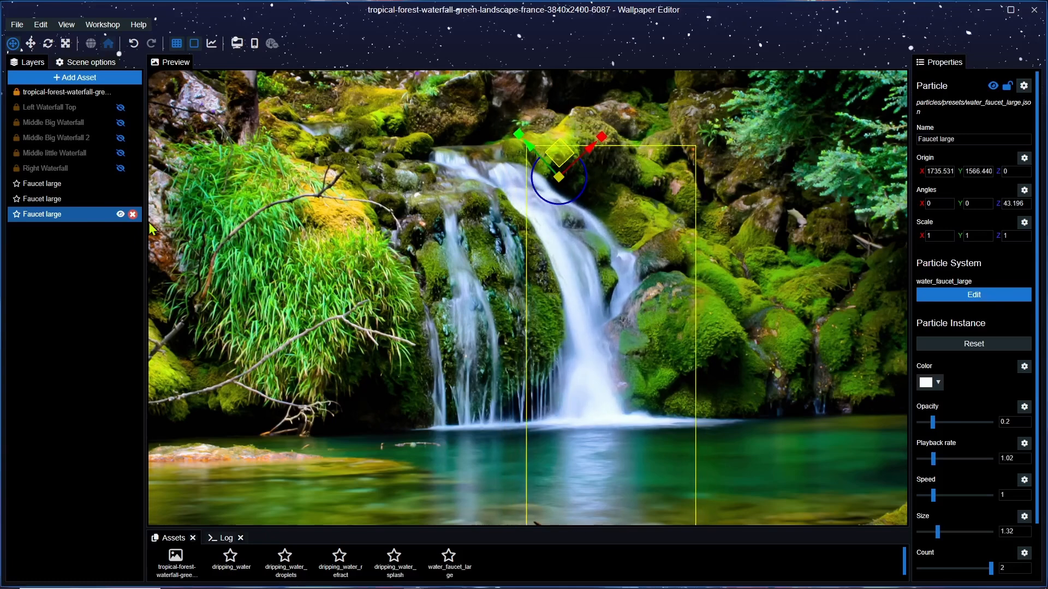
Step: Duplicate the third Faucet large layer, moving the copy to about X 1442, Y 1561 and rotating it to about 33 degrees
{"action": "right_click", "coordinate": [55, 215]}
{"action": "left_click", "coordinate": [107, 354]}
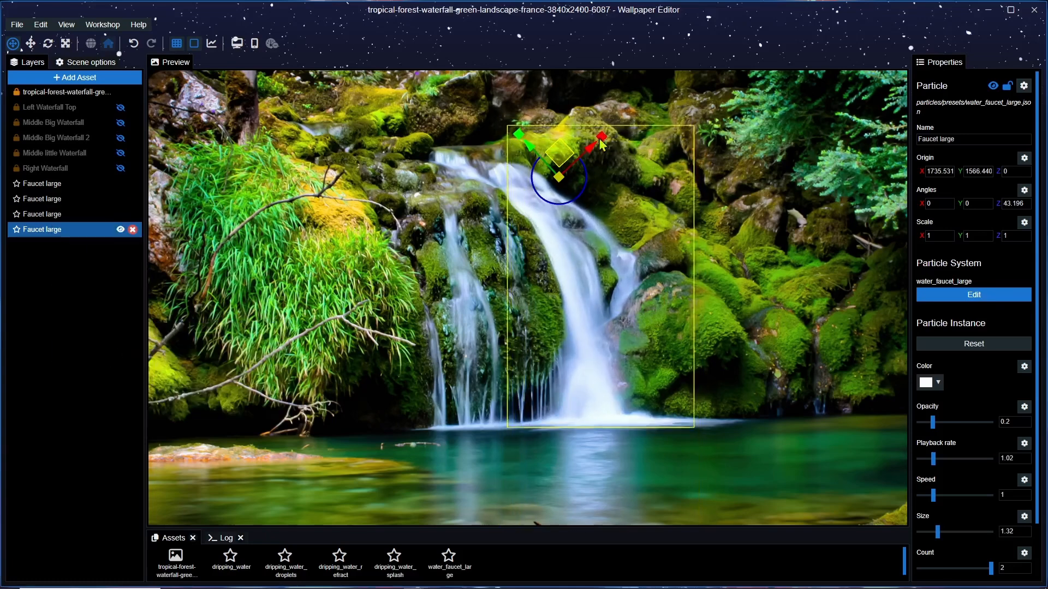
{"action": "left_click_drag", "start_coordinate": [560, 163], "coordinate": [488, 185]}
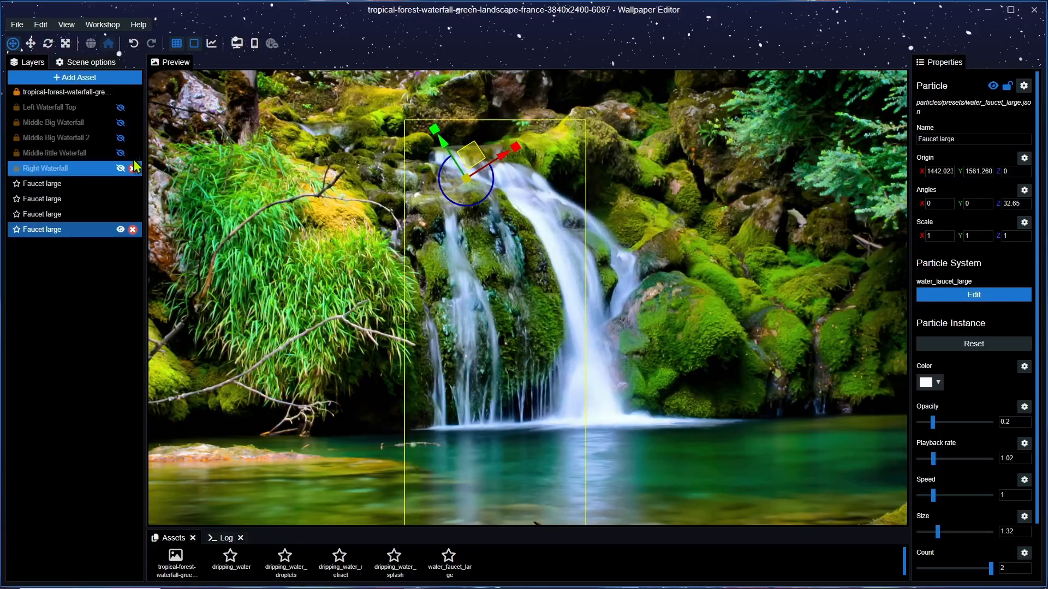
Step: Duplicate the fourth Faucet large layer, moving the copy to about X 1335, Y 1544 and rotating it to about 25 degrees
{"action": "left_click", "coordinate": [44, 214], "text": "ctrl"}
{"action": "right_click", "coordinate": [40, 229]}
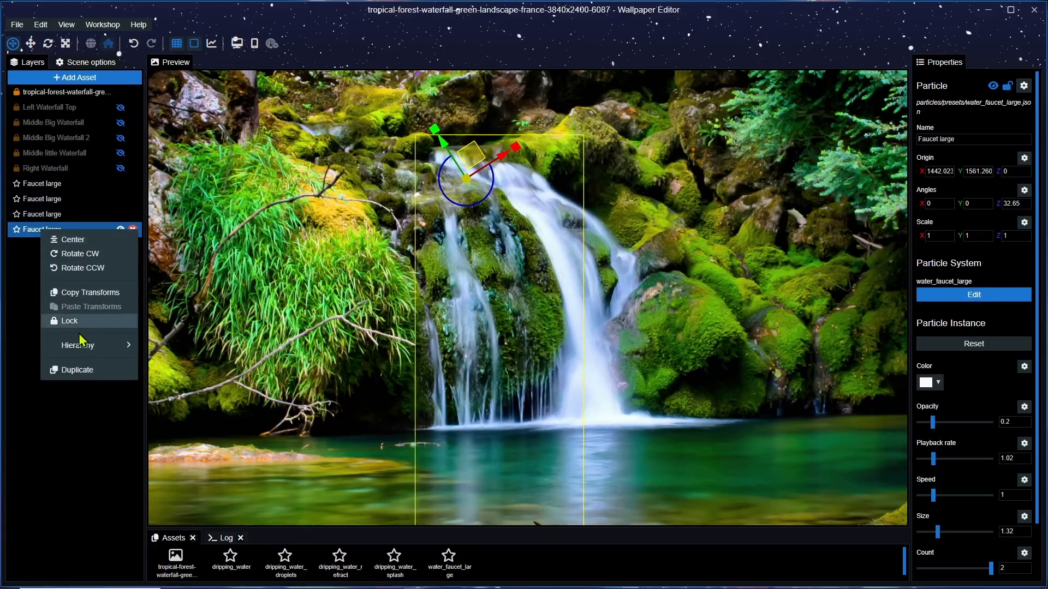
{"action": "left_click", "coordinate": [81, 368]}
{"action": "left_click_drag", "start_coordinate": [464, 163], "coordinate": [457, 196]}
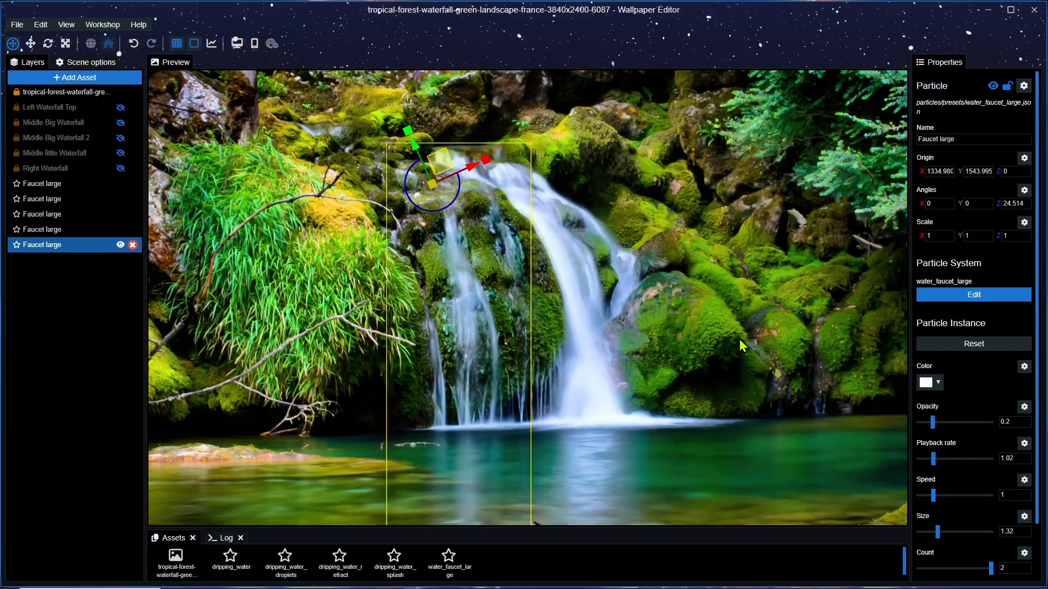
Step: Save the project and set the fifth Faucet large layer's playback rate to 0.60
{"action": "scroll", "coordinate": [719, 323], "scroll_direction": "down", "scroll_amount": 1}
{"action": "scroll", "coordinate": [719, 323], "scroll_direction": "down", "scroll_amount": 1}
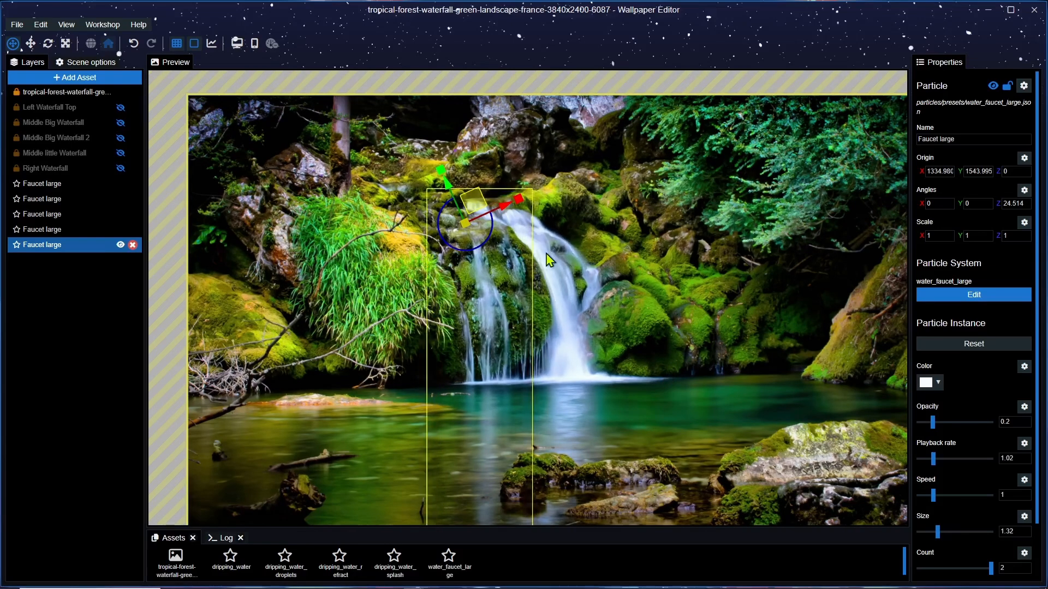
{"action": "key", "text": "ctrl+s"}
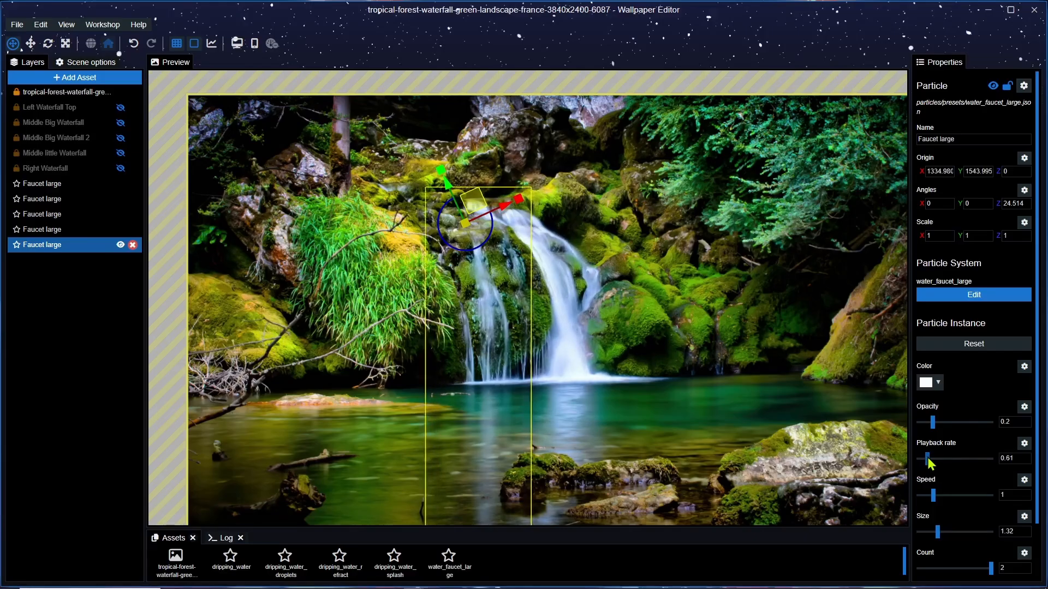
{"action": "scroll", "coordinate": [540, 308], "scroll_direction": "up", "scroll_amount": 5}
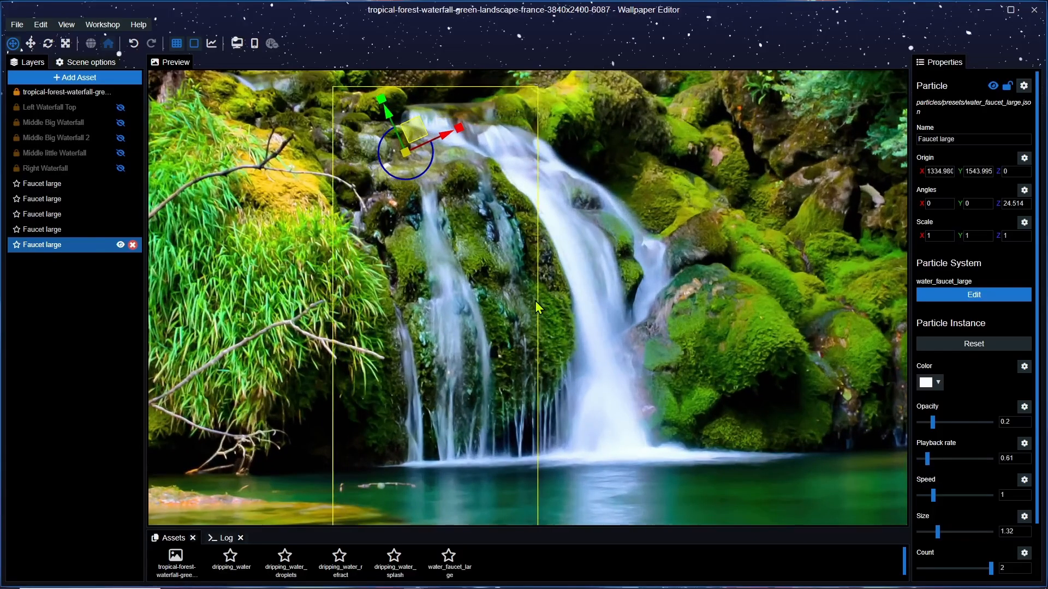
{"action": "left_click", "coordinate": [1017, 460]}
{"action": "key", "text": "BackSpace"}
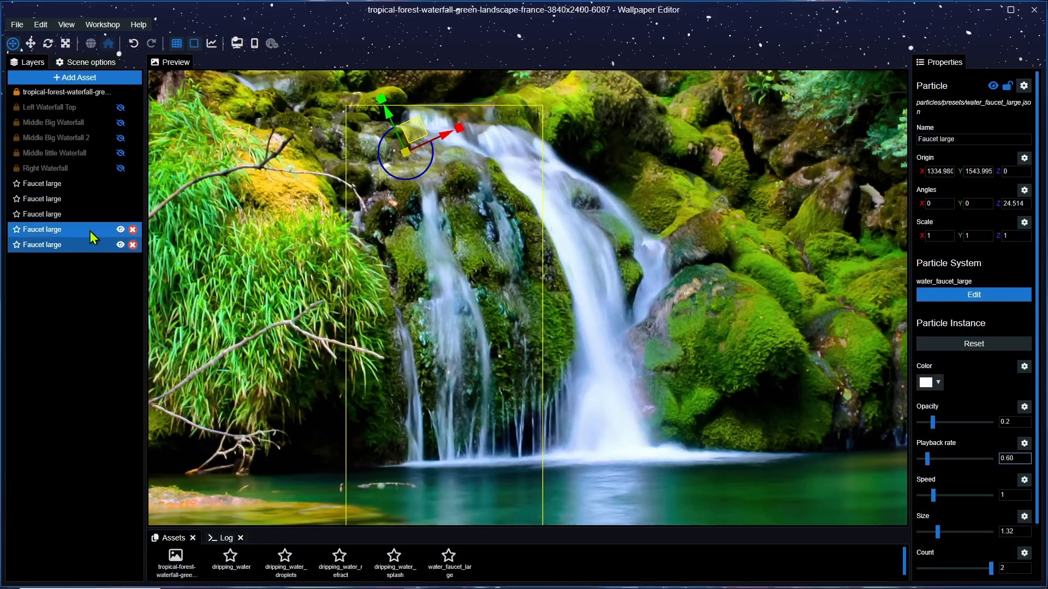
Step: Set the playback rate of the fourth and third Faucet large layers to 0.60
{"action": "left_click", "coordinate": [59, 229]}
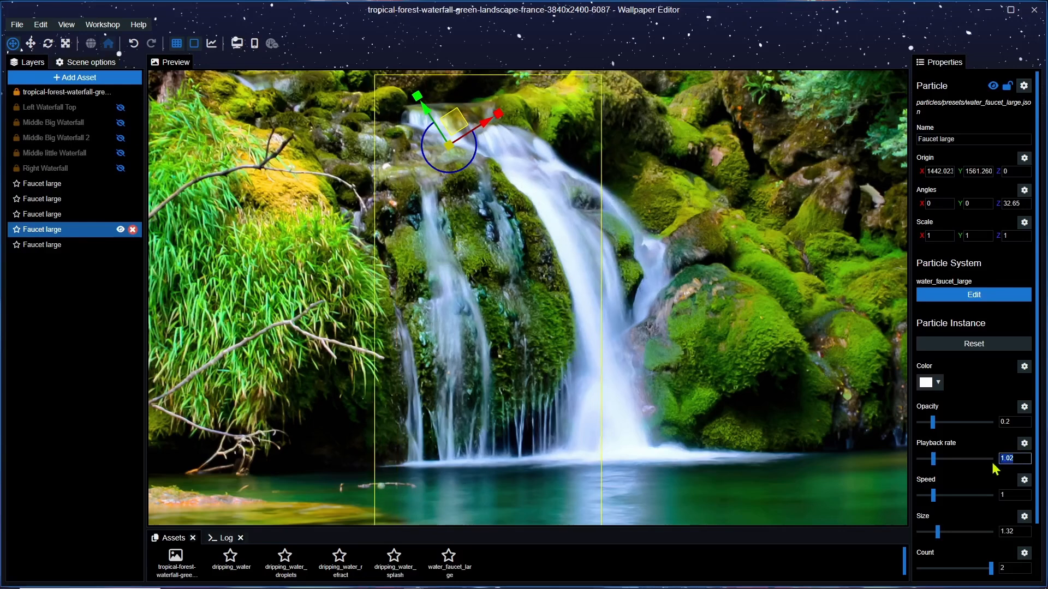
{"action": "key", "text": "BackSpace"}
{"action": "type", "text": "0"}
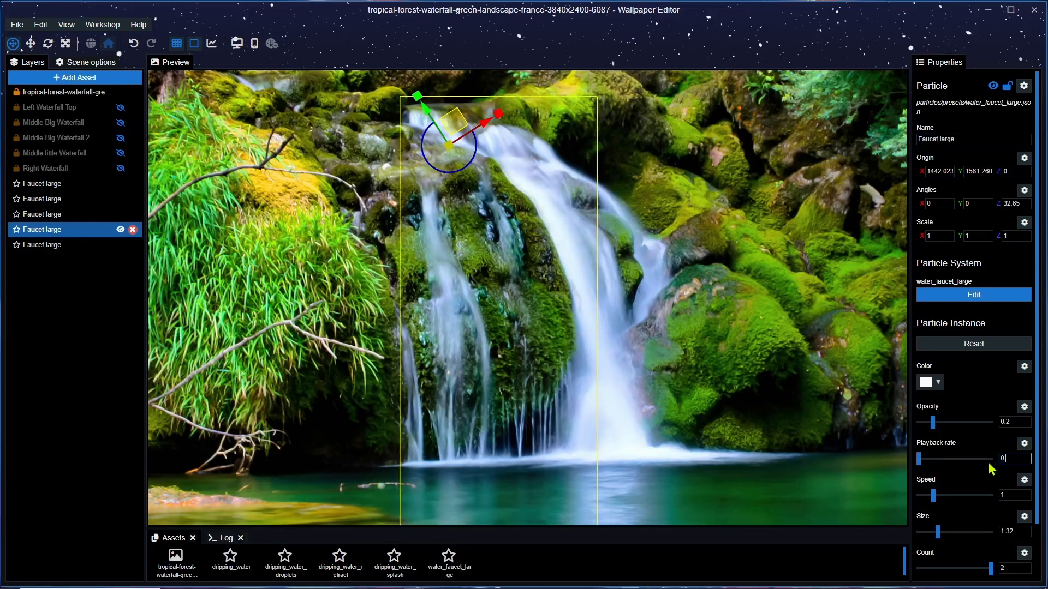
{"action": "type", "text": ".60"}
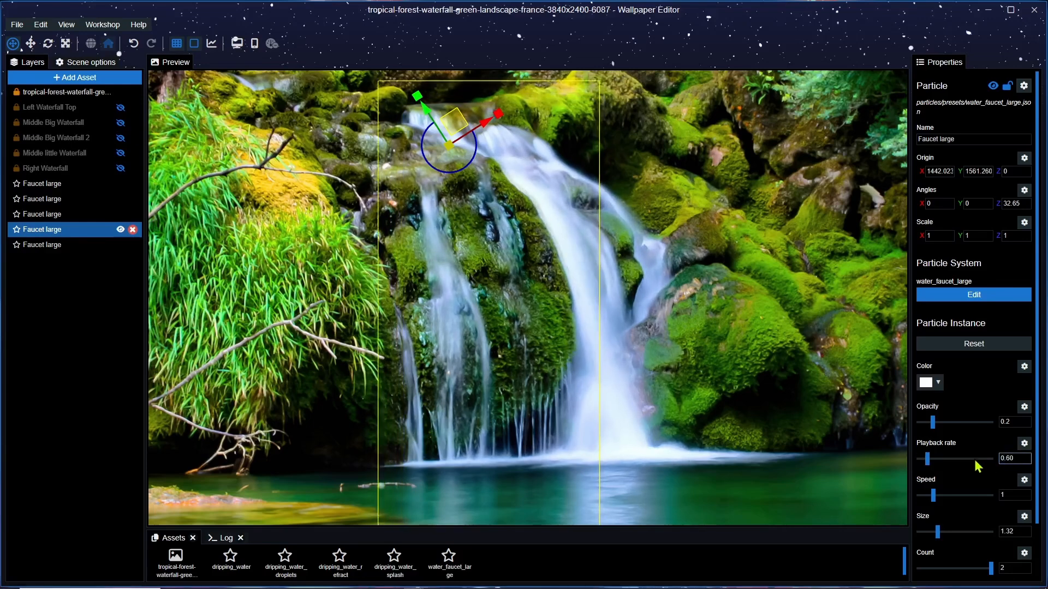
{"action": "left_click", "coordinate": [65, 214]}
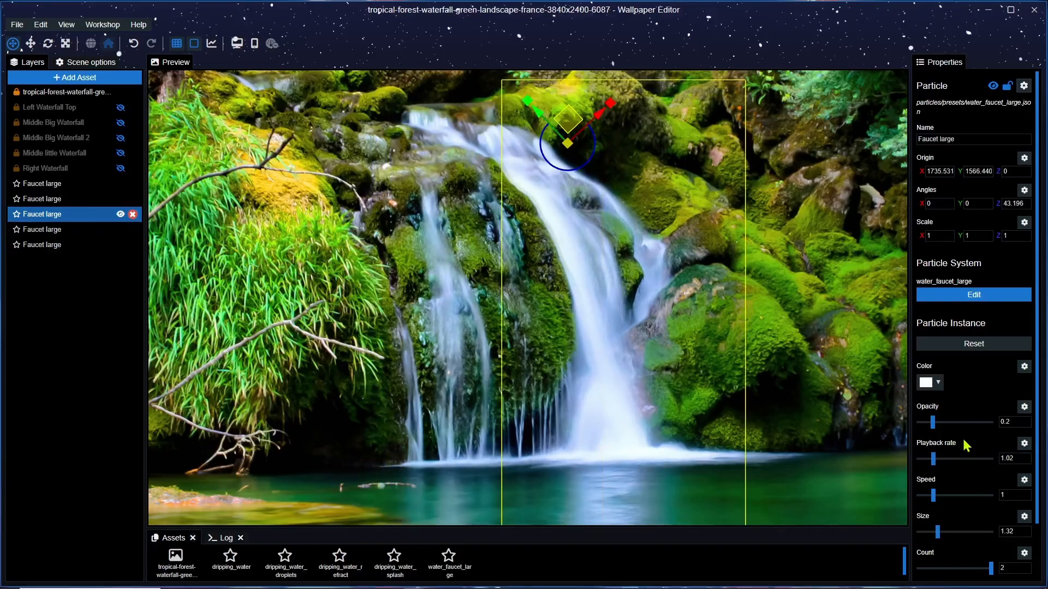
{"action": "type", "text": "0.60"}
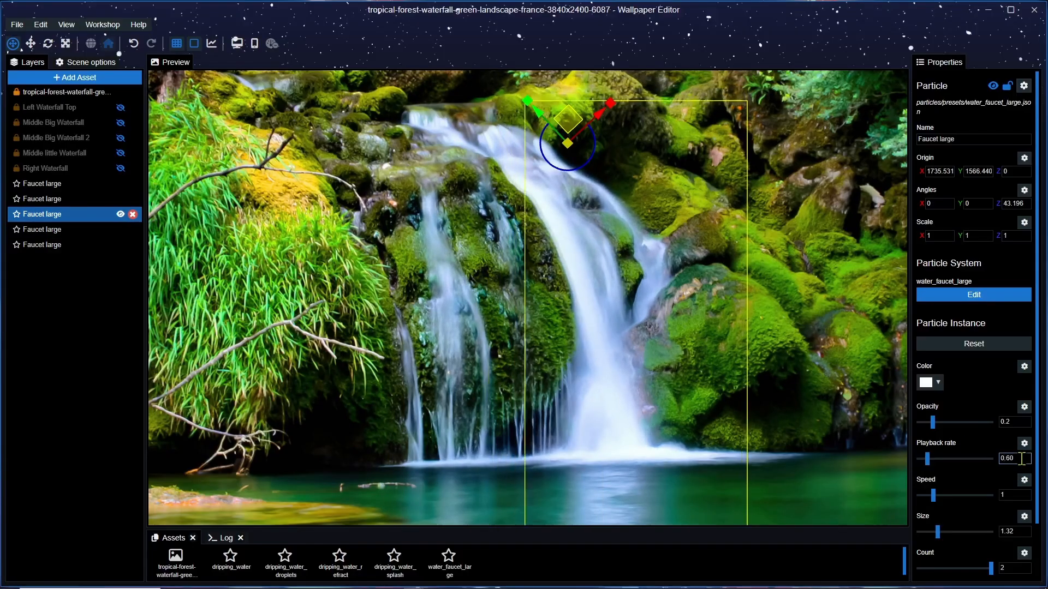
Step: Set the playback rate of the second and first Faucet large layers to 0.60
{"action": "left_click", "coordinate": [54, 199]}
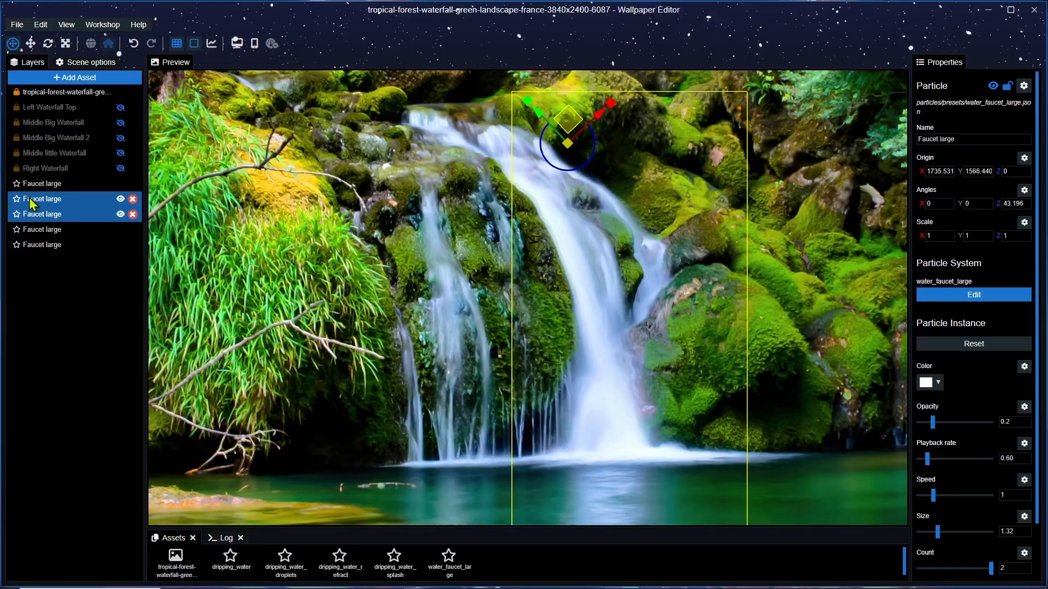
{"action": "left_click", "coordinate": [1013, 458]}
{"action": "type", "text": "0"}
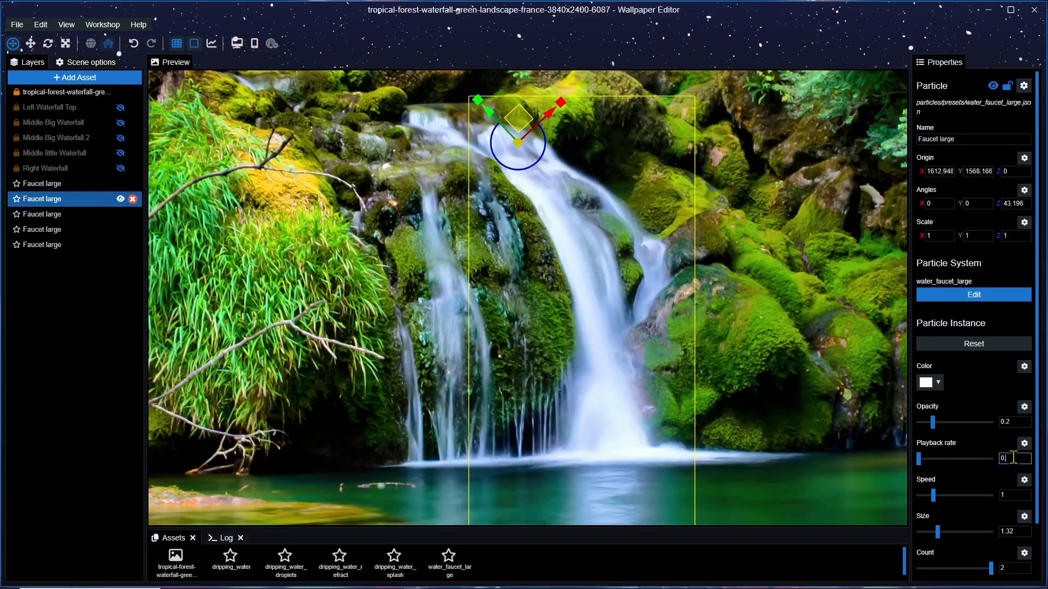
{"action": "type", "text": ".60"}
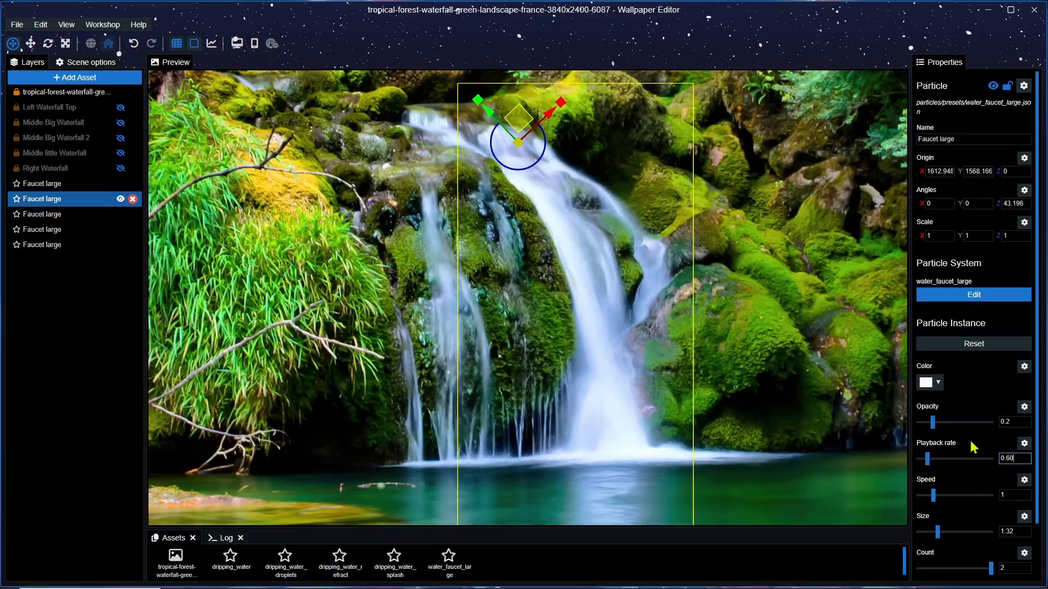
{"action": "left_click", "coordinate": [42, 183]}
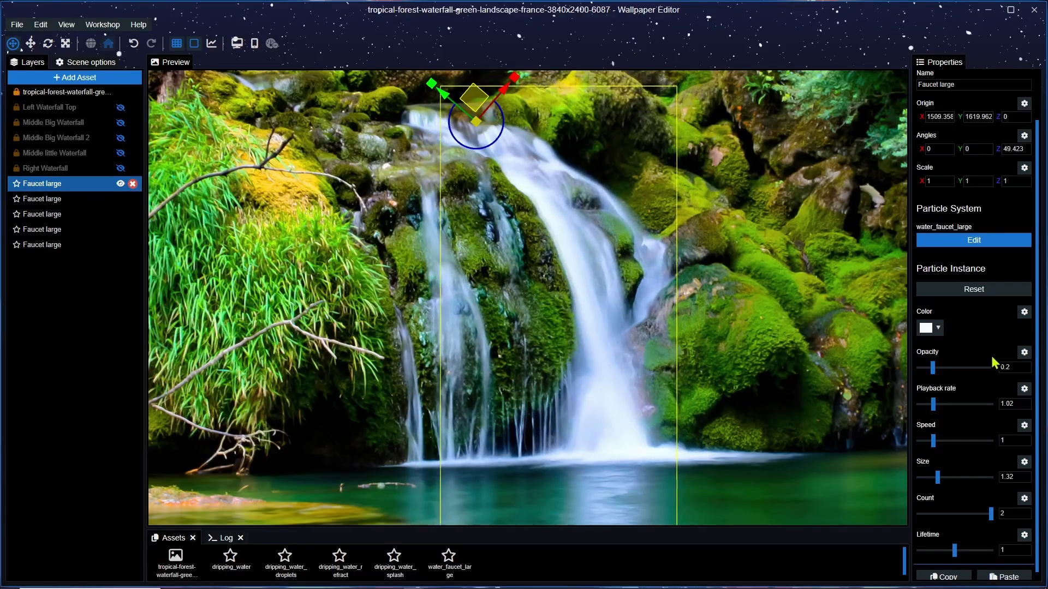
{"action": "left_click", "coordinate": [1022, 405]}
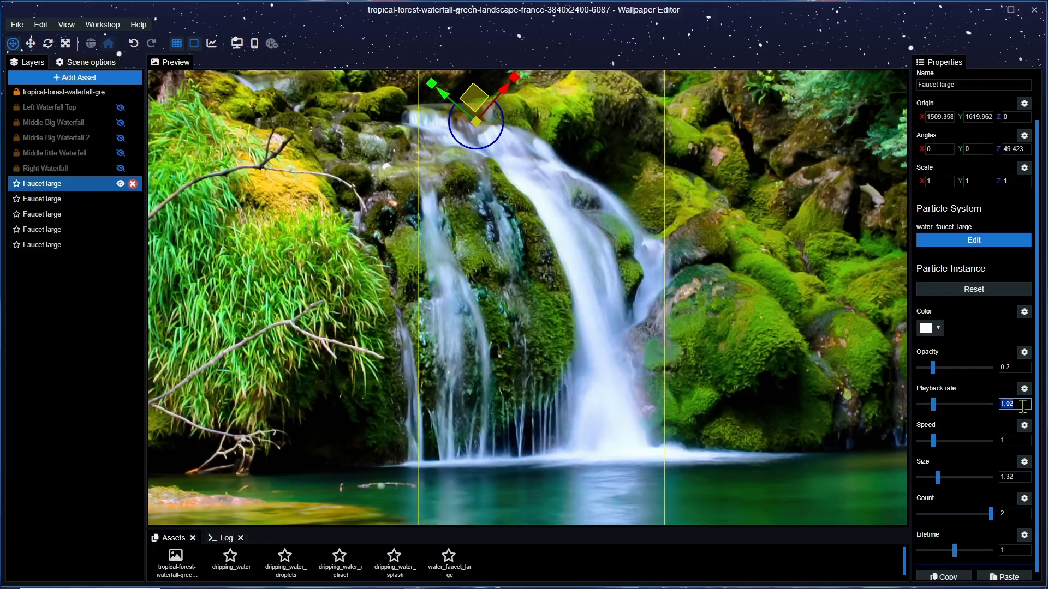
{"action": "type", "text": "0.60"}
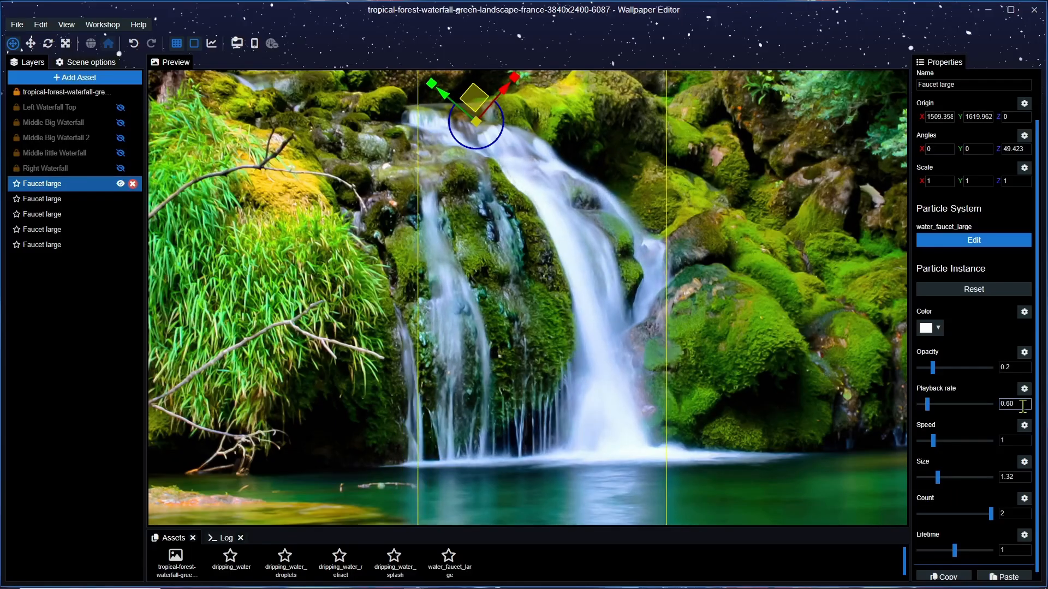
Step: Select the background image layer to view the water without particle outlines, and save the project
{"action": "scroll", "coordinate": [737, 347], "scroll_direction": "down", "scroll_amount": 1}
{"action": "scroll", "coordinate": [736, 340], "scroll_direction": "down", "scroll_amount": 1}
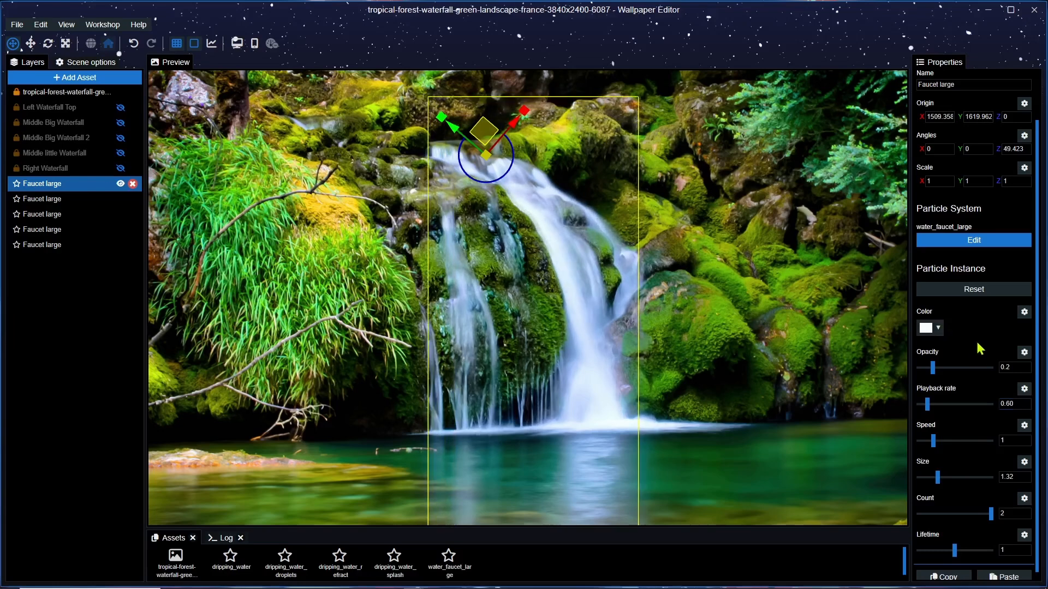
{"action": "left_click", "coordinate": [79, 168], "text": "ctrl"}
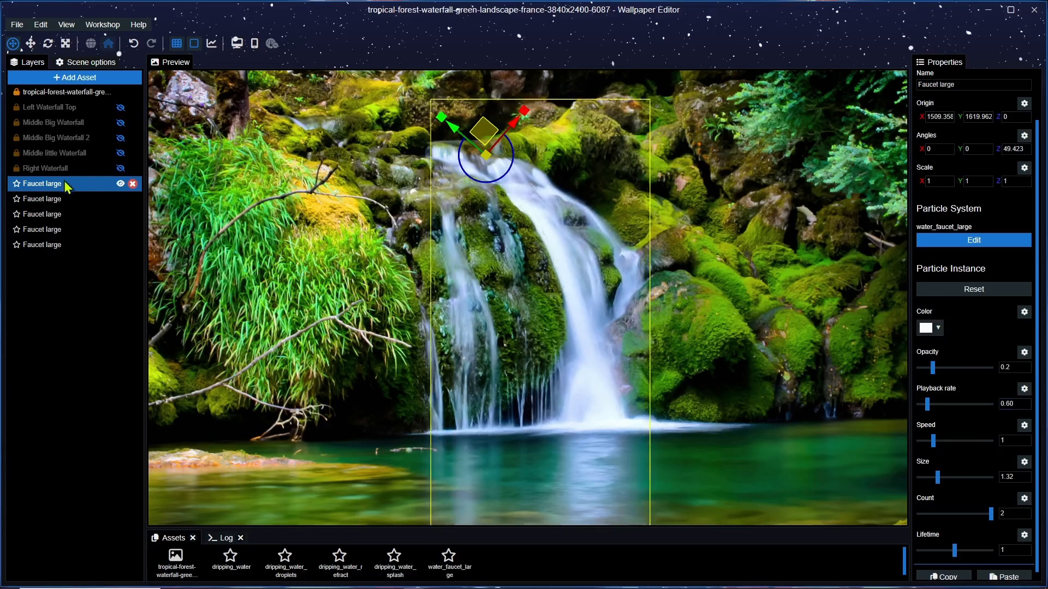
{"action": "left_click", "coordinate": [57, 92]}
{"action": "scroll", "coordinate": [759, 325], "scroll_direction": "down", "scroll_amount": 2}
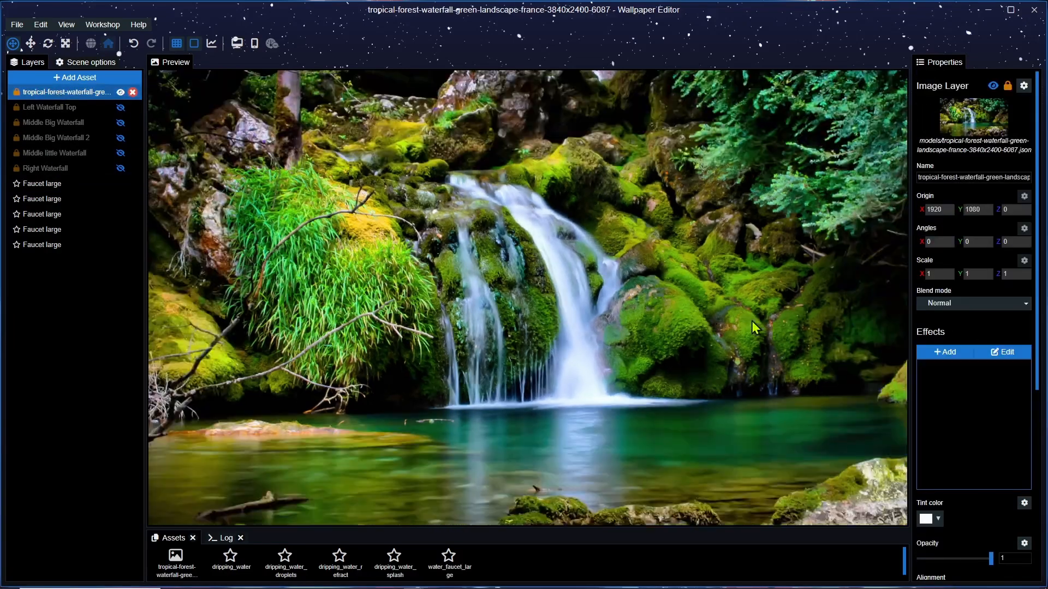
{"action": "key", "text": "ctrl+s"}
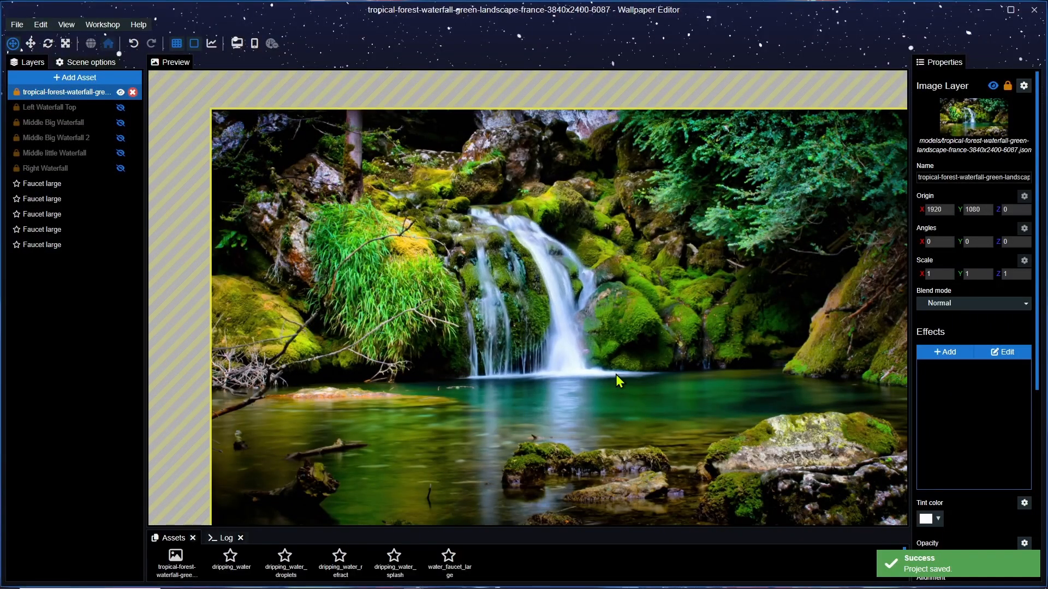
{"action": "scroll", "coordinate": [615, 374], "scroll_direction": "up", "scroll_amount": 2}
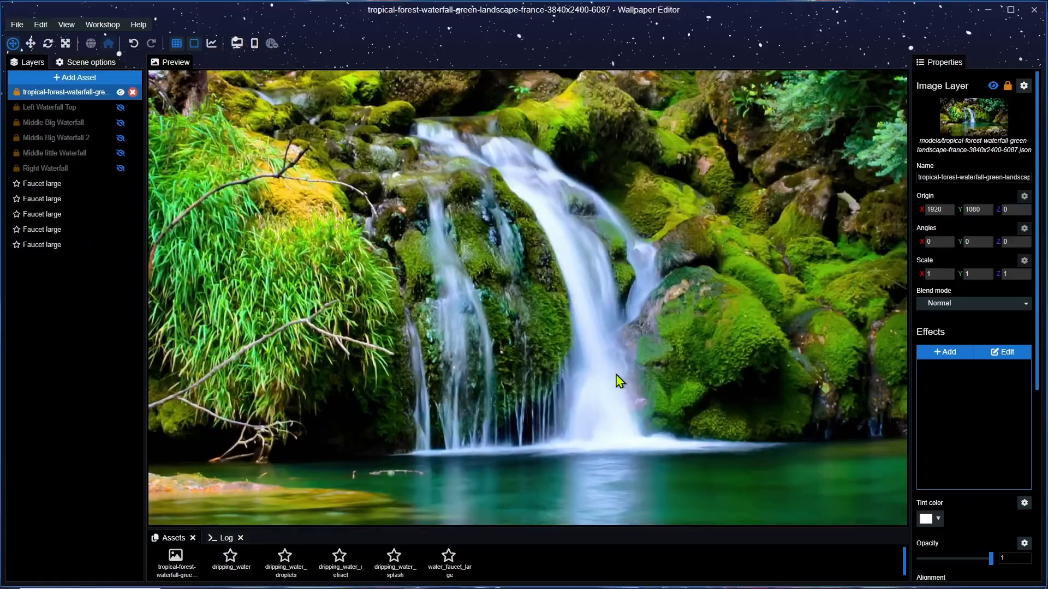
Step: Show the hidden Middle Big Waterfall, Middle Big Waterfall 2, Middle little Waterfall and Right Waterfall layers
{"action": "scroll", "coordinate": [620, 381], "scroll_direction": "up", "scroll_amount": 1}
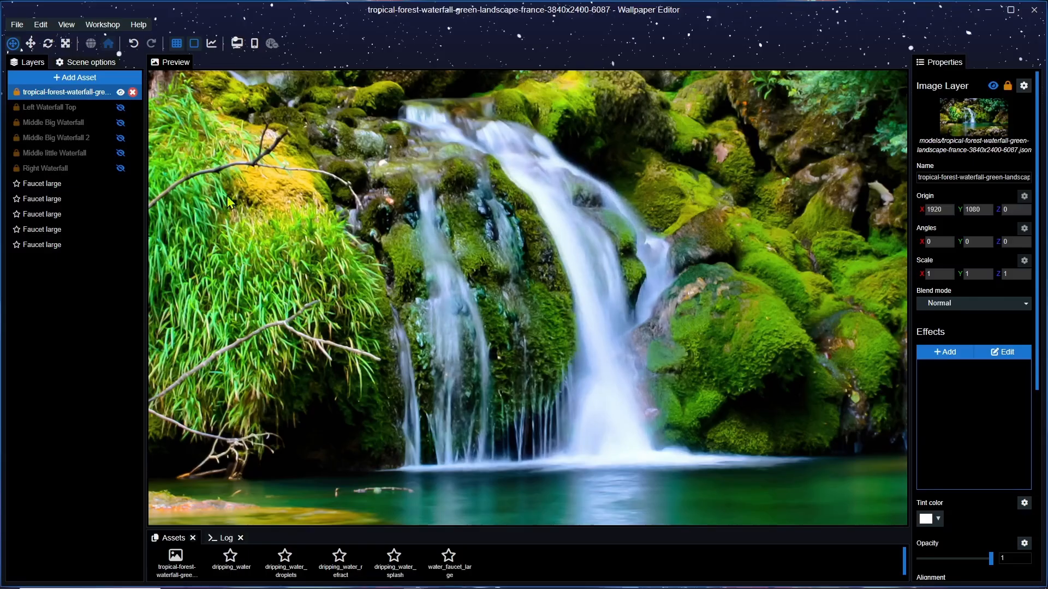
{"action": "left_click", "coordinate": [120, 109]}
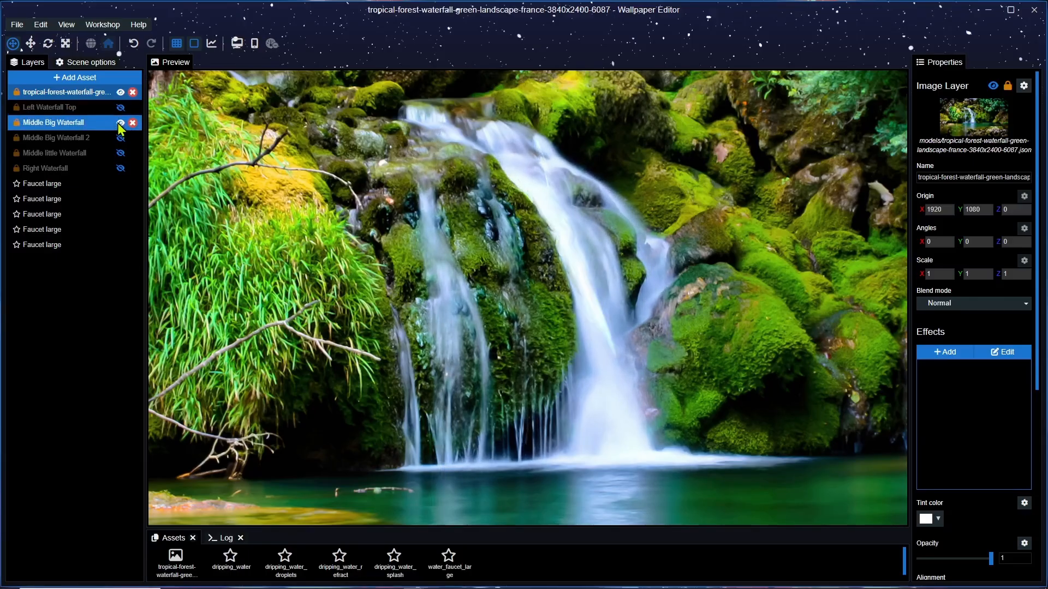
{"action": "left_click", "coordinate": [120, 138]}
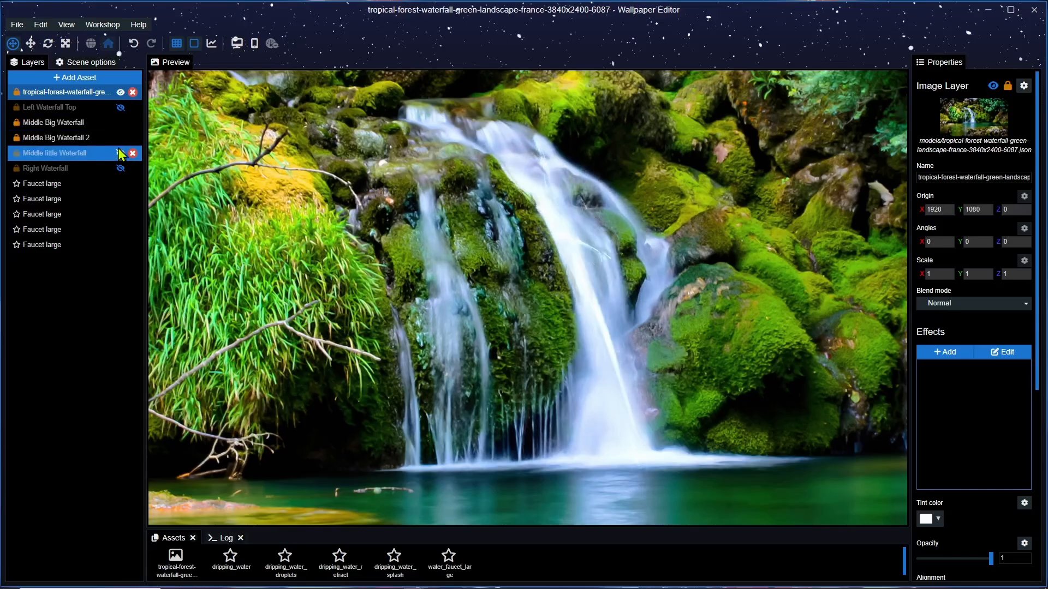
{"action": "left_click", "coordinate": [120, 153]}
{"action": "left_click", "coordinate": [120, 168]}
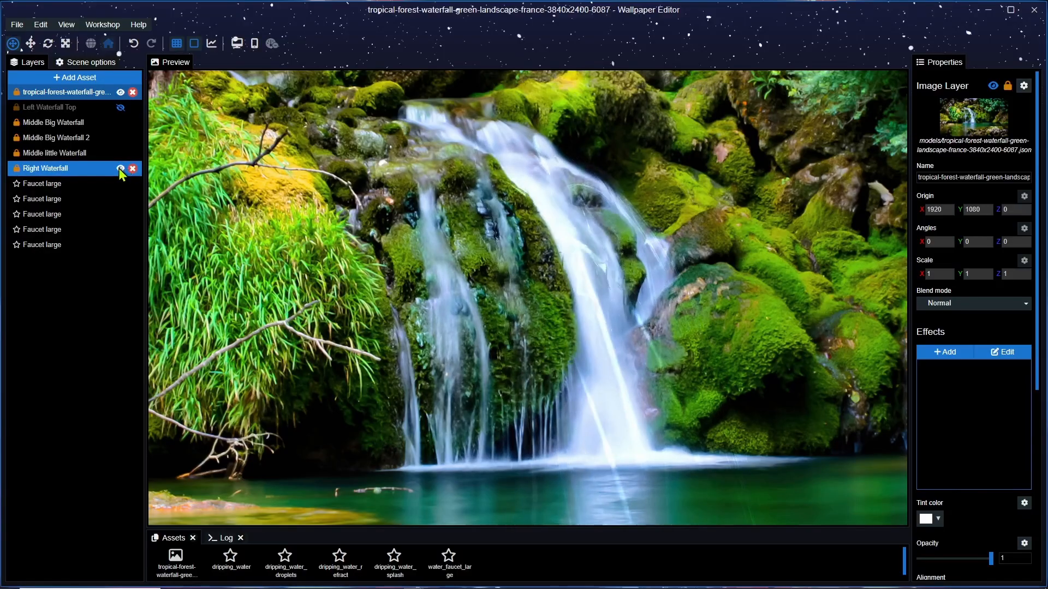
Step: Delete all five named waterfall layers, from Right Waterfall up to Left Waterfall Top, and save the project
{"action": "left_click", "coordinate": [133, 168]}
{"action": "left_click", "coordinate": [133, 153]}
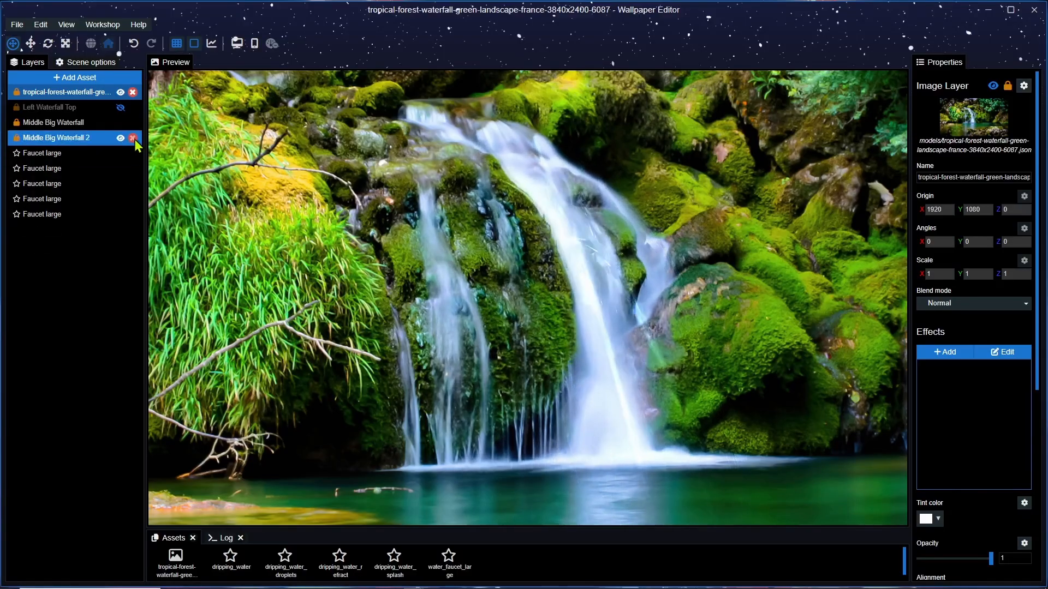
{"action": "left_click", "coordinate": [132, 137]}
{"action": "left_click", "coordinate": [133, 122]}
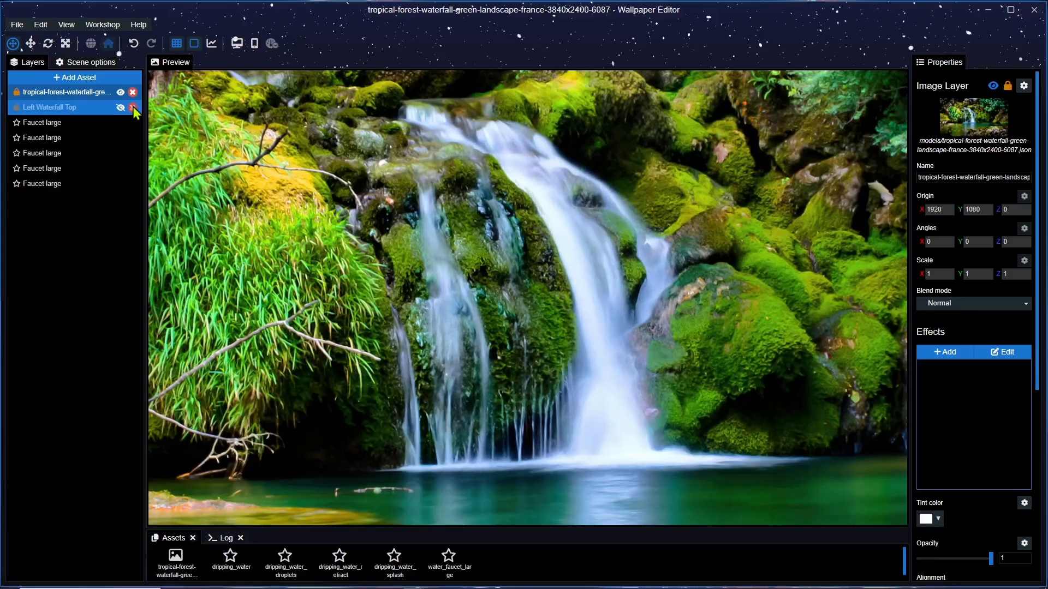
{"action": "left_click", "coordinate": [133, 107]}
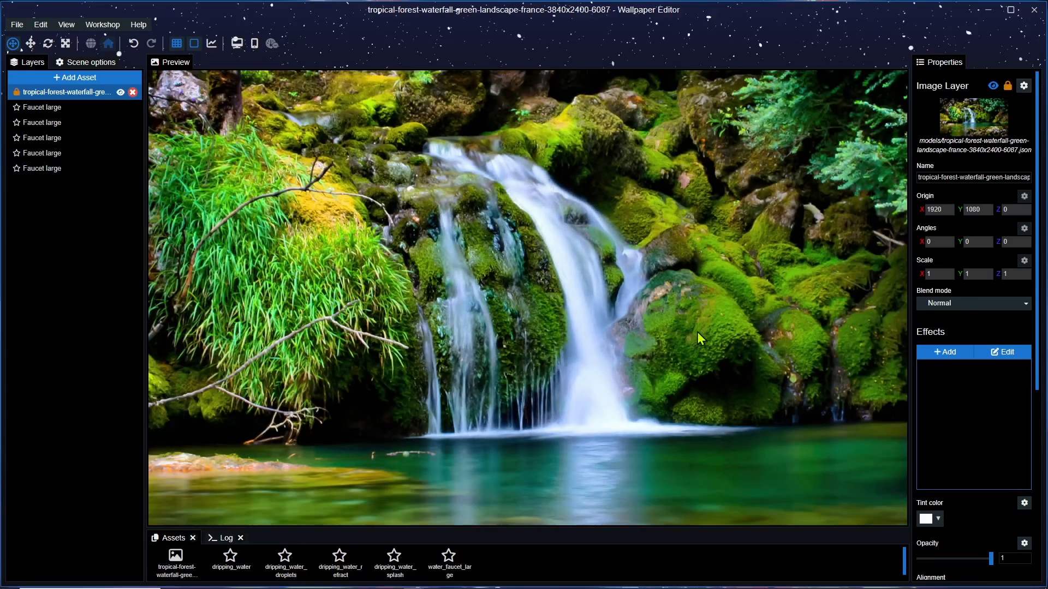
{"action": "key", "text": "ctrl+s"}
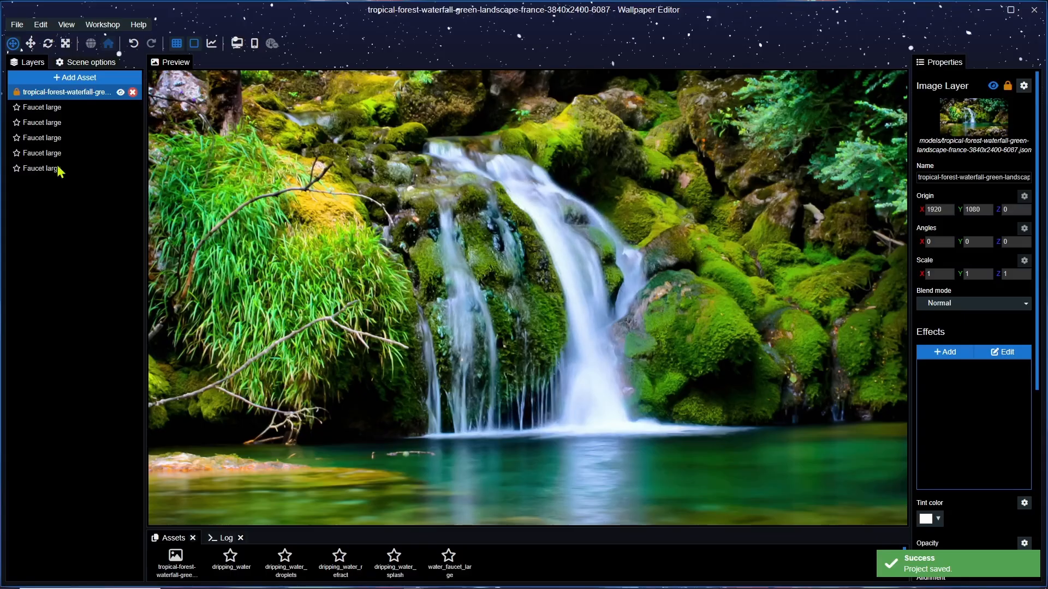
Step: Lock all five Faucet large layers
{"action": "left_click", "coordinate": [17, 110]}
{"action": "left_click", "coordinate": [17, 124]}
{"action": "left_click", "coordinate": [17, 139]}
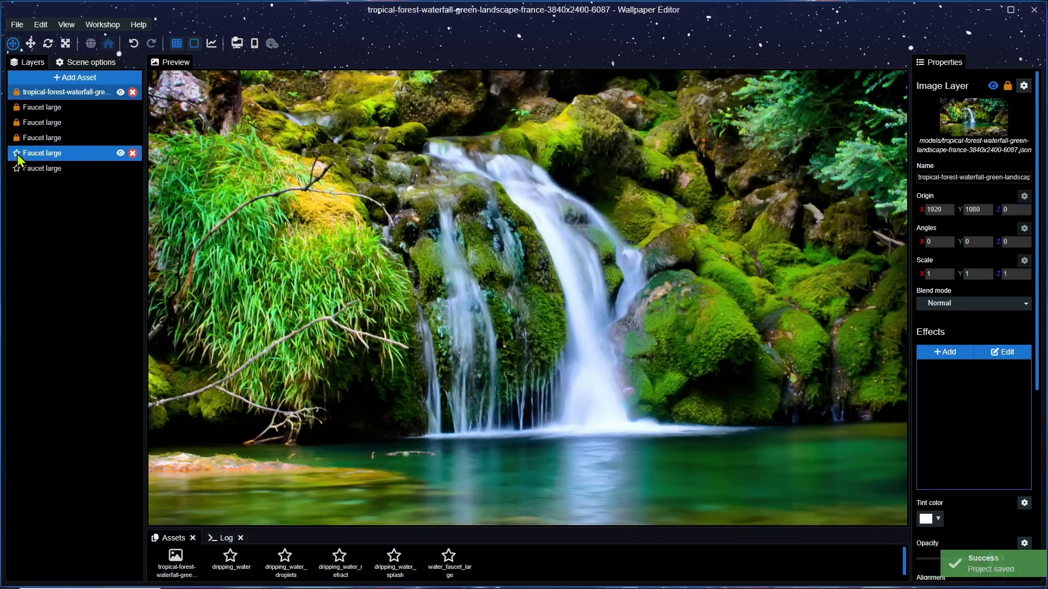
{"action": "left_click", "coordinate": [17, 155]}
{"action": "left_click", "coordinate": [16, 169]}
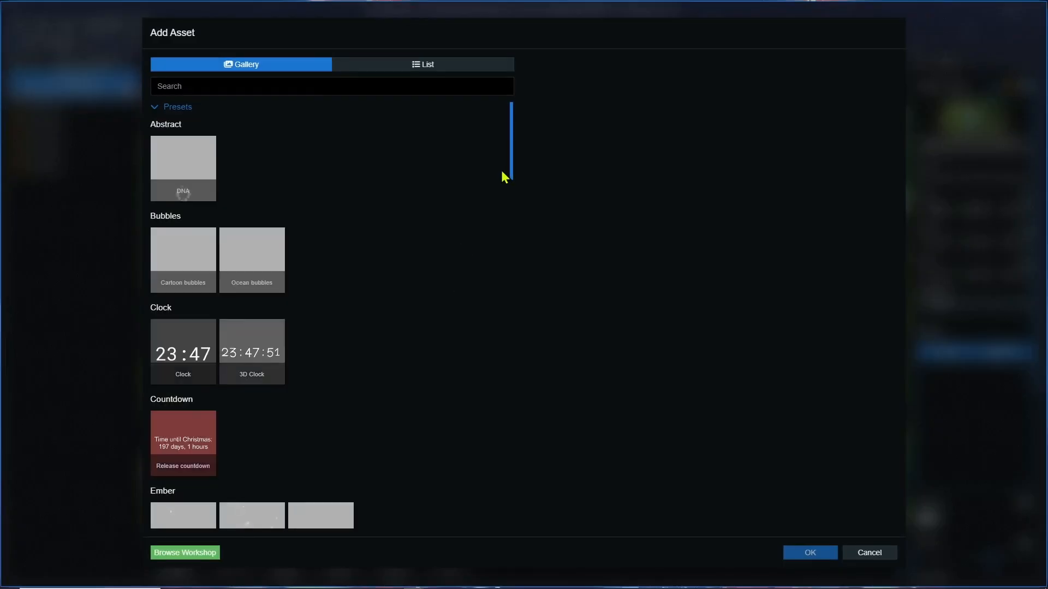
Step: Add the Dripping water preset from the Water category to the scene
{"action": "left_click_drag", "start_coordinate": [512, 149], "coordinate": [496, 511]}
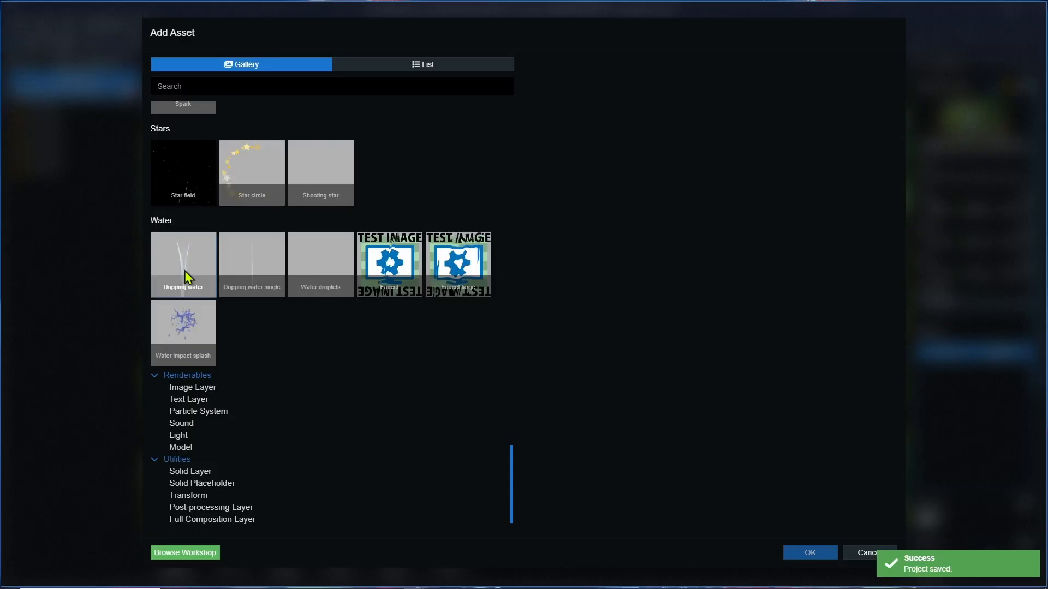
{"action": "left_click", "coordinate": [186, 276]}
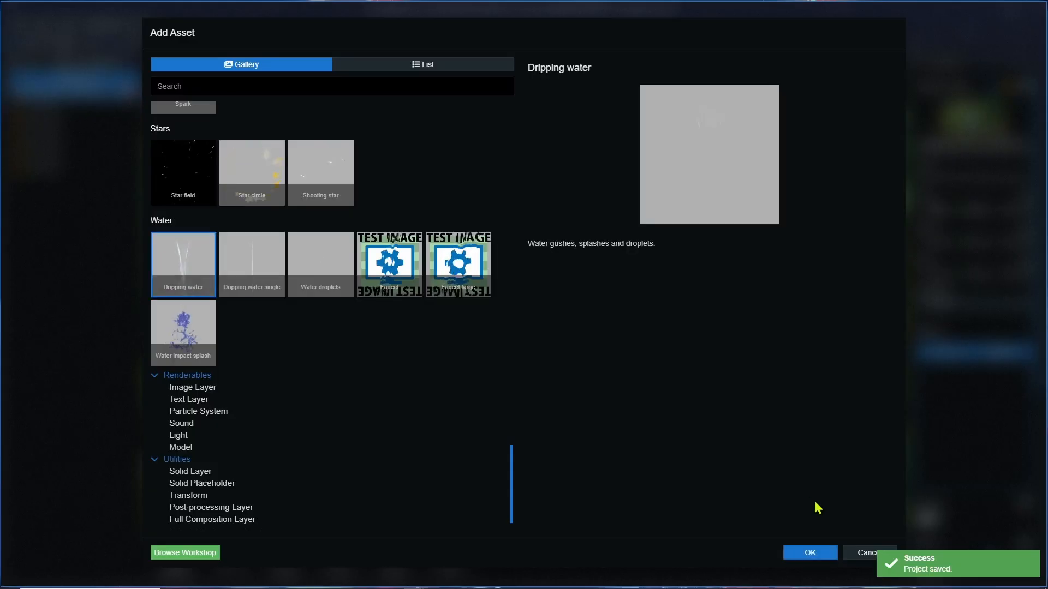
{"action": "left_click", "coordinate": [810, 553]}
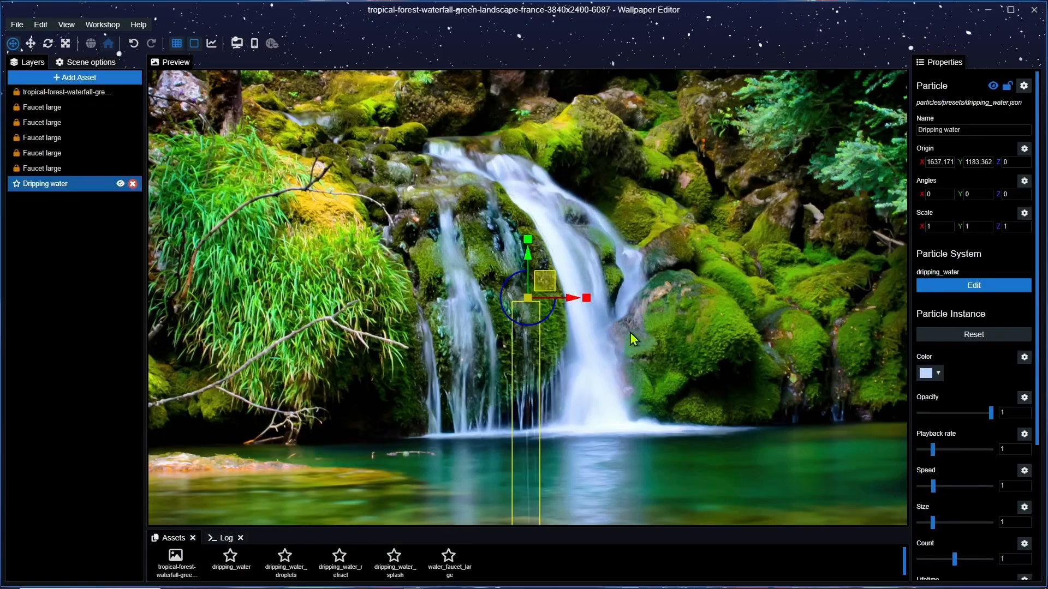
Step: Position the Dripping water particle over the thin streams left of the main fall, origin about X 1614, Y 937, rotated about 7.2° around Z
{"action": "left_click_drag", "start_coordinate": [548, 279], "coordinate": [539, 372]}
{"action": "scroll", "coordinate": [607, 458], "scroll_direction": "up", "scroll_amount": 3}
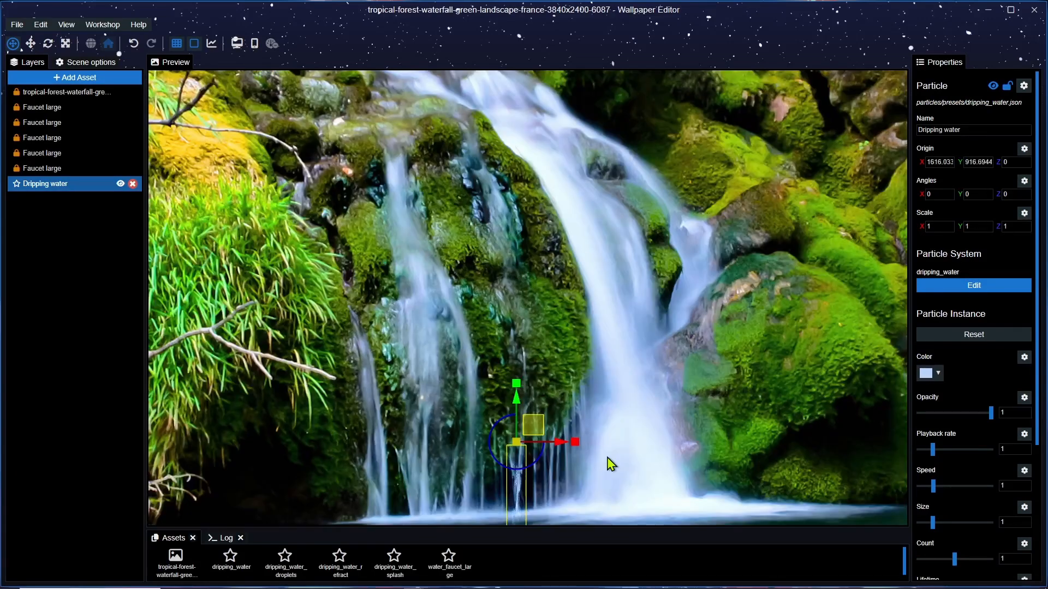
{"action": "scroll", "coordinate": [611, 464], "scroll_direction": "up", "scroll_amount": 3}
{"action": "left_click_drag", "start_coordinate": [611, 464], "coordinate": [600, 220]}
{"action": "left_click_drag", "start_coordinate": [494, 394], "coordinate": [494, 282]}
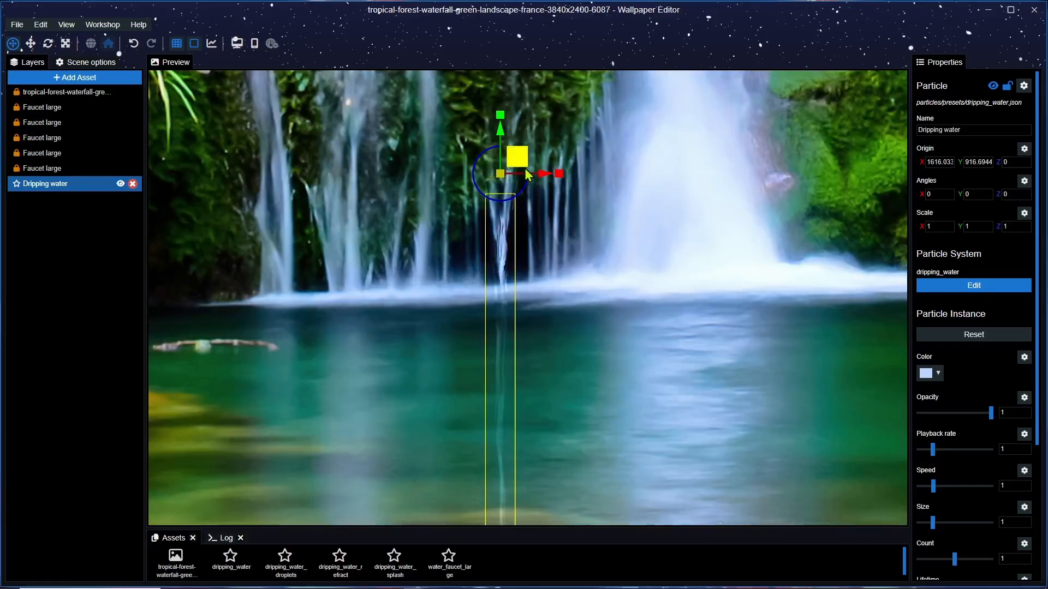
{"action": "scroll", "coordinate": [643, 241], "scroll_direction": "down", "scroll_amount": 2}
{"action": "left_click_drag", "start_coordinate": [643, 240], "coordinate": [658, 312]}
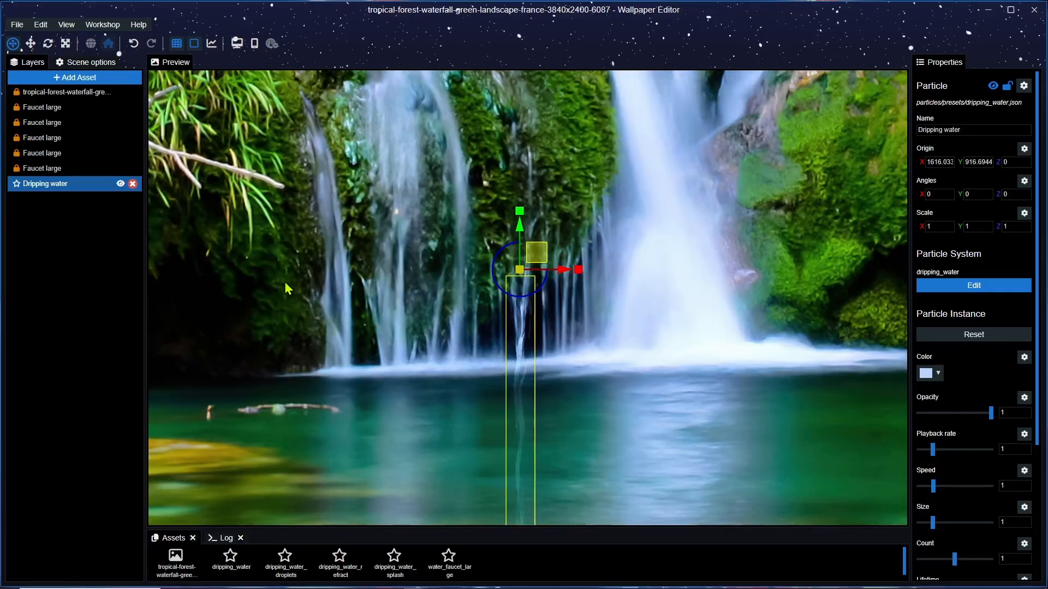
{"action": "left_click_drag", "start_coordinate": [541, 254], "coordinate": [413, 289]}
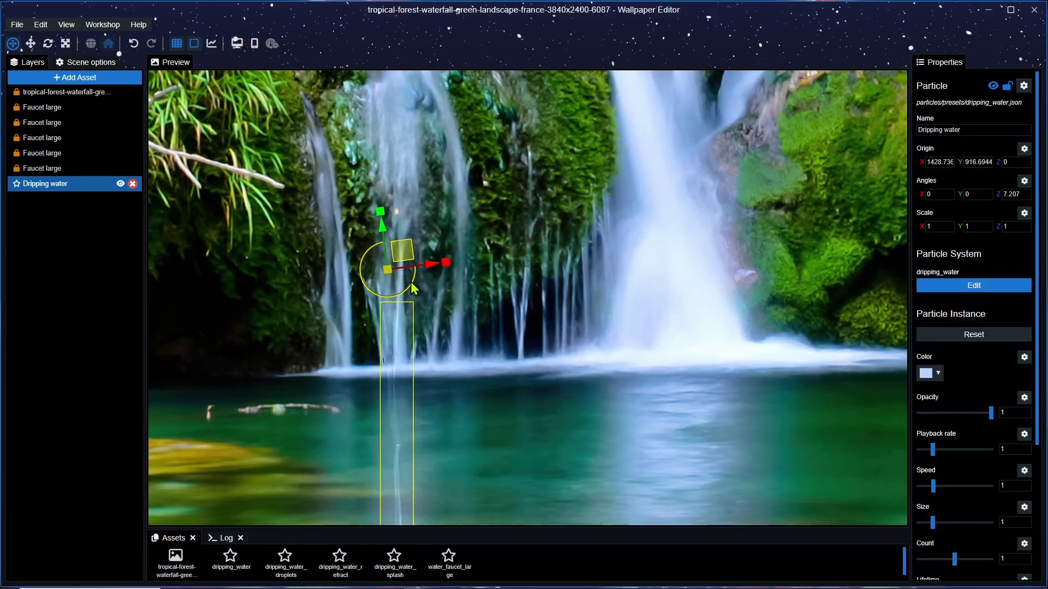
{"action": "left_click_drag", "start_coordinate": [404, 252], "coordinate": [533, 243]}
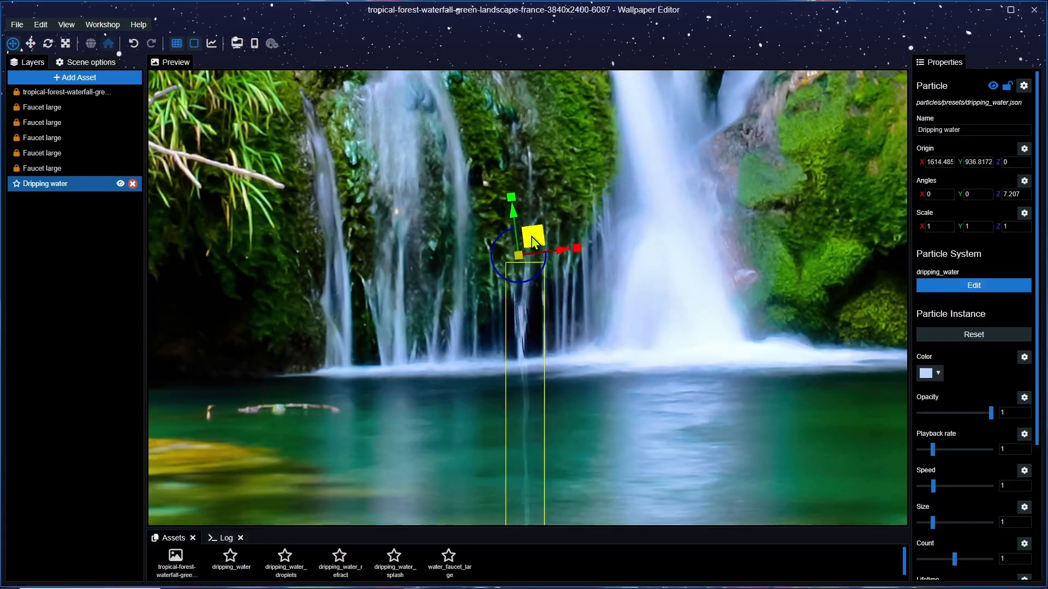
Step: Set the Dripping water particle's opacity to 0.6 and its lifetime to 0.45
{"action": "left_click_drag", "start_coordinate": [992, 412], "coordinate": [963, 416]}
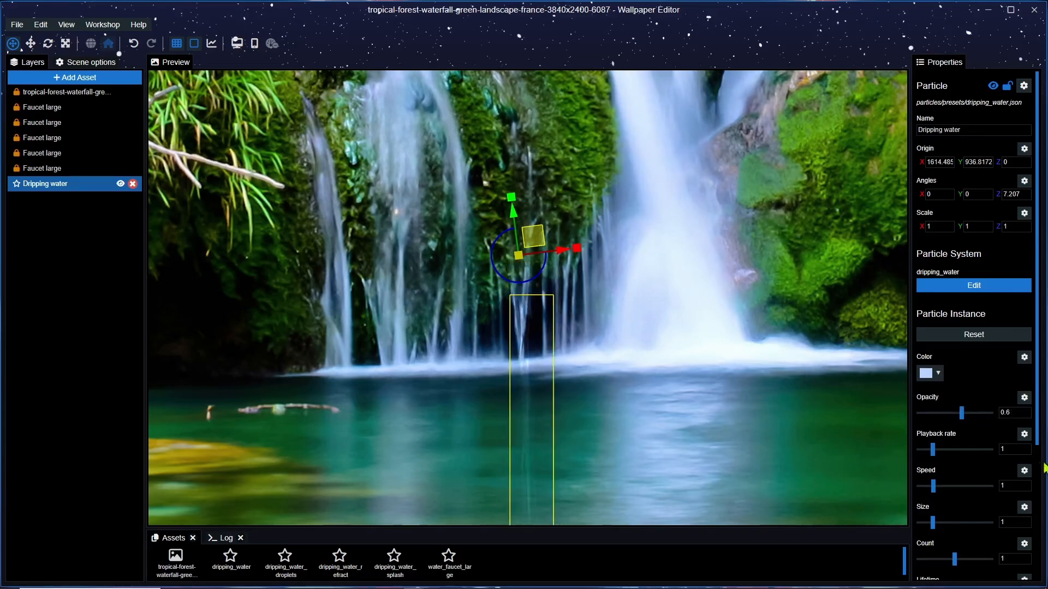
{"action": "scroll", "coordinate": [963, 527], "scroll_direction": "down", "scroll_amount": 3}
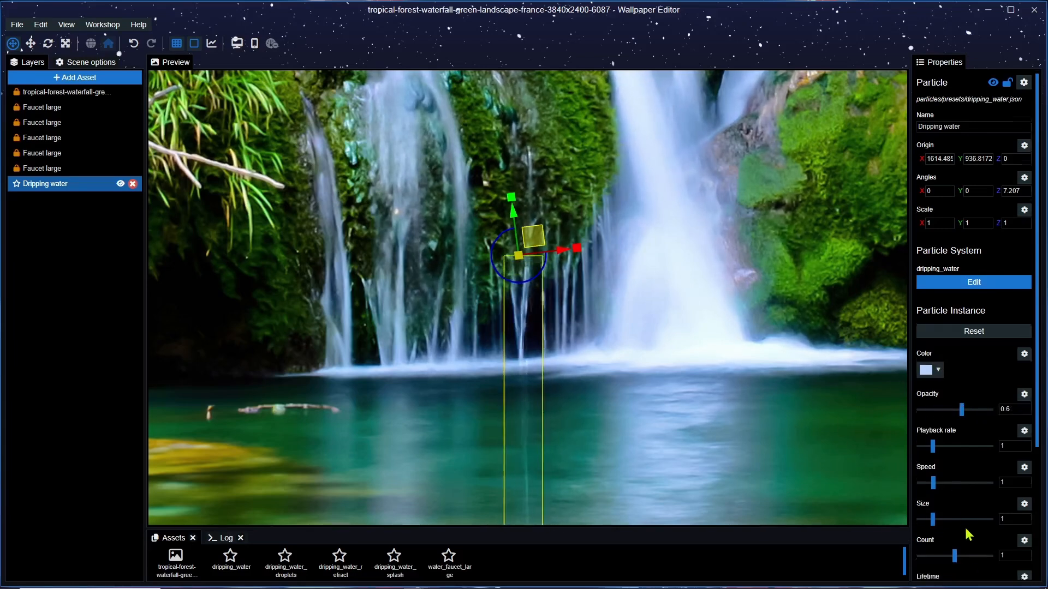
{"action": "mouse_move", "coordinate": [955, 487]}
{"action": "left_mouse_down"}
{"action": "mouse_move", "coordinate": [925, 487]}
{"action": "mouse_move", "coordinate": [941, 490]}
{"action": "left_mouse_up"}
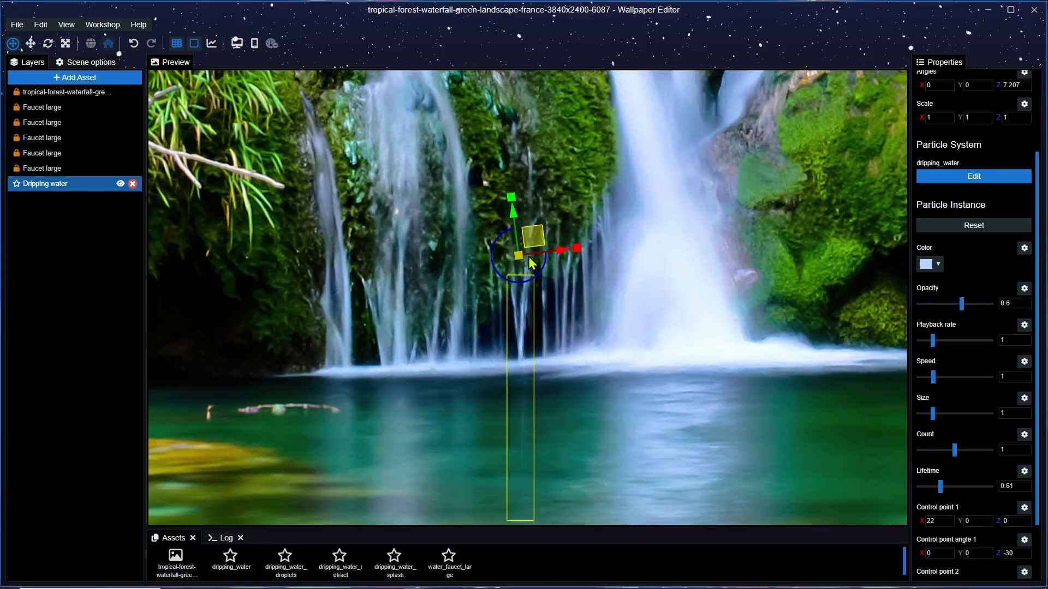
{"action": "left_click", "coordinate": [934, 486]}
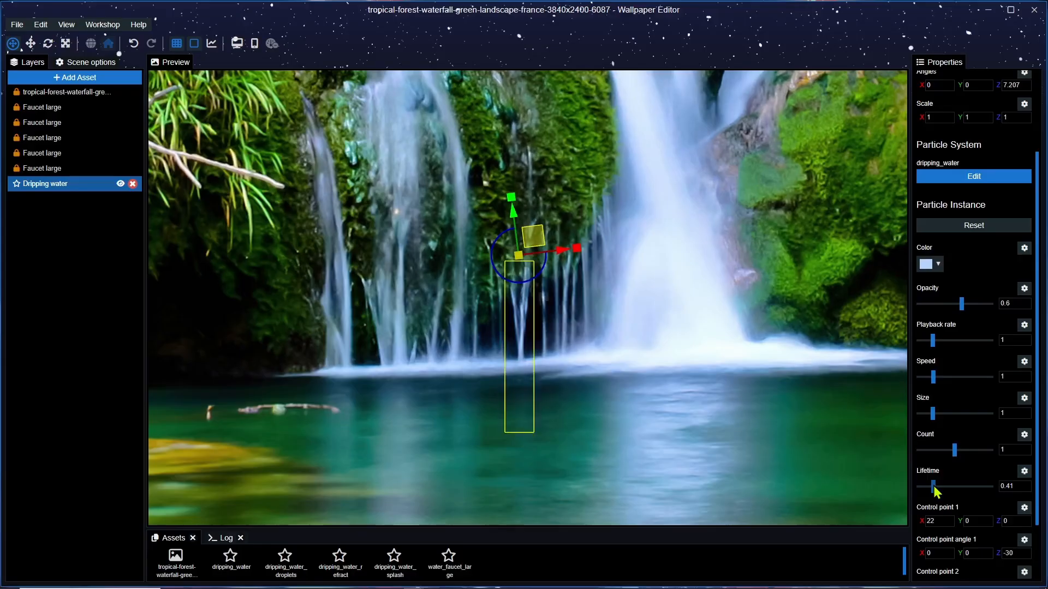
{"action": "left_click", "coordinate": [1024, 486]}
{"action": "type", "text": "0"}
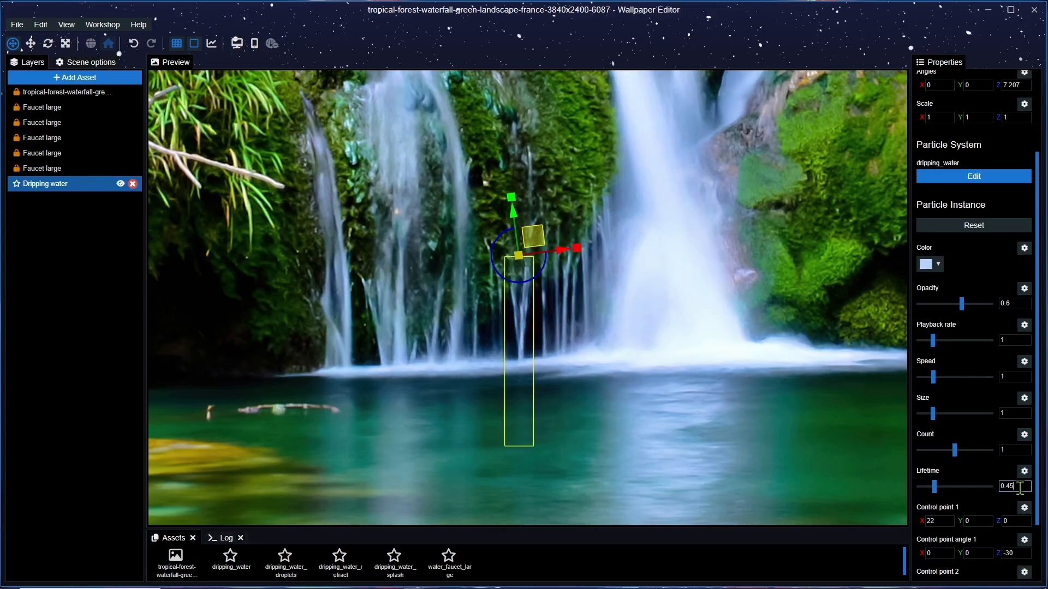
{"action": "left_click", "coordinate": [590, 560]}
Step: Duplicate the Dripping water layer and move the copy right to the neighbouring thin streams, origin about X 1659, Y 945
{"action": "right_click", "coordinate": [36, 190]}
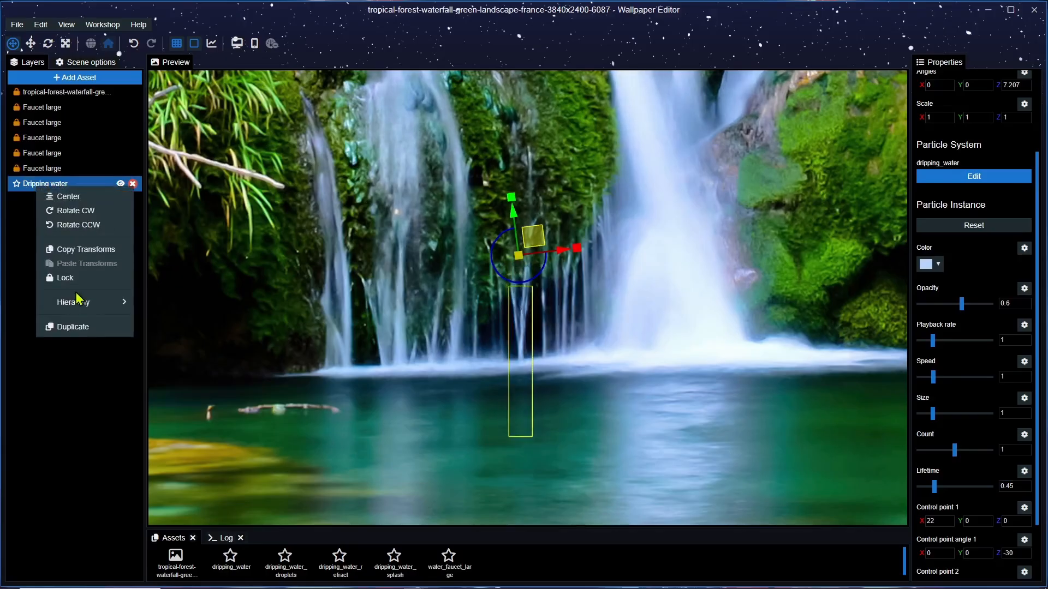
{"action": "left_click", "coordinate": [71, 329]}
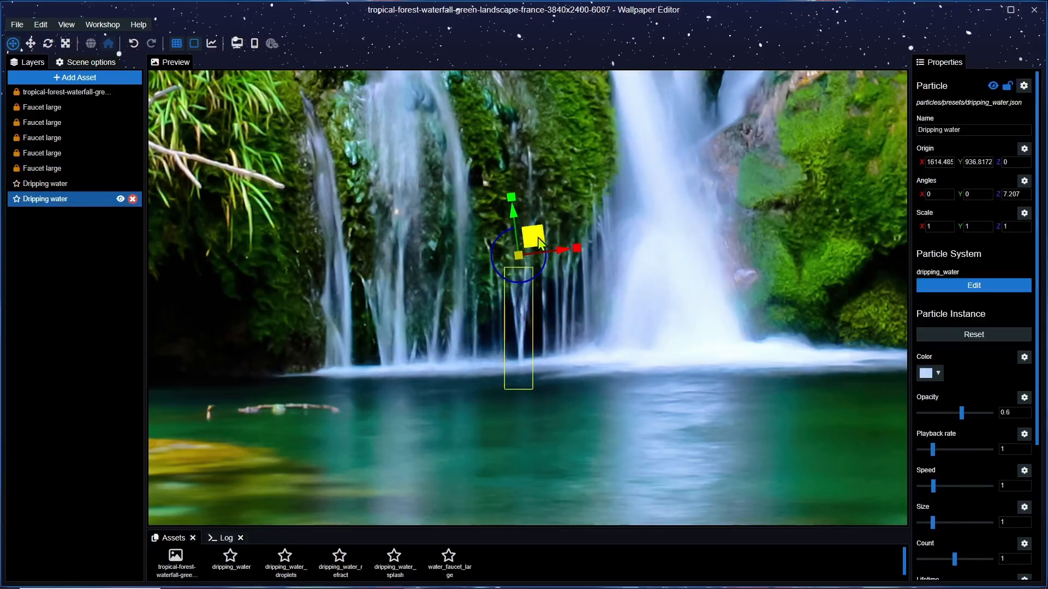
{"action": "left_click_drag", "start_coordinate": [539, 241], "coordinate": [571, 239]}
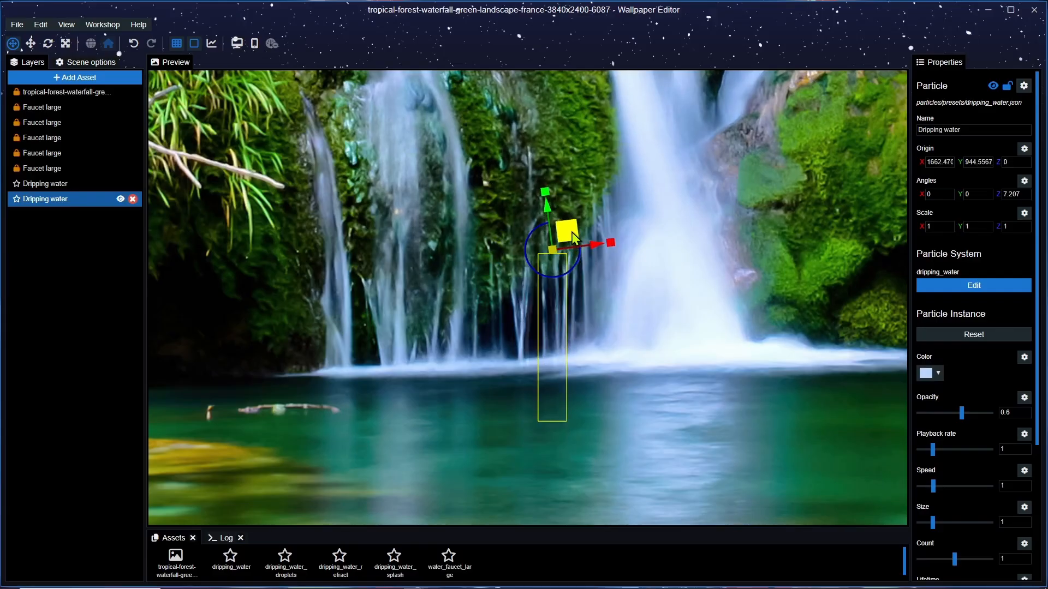
Step: Duplicate the second Dripping water layer and move the copy left of the first one, origin about X 1580, Y 915
{"action": "right_click", "coordinate": [70, 201]}
{"action": "left_click", "coordinate": [102, 344]}
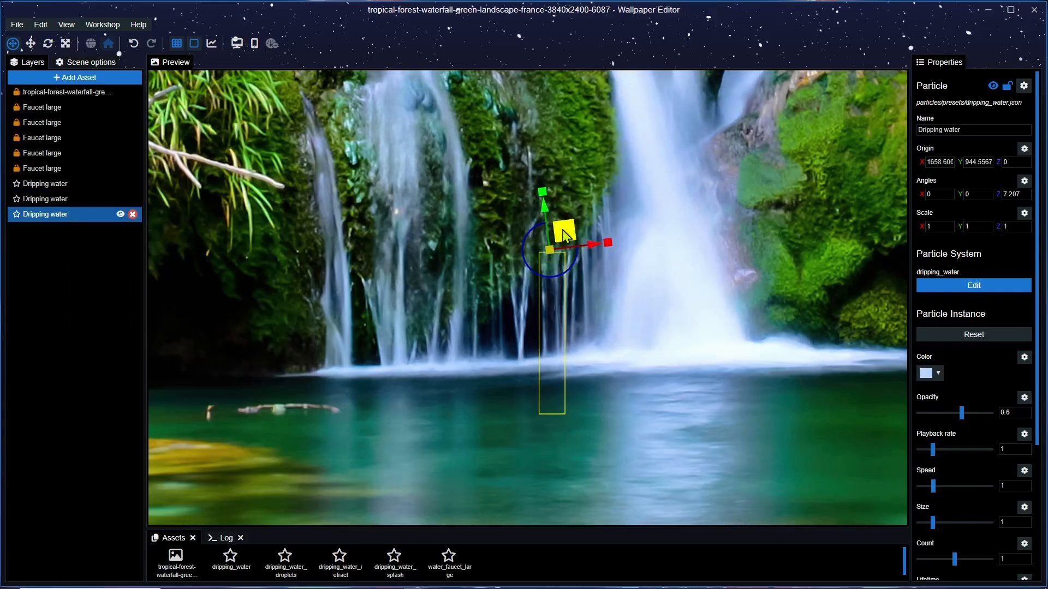
{"action": "left_click_drag", "start_coordinate": [567, 232], "coordinate": [515, 255]}
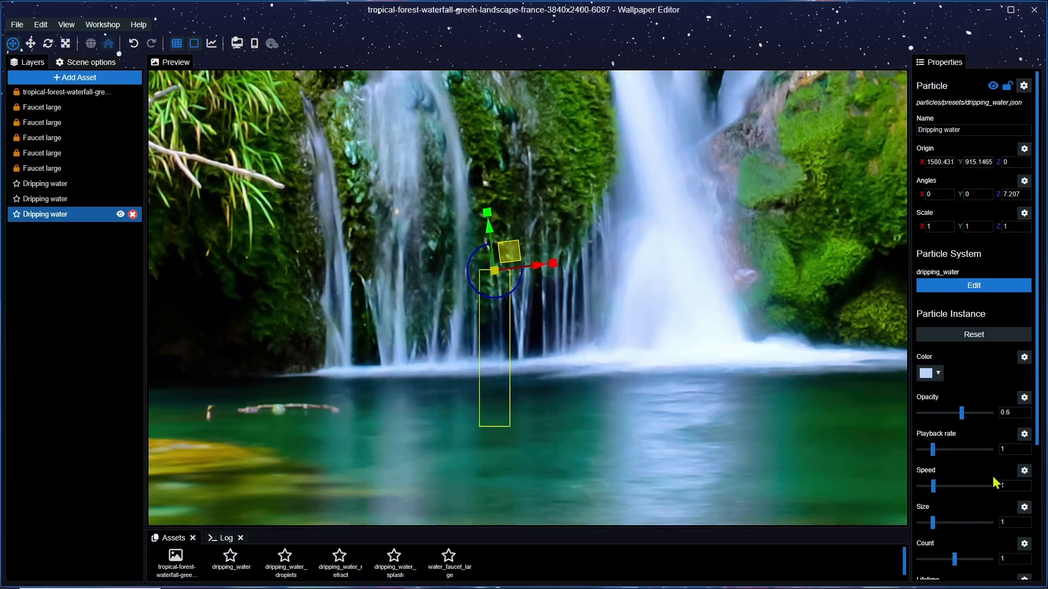
Step: Set the leftmost Dripping water copy's lifetime to 0.40 and lock its layer
{"action": "scroll", "coordinate": [989, 486], "scroll_direction": "down", "scroll_amount": 2}
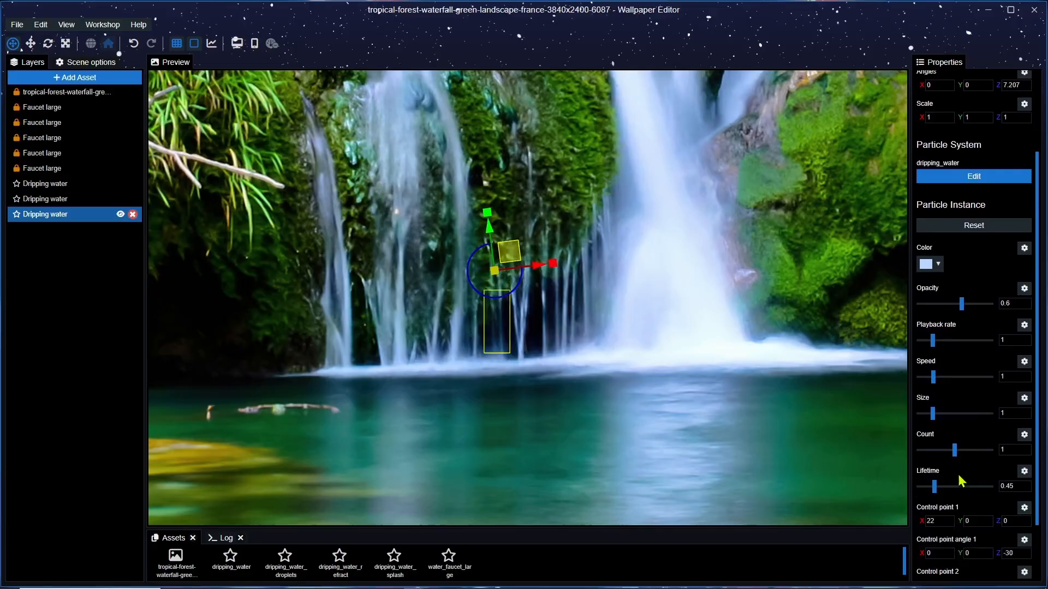
{"action": "left_click", "coordinate": [1019, 486]}
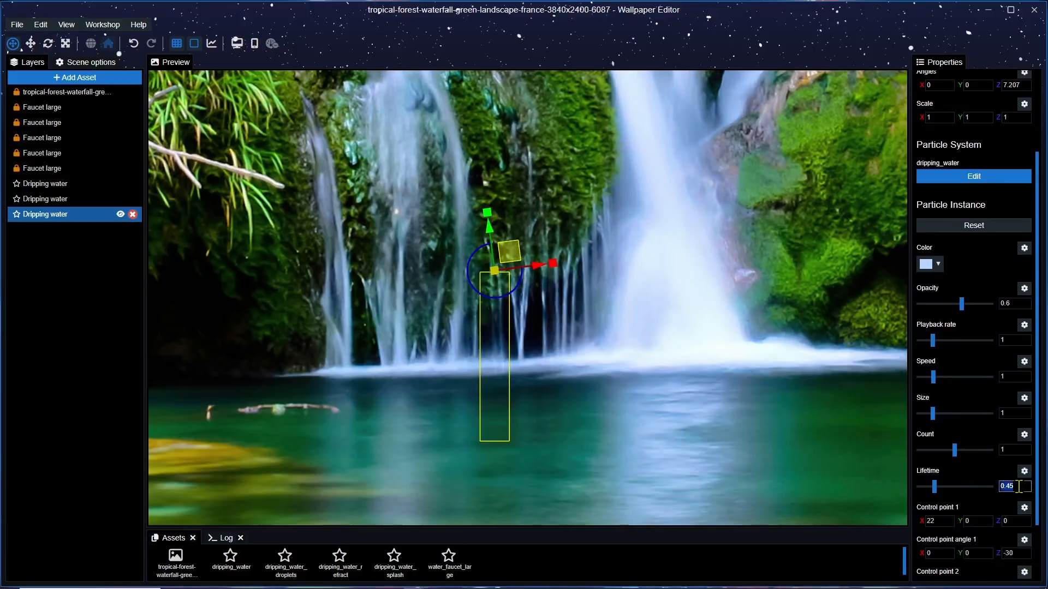
{"action": "type", "text": "0.40"}
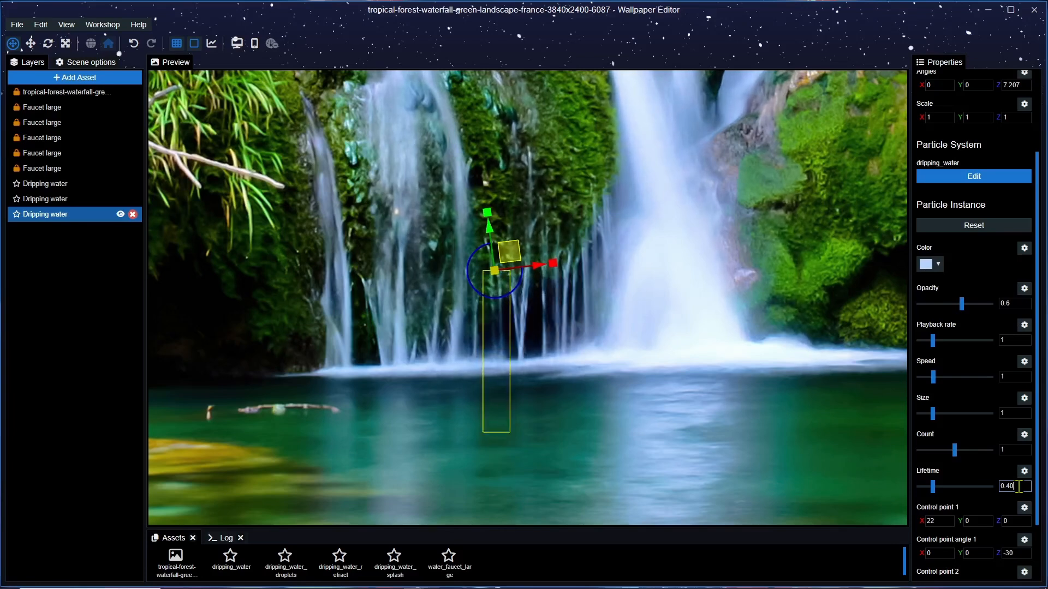
Step: Duplicate the second Dripping water layer again and move the copy beside the main fall, origin about X 1708, Y 976
{"action": "left_click", "coordinate": [56, 201], "text": "ctrl"}
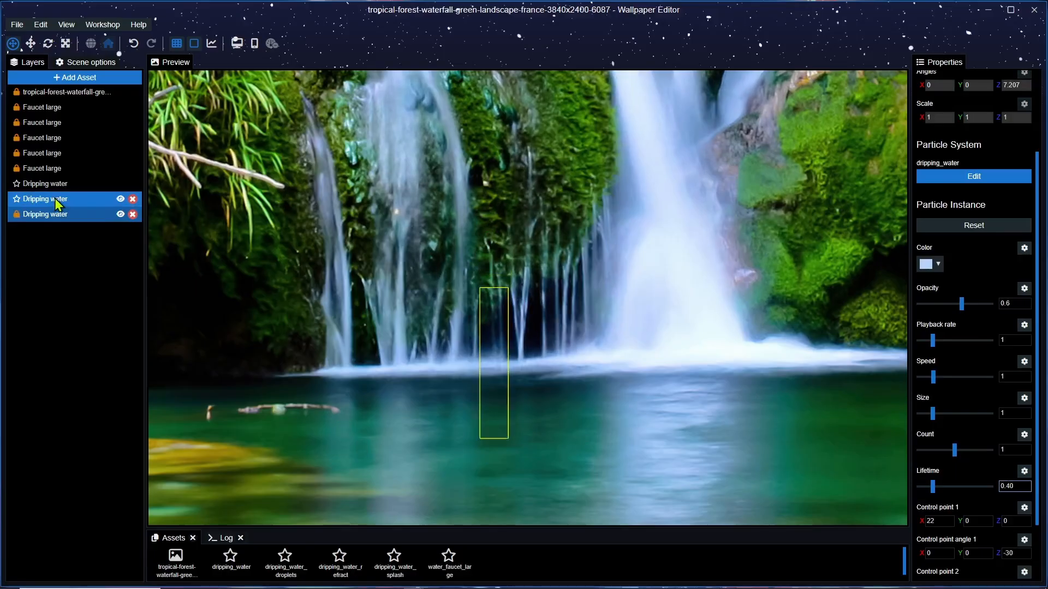
{"action": "left_click", "coordinate": [57, 201]}
{"action": "right_click", "coordinate": [57, 201]}
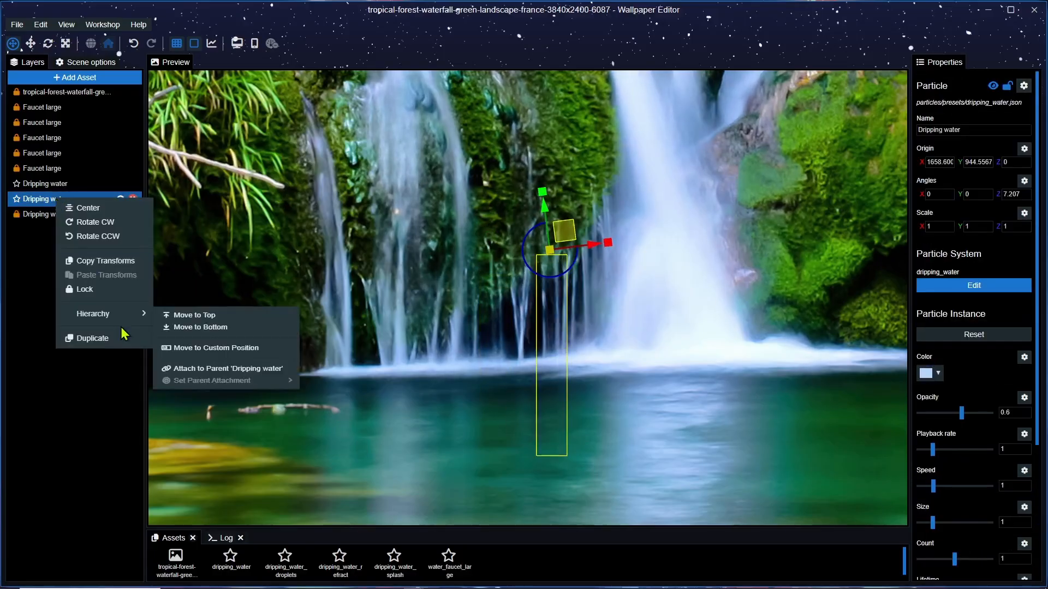
{"action": "left_click", "coordinate": [90, 340]}
{"action": "left_click", "coordinate": [52, 219]}
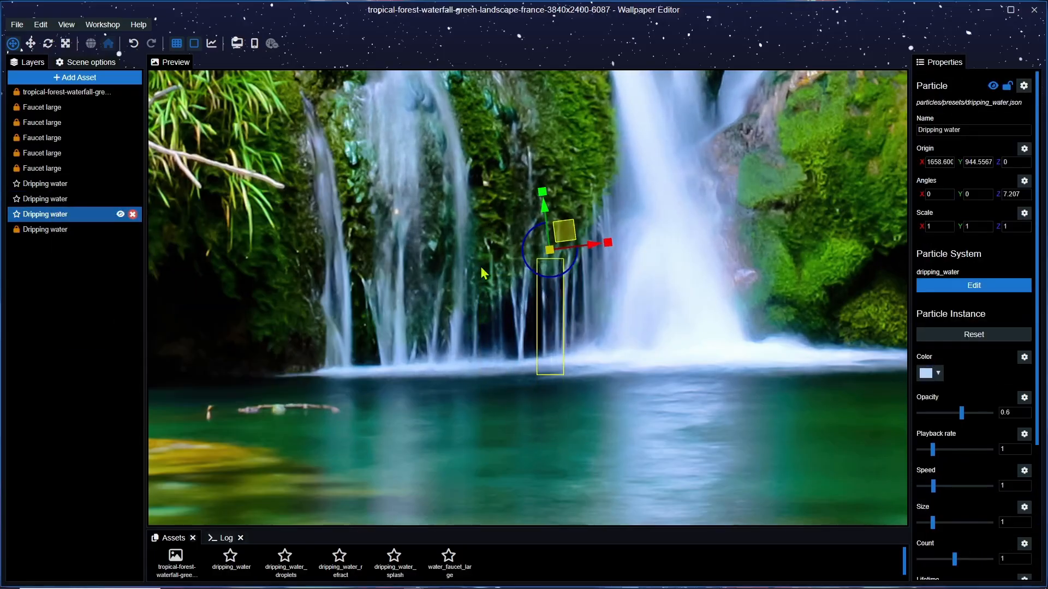
{"action": "left_click_drag", "start_coordinate": [579, 242], "coordinate": [606, 217]}
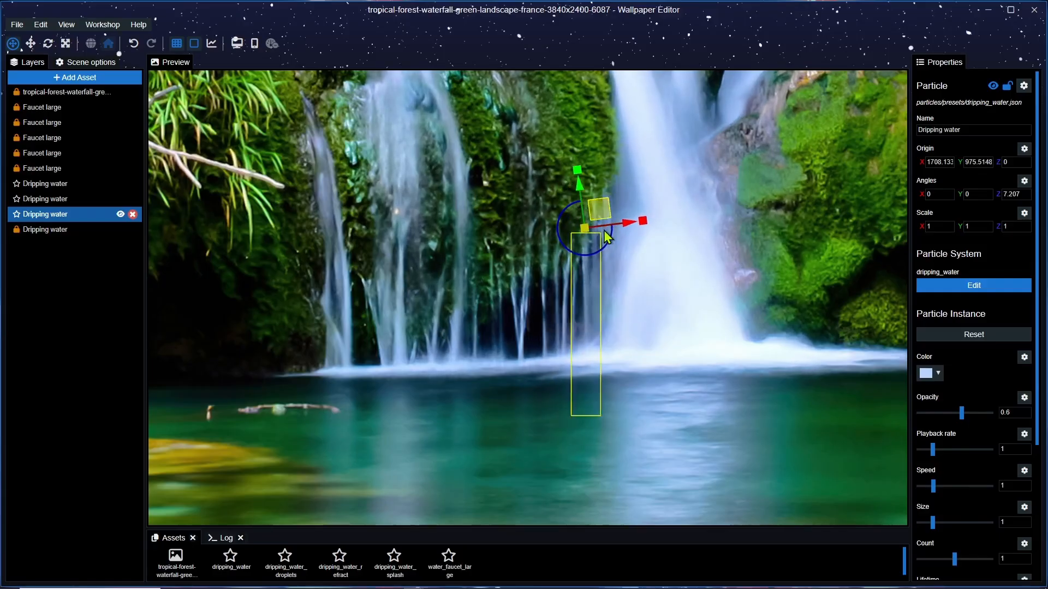
Step: Rotate the Dripping water copy beside the main fall to Z 15.991 and raise its origin to about Y 979
{"action": "left_click_drag", "start_coordinate": [607, 245], "coordinate": [611, 242]}
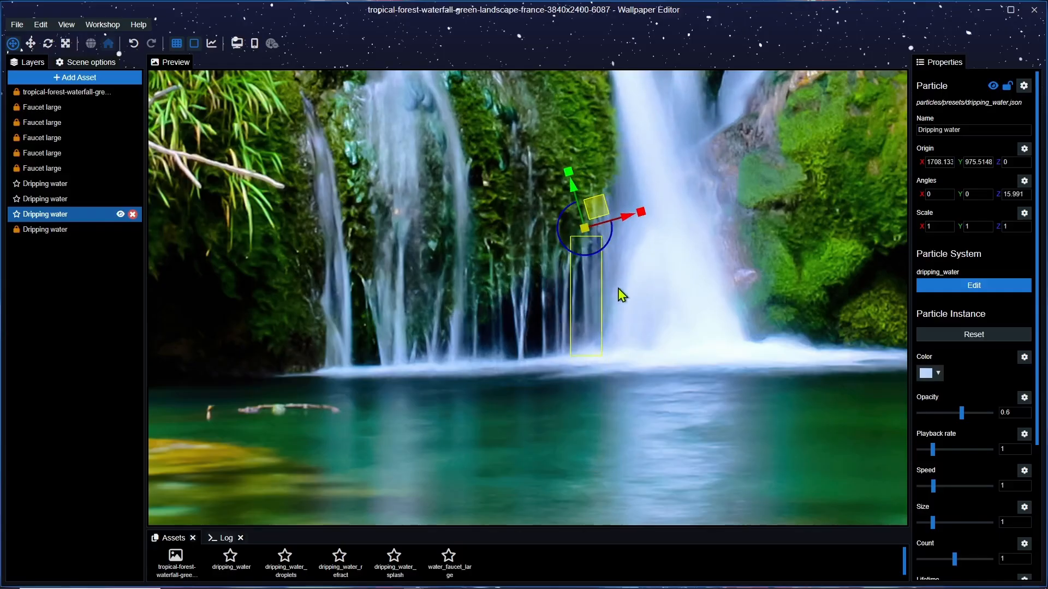
{"action": "left_click_drag", "start_coordinate": [595, 205], "coordinate": [595, 202]}
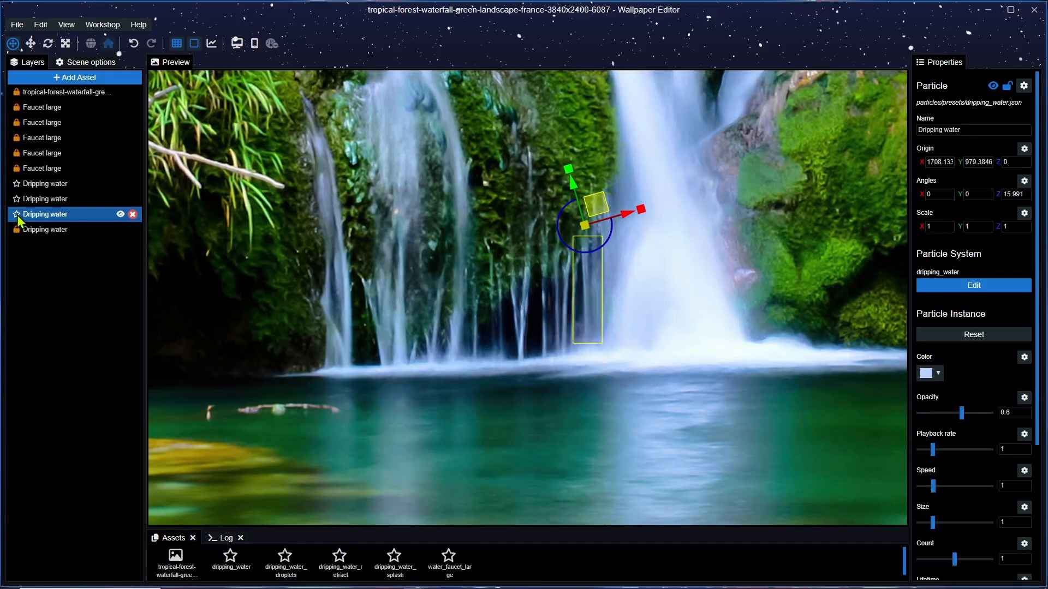
Step: Lock the remaining unlocked Dripping water layers and save the project
{"action": "left_click", "coordinate": [21, 199], "text": "ctrl"}
{"action": "left_click", "coordinate": [18, 184]}
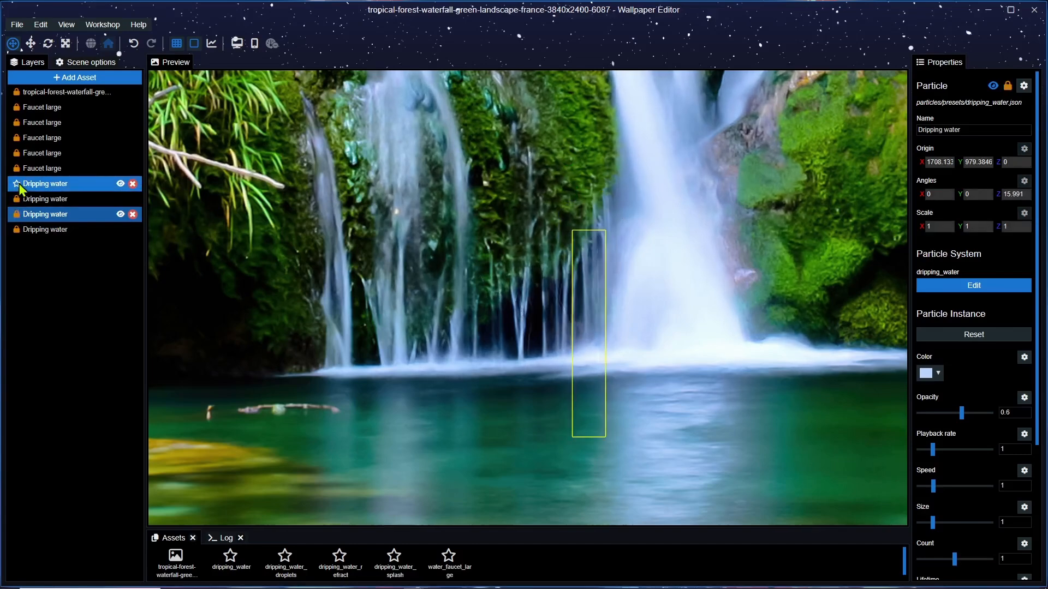
{"action": "left_click_drag", "start_coordinate": [527, 282], "coordinate": [215, 264]}
{"action": "left_click_drag", "start_coordinate": [318, 230], "coordinate": [625, 252]}
{"action": "scroll", "coordinate": [626, 257], "scroll_direction": "down", "scroll_amount": 6}
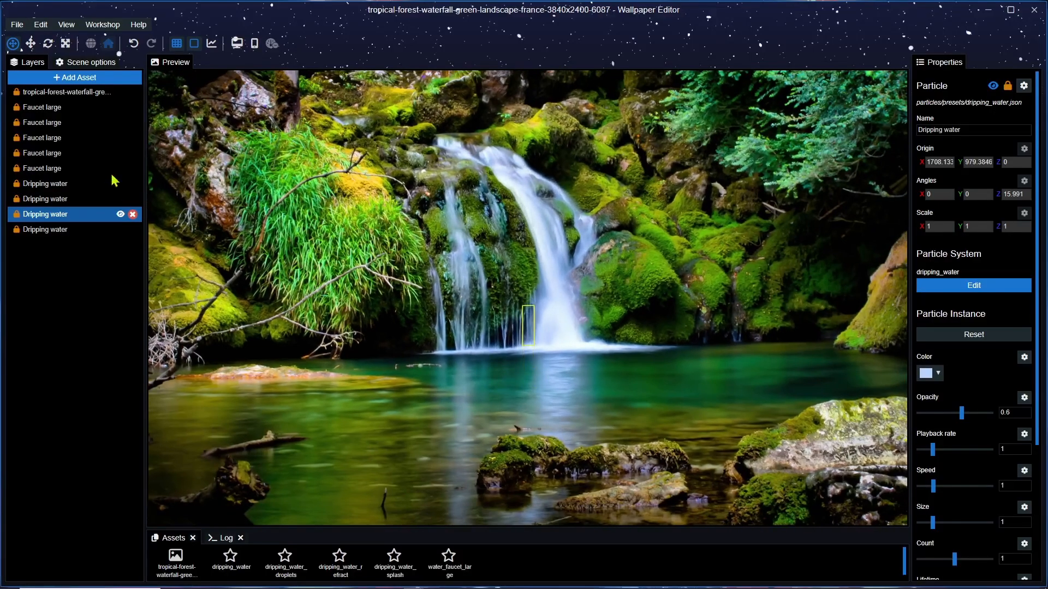
{"action": "left_click", "coordinate": [572, 365]}
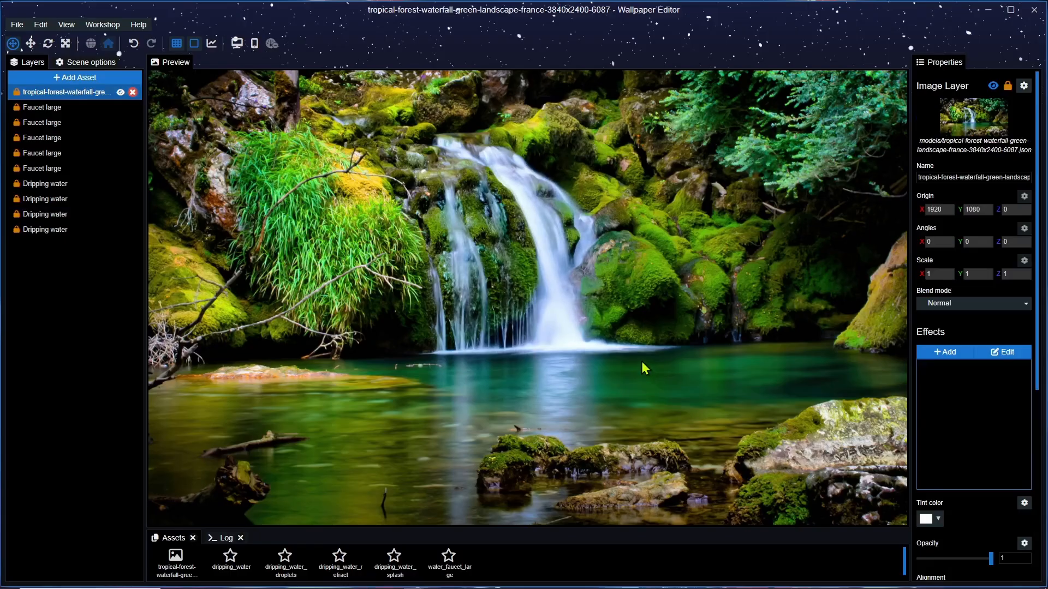
{"action": "key", "text": "ctrl+s"}
{"action": "scroll", "coordinate": [602, 298], "scroll_direction": "down", "scroll_amount": 1}
{"action": "scroll", "coordinate": [601, 297], "scroll_direction": "up", "scroll_amount": 2}
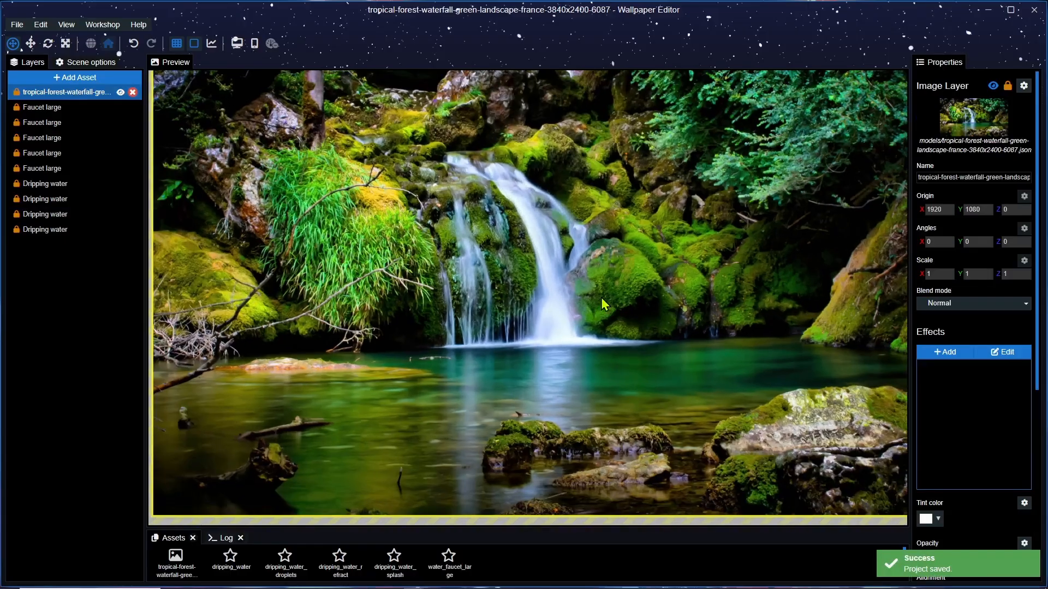
Step: Duplicate the lowest Faucet large layer in the layer list and unlock the copy
{"action": "scroll", "coordinate": [622, 282], "scroll_direction": "up", "scroll_amount": 1}
{"action": "scroll", "coordinate": [621, 282], "scroll_direction": "up", "scroll_amount": 1}
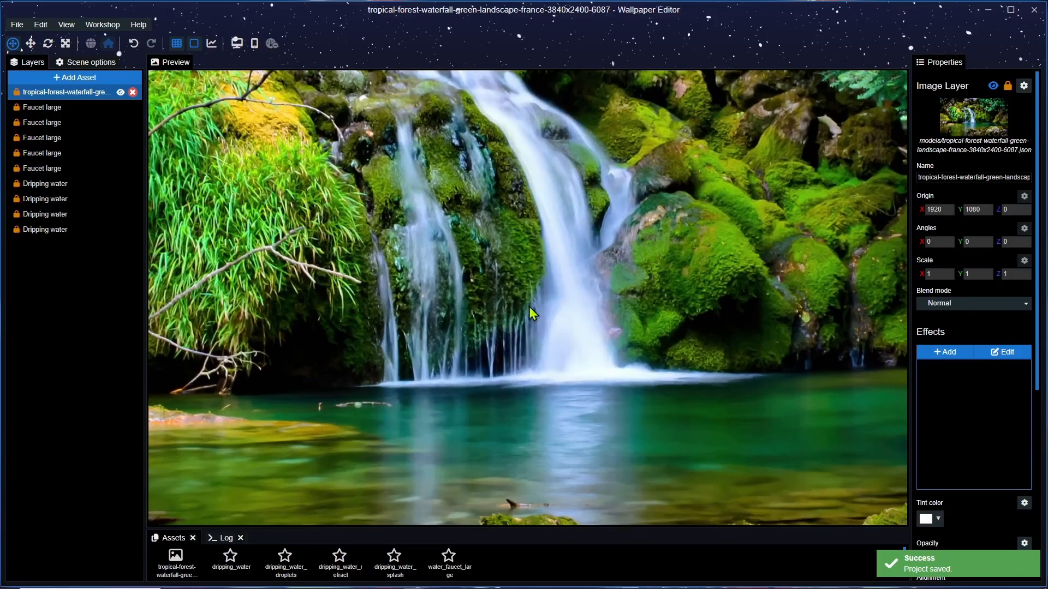
{"action": "scroll", "coordinate": [425, 334], "scroll_direction": "up", "scroll_amount": 3}
{"action": "scroll", "coordinate": [365, 268], "scroll_direction": "up", "scroll_amount": 2}
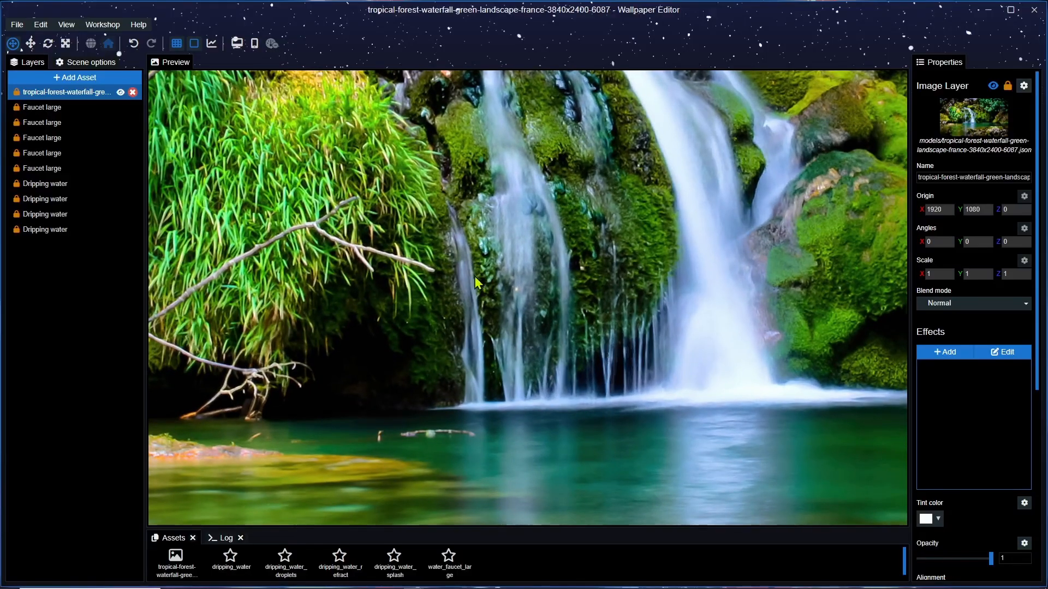
{"action": "left_click", "coordinate": [60, 172]}
{"action": "right_click", "coordinate": [53, 168]}
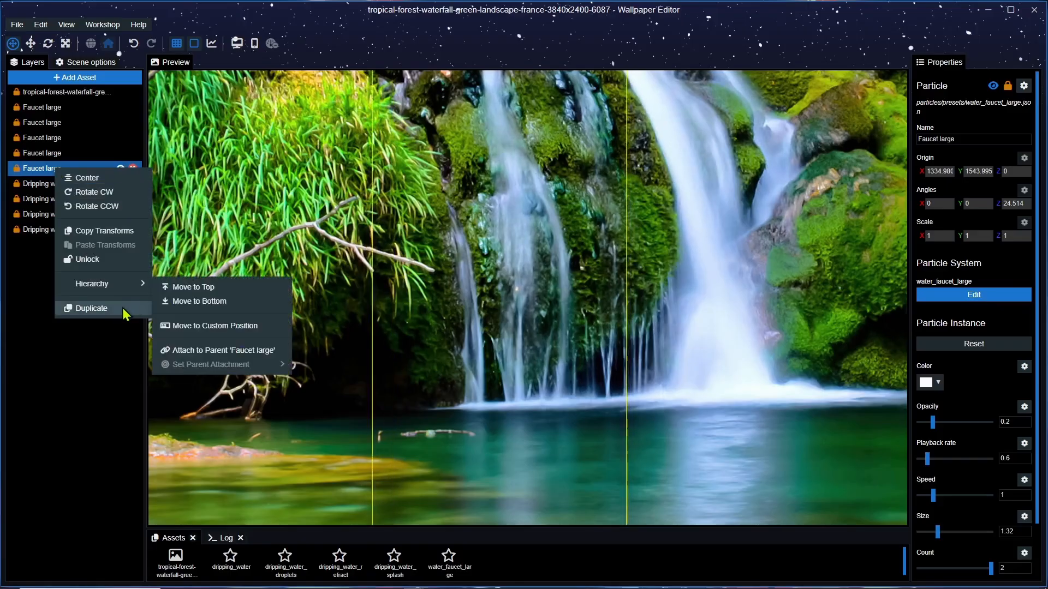
{"action": "left_click", "coordinate": [91, 308]}
{"action": "scroll", "coordinate": [505, 328], "scroll_direction": "up", "scroll_amount": 3}
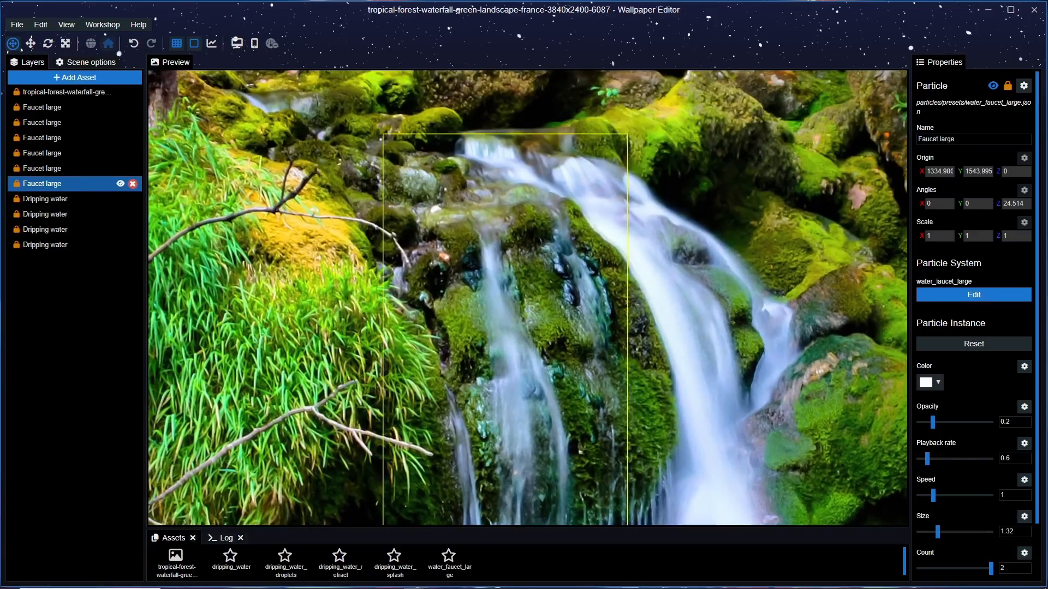
{"action": "left_click_drag", "start_coordinate": [505, 327], "coordinate": [505, 317]}
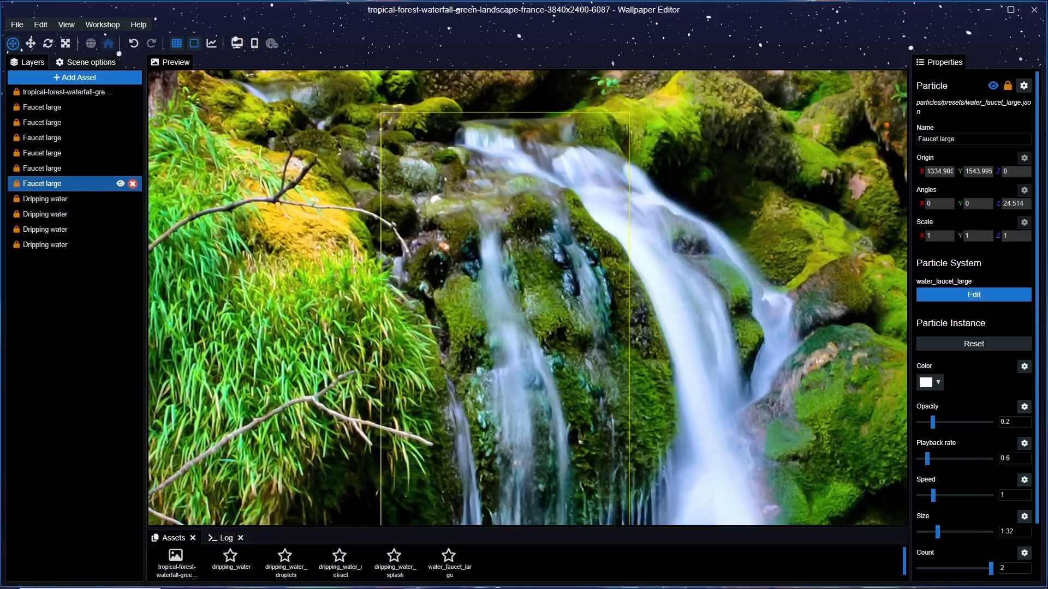
{"action": "left_click", "coordinate": [16, 185]}
Step: Move the Faucet large copy to about X 1229, Y 1387, set its size to 1.06, and save
{"action": "left_click_drag", "start_coordinate": [470, 168], "coordinate": [427, 168]}
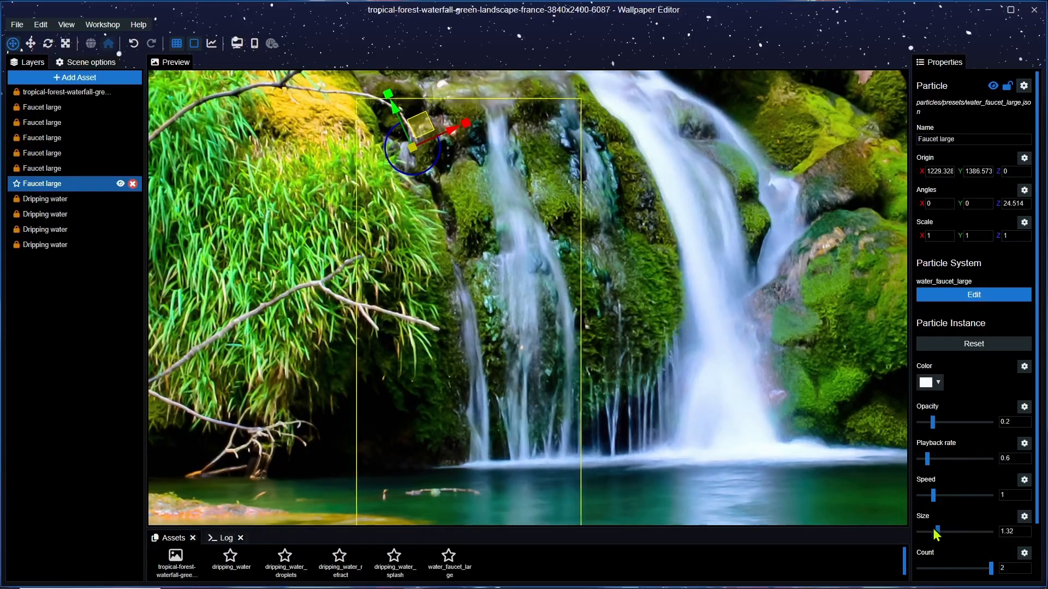
{"action": "left_click_drag", "start_coordinate": [936, 532], "coordinate": [934, 532]}
{"action": "key", "text": "ctrl+s"}
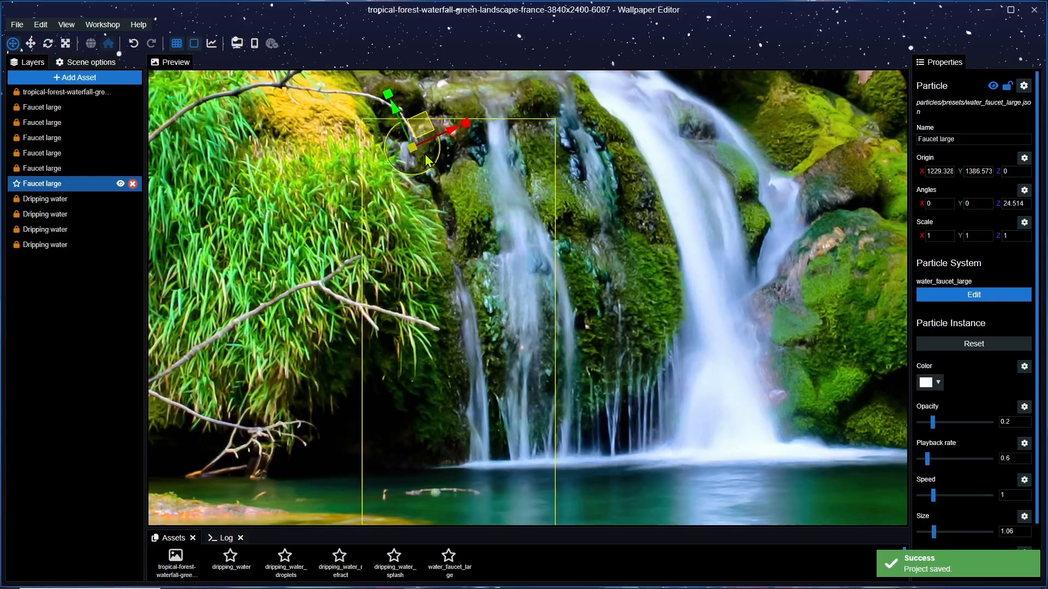
Step: Place the Faucet large copy atop the leftmost thin stream, origin about X 1308, Y 1181, rotated to Z 10.314, and save the project
{"action": "left_click_drag", "start_coordinate": [421, 127], "coordinate": [481, 272]}
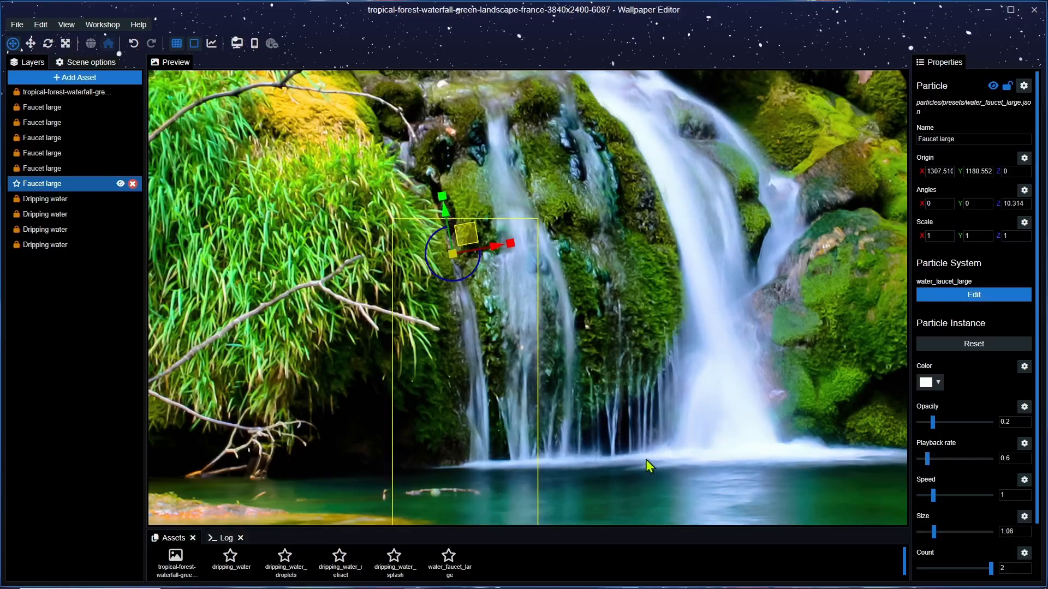
{"action": "scroll", "coordinate": [649, 460], "scroll_direction": "down", "scroll_amount": 2}
{"action": "left_click_drag", "start_coordinate": [695, 417], "coordinate": [584, 353]}
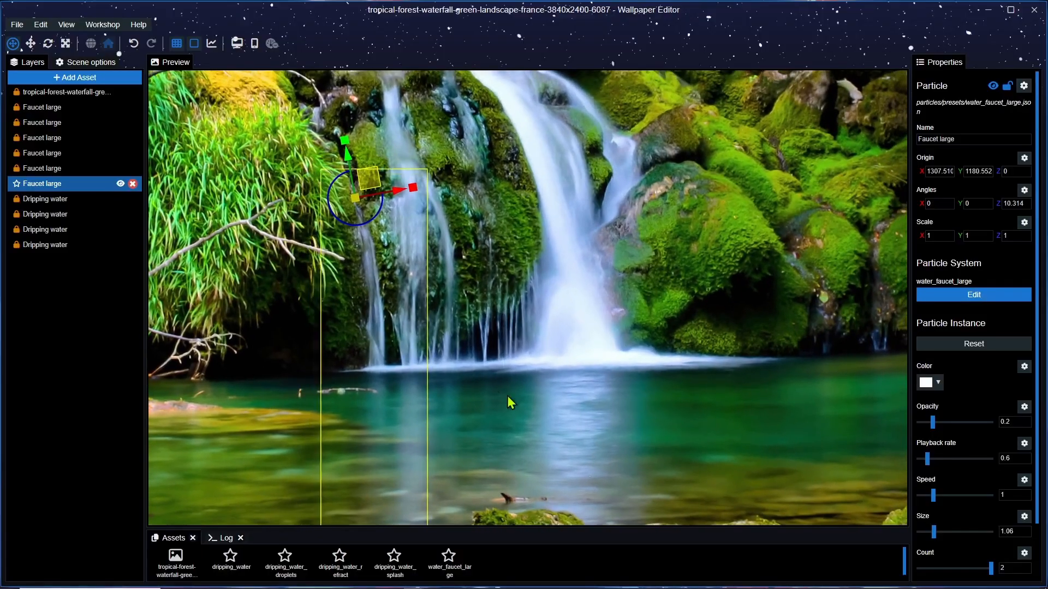
{"action": "key", "text": "ctrl+s"}
{"action": "left_click_drag", "start_coordinate": [464, 377], "coordinate": [483, 415]}
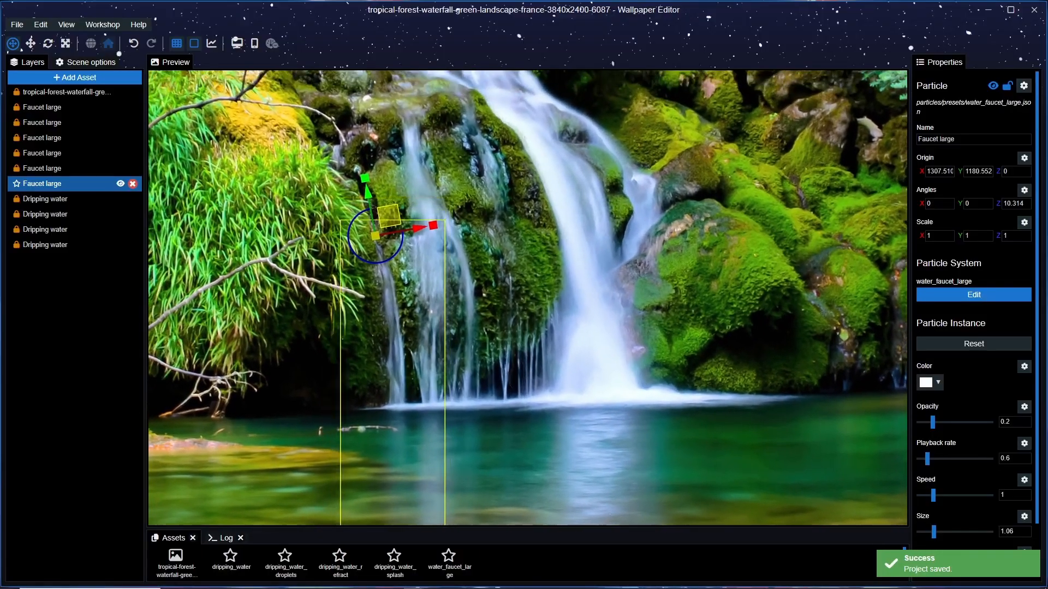
Step: Lock the new Faucet large copy and save the project
{"action": "left_click", "coordinate": [16, 184]}
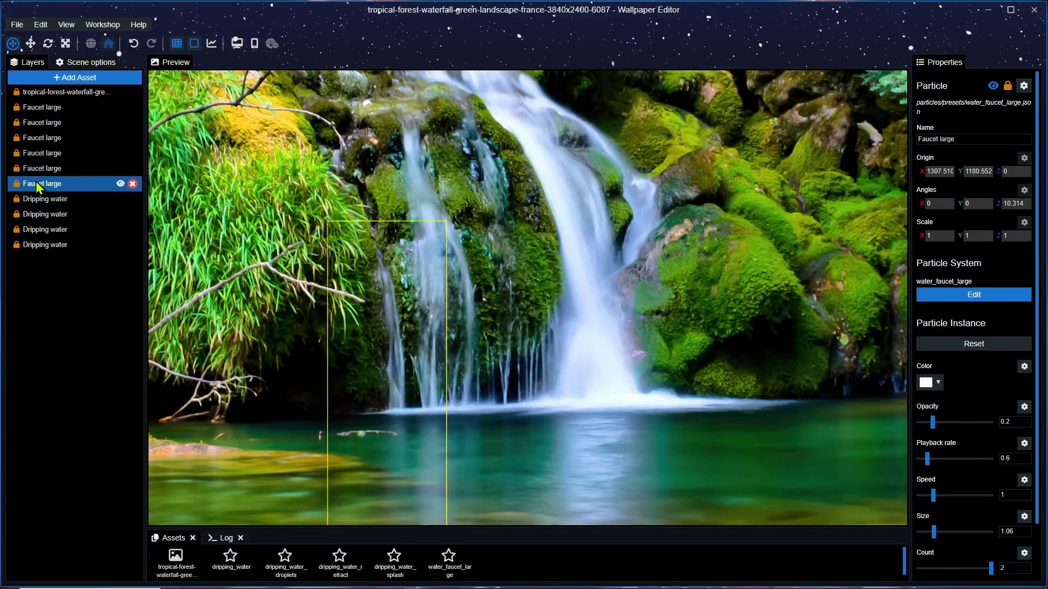
{"action": "scroll", "coordinate": [654, 356], "scroll_direction": "down", "scroll_amount": 1}
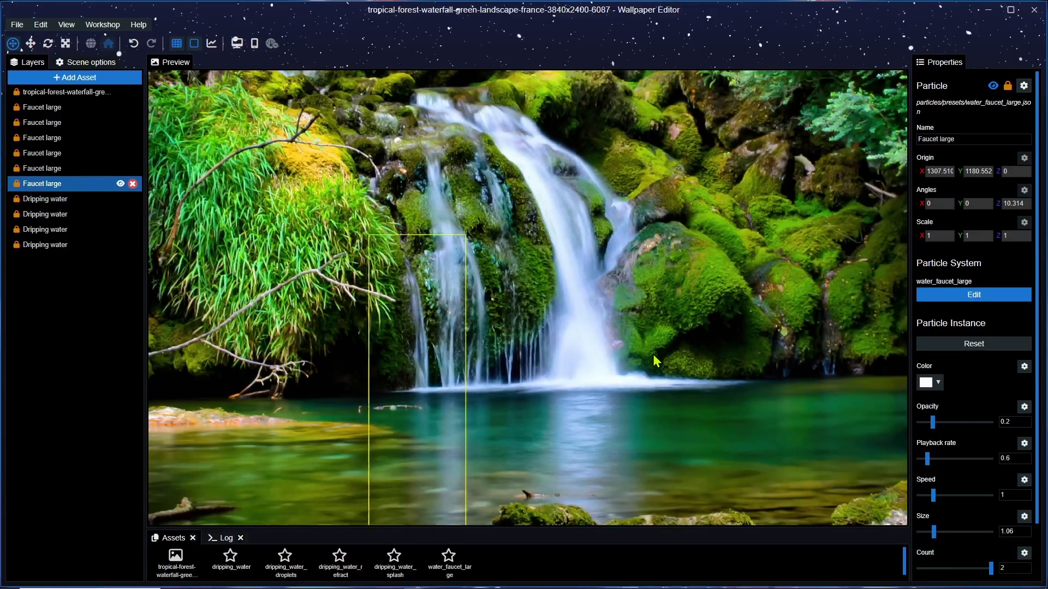
{"action": "scroll", "coordinate": [653, 355], "scroll_direction": "down", "scroll_amount": 2}
{"action": "left_click", "coordinate": [34, 200], "text": "ctrl"}
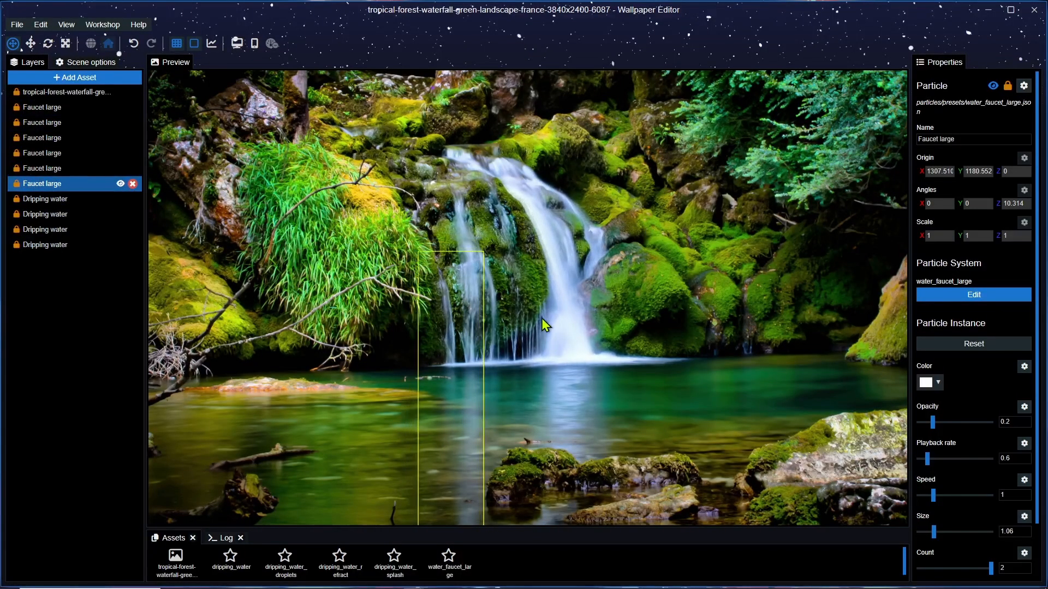
{"action": "key", "text": "ctrl+s"}
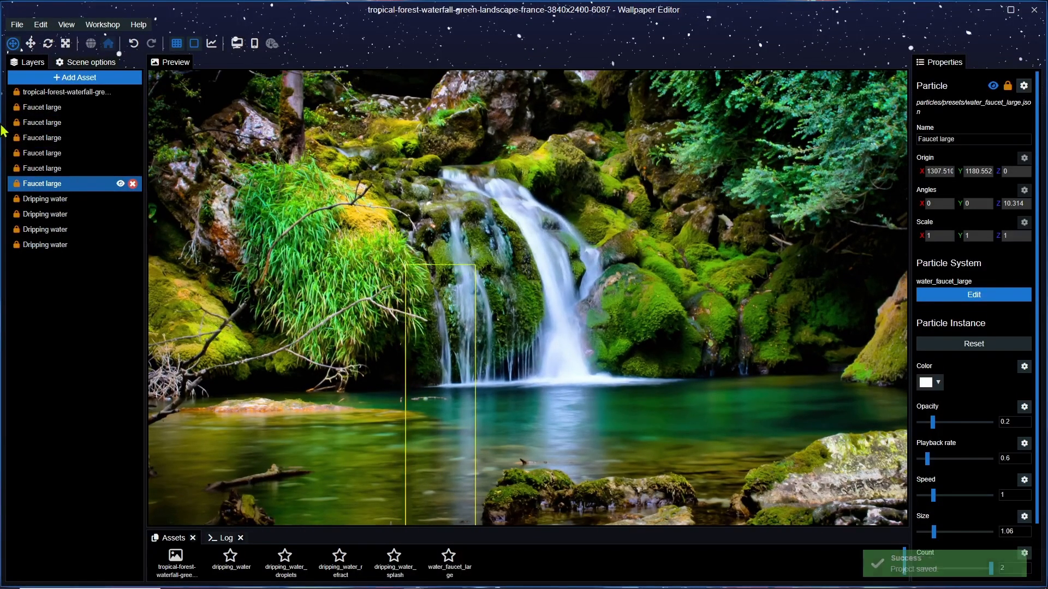
Step: Add the Water Flow effect to the base waterfall image layer
{"action": "left_click", "coordinate": [606, 321]}
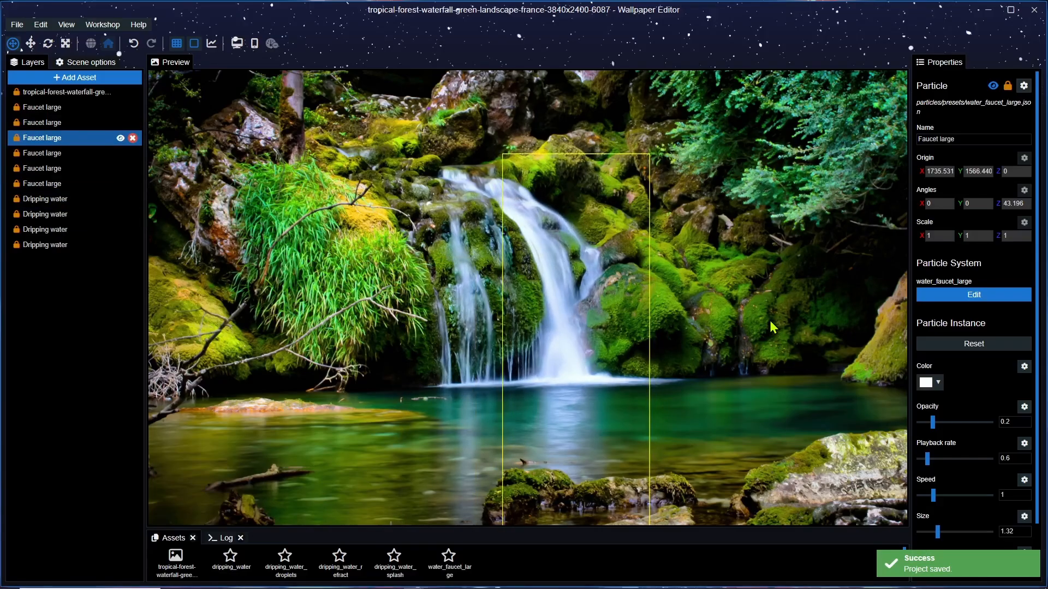
{"action": "left_click", "coordinate": [687, 343]}
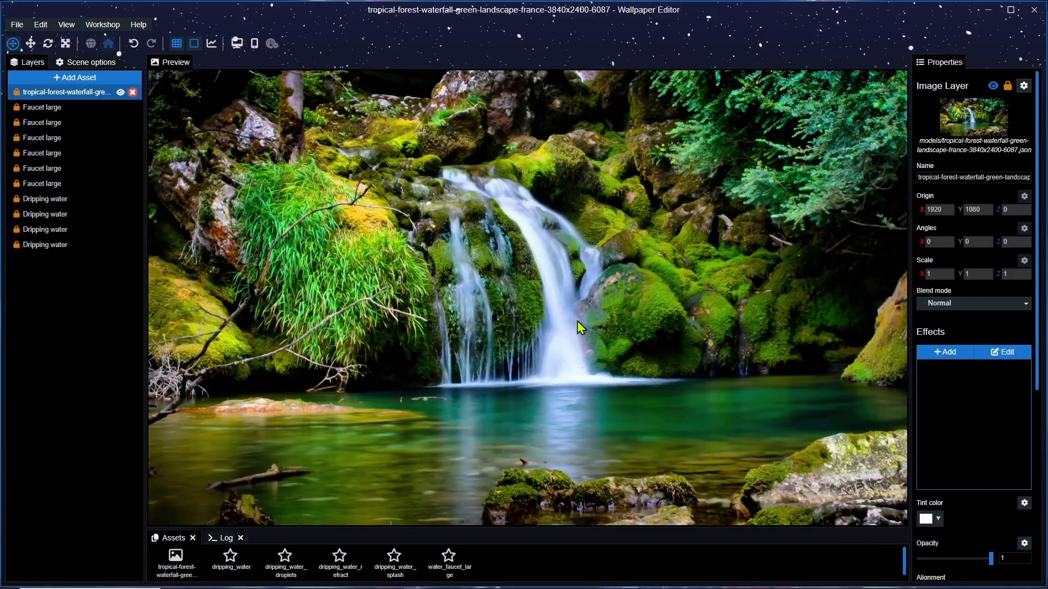
{"action": "scroll", "coordinate": [510, 185], "scroll_direction": "up", "scroll_amount": 3}
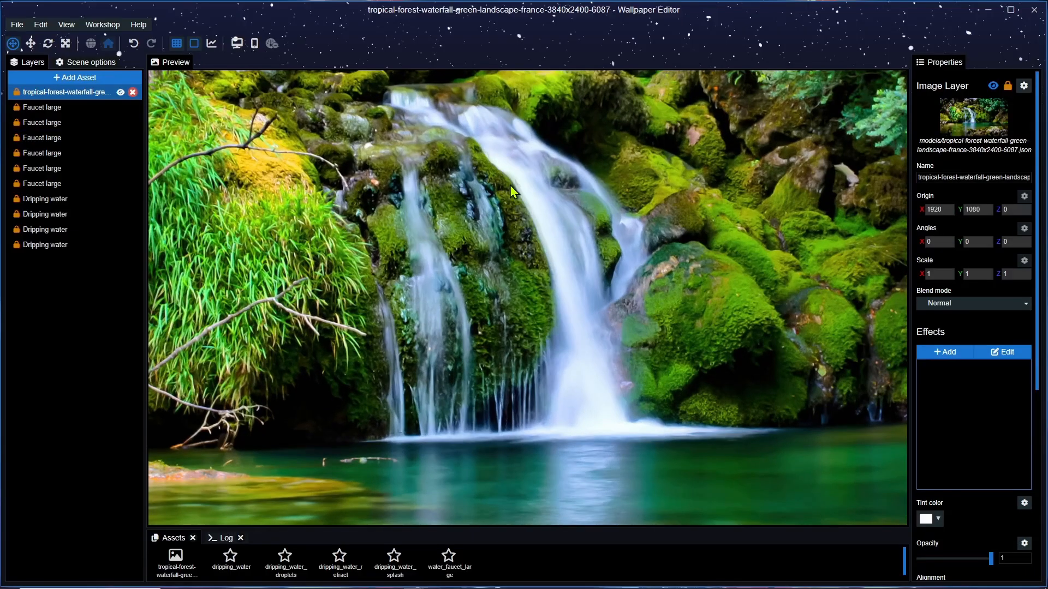
{"action": "scroll", "coordinate": [509, 185], "scroll_direction": "up", "scroll_amount": 5}
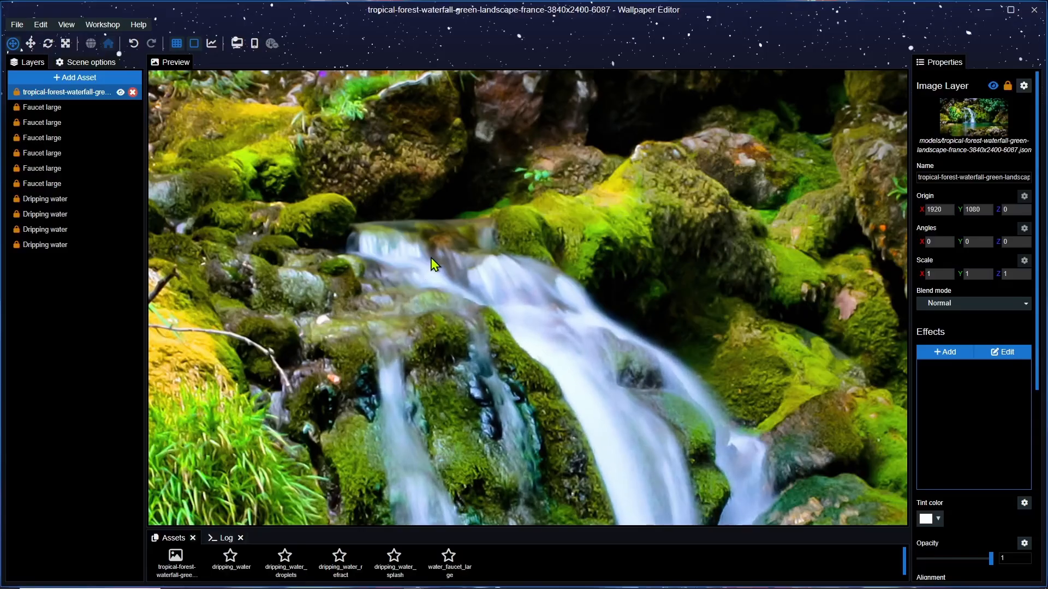
{"action": "scroll", "coordinate": [434, 264], "scroll_direction": "down", "scroll_amount": 5}
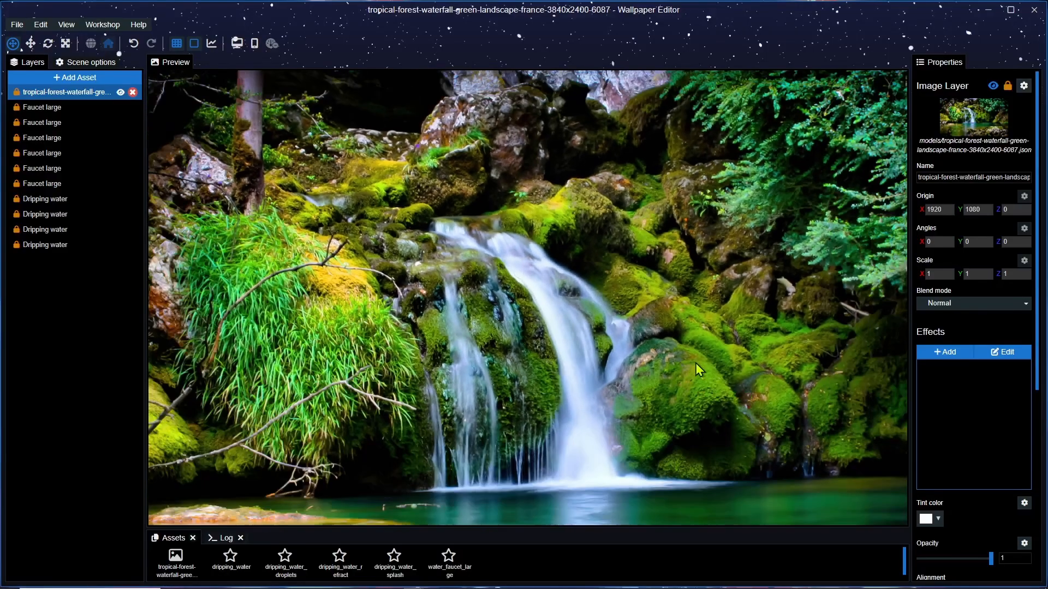
{"action": "left_click_drag", "start_coordinate": [745, 383], "coordinate": [728, 359]}
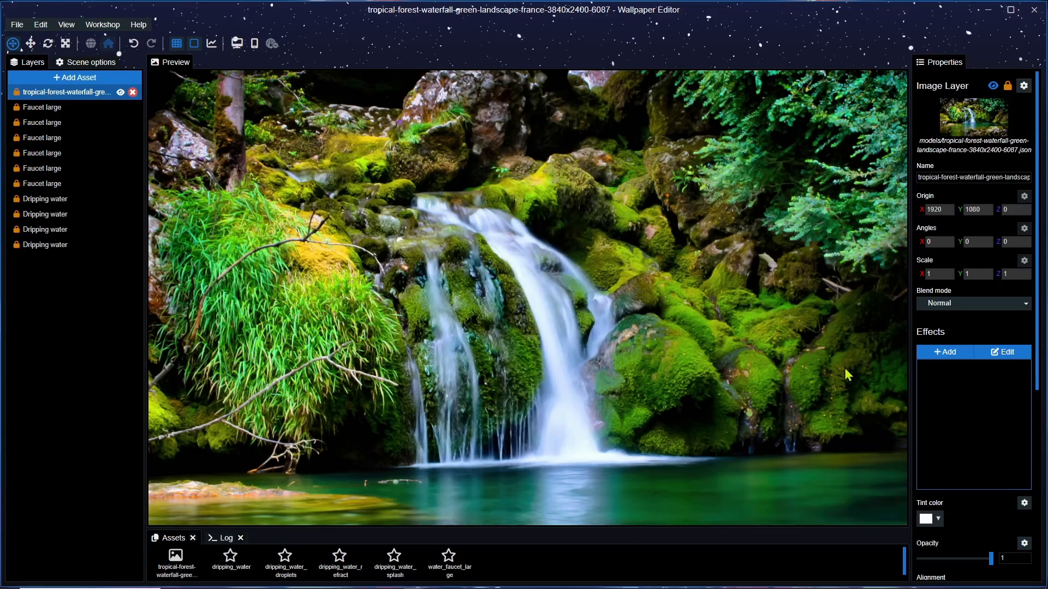
{"action": "left_click", "coordinate": [948, 352]}
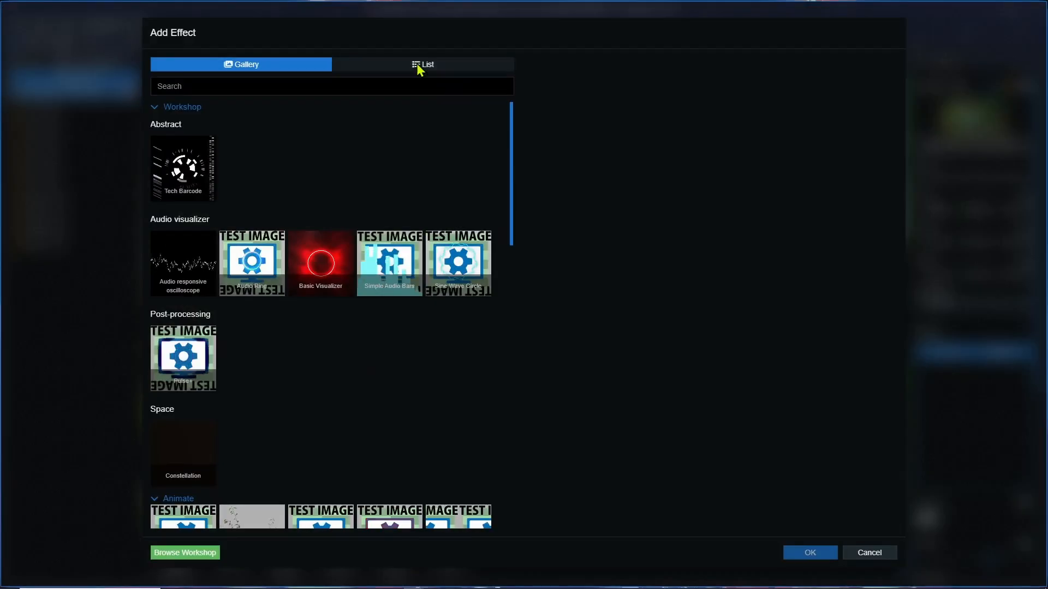
{"action": "left_click", "coordinate": [423, 65]}
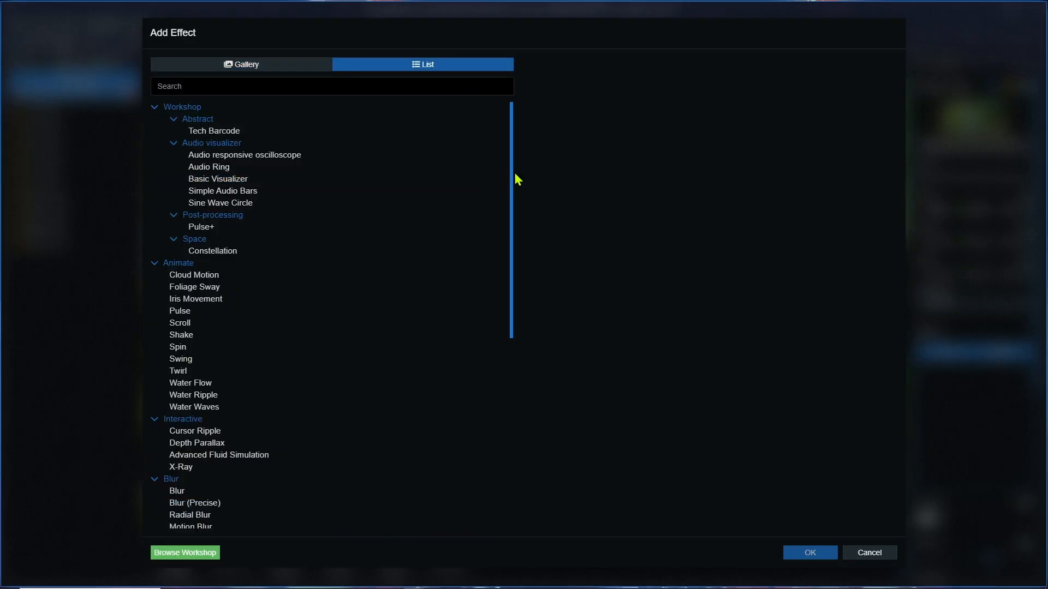
{"action": "left_click_drag", "start_coordinate": [511, 177], "coordinate": [512, 241]}
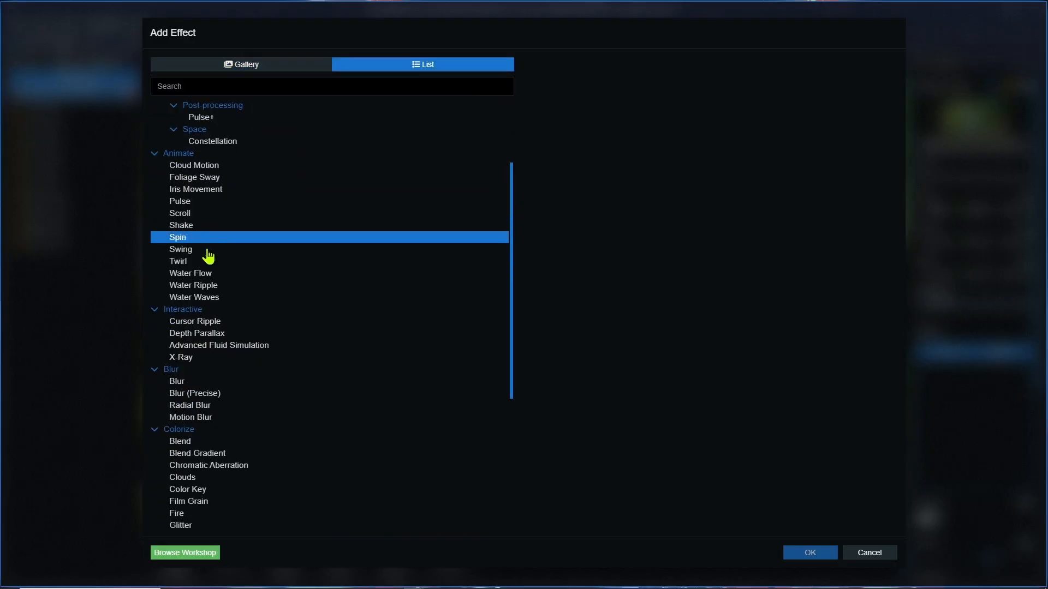
{"action": "left_click", "coordinate": [201, 278]}
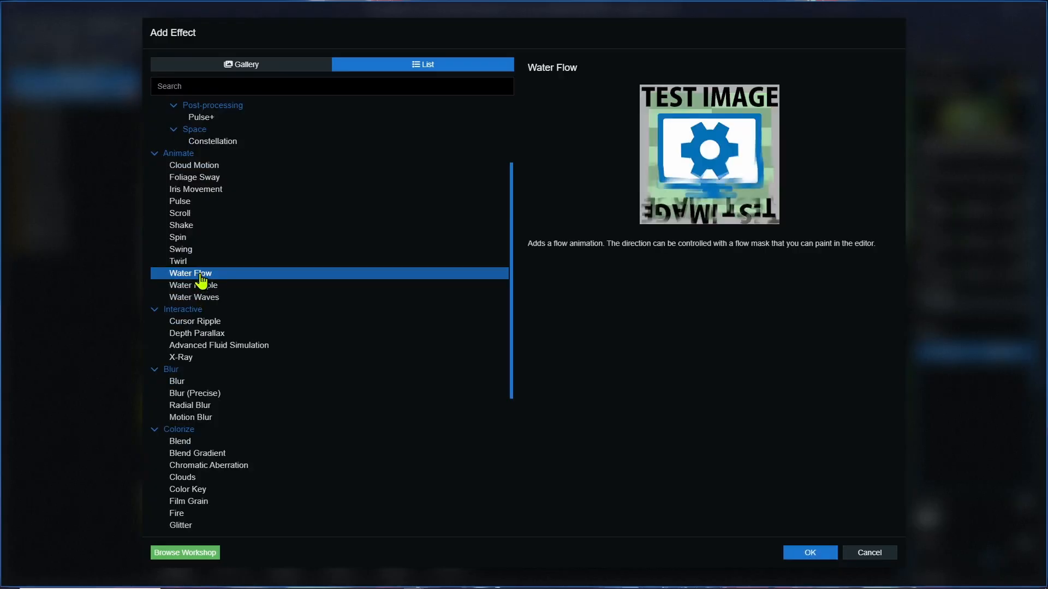
{"action": "left_click", "coordinate": [810, 553]}
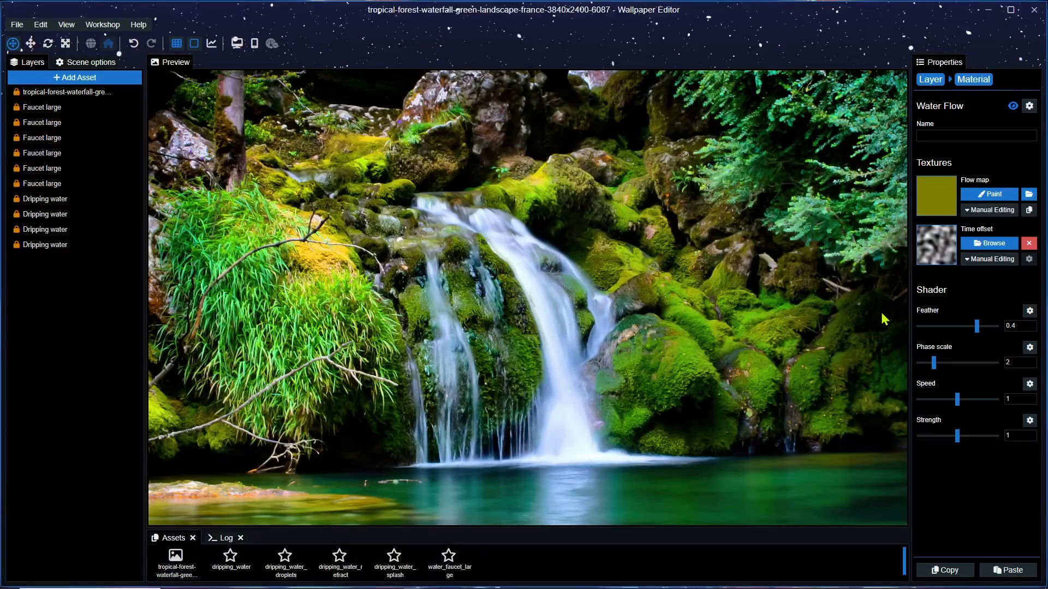
Step: Start painting the Water Flow effect's flow map and set the direction brush strength to 119
{"action": "left_click", "coordinate": [998, 192]}
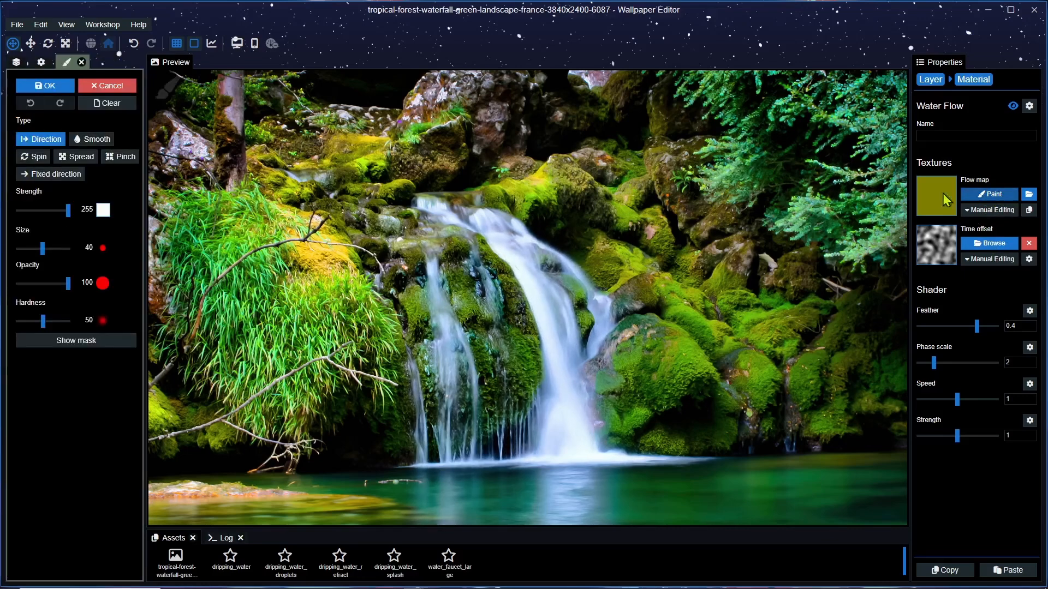
{"action": "scroll", "coordinate": [445, 179], "scroll_direction": "up", "scroll_amount": 5}
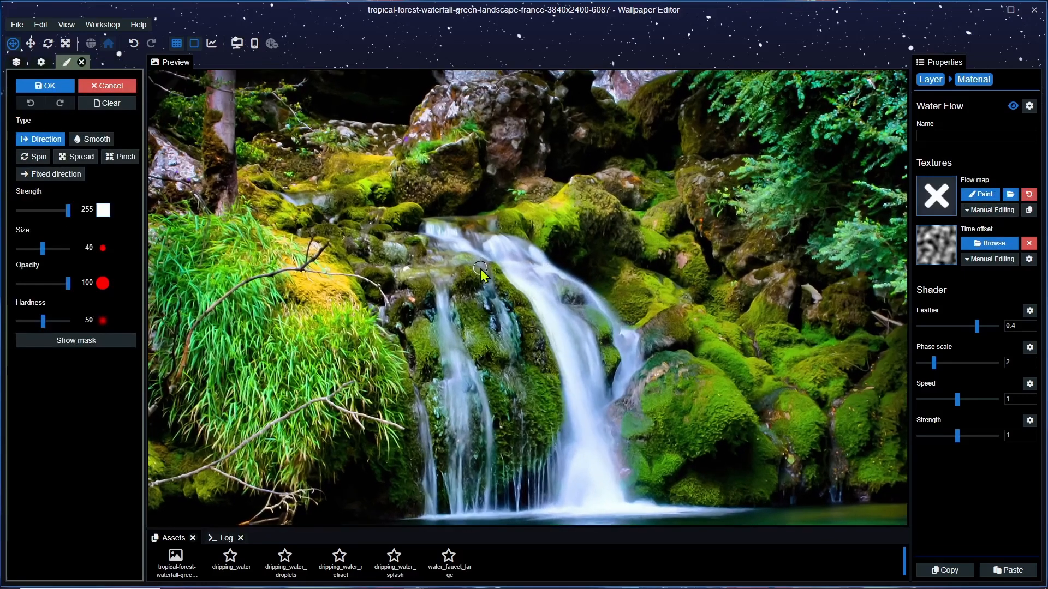
{"action": "scroll", "coordinate": [460, 267], "scroll_direction": "up", "scroll_amount": 3}
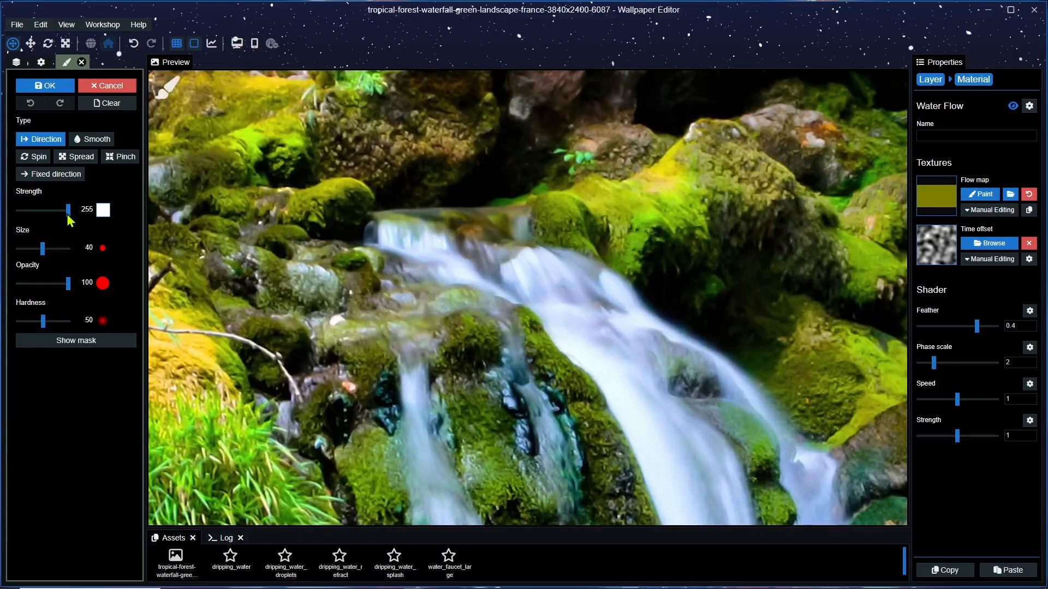
{"action": "left_click_drag", "start_coordinate": [68, 211], "coordinate": [50, 217]}
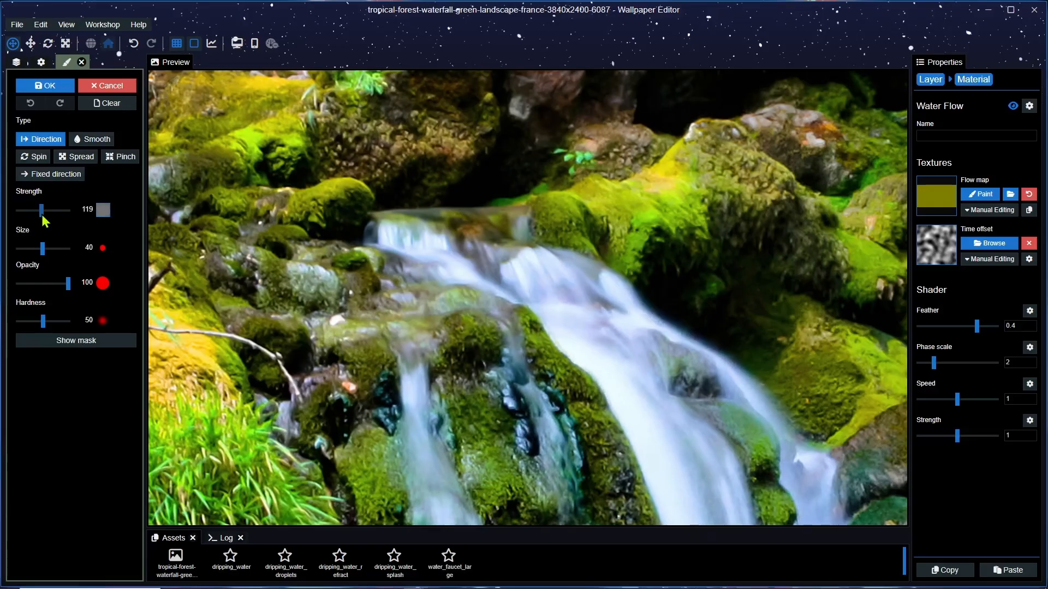
Step: Save the project with the direction brush strength at 105 and switch the flow-map brush to Smooth
{"action": "key", "text": "ctrl+s"}
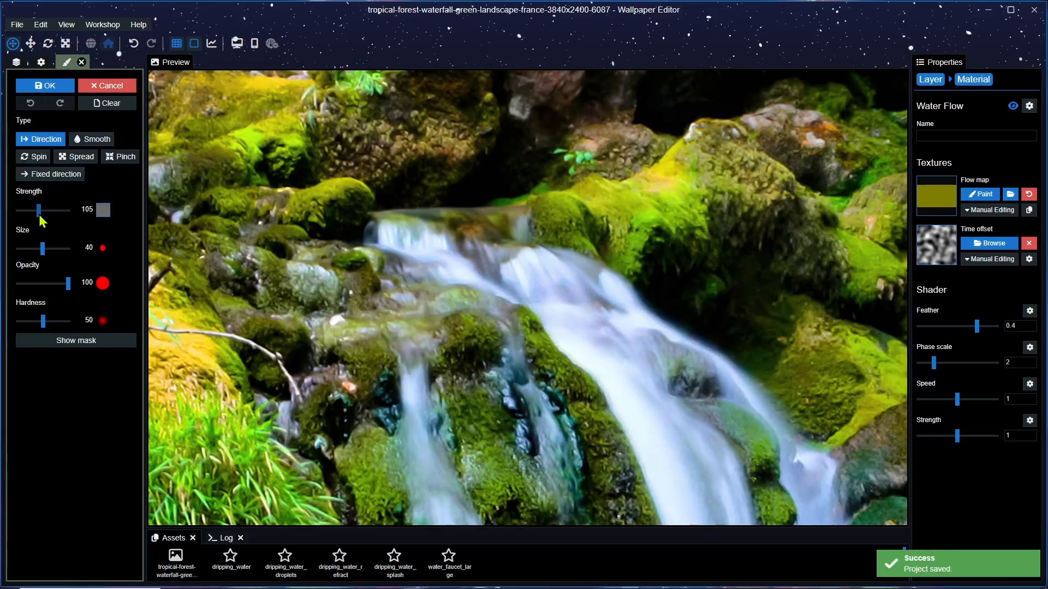
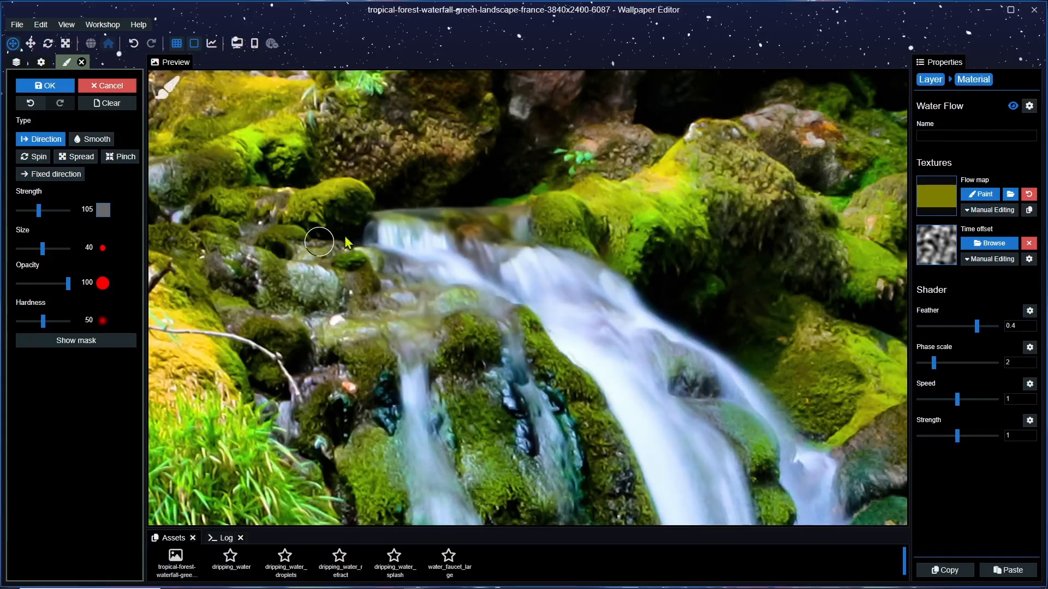
{"action": "left_click", "coordinate": [90, 142]}
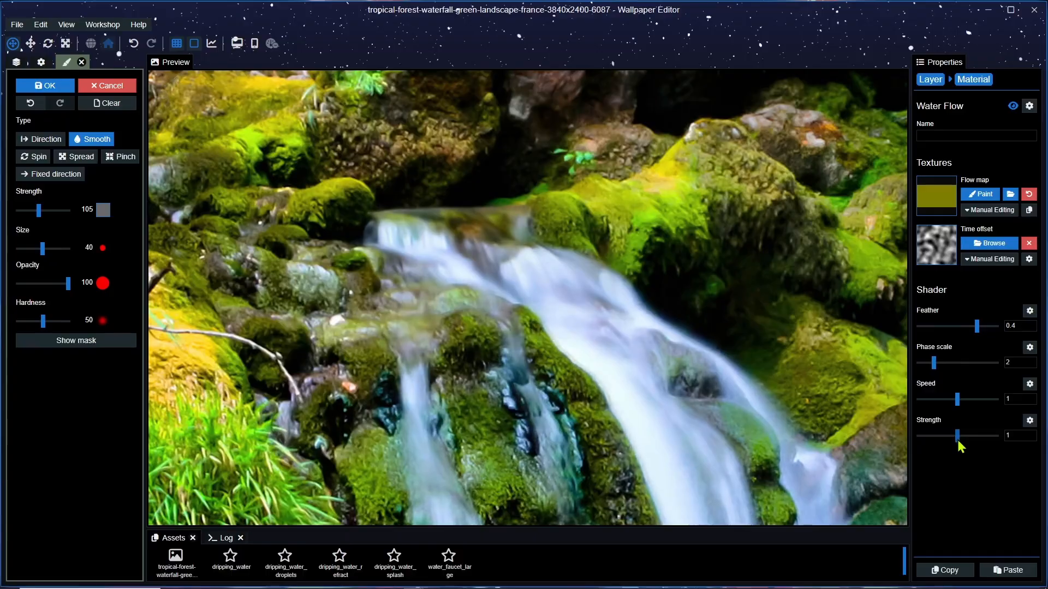
Step: Tune the Water Flow shader to speed 0.9, phase scale 9.72 and strength 0.55
{"action": "mouse_move", "coordinate": [958, 436]}
{"action": "left_mouse_down"}
{"action": "mouse_move", "coordinate": [940, 442]}
{"action": "mouse_move", "coordinate": [974, 441]}
{"action": "left_mouse_up"}
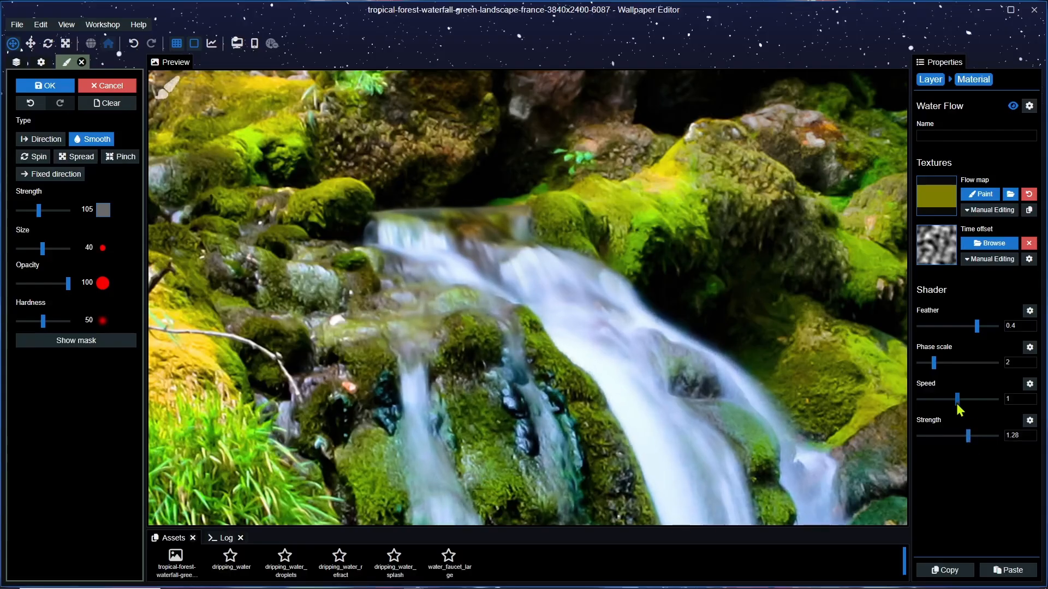
{"action": "mouse_move", "coordinate": [957, 400]}
{"action": "left_mouse_down"}
{"action": "mouse_move", "coordinate": [938, 401]}
{"action": "mouse_move", "coordinate": [970, 402]}
{"action": "mouse_move", "coordinate": [954, 402]}
{"action": "left_mouse_up"}
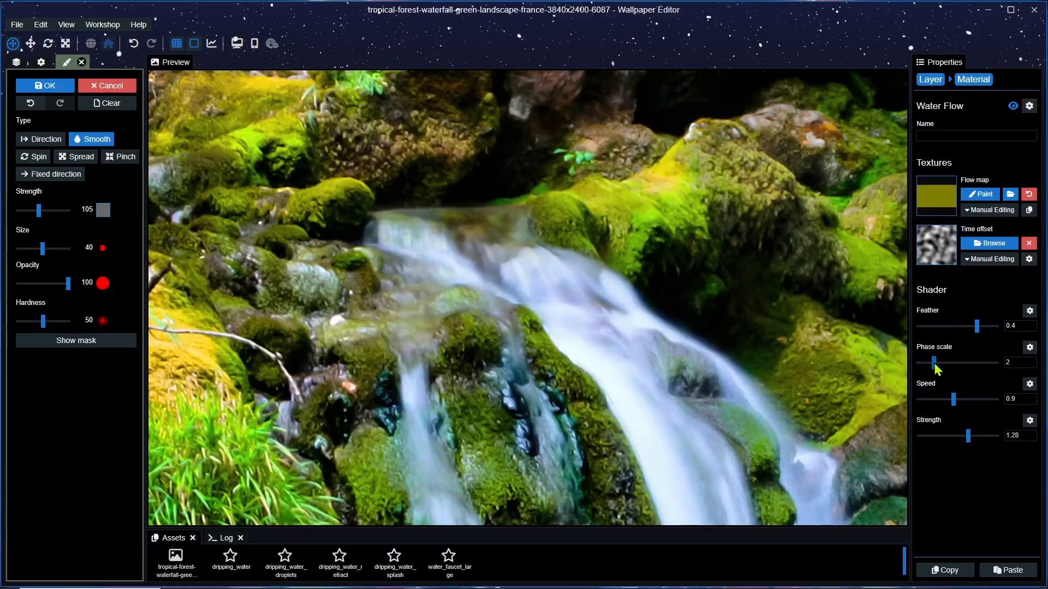
{"action": "left_click_drag", "start_coordinate": [935, 363], "coordinate": [908, 363]}
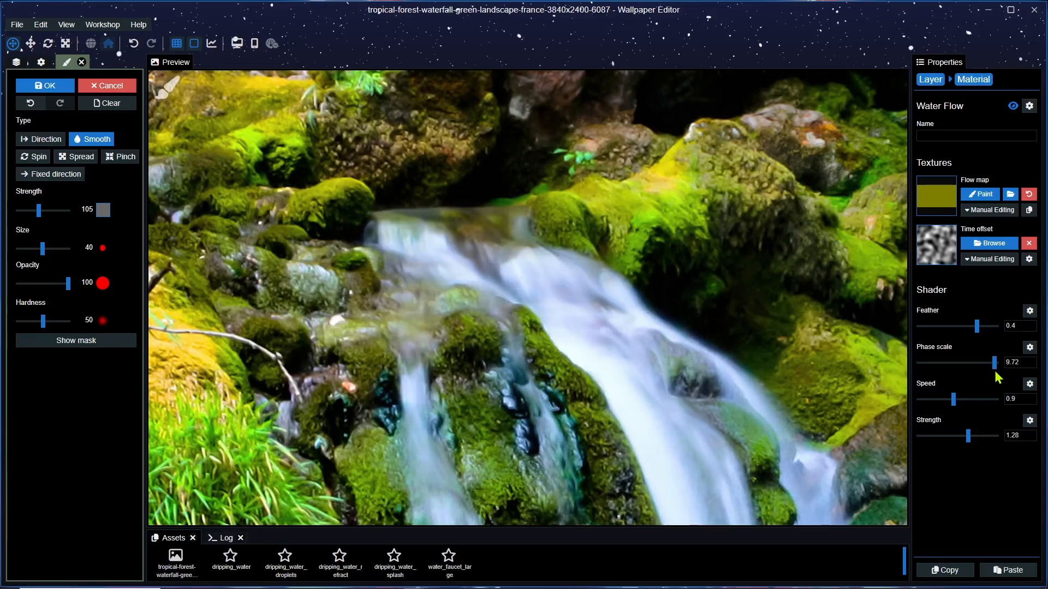
{"action": "left_click_drag", "start_coordinate": [970, 438], "coordinate": [958, 439]}
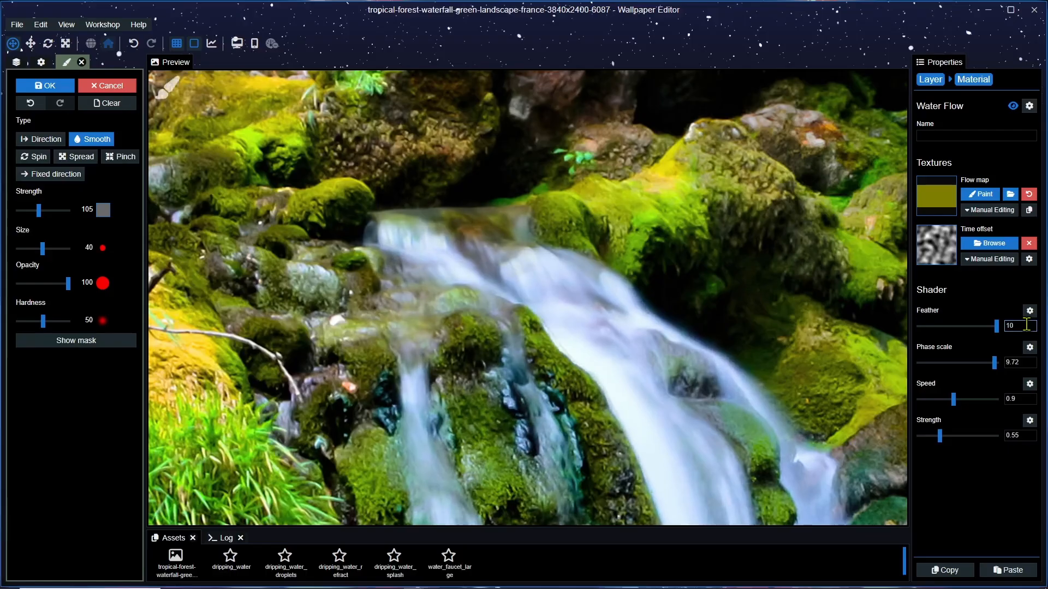
Step: Set the Water Flow feather to 1 and save the project
{"action": "key", "text": "BackSpace"}
{"action": "key", "text": "BackSpace"}
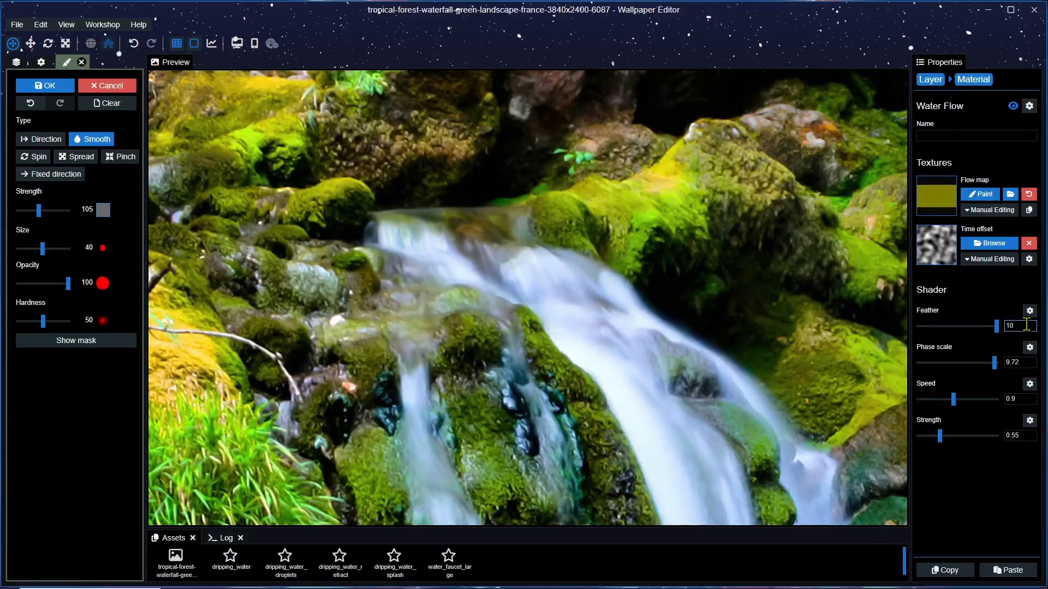
{"action": "type", "text": "1"}
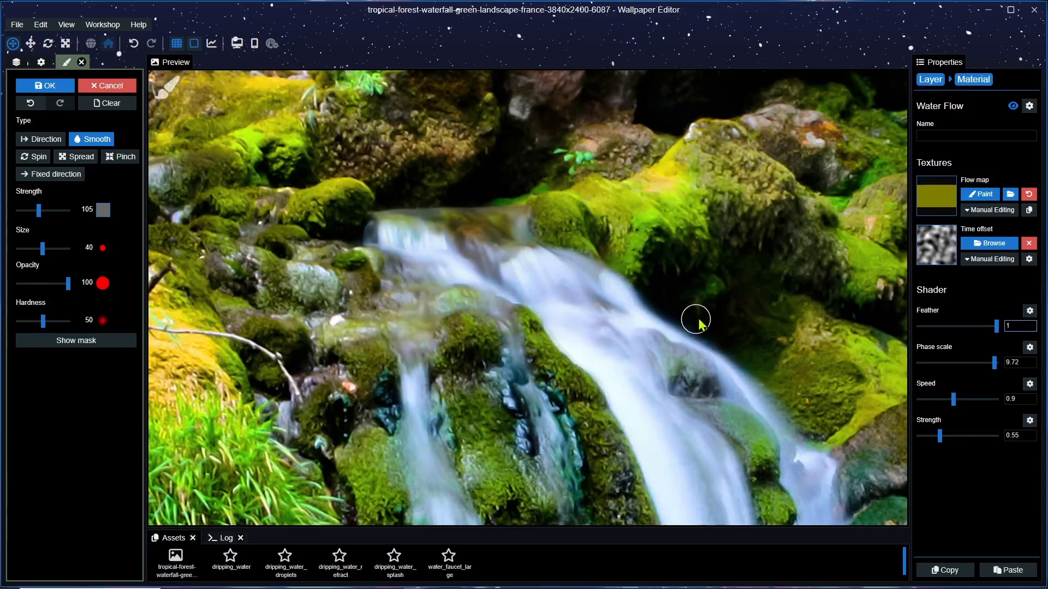
{"action": "left_click_drag", "start_coordinate": [652, 344], "coordinate": [651, 326]}
{"action": "scroll", "coordinate": [653, 330], "scroll_direction": "down", "scroll_amount": 3}
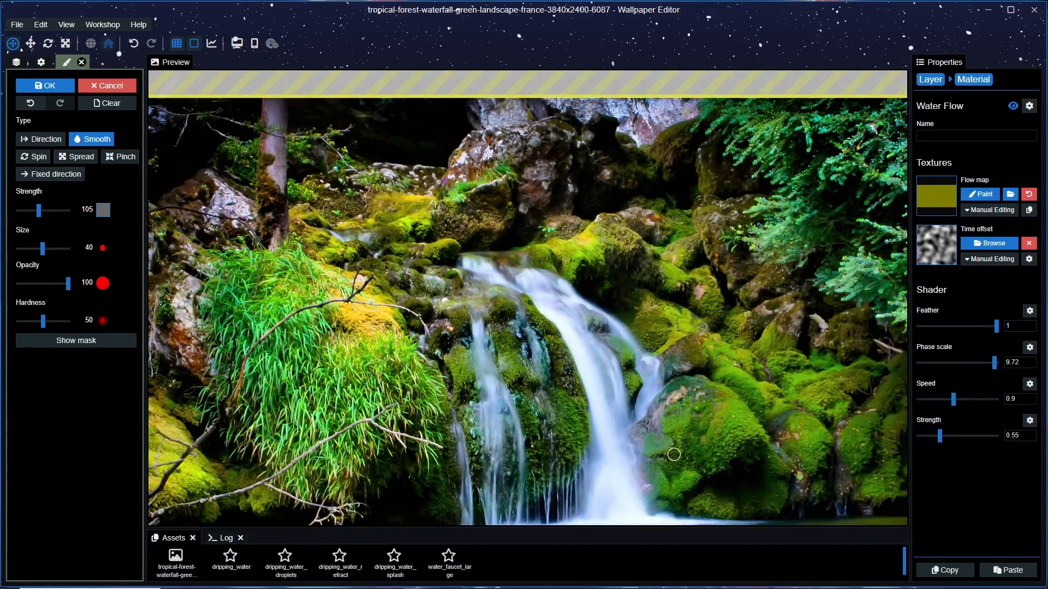
{"action": "key", "text": "ctrl+s"}
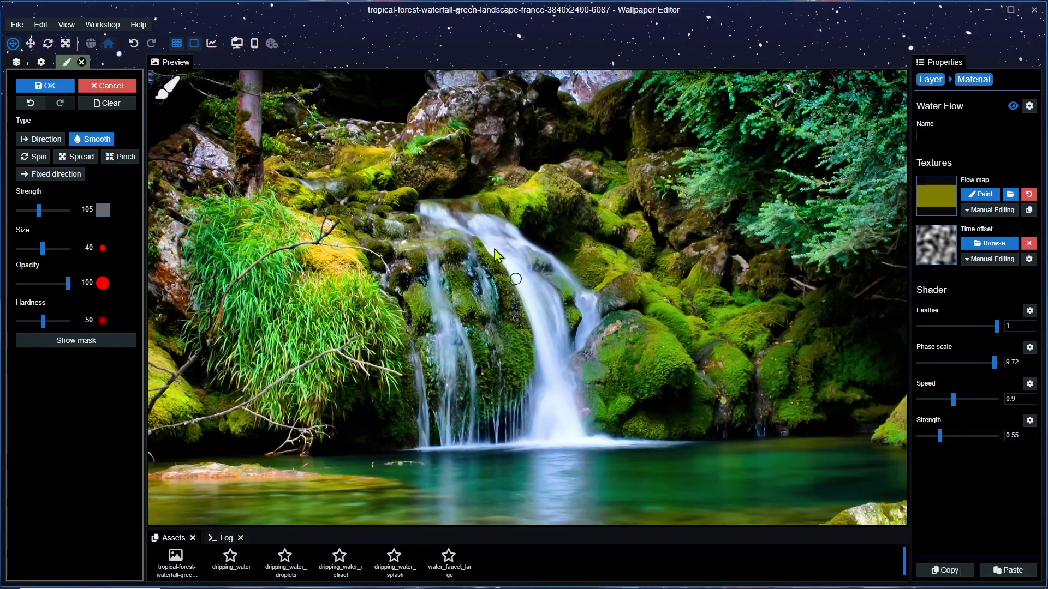
Step: Set the Water Flow speed to 1.69 and save the project
{"action": "scroll", "coordinate": [458, 224], "scroll_direction": "up", "scroll_amount": 4}
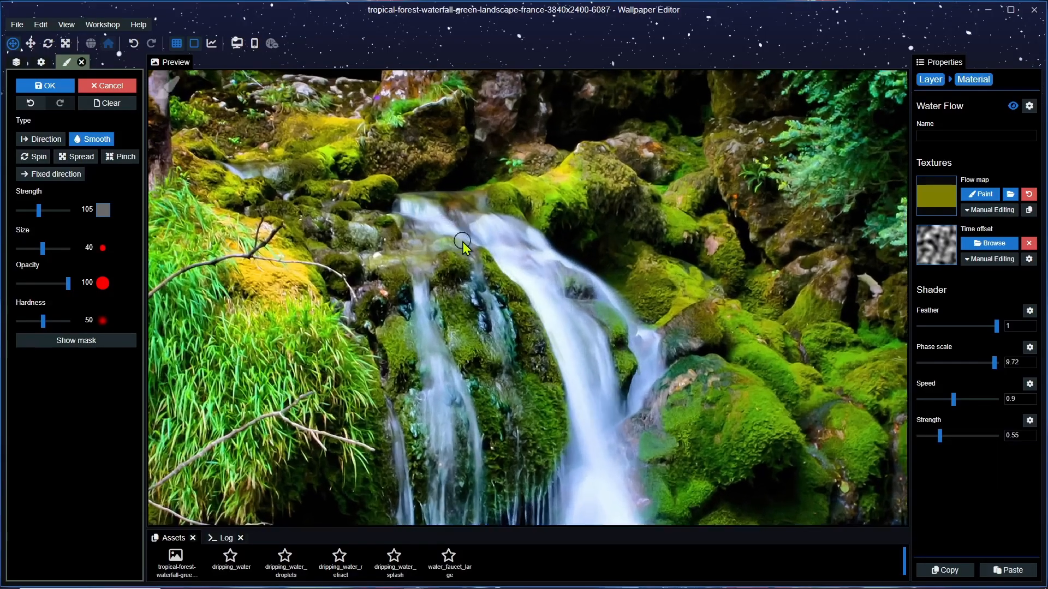
{"action": "scroll", "coordinate": [463, 241], "scroll_direction": "up", "scroll_amount": 2}
{"action": "left_click_drag", "start_coordinate": [448, 197], "coordinate": [530, 285]}
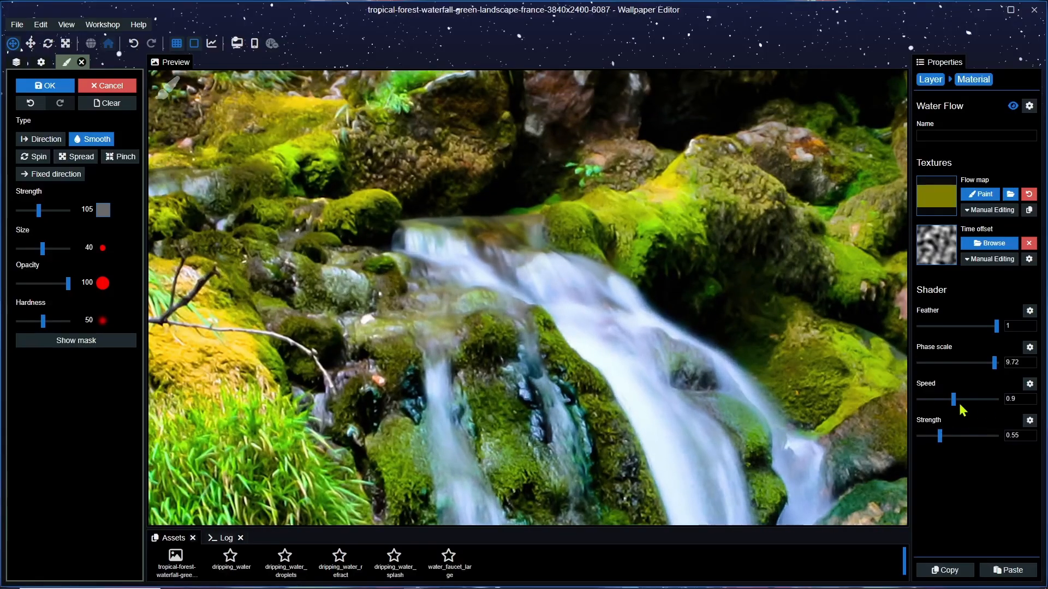
{"action": "left_click_drag", "start_coordinate": [953, 400], "coordinate": [983, 402]}
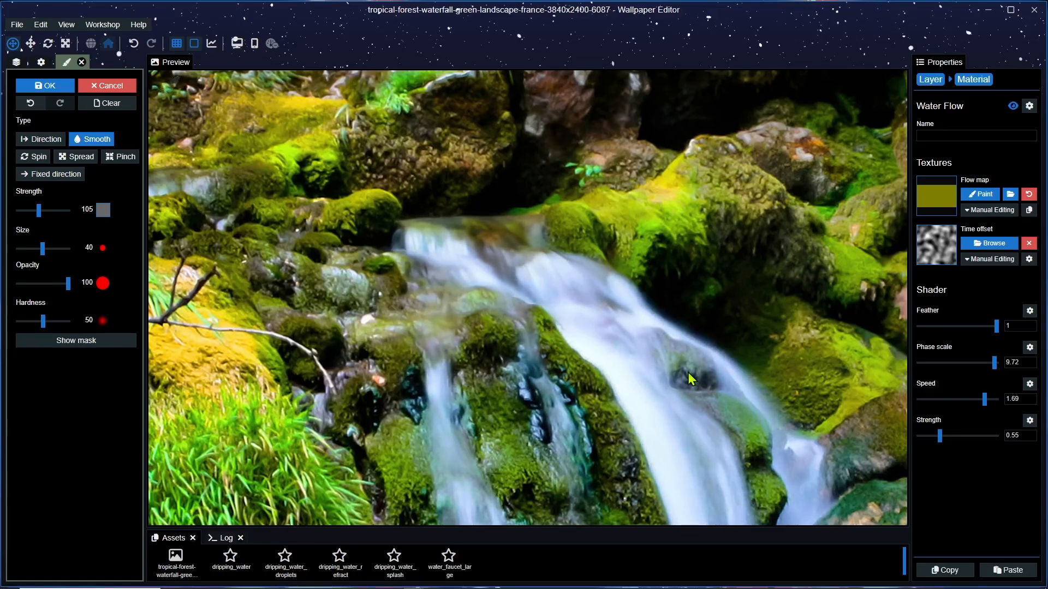
{"action": "scroll", "coordinate": [645, 411], "scroll_direction": "down", "scroll_amount": 2}
{"action": "scroll", "coordinate": [644, 408], "scroll_direction": "down", "scroll_amount": 2}
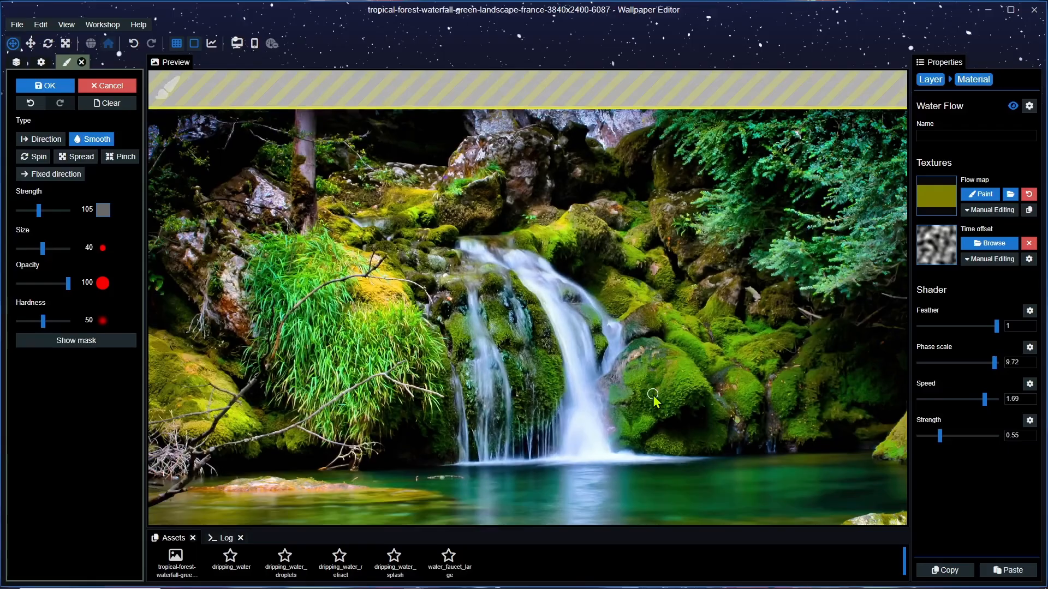
{"action": "key", "text": "ctrl+s"}
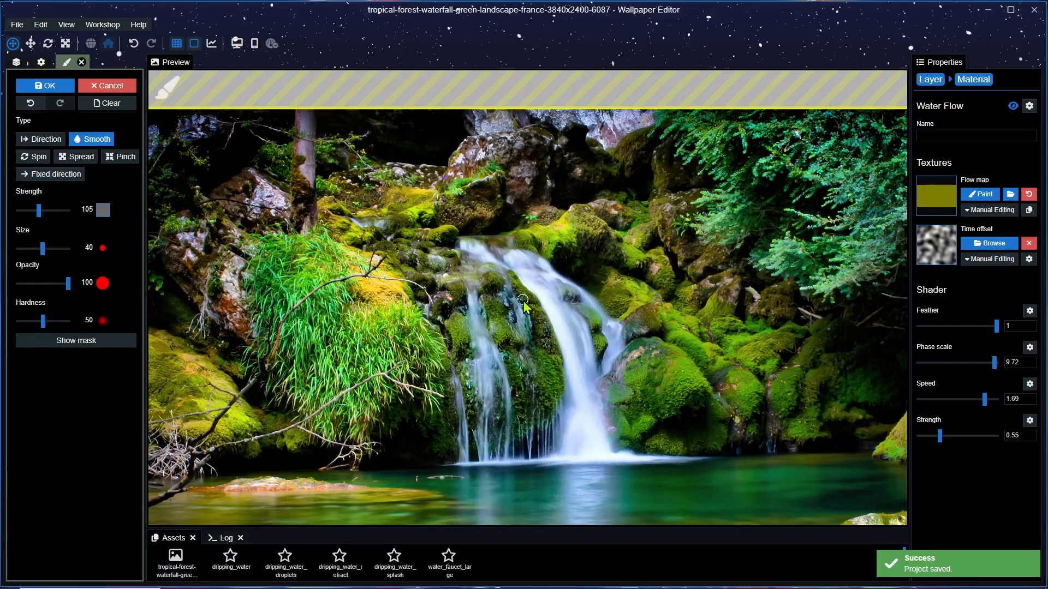
Step: Set the Water Flow shader strength to 1.03
{"action": "scroll", "coordinate": [532, 309], "scroll_direction": "up", "scroll_amount": 5}
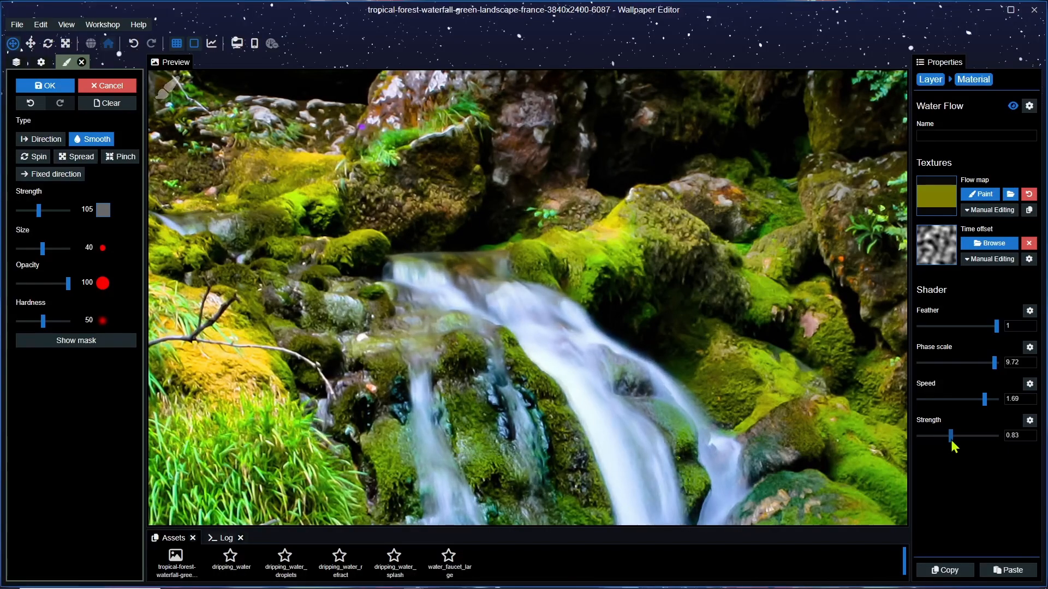
{"action": "left_click_drag", "start_coordinate": [952, 441], "coordinate": [970, 439]}
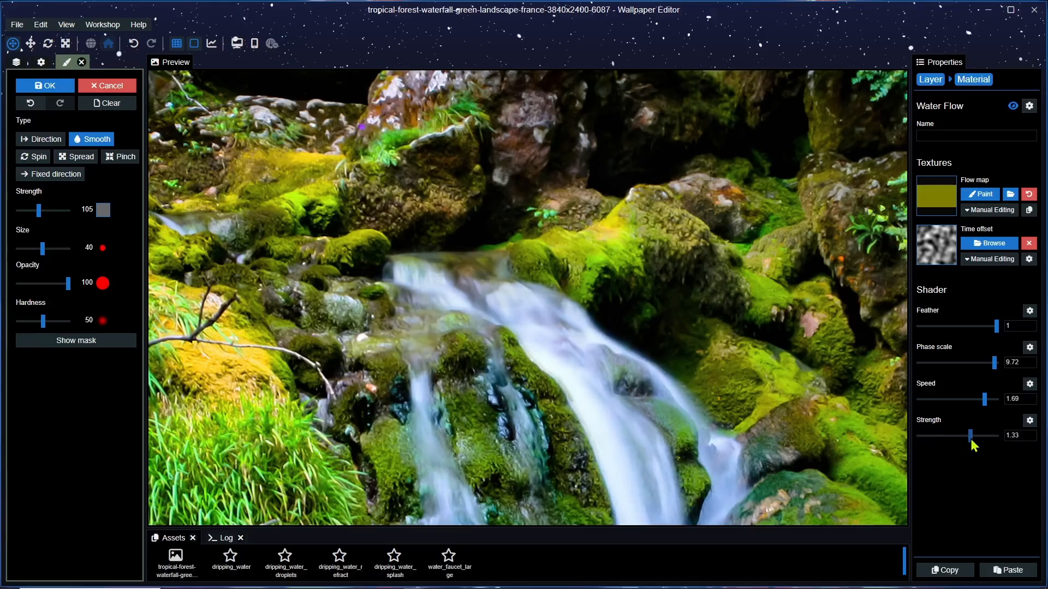
{"action": "left_click_drag", "start_coordinate": [971, 439], "coordinate": [958, 440]}
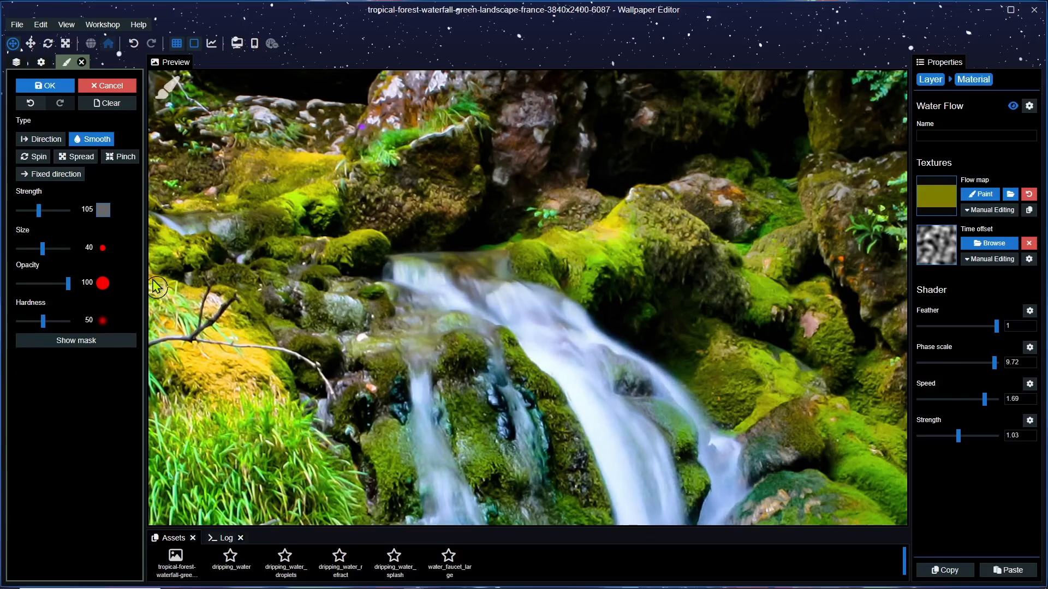
Step: Save the project and inspect the painted flow around the waterfall's crest with the mask temporarily shown
{"action": "left_click", "coordinate": [59, 341]}
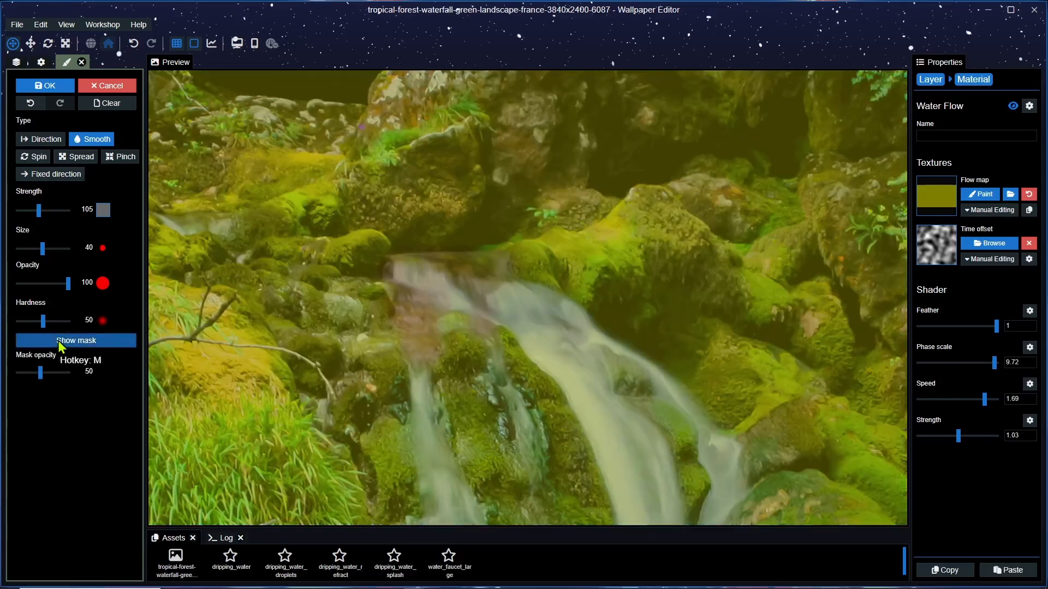
{"action": "key", "text": "ctrl+s"}
{"action": "scroll", "coordinate": [409, 303], "scroll_direction": "up", "scroll_amount": 2}
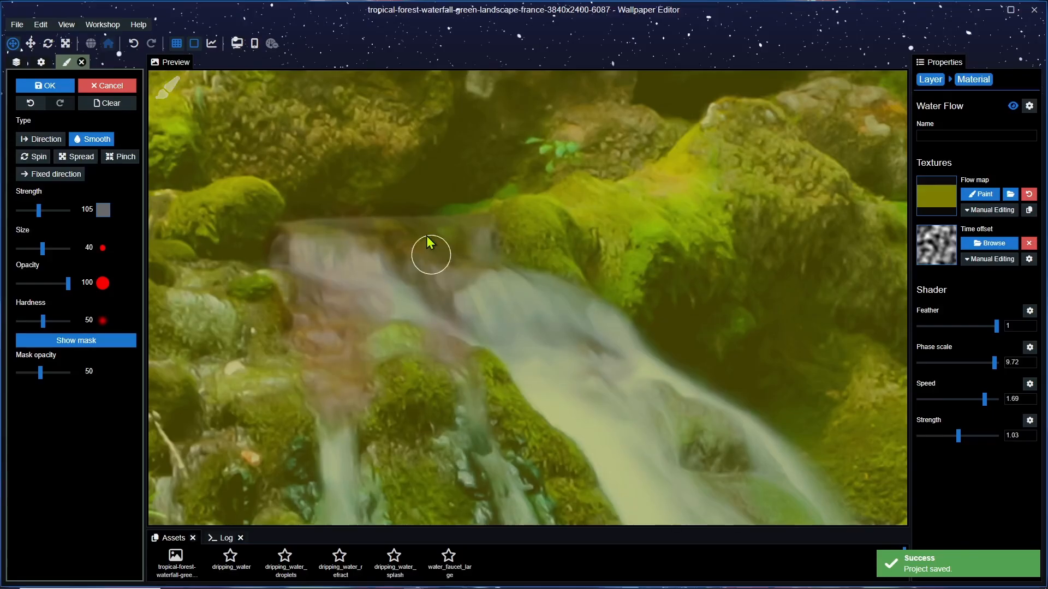
{"action": "left_click", "coordinate": [109, 340]}
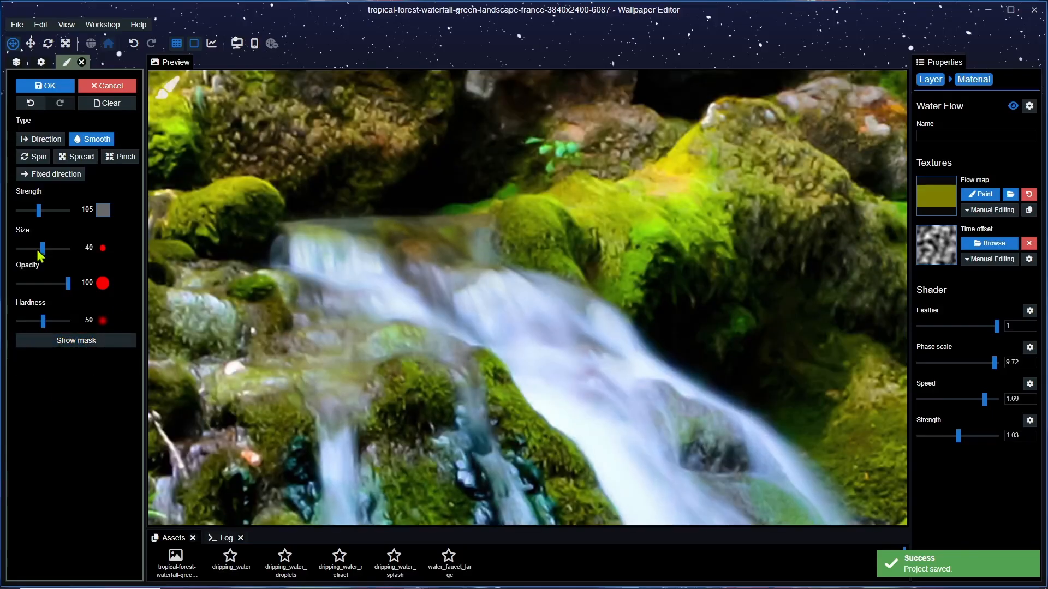
Step: Clean up the flow map just above the waterfall's crest using the Direction brush at strength 0 and size 20
{"action": "left_click_drag", "start_coordinate": [39, 211], "coordinate": [17, 211]}
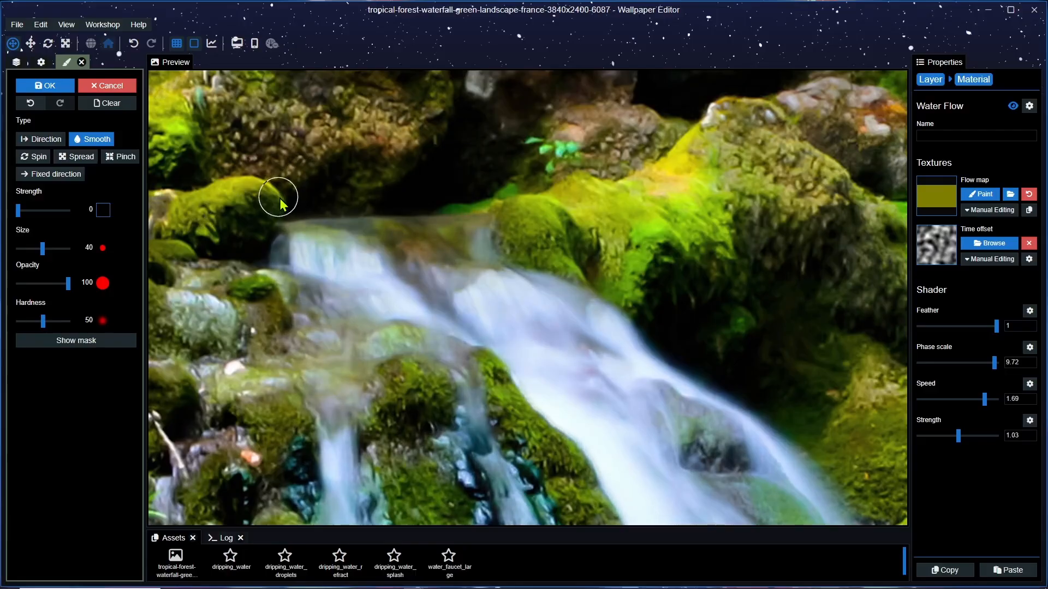
{"action": "left_click_drag", "start_coordinate": [43, 249], "coordinate": [37, 248]}
{"action": "scroll", "coordinate": [360, 192], "scroll_direction": "up", "scroll_amount": 2}
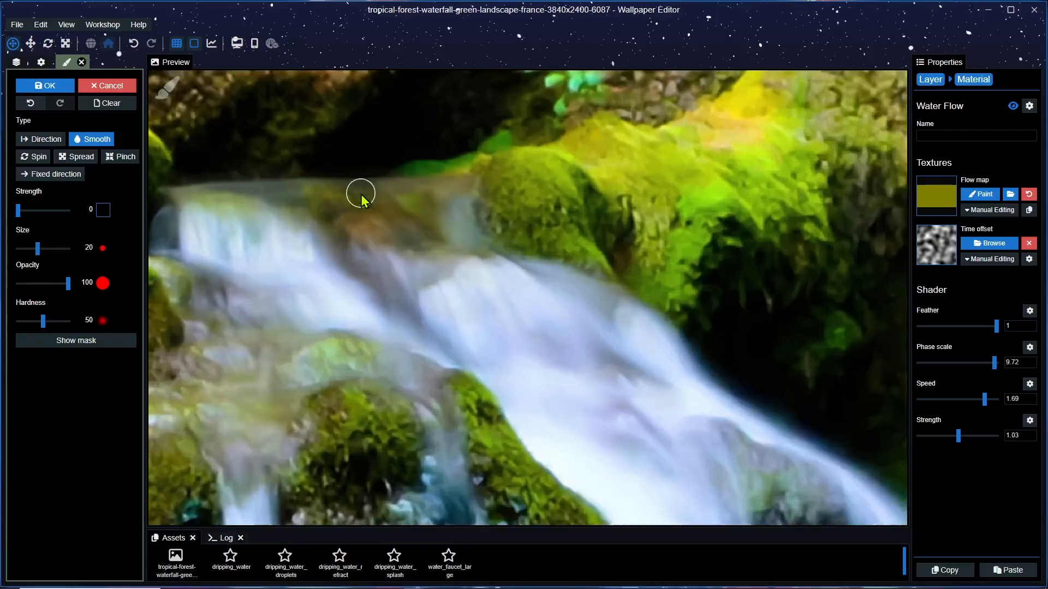
{"action": "scroll", "coordinate": [432, 205], "scroll_direction": "down", "scroll_amount": 2}
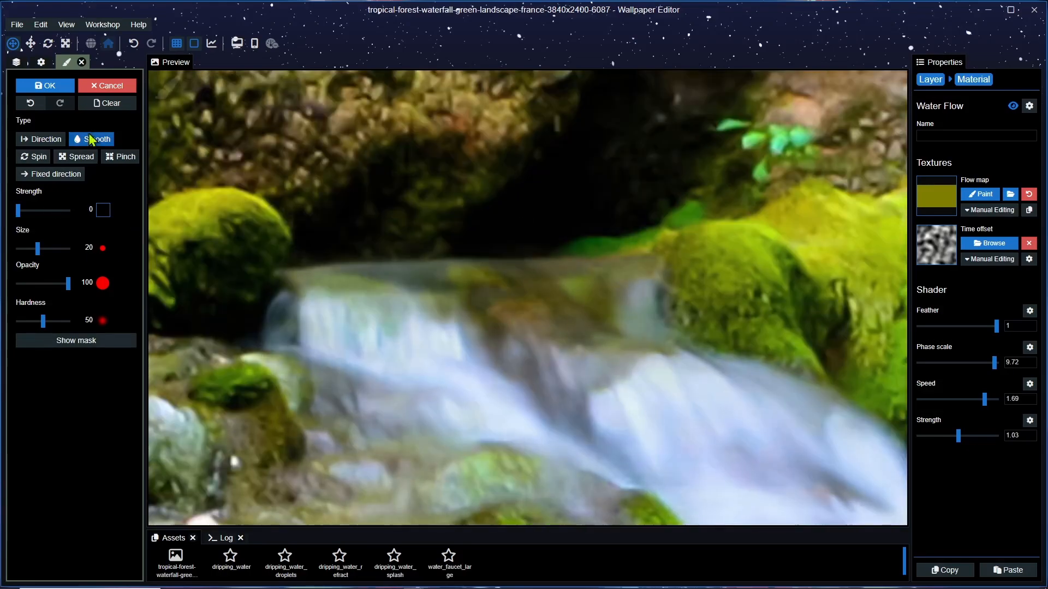
{"action": "left_click", "coordinate": [51, 141]}
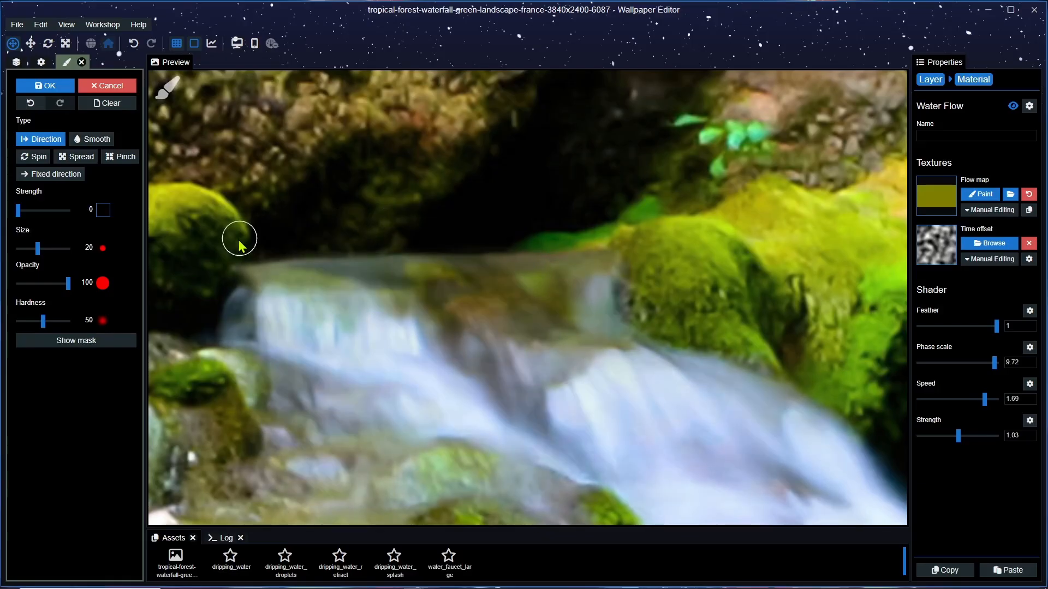
{"action": "left_click_drag", "start_coordinate": [316, 221], "coordinate": [392, 199]}
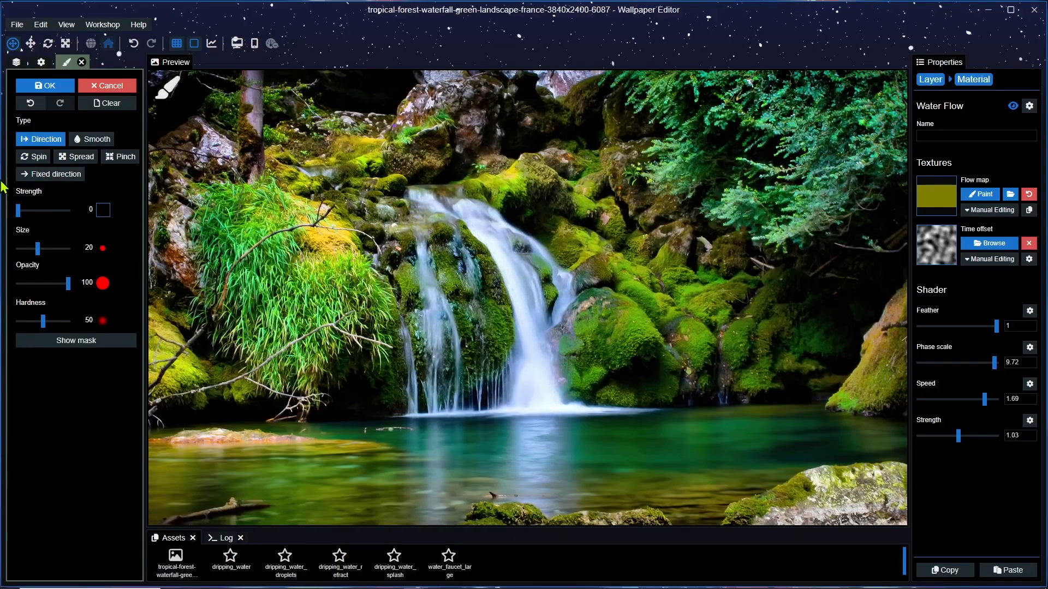
Step: Accept the painted Water Flow map and save the project
{"action": "left_click", "coordinate": [49, 88]}
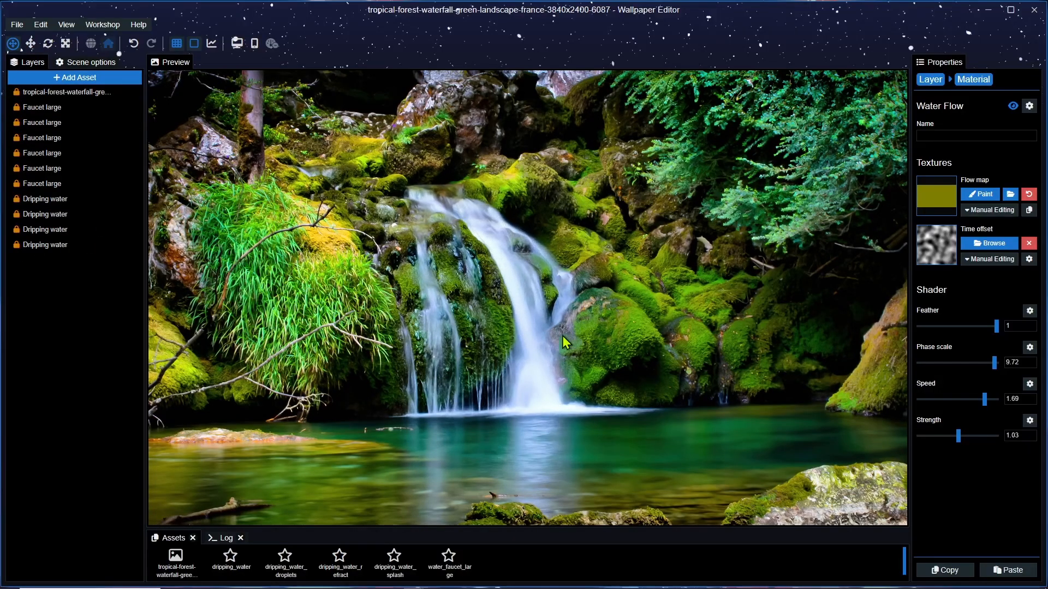
{"action": "scroll", "coordinate": [445, 293], "scroll_direction": "down", "scroll_amount": 4}
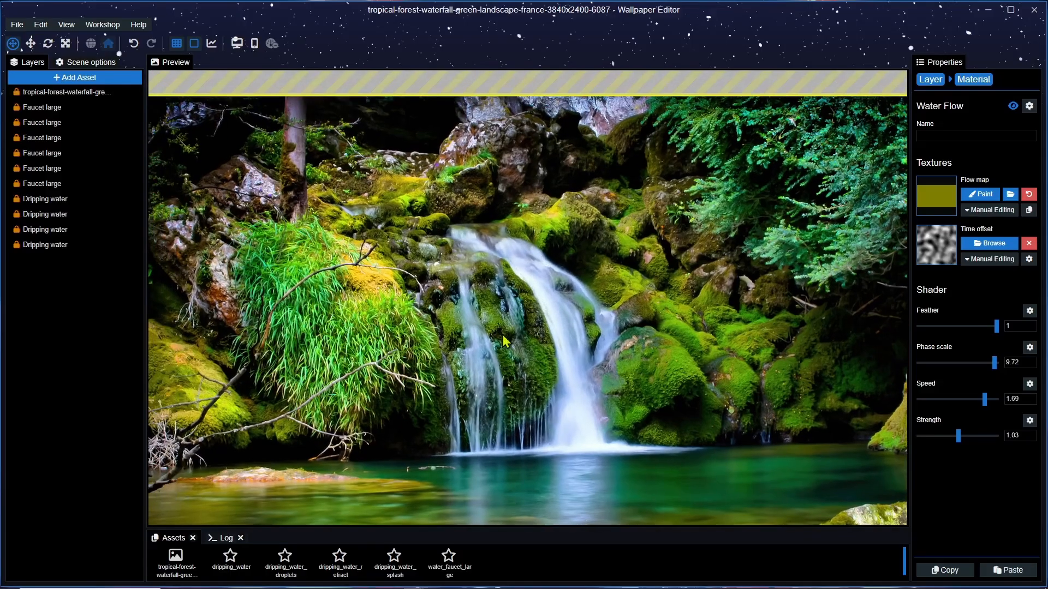
{"action": "scroll", "coordinate": [558, 374], "scroll_direction": "up", "scroll_amount": 5}
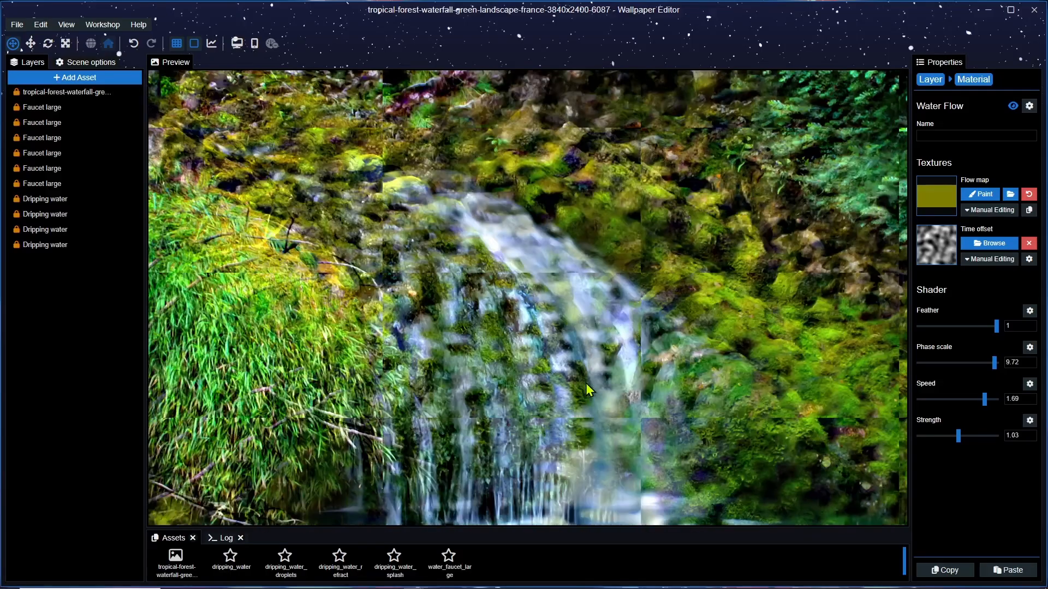
{"action": "scroll", "coordinate": [591, 384], "scroll_direction": "down", "scroll_amount": 2}
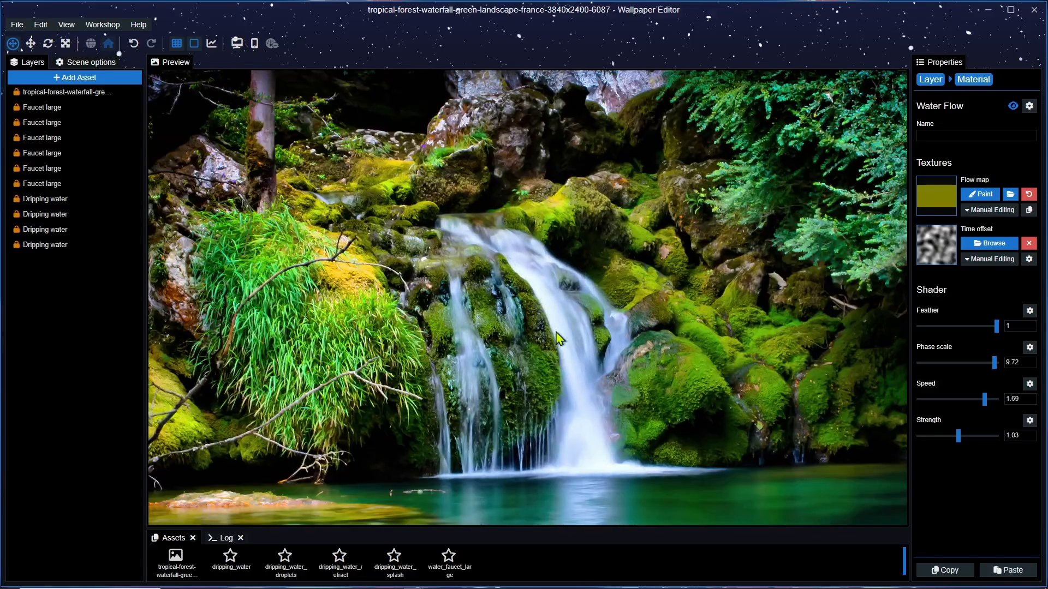
{"action": "key", "text": "ctrl+s"}
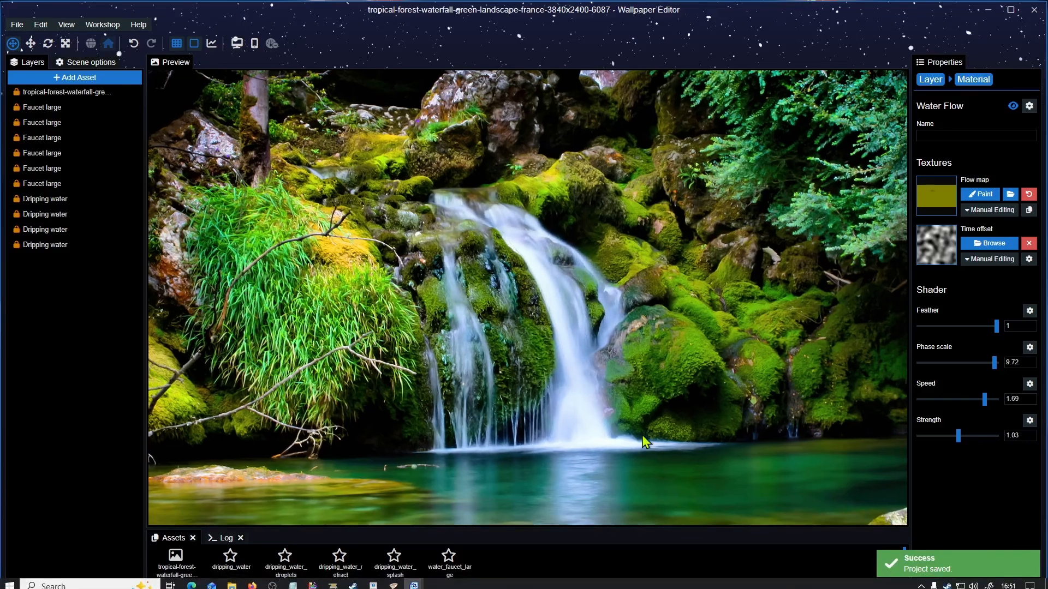
{"action": "scroll", "coordinate": [598, 383], "scroll_direction": "up", "scroll_amount": 3}
{"action": "scroll", "coordinate": [591, 369], "scroll_direction": "up", "scroll_amount": 3}
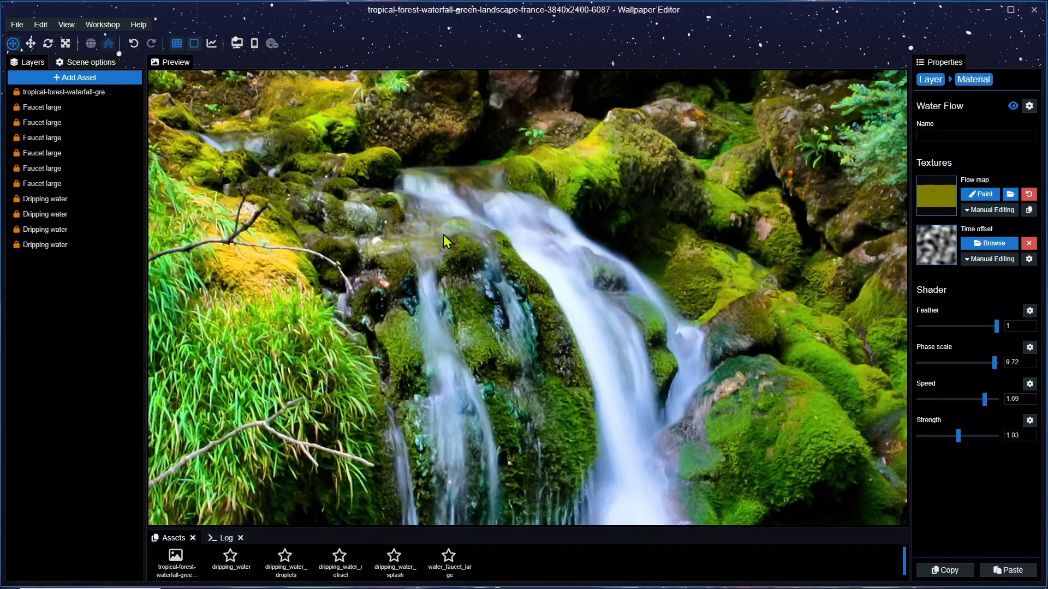
{"action": "scroll", "coordinate": [697, 379], "scroll_direction": "up", "scroll_amount": 4}
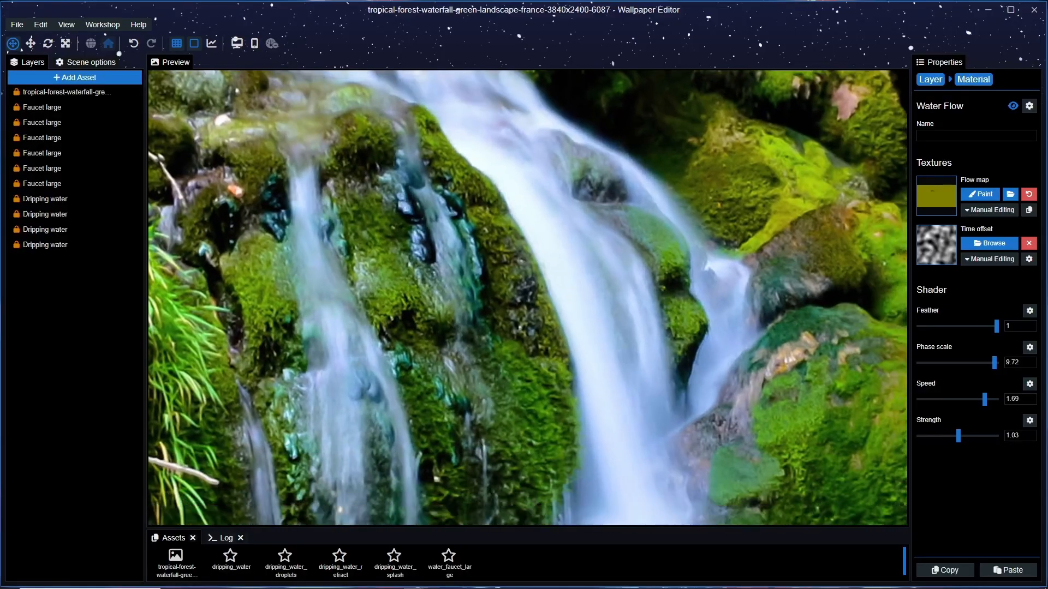
{"action": "left_click_drag", "start_coordinate": [800, 445], "coordinate": [784, 365]}
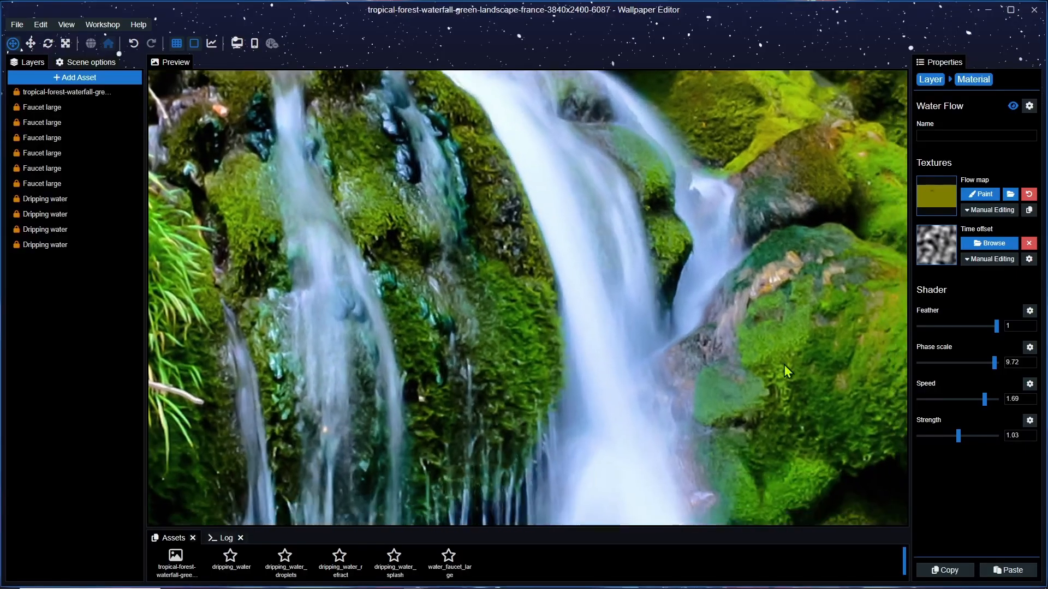
Step: Add a Water preset asset to the scene using its Water impact splash variant
{"action": "left_click_drag", "start_coordinate": [689, 507], "coordinate": [725, 417]}
{"action": "left_click_drag", "start_coordinate": [870, 376], "coordinate": [585, 343]}
{"action": "scroll", "coordinate": [578, 426], "scroll_direction": "down", "scroll_amount": 5}
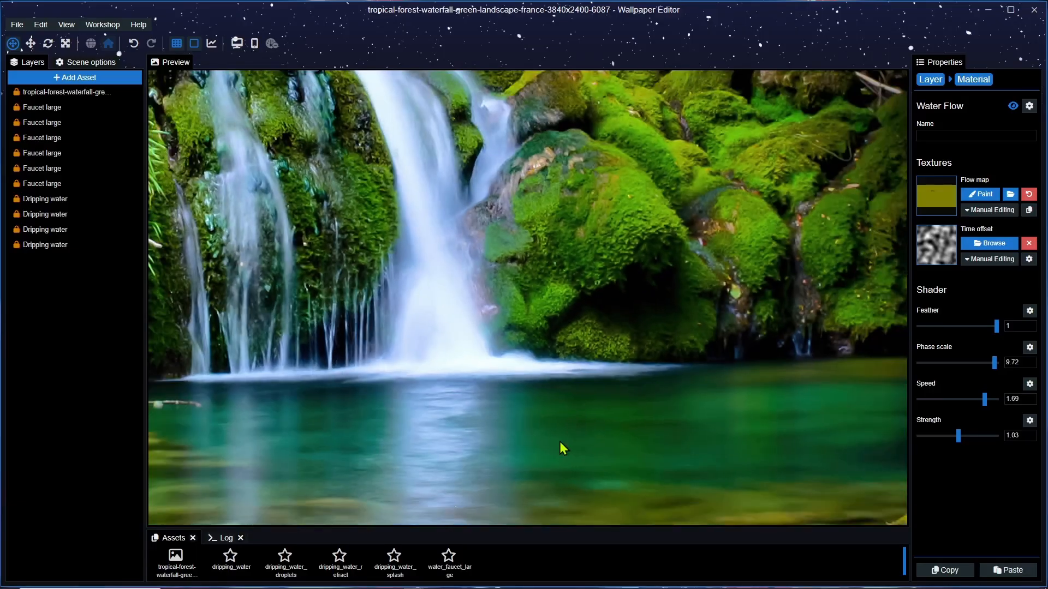
{"action": "scroll", "coordinate": [559, 441], "scroll_direction": "down", "scroll_amount": 5}
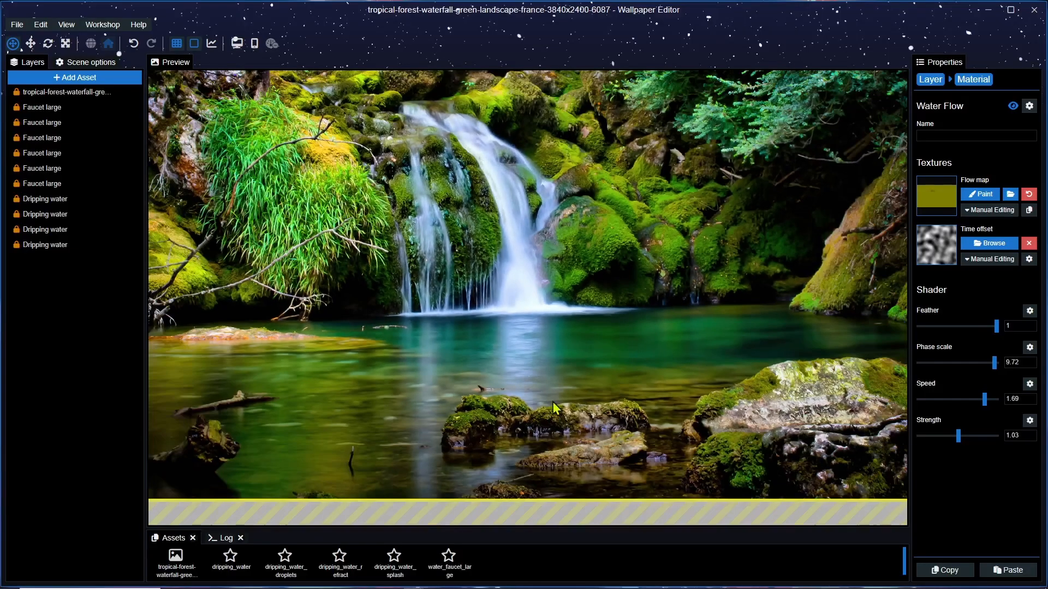
{"action": "left_click_drag", "start_coordinate": [553, 426], "coordinate": [579, 459]}
{"action": "scroll", "coordinate": [527, 298], "scroll_direction": "down", "scroll_amount": 1}
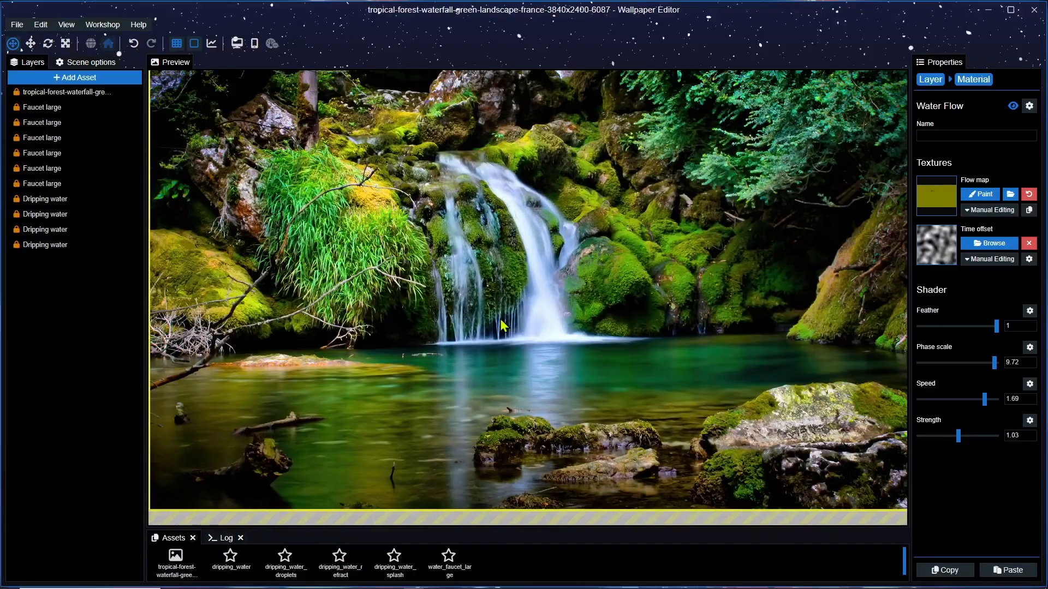
{"action": "left_click", "coordinate": [72, 81]}
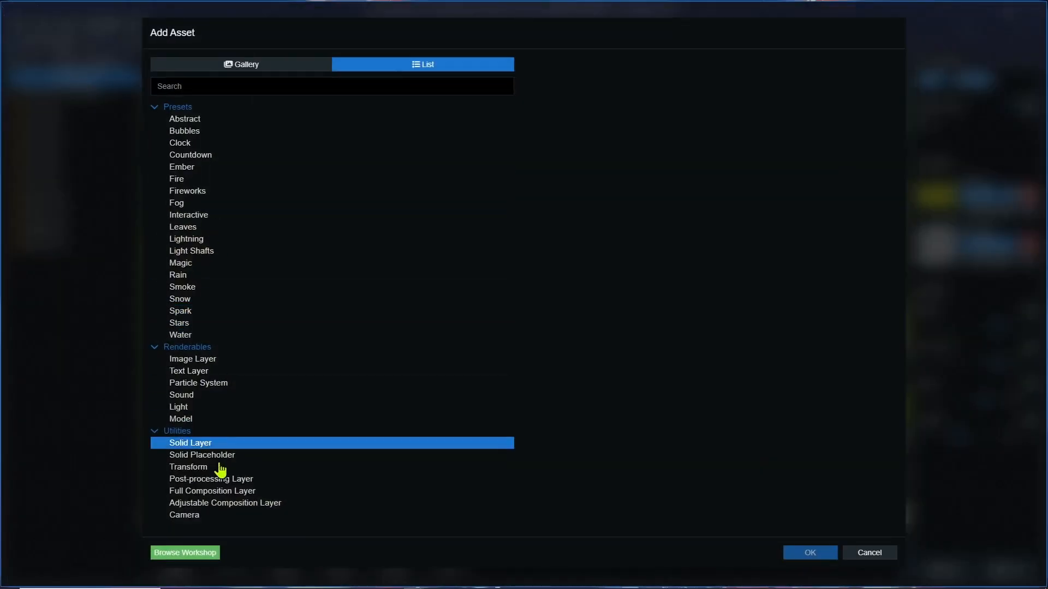
{"action": "left_click", "coordinate": [184, 336]}
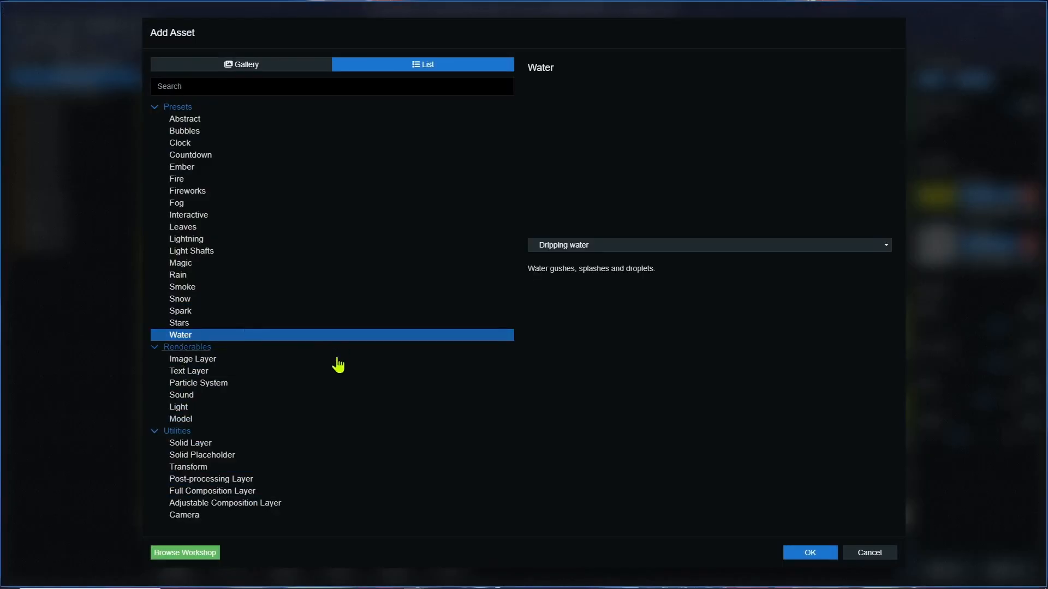
{"action": "left_click", "coordinate": [655, 246]}
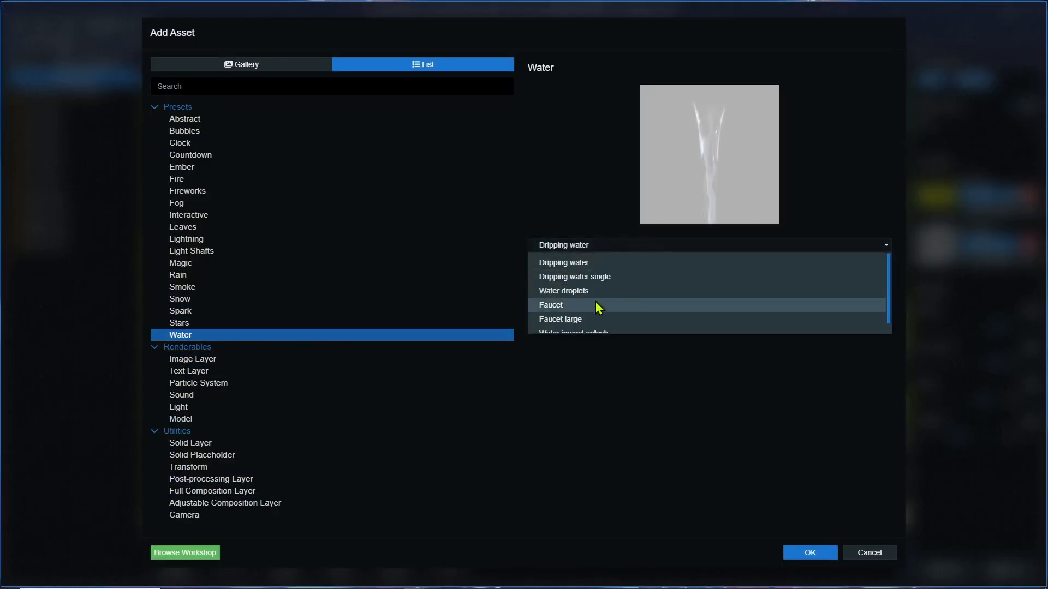
{"action": "scroll", "coordinate": [581, 322], "scroll_direction": "down", "scroll_amount": 1}
{"action": "left_click", "coordinate": [574, 329]}
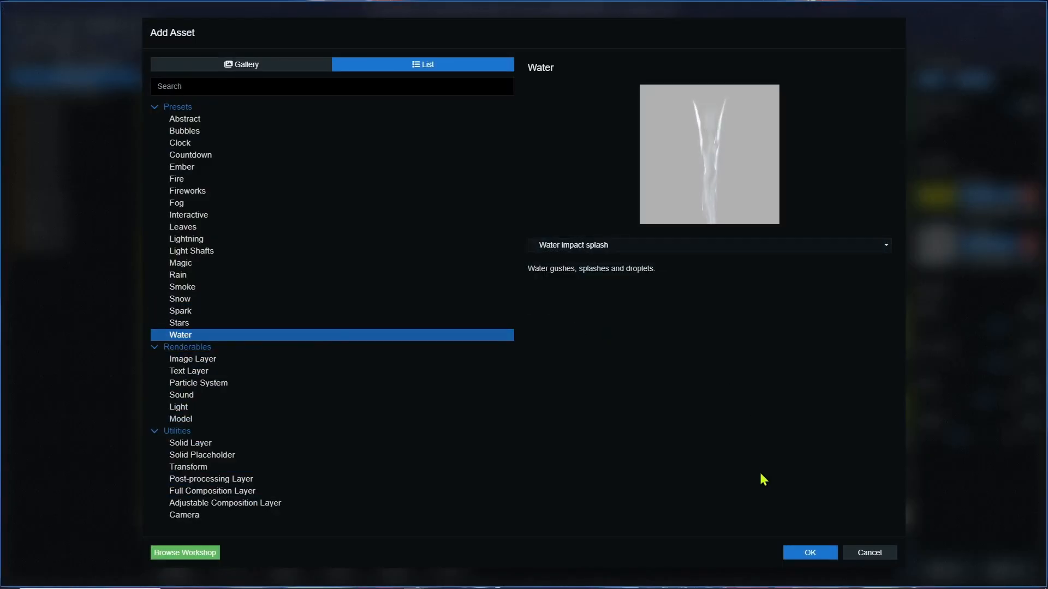
{"action": "left_click", "coordinate": [821, 554]}
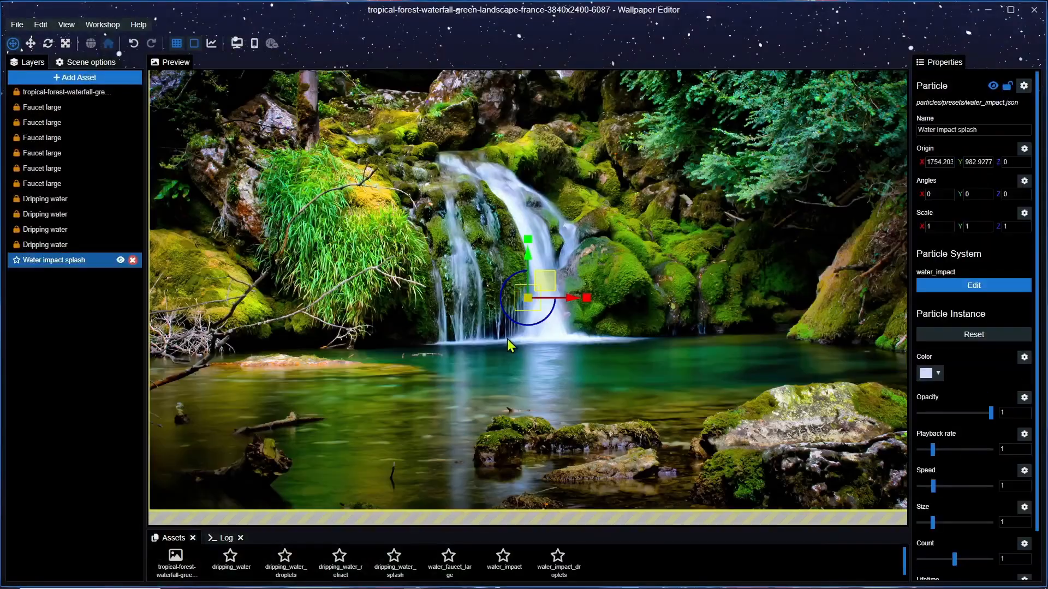
Step: Move the splash to the foot of the leftmost thin stream at the waterline and set its color to white #ffffff
{"action": "scroll", "coordinate": [513, 341], "scroll_direction": "up", "scroll_amount": 6}
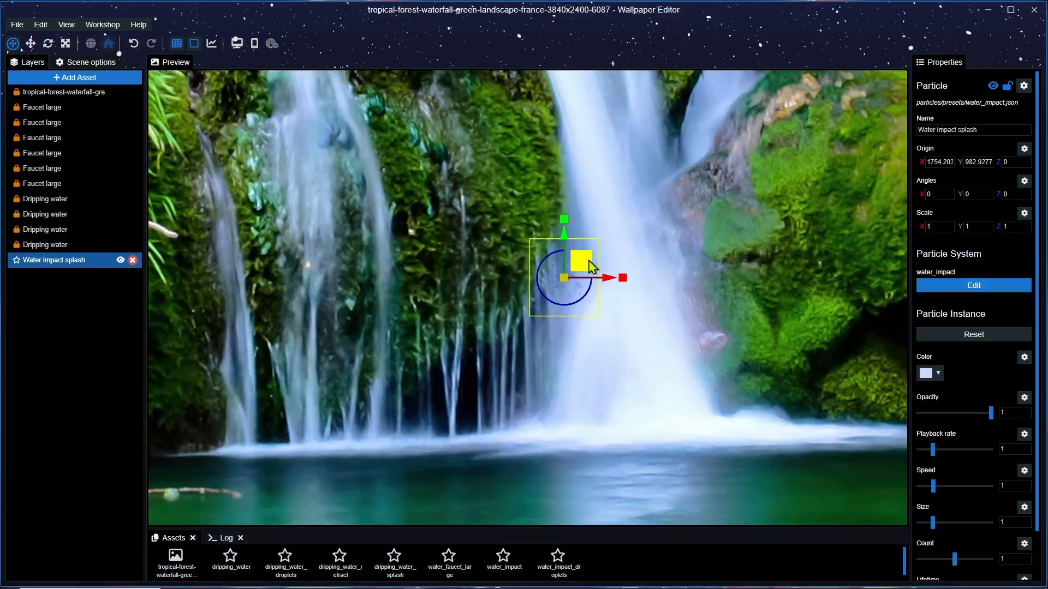
{"action": "left_click_drag", "start_coordinate": [589, 262], "coordinate": [431, 355]}
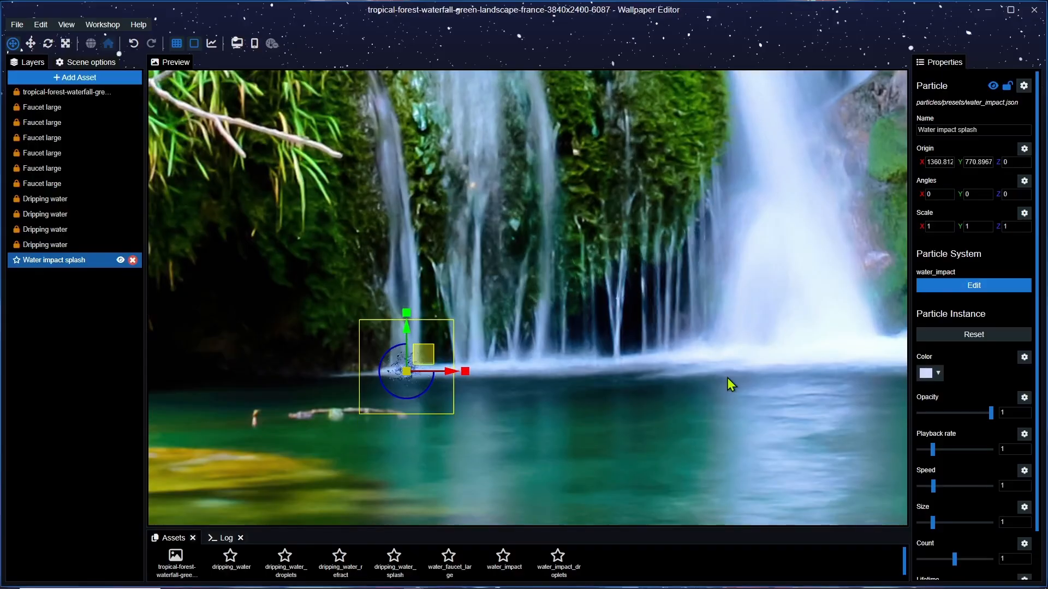
{"action": "left_click", "coordinate": [937, 374]}
{"action": "left_click", "coordinate": [805, 395]}
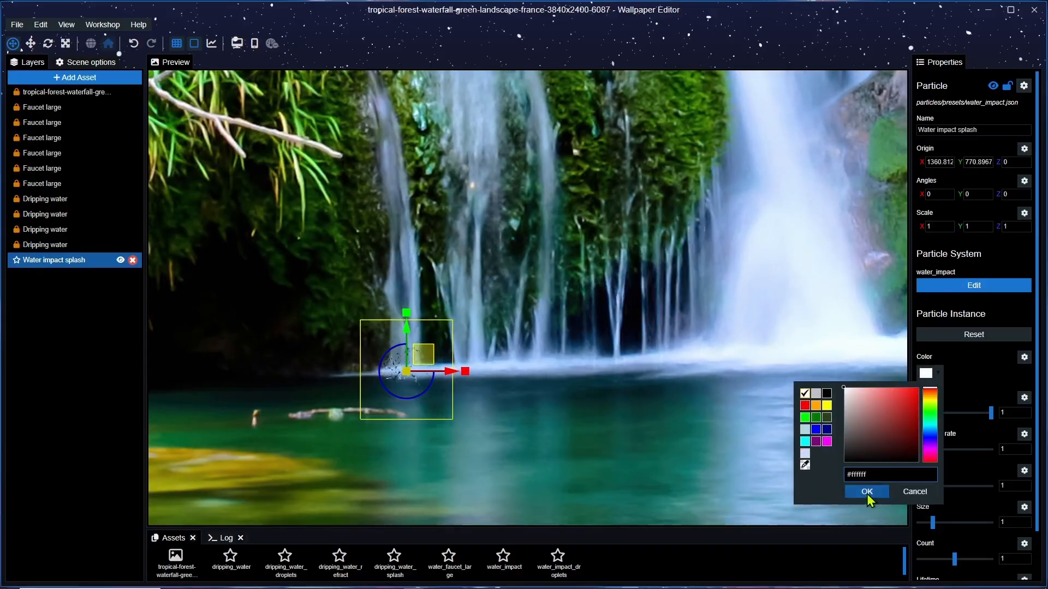
{"action": "left_click", "coordinate": [867, 492]}
Step: Scale the splash to about 1.32 in X and 0.67 in Y, settle it at about X 1356, Y 765, and save
{"action": "left_click_drag", "start_coordinate": [465, 371], "coordinate": [583, 375]}
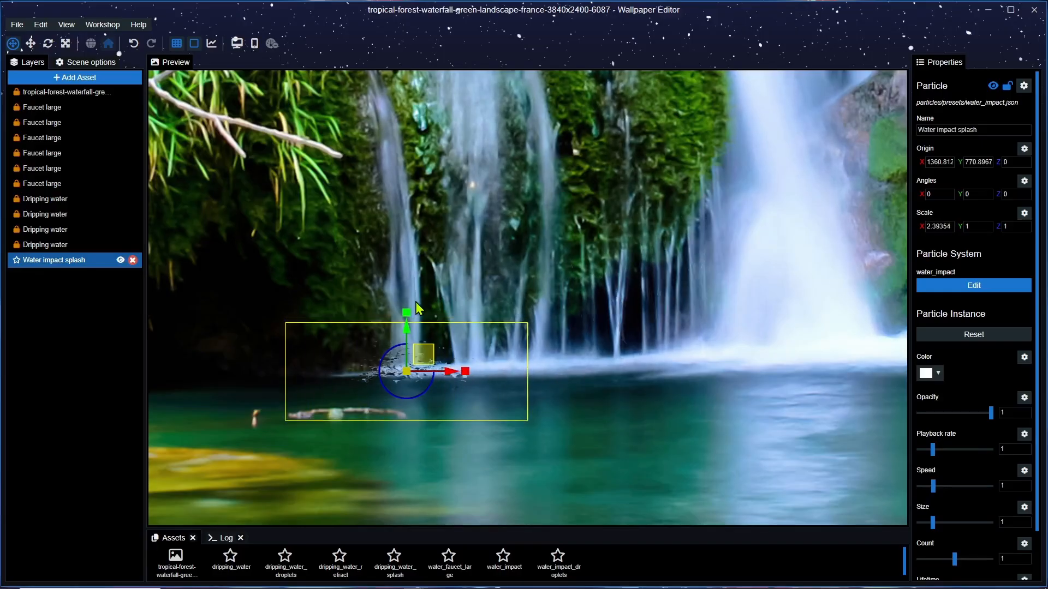
{"action": "left_click_drag", "start_coordinate": [407, 325], "coordinate": [416, 353]}
{"action": "left_click_drag", "start_coordinate": [466, 375], "coordinate": [418, 358]}
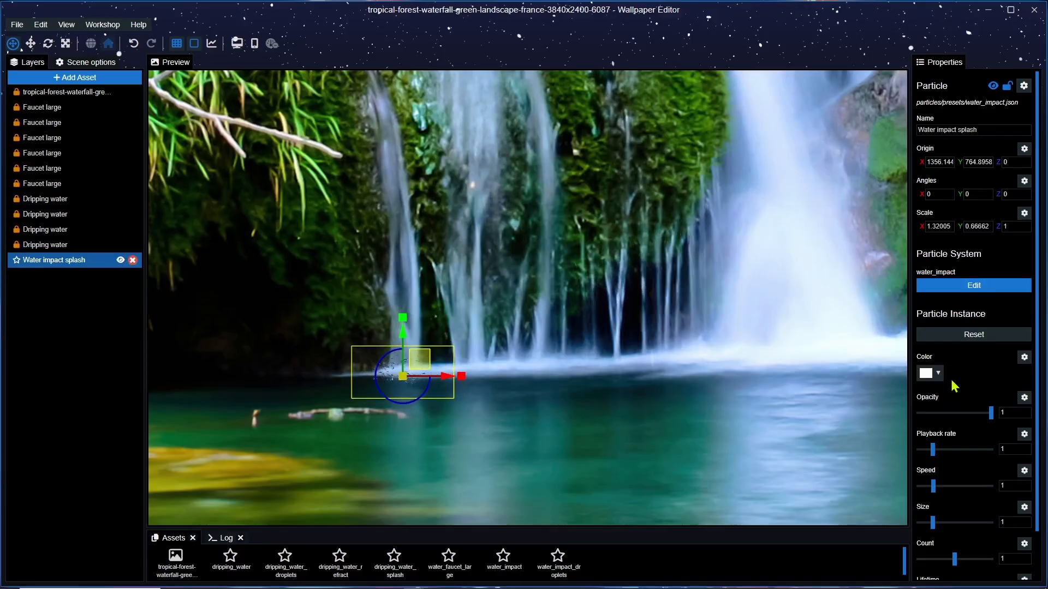
{"action": "key", "text": "ctrl+s"}
Step: Set the splash's opacity to 0.39, playback rate to 2.45, size to 1.25, count to 2 and lifetime to 1.06
{"action": "left_click_drag", "start_coordinate": [990, 413], "coordinate": [959, 420]}
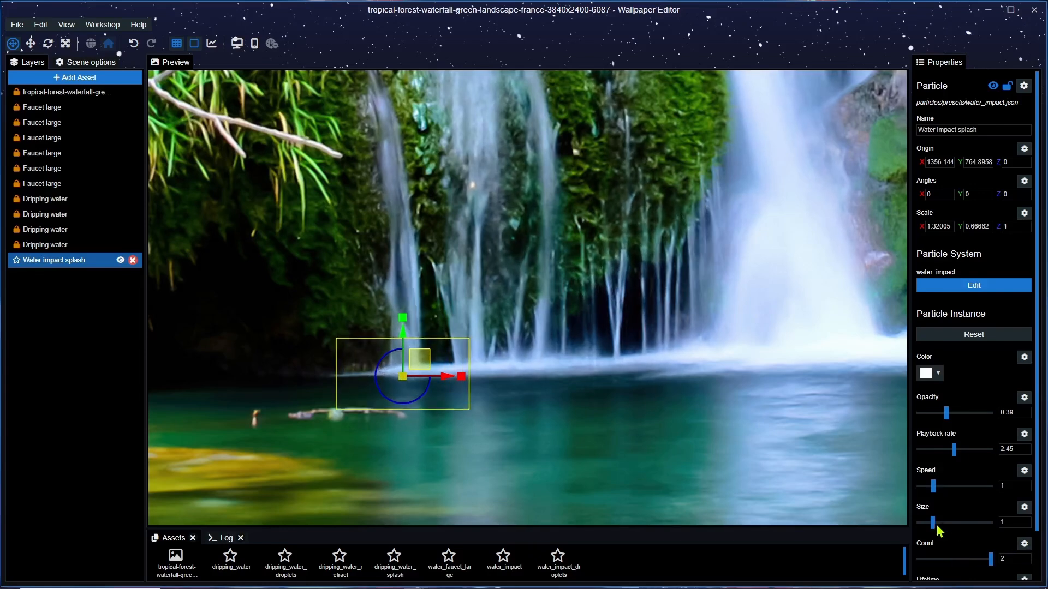
{"action": "mouse_move", "coordinate": [934, 522]}
{"action": "left_mouse_down"}
{"action": "mouse_move", "coordinate": [959, 523]}
{"action": "mouse_move", "coordinate": [947, 525]}
{"action": "left_mouse_up"}
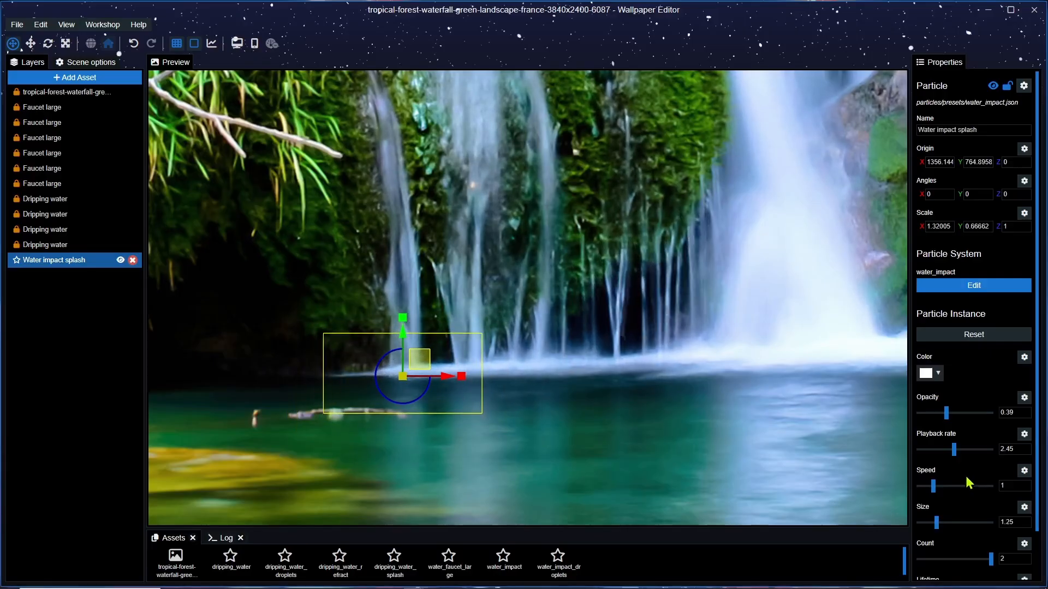
{"action": "scroll", "coordinate": [980, 385], "scroll_direction": "down", "scroll_amount": 2}
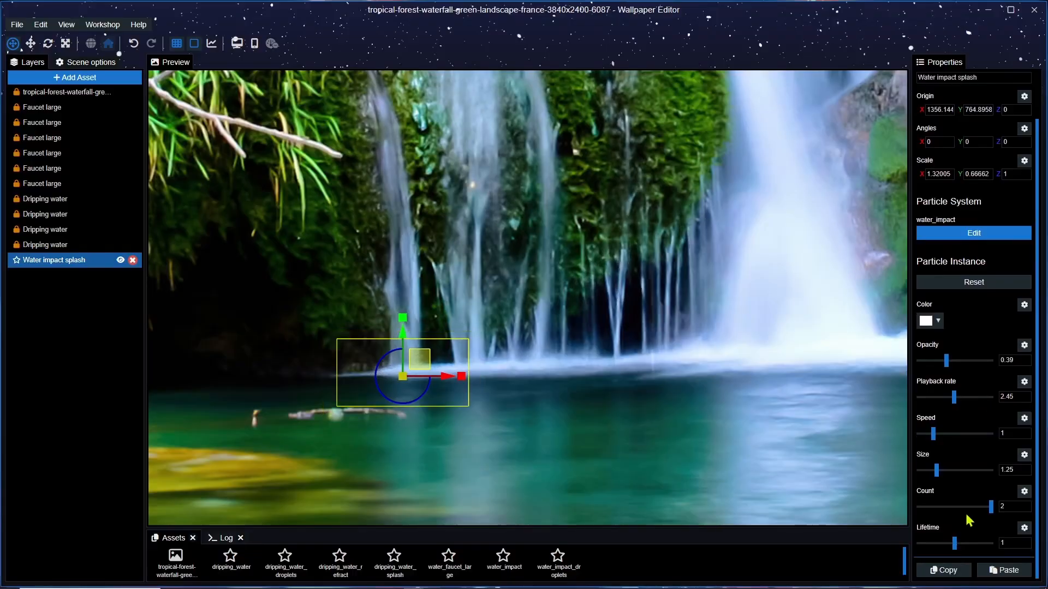
{"action": "left_click_drag", "start_coordinate": [955, 541], "coordinate": [1024, 542]}
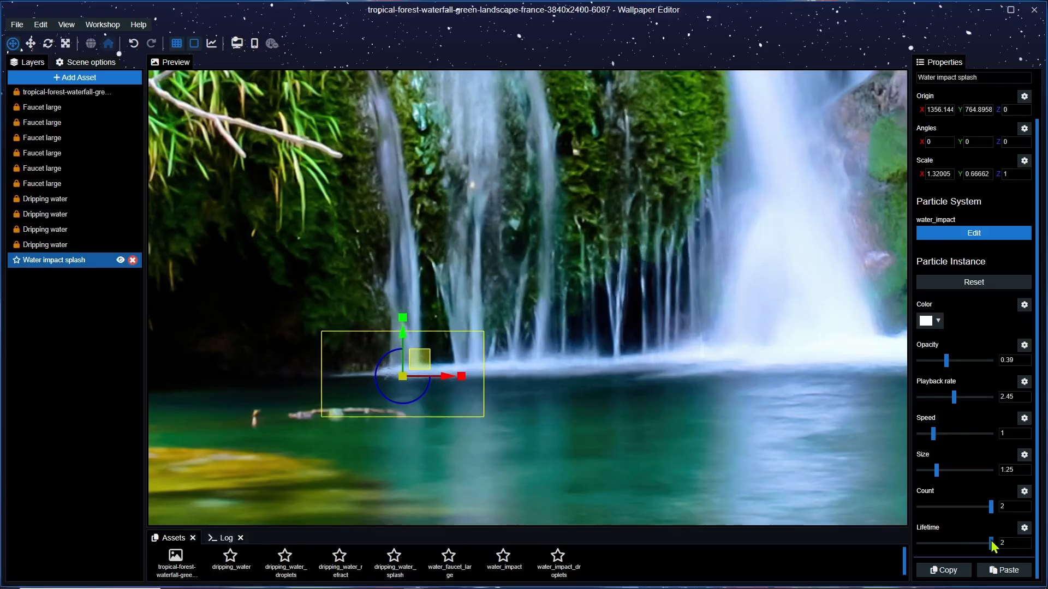
{"action": "left_click_drag", "start_coordinate": [958, 542], "coordinate": [957, 540]}
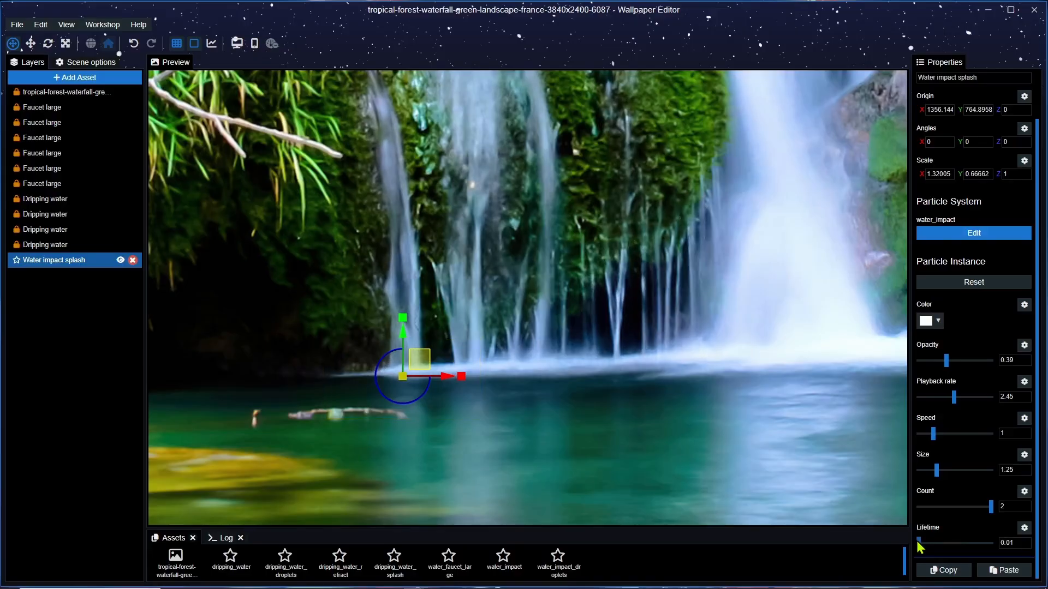
{"action": "left_click_drag", "start_coordinate": [919, 546], "coordinate": [957, 541]}
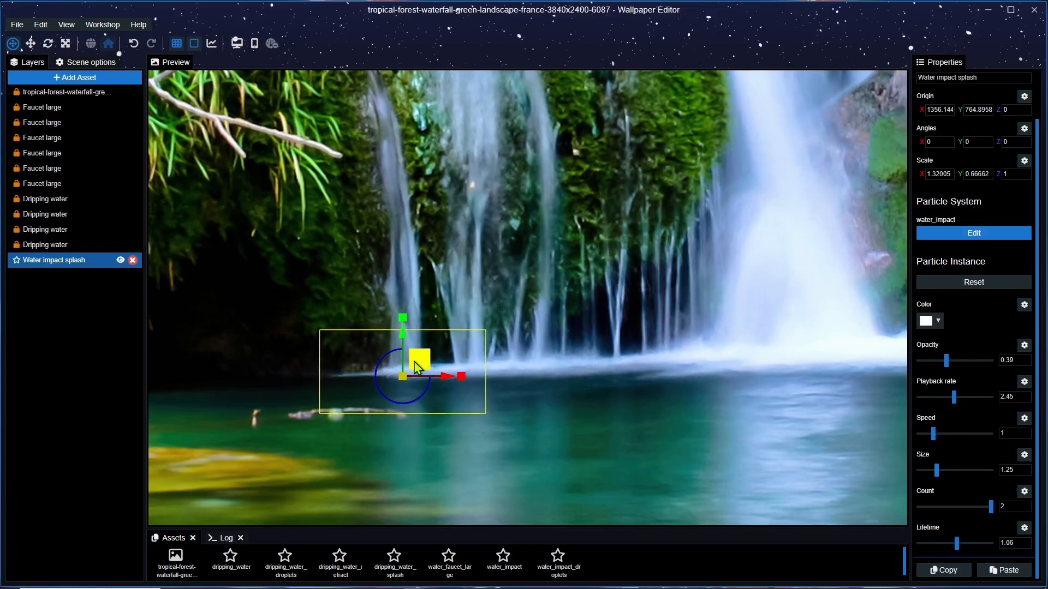
Step: Duplicate the splash twice and place the copies along the waterline at about X 1404 and X 1454
{"action": "right_click", "coordinate": [52, 261]}
{"action": "left_click", "coordinate": [87, 398]}
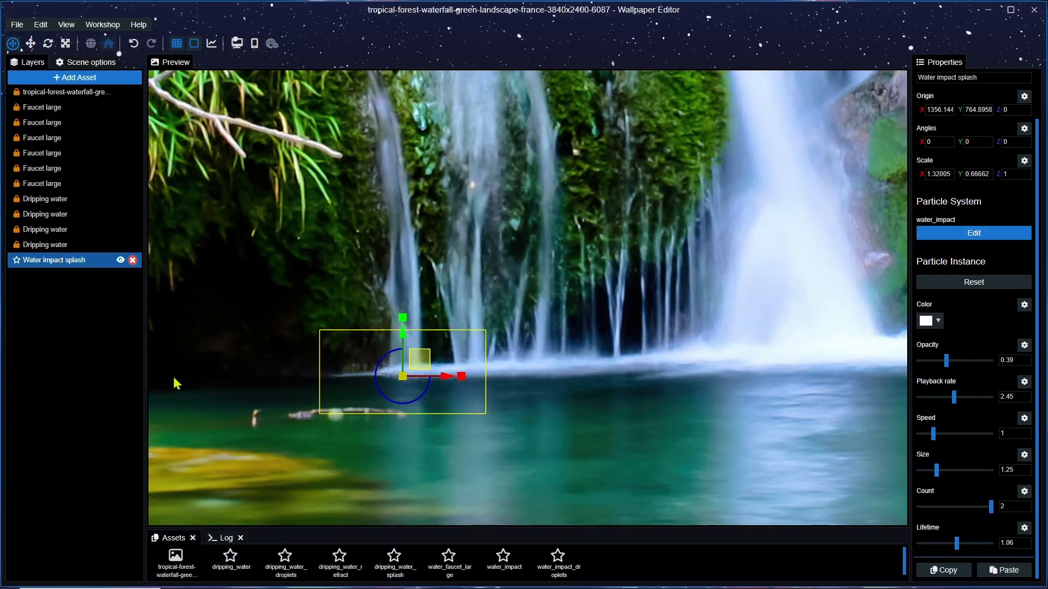
{"action": "left_click_drag", "start_coordinate": [422, 368], "coordinate": [459, 364]}
{"action": "right_click", "coordinate": [60, 280]}
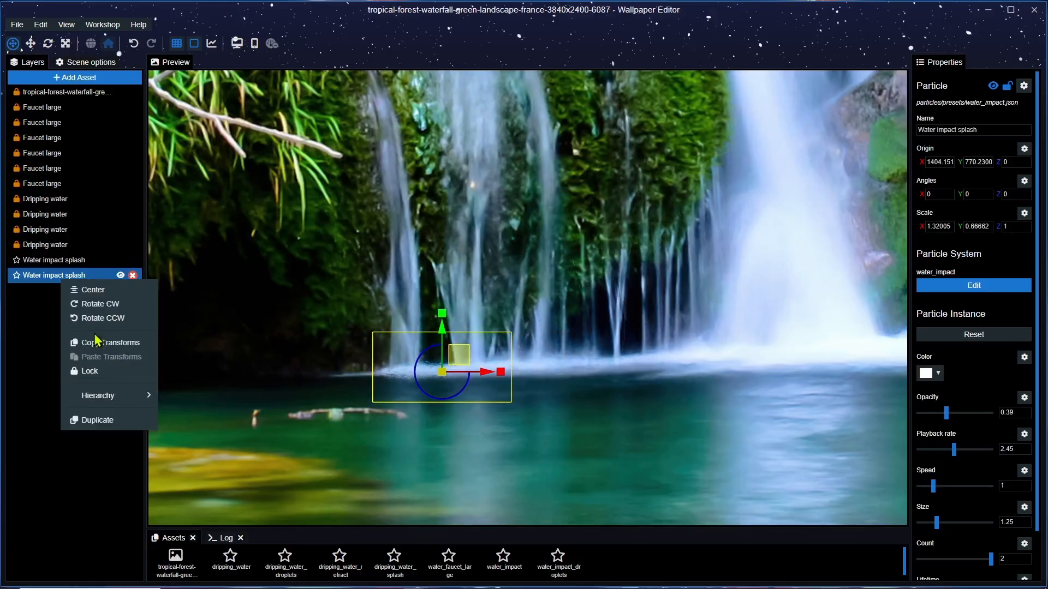
{"action": "left_click", "coordinate": [87, 420]}
{"action": "left_click_drag", "start_coordinate": [460, 355], "coordinate": [499, 358]}
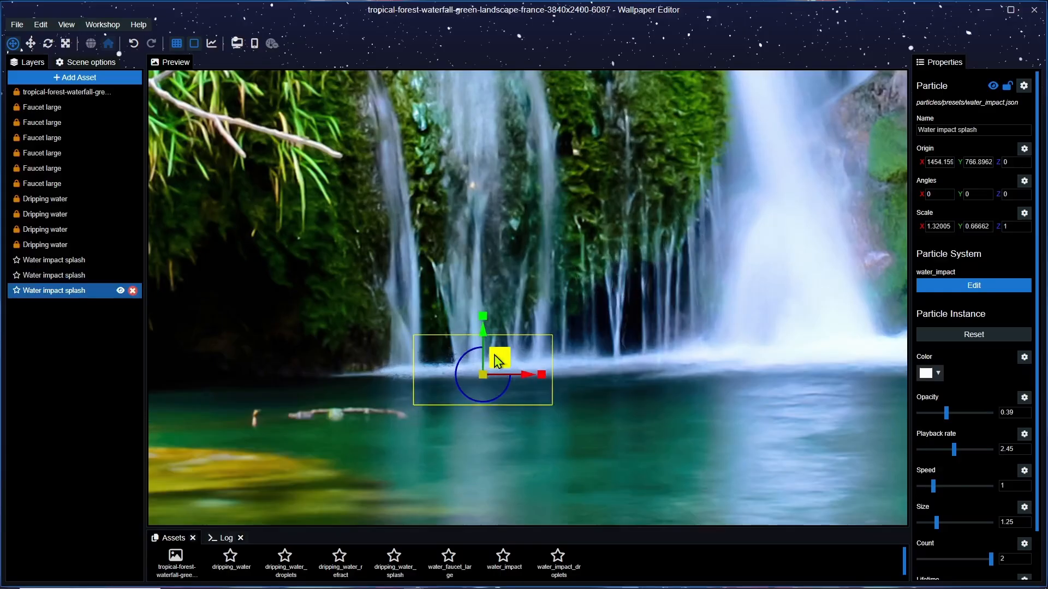
Step: Make two more splash copies, placing one at about X 1625 under the thin streams and one at about X 1781
{"action": "right_click", "coordinate": [65, 290]}
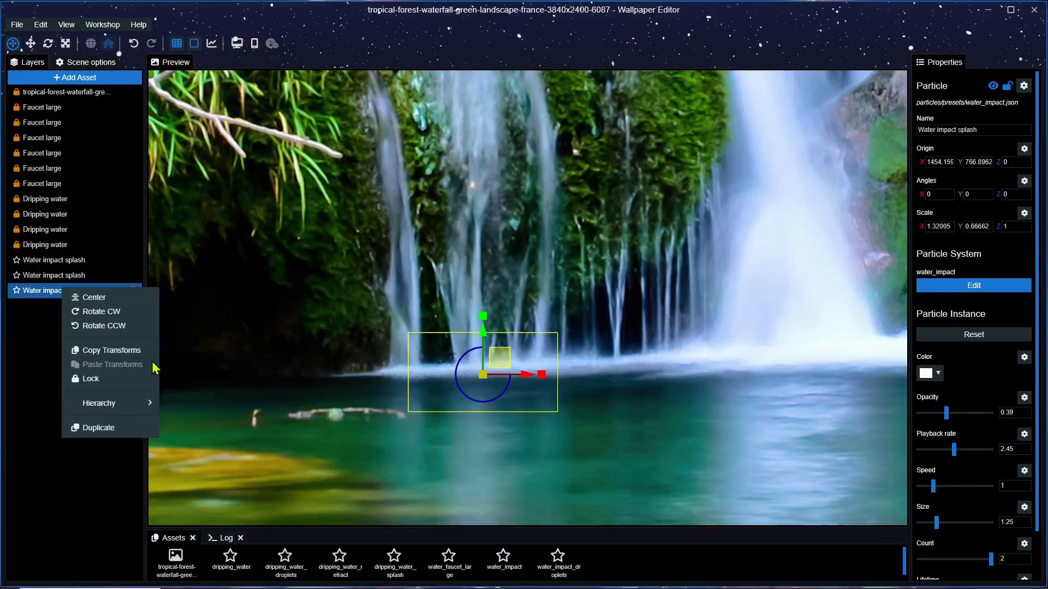
{"action": "left_click", "coordinate": [87, 429]}
{"action": "left_click_drag", "start_coordinate": [503, 366], "coordinate": [644, 360]}
{"action": "right_click", "coordinate": [51, 309]}
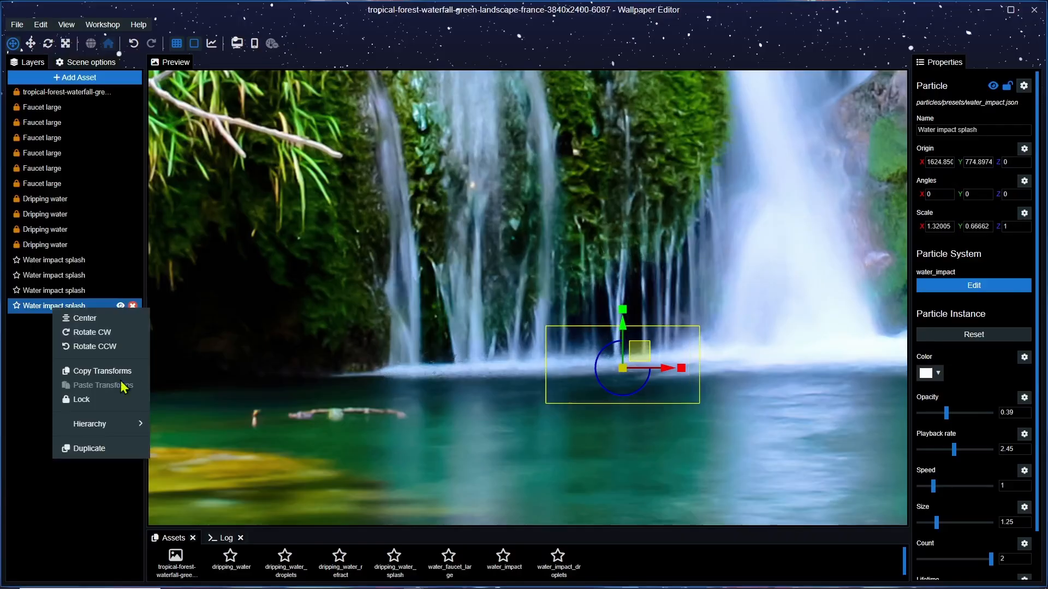
{"action": "left_click", "coordinate": [107, 449]}
{"action": "left_click_drag", "start_coordinate": [640, 353], "coordinate": [768, 345]}
Step: Duplicate the last splash, enlarge the copy to about 2.55 by 1.29 by 1.93, and move it to about X 1735 beside the main fall
{"action": "right_click", "coordinate": [57, 322]}
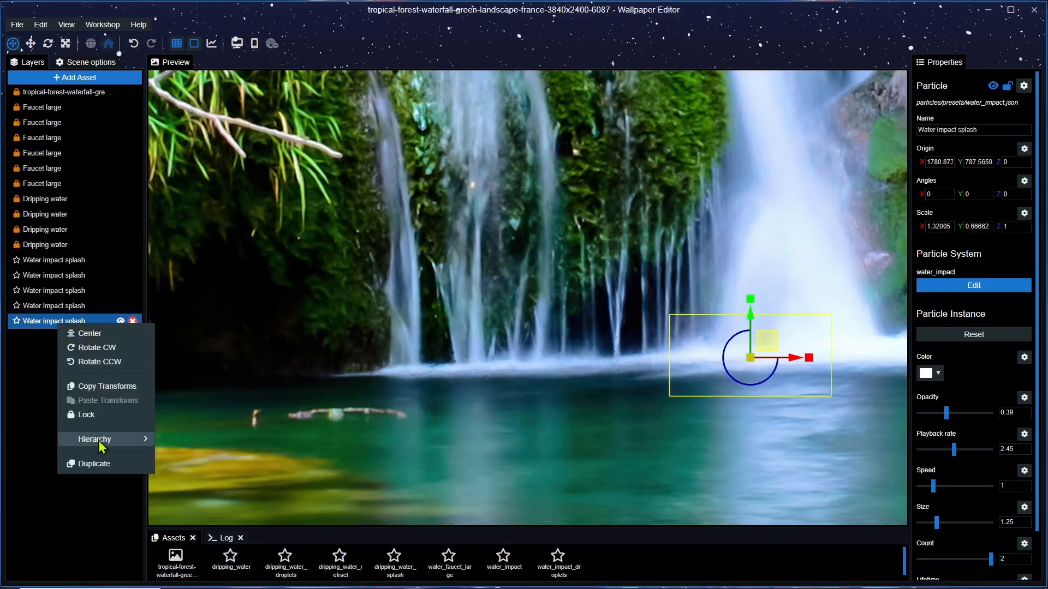
{"action": "left_click", "coordinate": [200, 432]}
{"action": "key", "text": "ctrl+d"}
{"action": "left_click_drag", "start_coordinate": [764, 342], "coordinate": [715, 293]}
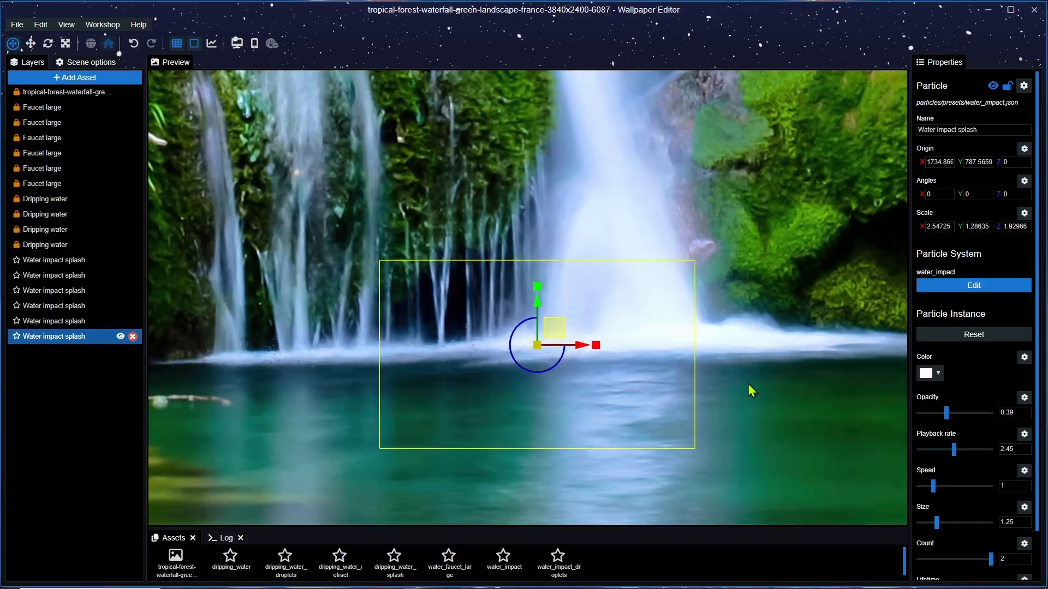
{"action": "left_click_drag", "start_coordinate": [749, 385], "coordinate": [696, 390]}
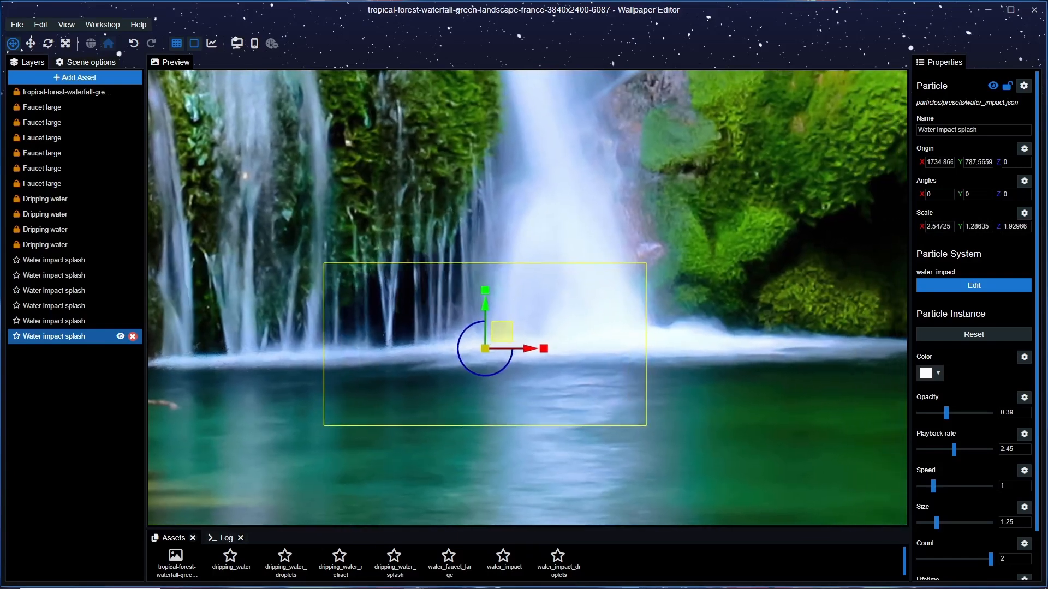
Step: Duplicate the enlarged splash twice, placing the copies at the main fall's base at about X 1828 and X 1956
{"action": "right_click", "coordinate": [75, 337]}
{"action": "left_click", "coordinate": [117, 473]}
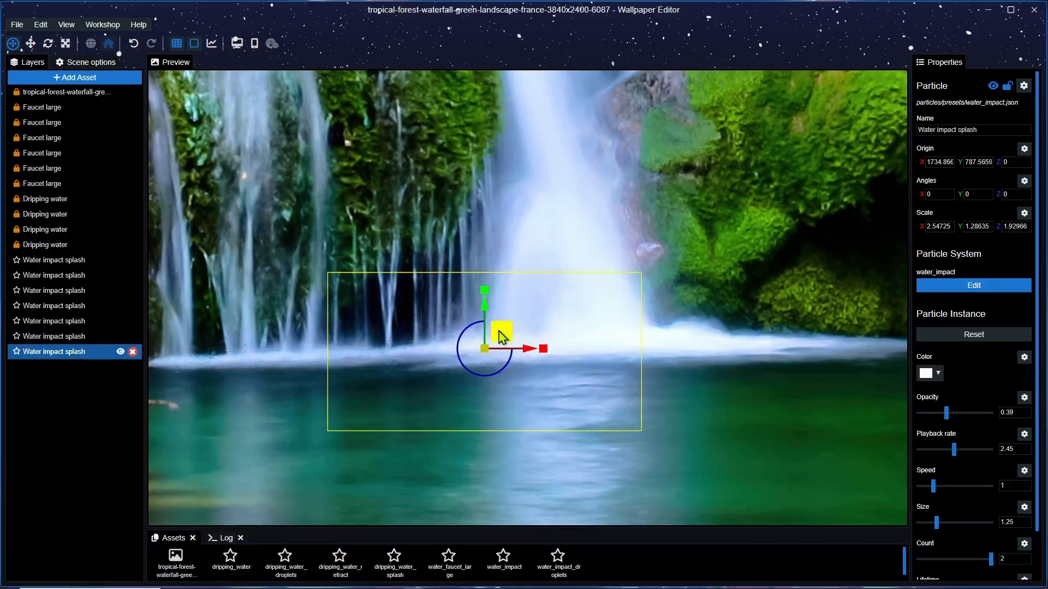
{"action": "left_click_drag", "start_coordinate": [499, 334], "coordinate": [575, 330]}
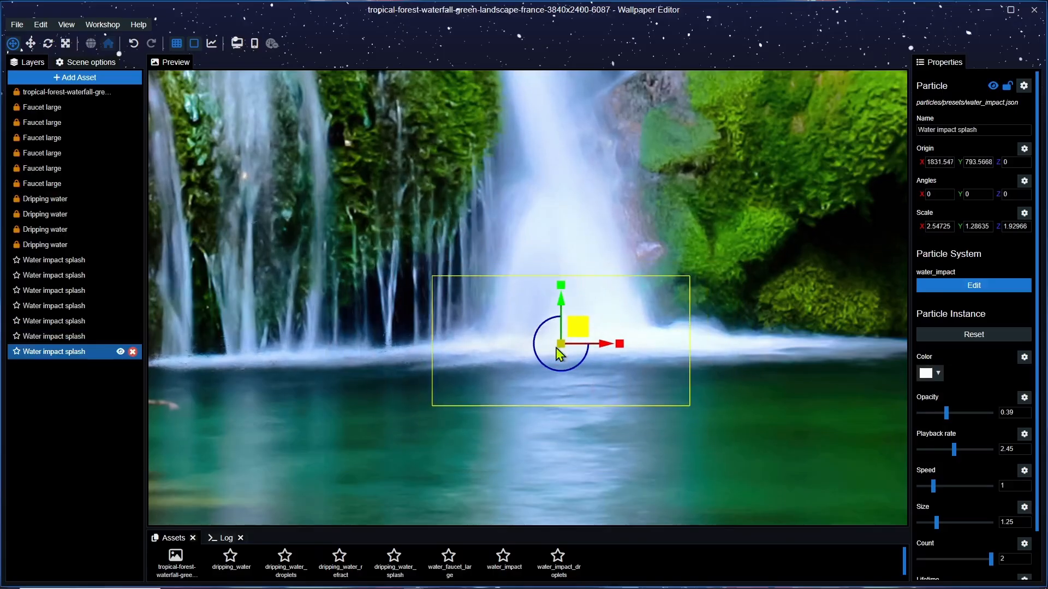
{"action": "right_click", "coordinate": [78, 357]}
{"action": "left_click", "coordinate": [104, 514]}
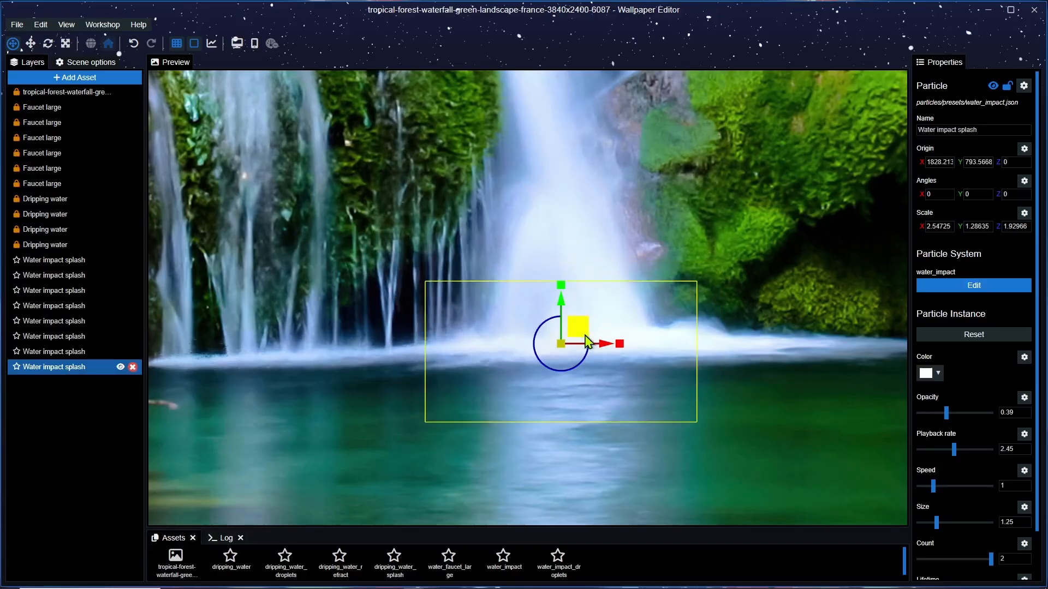
{"action": "left_click_drag", "start_coordinate": [587, 341], "coordinate": [681, 333]}
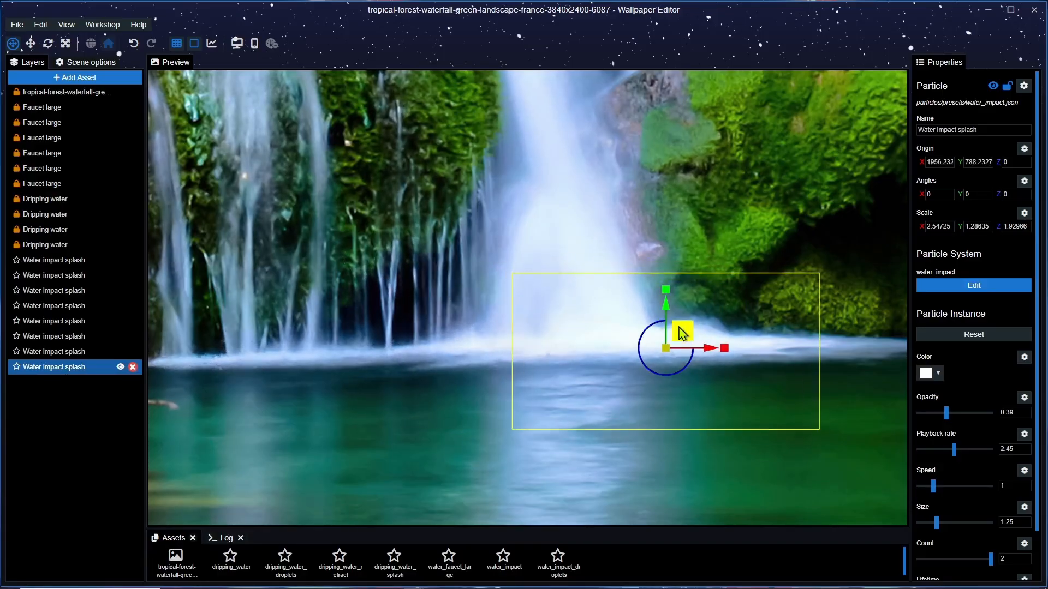
Step: Select the base waterfall image layer and save the project
{"action": "scroll", "coordinate": [505, 192], "scroll_direction": "down", "scroll_amount": 4}
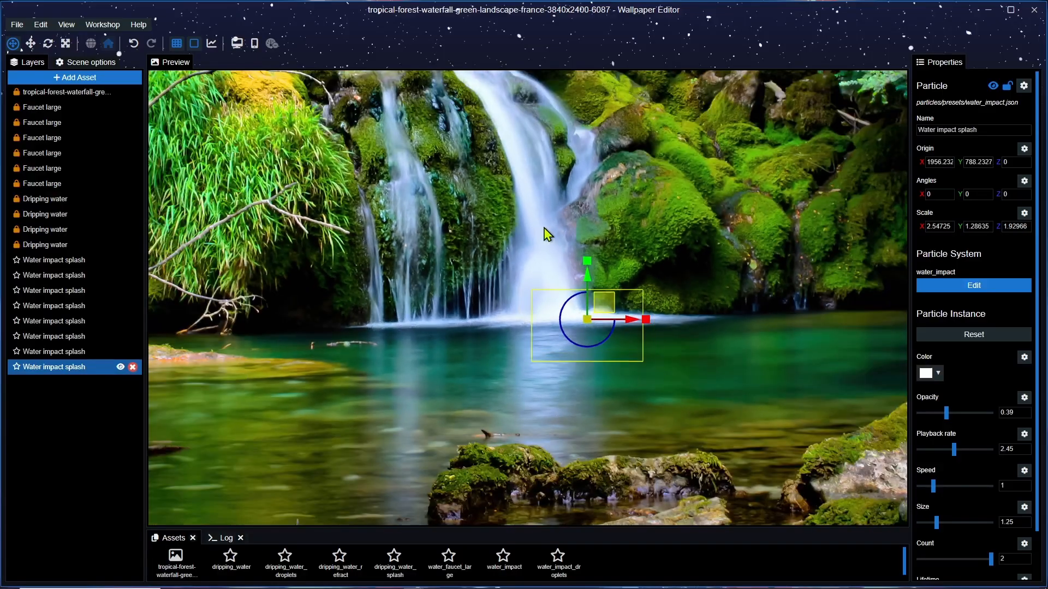
{"action": "left_click_drag", "start_coordinate": [547, 232], "coordinate": [546, 253]}
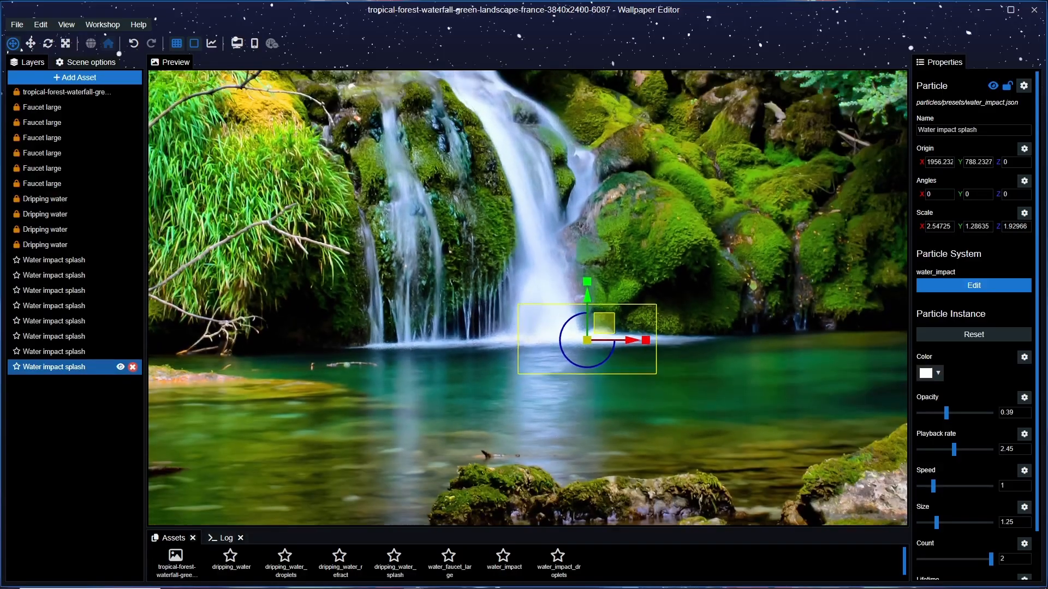
{"action": "scroll", "coordinate": [528, 295], "scroll_direction": "down", "scroll_amount": 2}
{"action": "scroll", "coordinate": [663, 360], "scroll_direction": "down", "scroll_amount": 2}
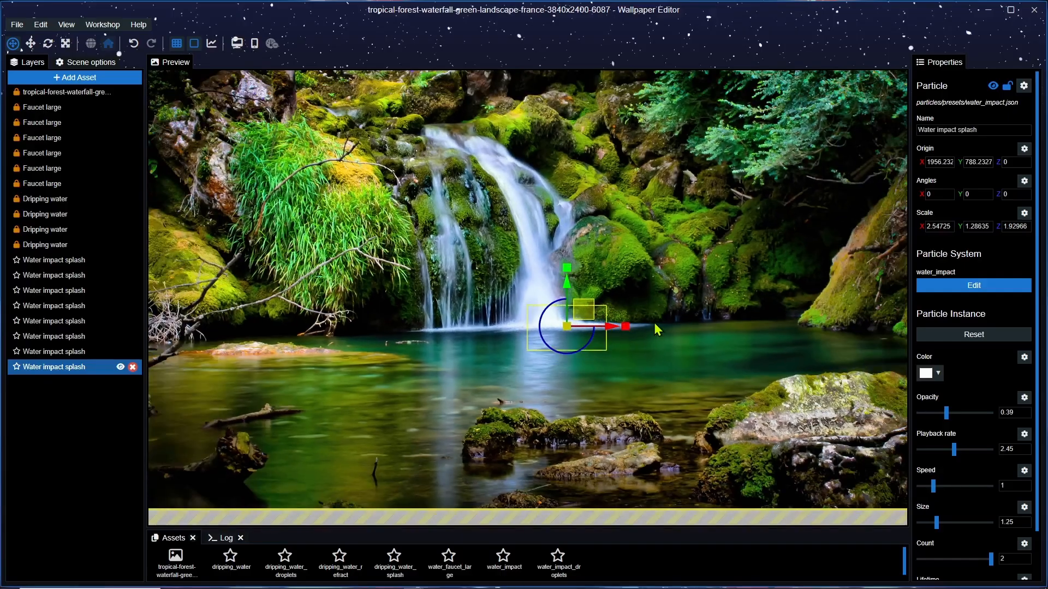
{"action": "left_click_drag", "start_coordinate": [655, 324], "coordinate": [655, 343]}
{"action": "left_click", "coordinate": [58, 93]}
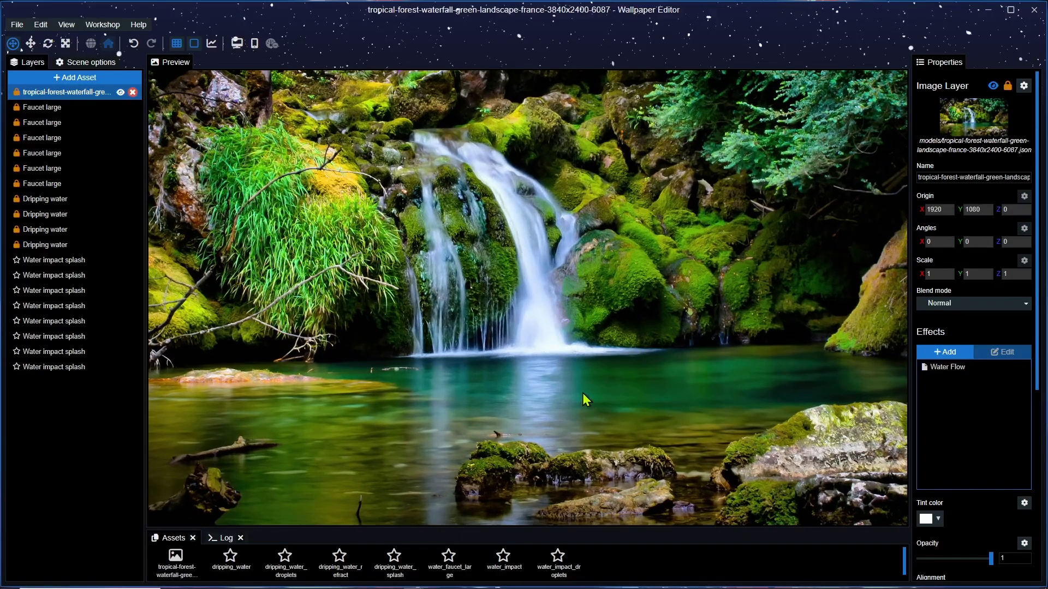
{"action": "scroll", "coordinate": [584, 397], "scroll_direction": "up", "scroll_amount": 2}
{"action": "key", "text": "ctrl+s"}
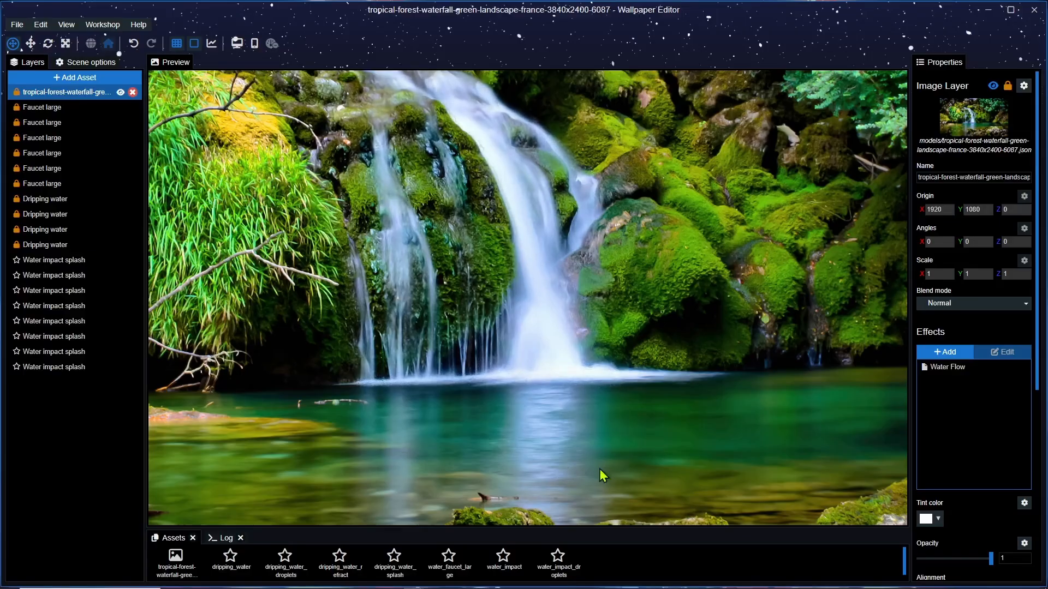
Step: Add a Water Ripple effect to the base waterfall image
{"action": "left_click", "coordinate": [944, 350]}
{"action": "left_click", "coordinate": [272, 301]}
{"action": "scroll", "coordinate": [317, 303], "scroll_direction": "down", "scroll_amount": 1}
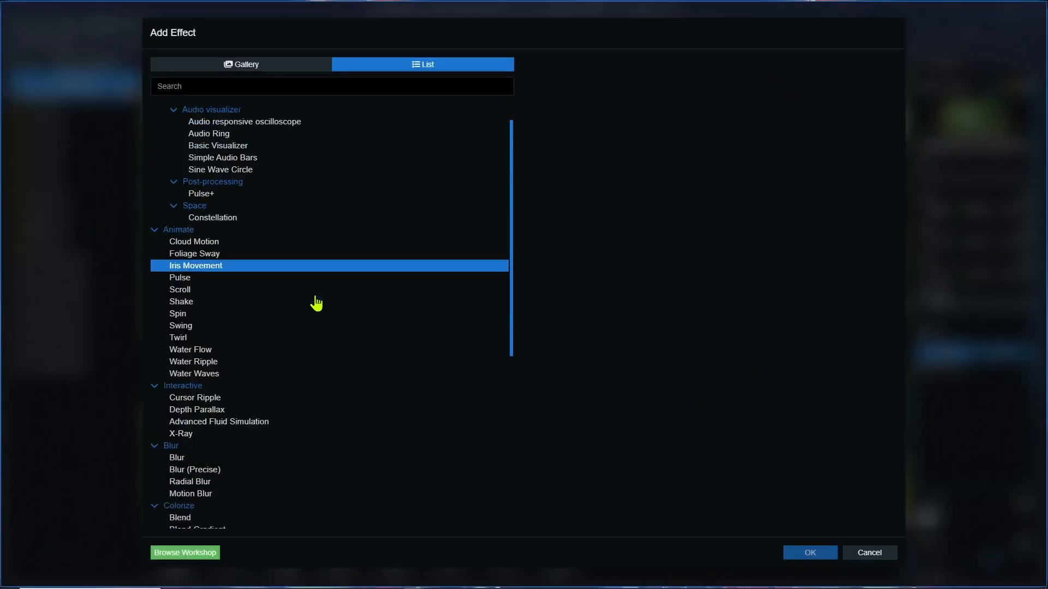
{"action": "scroll", "coordinate": [306, 295], "scroll_direction": "down", "scroll_amount": 4}
{"action": "left_click", "coordinate": [203, 233]}
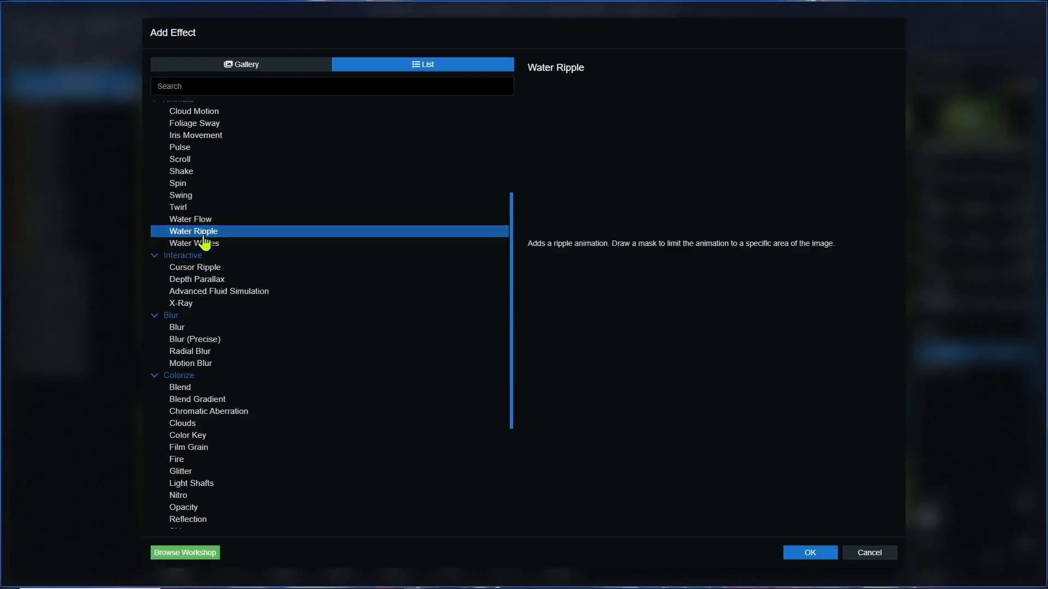
{"action": "left_click", "coordinate": [810, 553]}
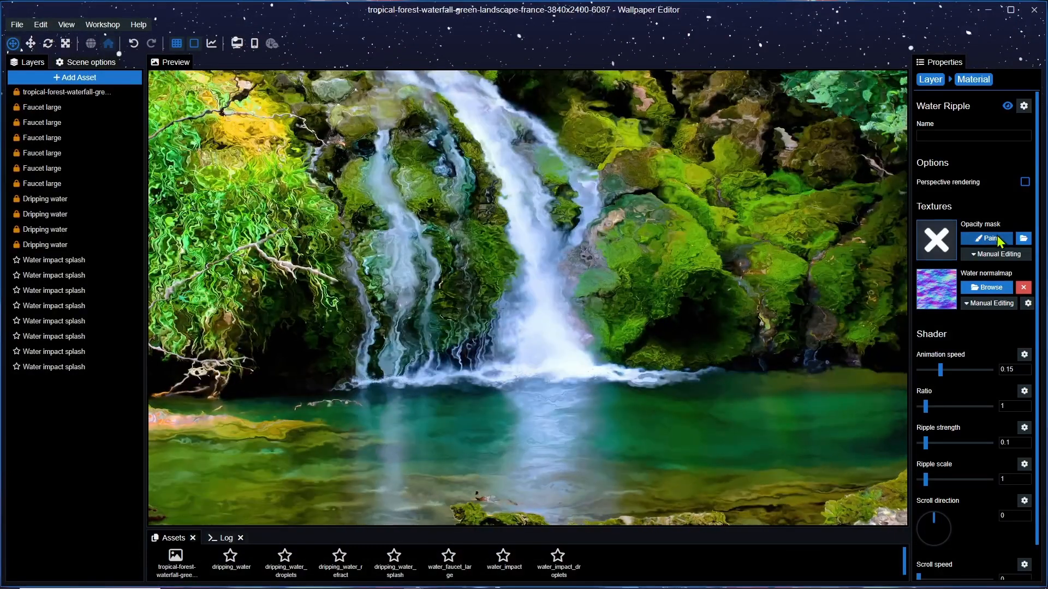
Step: Start painting the Water Ripple opacity mask with a brush size of 102, and save the project
{"action": "left_click", "coordinate": [996, 240]}
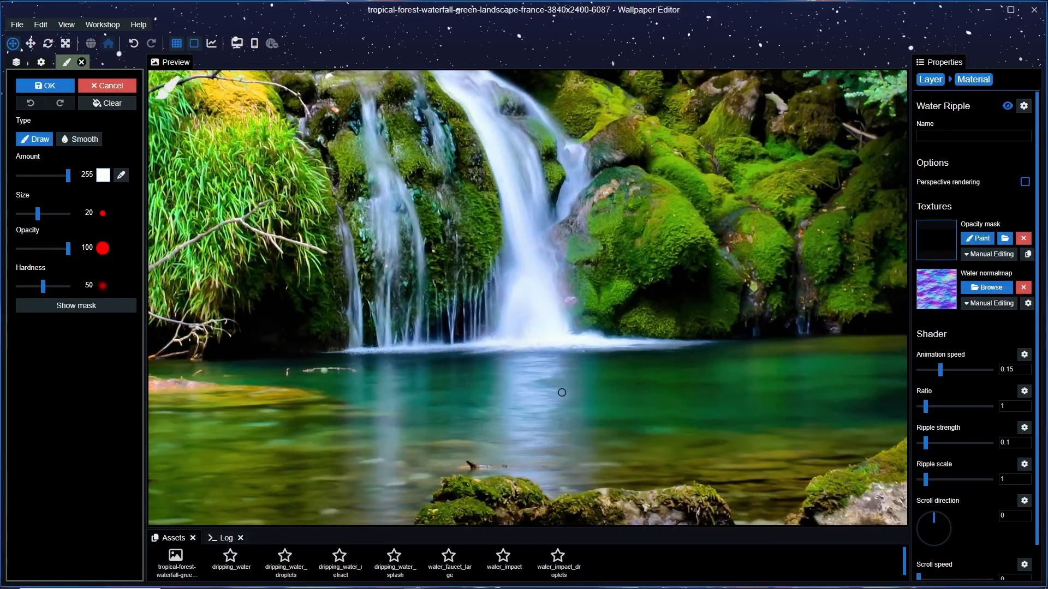
{"action": "left_click_drag", "start_coordinate": [562, 393], "coordinate": [540, 320]}
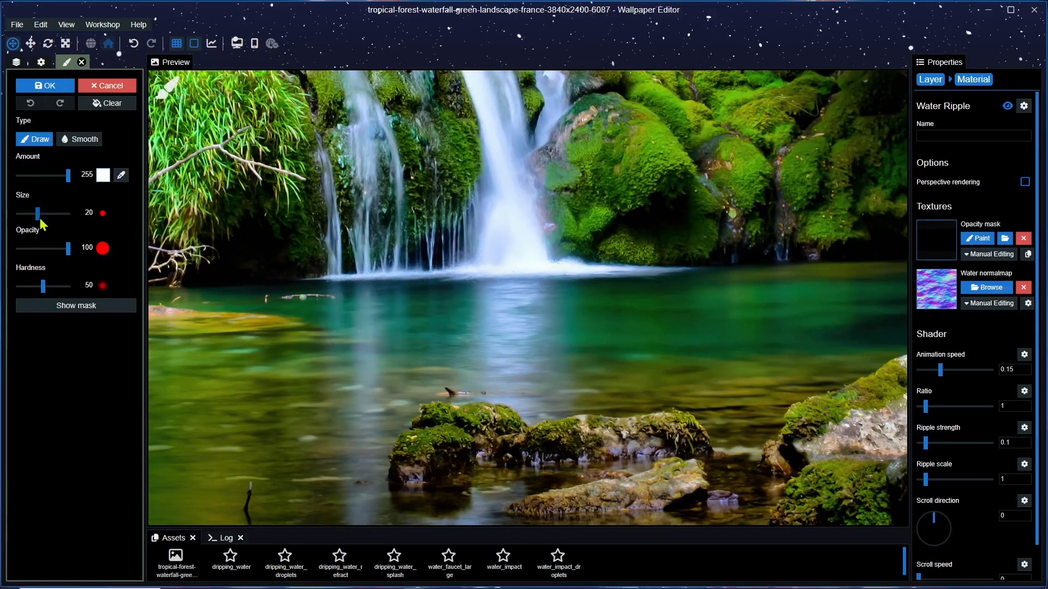
{"action": "left_click_drag", "start_coordinate": [40, 218], "coordinate": [49, 214]}
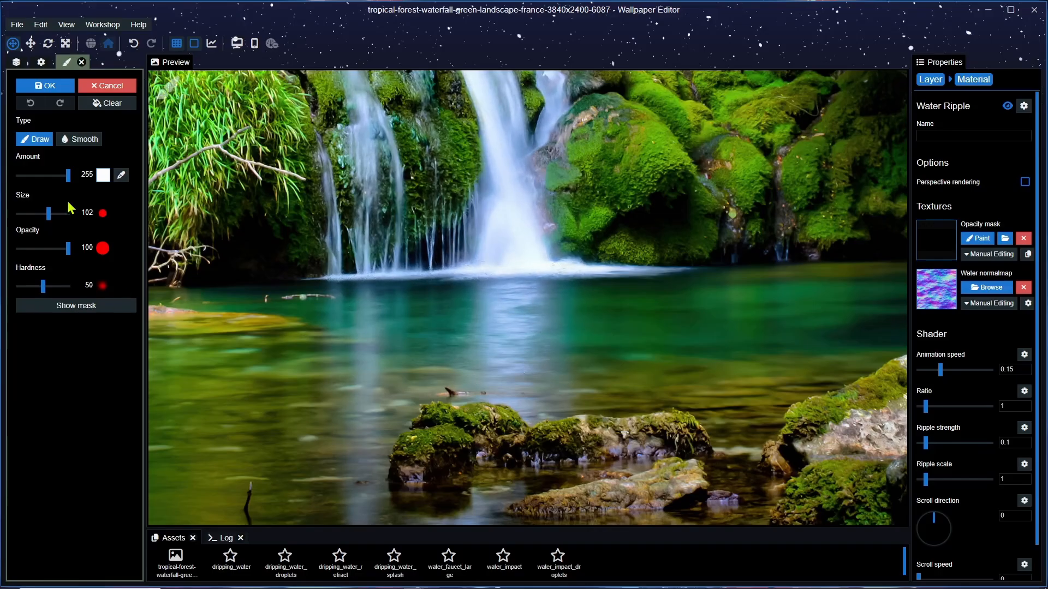
{"action": "key", "text": "ctrl+s"}
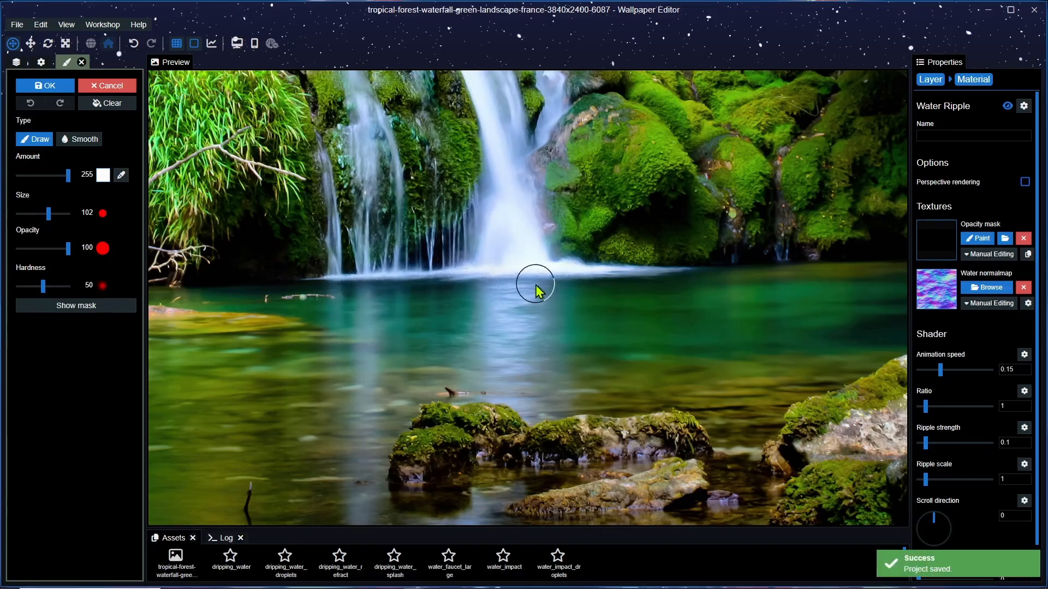
Step: Paint the ripple mask over the pool below the thin streams and around the submerged logs to the image's left edge
{"action": "mouse_move", "coordinate": [540, 300]}
{"action": "left_mouse_down"}
{"action": "mouse_move", "coordinate": [338, 306]}
{"action": "mouse_move", "coordinate": [312, 289]}
{"action": "mouse_move", "coordinate": [570, 305]}
{"action": "mouse_move", "coordinate": [879, 287]}
{"action": "mouse_move", "coordinate": [775, 295]}
{"action": "mouse_move", "coordinate": [808, 337]}
{"action": "mouse_move", "coordinate": [695, 340]}
{"action": "mouse_move", "coordinate": [871, 324]}
{"action": "mouse_move", "coordinate": [878, 334]}
{"action": "mouse_move", "coordinate": [842, 359]}
{"action": "mouse_move", "coordinate": [763, 363]}
{"action": "mouse_move", "coordinate": [807, 366]}
{"action": "mouse_move", "coordinate": [646, 376]}
{"action": "mouse_move", "coordinate": [428, 355]}
{"action": "mouse_move", "coordinate": [380, 363]}
{"action": "mouse_move", "coordinate": [394, 372]}
{"action": "mouse_move", "coordinate": [349, 342]}
{"action": "mouse_move", "coordinate": [168, 346]}
{"action": "mouse_move", "coordinate": [208, 349]}
{"action": "mouse_move", "coordinate": [311, 323]}
{"action": "mouse_move", "coordinate": [219, 311]}
{"action": "left_mouse_up"}
{"action": "left_click_drag", "start_coordinate": [291, 371], "coordinate": [508, 285]}
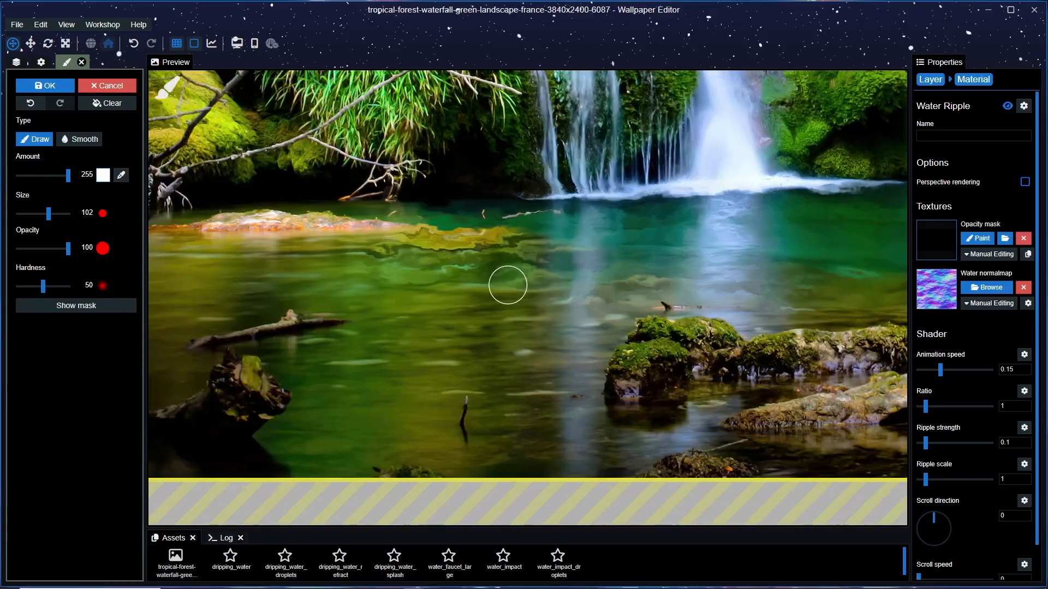
{"action": "left_click_drag", "start_coordinate": [275, 311], "coordinate": [325, 344]}
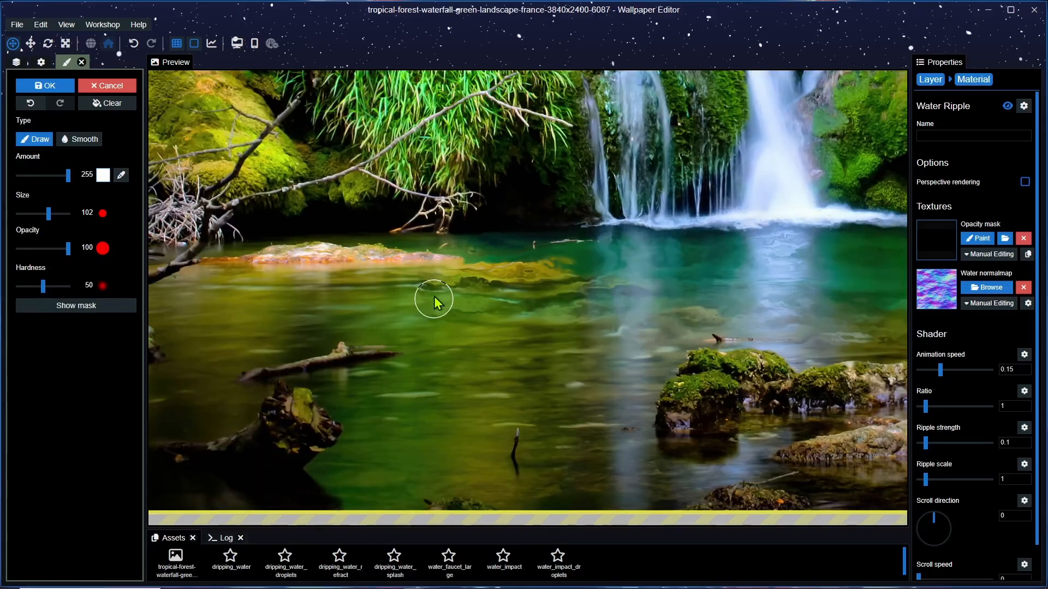
{"action": "mouse_move", "coordinate": [434, 296]}
{"action": "left_mouse_down"}
{"action": "mouse_move", "coordinate": [188, 297]}
{"action": "mouse_move", "coordinate": [556, 331]}
{"action": "mouse_move", "coordinate": [666, 354]}
{"action": "mouse_move", "coordinate": [636, 406]}
{"action": "mouse_move", "coordinate": [476, 380]}
{"action": "mouse_move", "coordinate": [336, 387]}
{"action": "mouse_move", "coordinate": [599, 415]}
{"action": "left_mouse_up"}
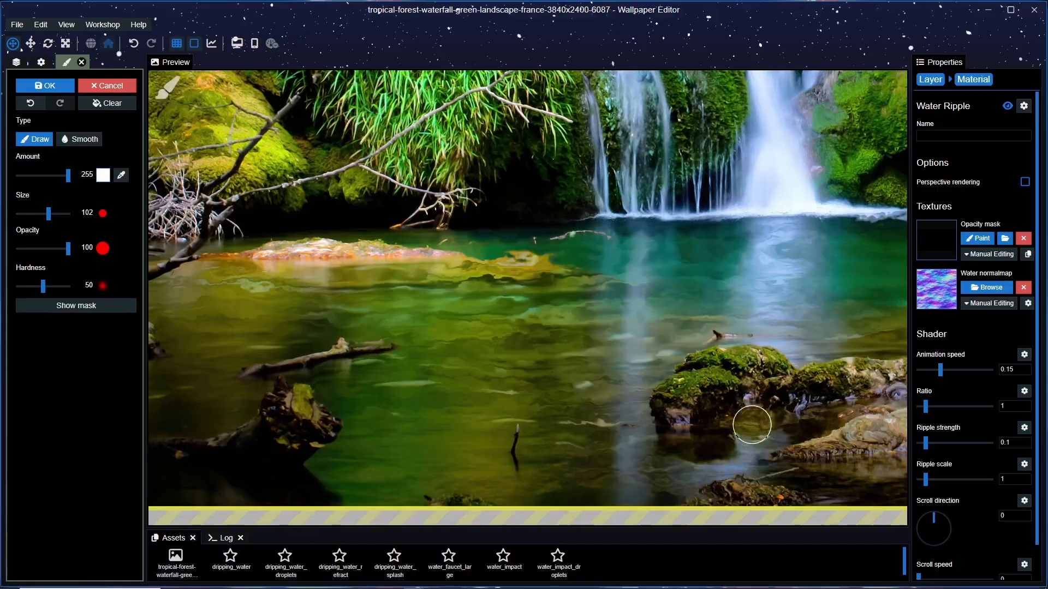
{"action": "left_click_drag", "start_coordinate": [751, 425], "coordinate": [743, 347]}
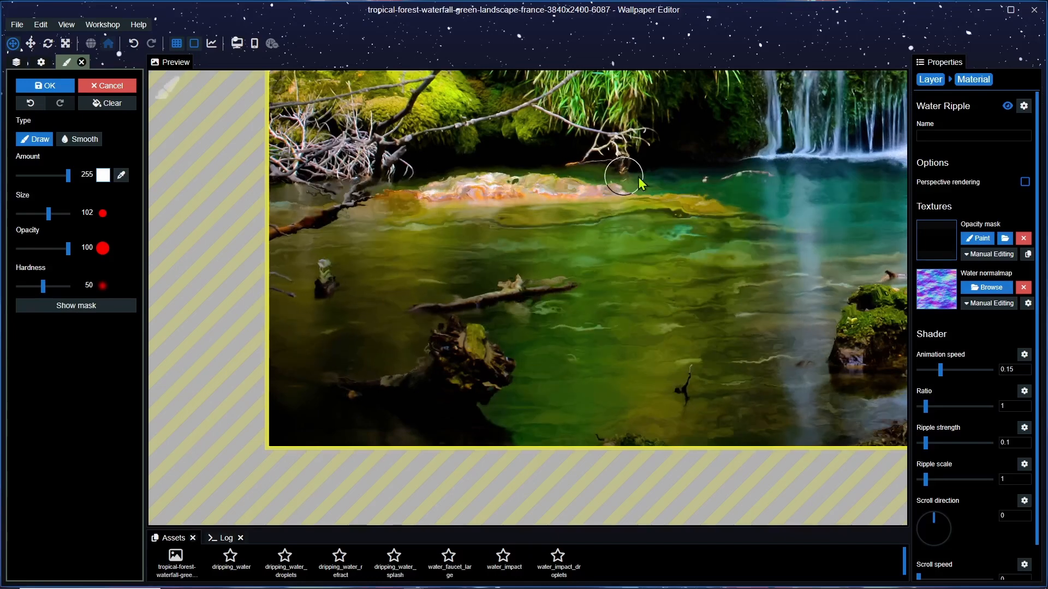
Step: Extend the ripple mask across the pool below the main fall and behind the large boulder to the image's right edge
{"action": "scroll", "coordinate": [764, 251], "scroll_direction": "up", "scroll_amount": 3}
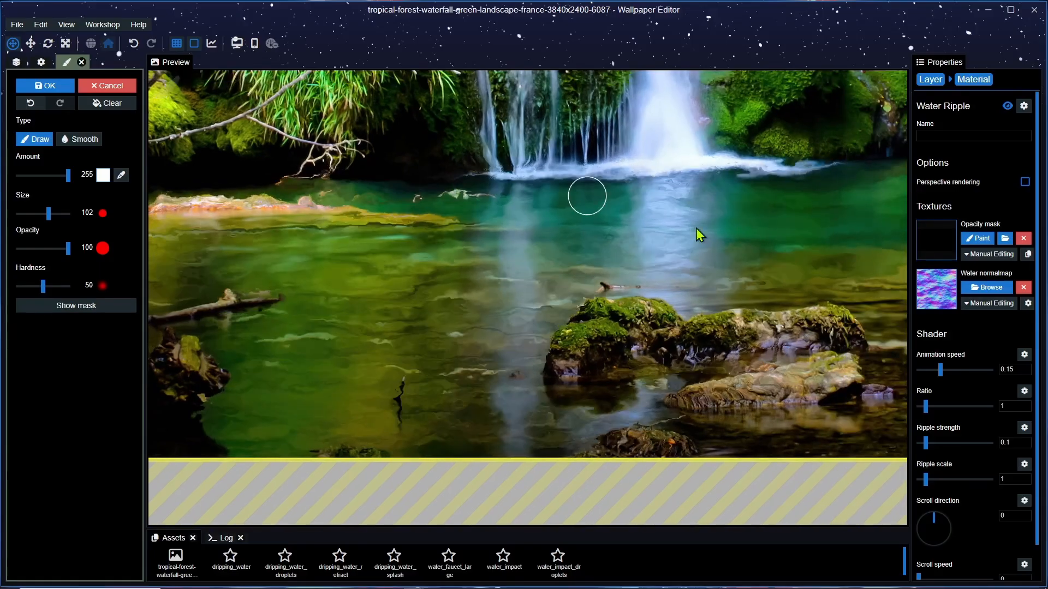
{"action": "left_click_drag", "start_coordinate": [698, 227], "coordinate": [578, 224]}
{"action": "left_click_drag", "start_coordinate": [861, 195], "coordinate": [646, 192]}
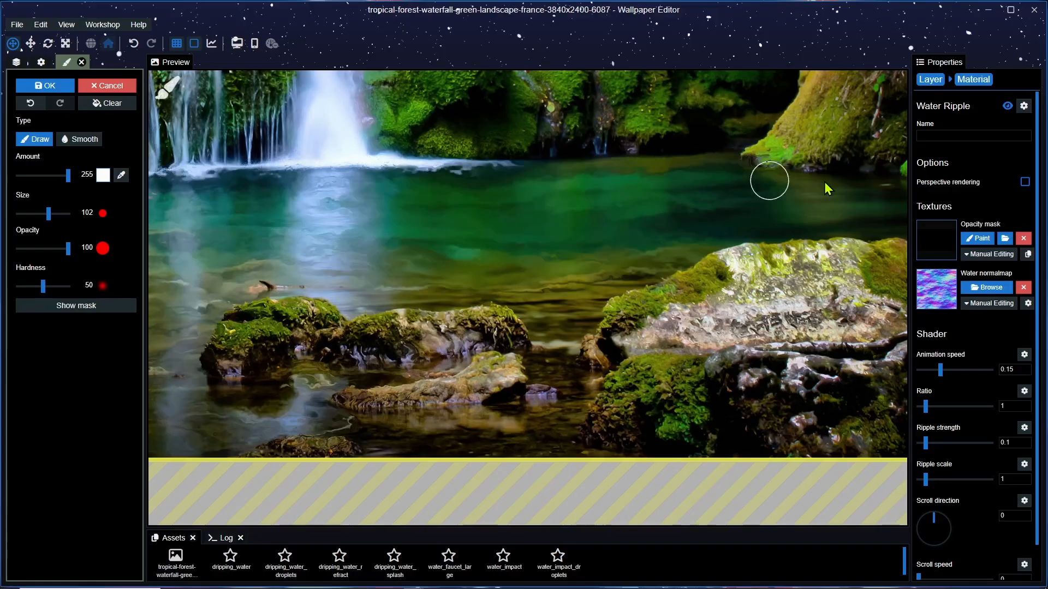
{"action": "left_click_drag", "start_coordinate": [854, 200], "coordinate": [770, 196]}
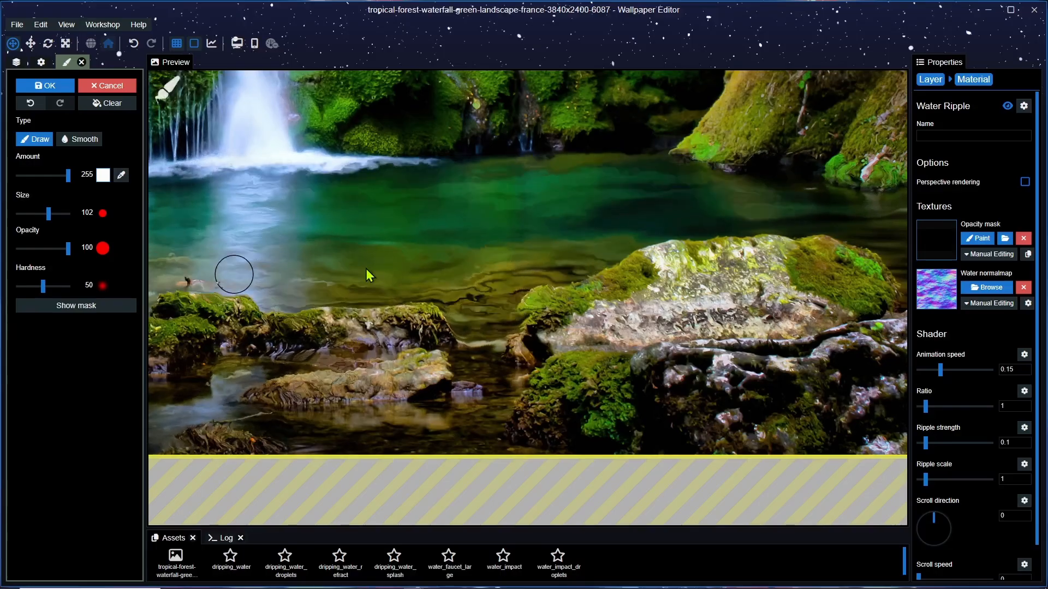
{"action": "left_click_drag", "start_coordinate": [779, 402], "coordinate": [564, 352]}
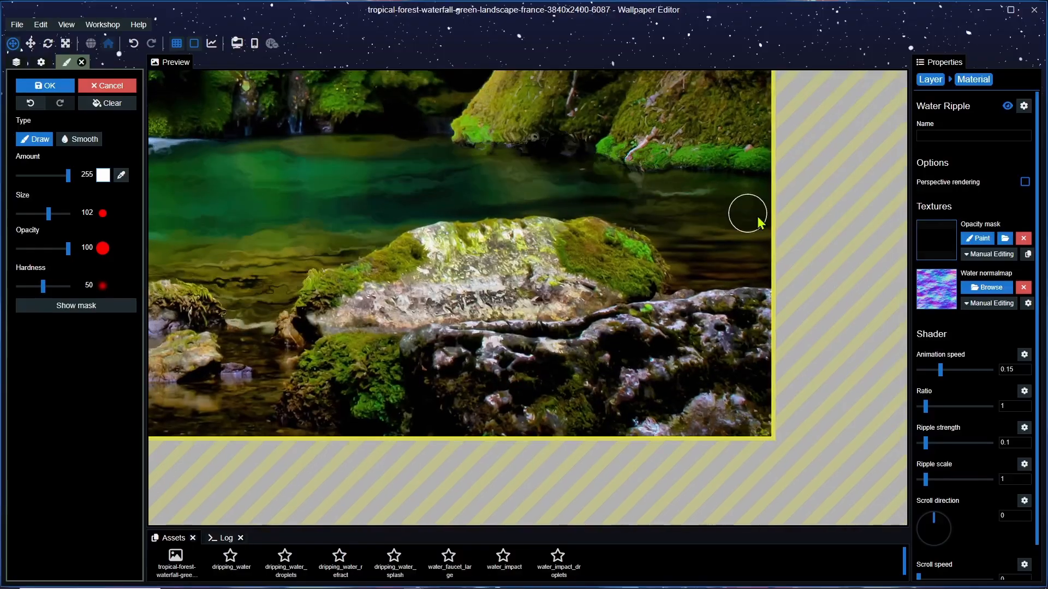
{"action": "mouse_move", "coordinate": [758, 217]}
{"action": "left_mouse_down"}
{"action": "mouse_move", "coordinate": [761, 264]}
{"action": "mouse_move", "coordinate": [690, 277]}
{"action": "mouse_move", "coordinate": [677, 244]}
{"action": "mouse_move", "coordinate": [709, 236]}
{"action": "mouse_move", "coordinate": [734, 210]}
{"action": "mouse_move", "coordinate": [700, 188]}
{"action": "mouse_move", "coordinate": [666, 191]}
{"action": "mouse_move", "coordinate": [742, 190]}
{"action": "mouse_move", "coordinate": [712, 200]}
{"action": "left_mouse_up"}
Step: Paint the ripple mask over the shallow water between and around the foreground rocks
{"action": "left_click_drag", "start_coordinate": [398, 169], "coordinate": [613, 133]}
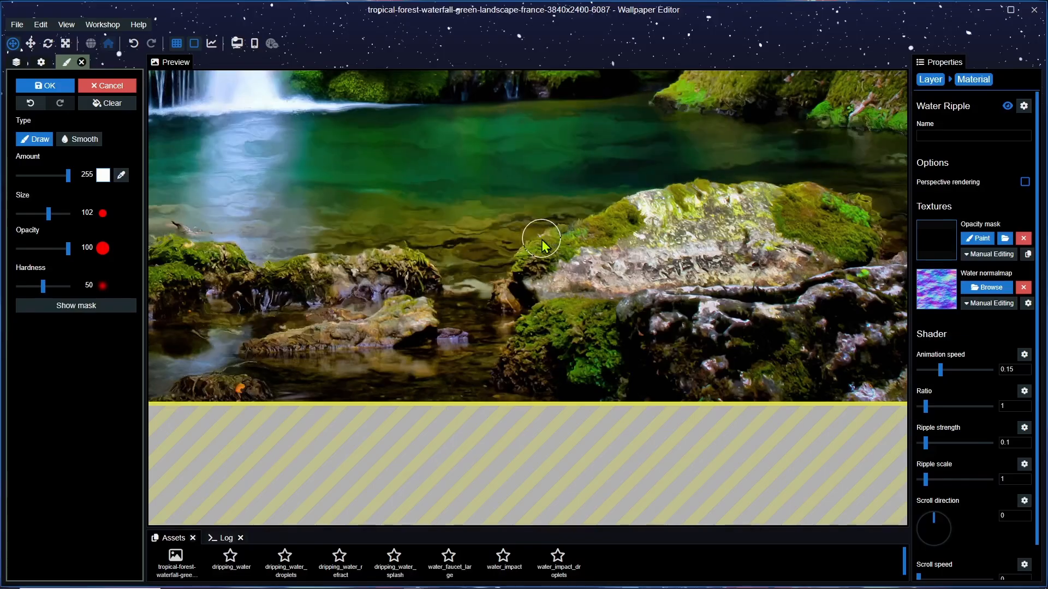
{"action": "left_click_drag", "start_coordinate": [426, 224], "coordinate": [495, 212]}
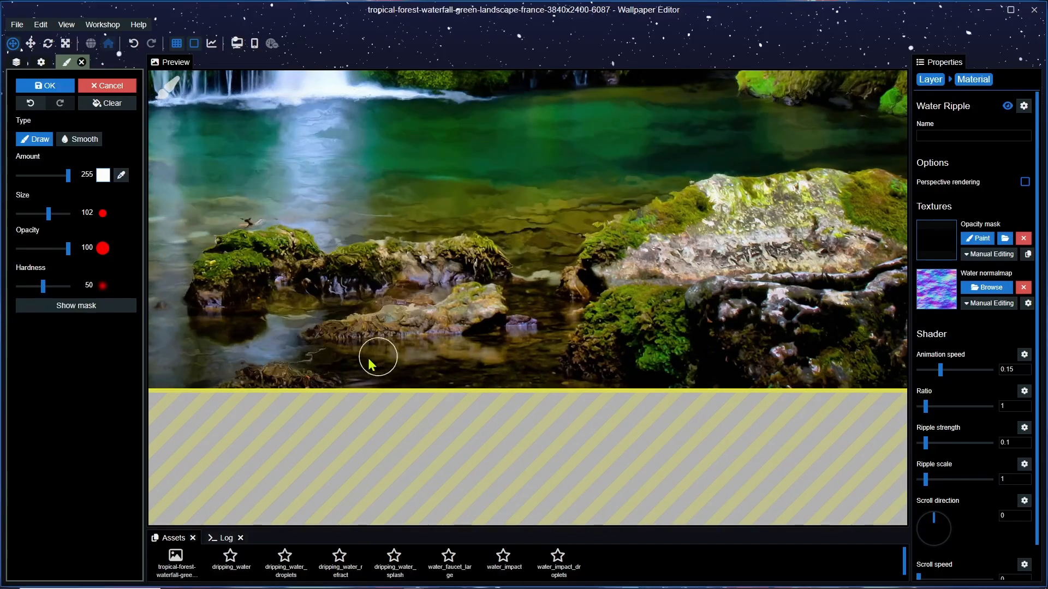
{"action": "mouse_move", "coordinate": [467, 189]}
{"action": "left_mouse_down"}
{"action": "mouse_move", "coordinate": [576, 211]}
{"action": "mouse_move", "coordinate": [591, 236]}
{"action": "left_mouse_up"}
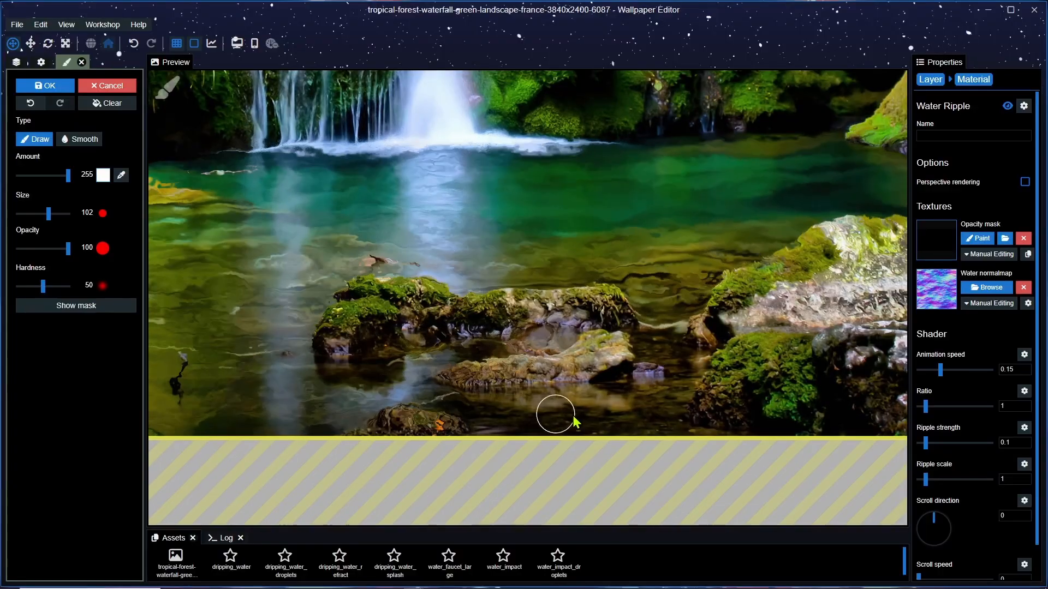
{"action": "mouse_move", "coordinate": [598, 241]}
{"action": "left_mouse_down"}
{"action": "mouse_move", "coordinate": [622, 241]}
{"action": "mouse_move", "coordinate": [592, 248]}
{"action": "mouse_move", "coordinate": [629, 255]}
{"action": "mouse_move", "coordinate": [622, 262]}
{"action": "left_mouse_up"}
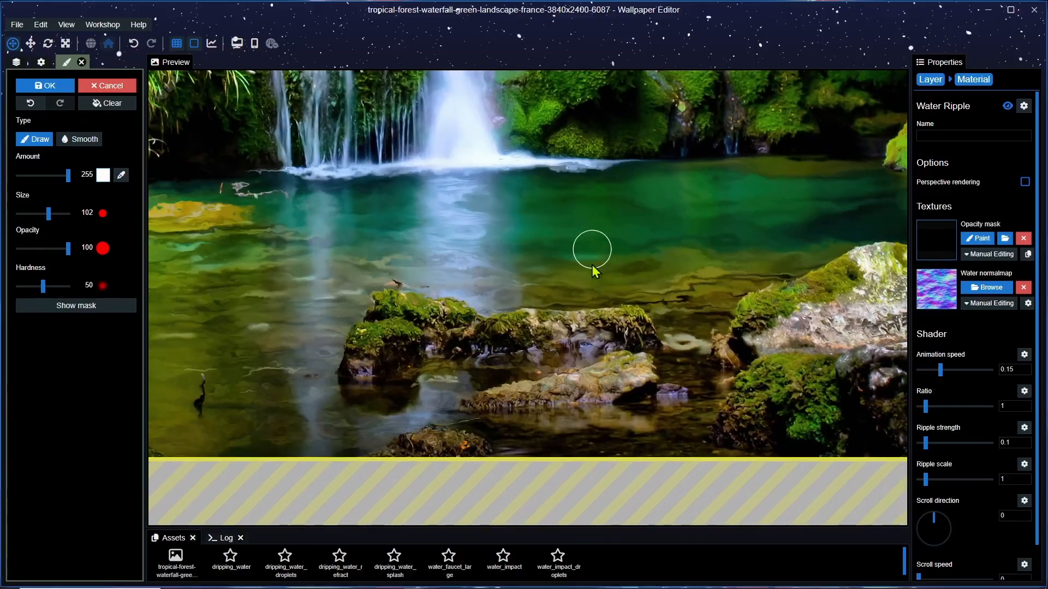
Step: Set the Water Ripple's ripple strength to 0.04 and its ripple scale to 9.92
{"action": "scroll", "coordinate": [592, 264], "scroll_direction": "down", "scroll_amount": 3}
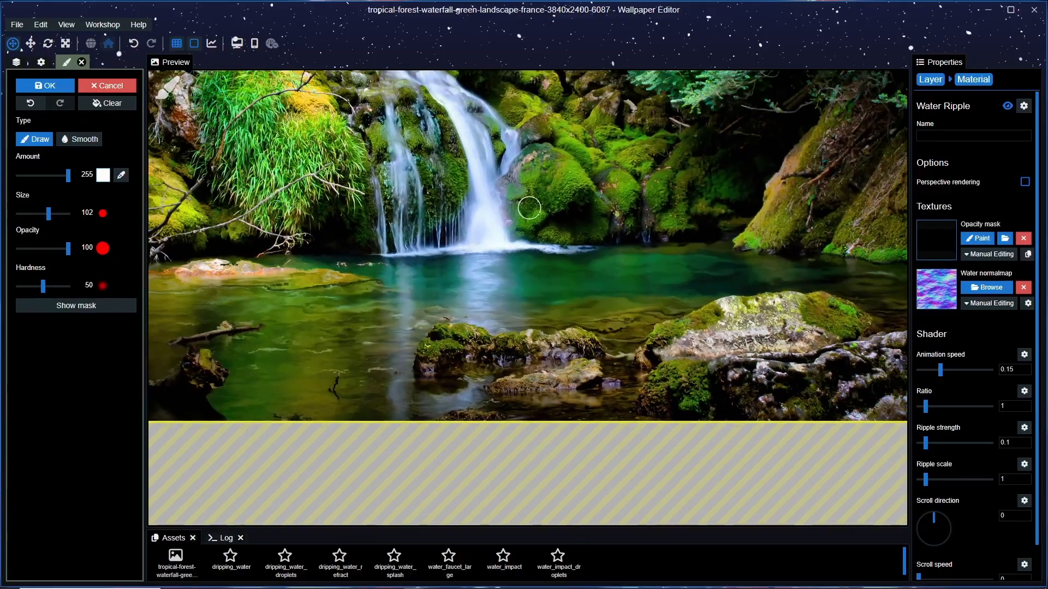
{"action": "left_click_drag", "start_coordinate": [529, 208], "coordinate": [526, 222]}
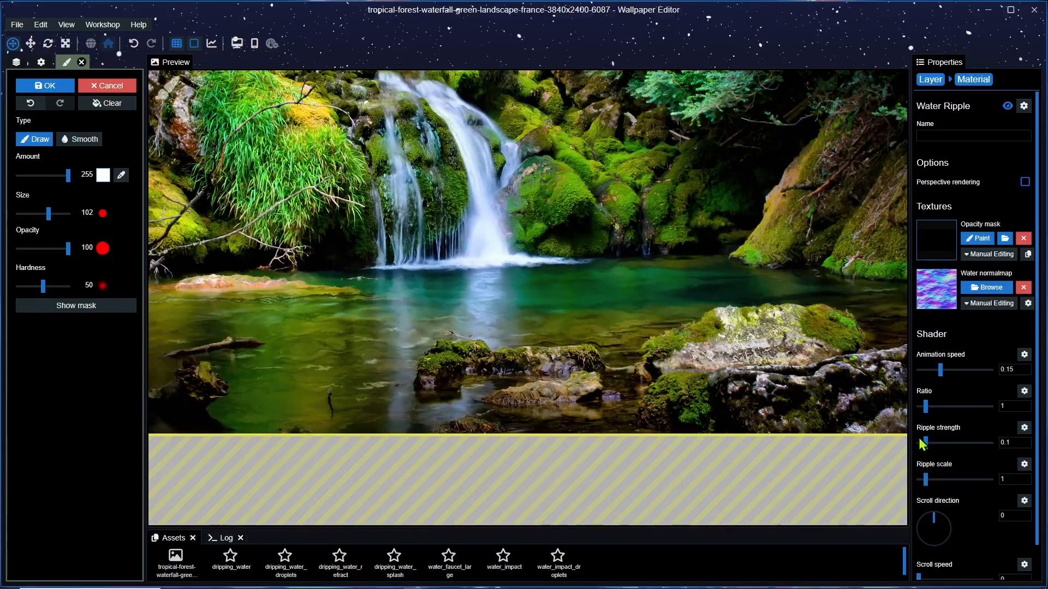
{"action": "left_click_drag", "start_coordinate": [925, 447], "coordinate": [924, 453]}
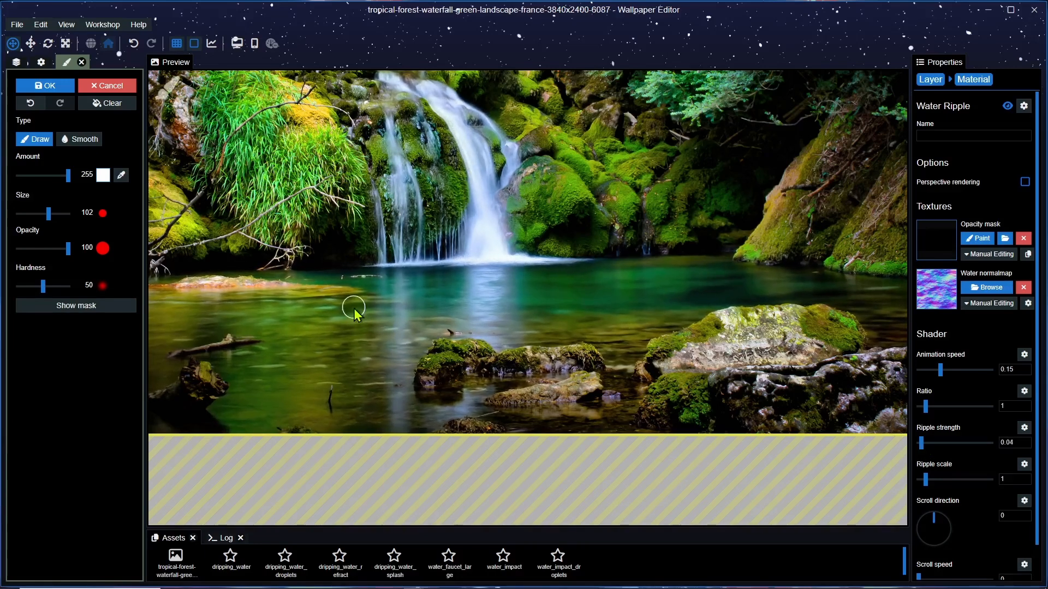
{"action": "scroll", "coordinate": [355, 304], "scroll_direction": "up", "scroll_amount": 5}
{"action": "scroll", "coordinate": [362, 308], "scroll_direction": "down", "scroll_amount": 2}
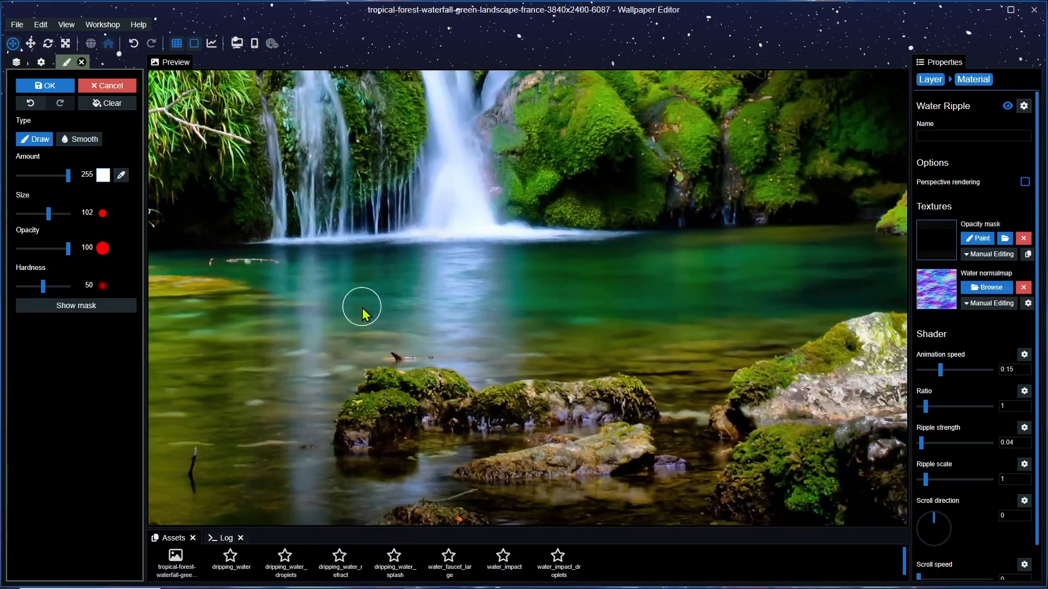
{"action": "left_click_drag", "start_coordinate": [361, 307], "coordinate": [599, 286]}
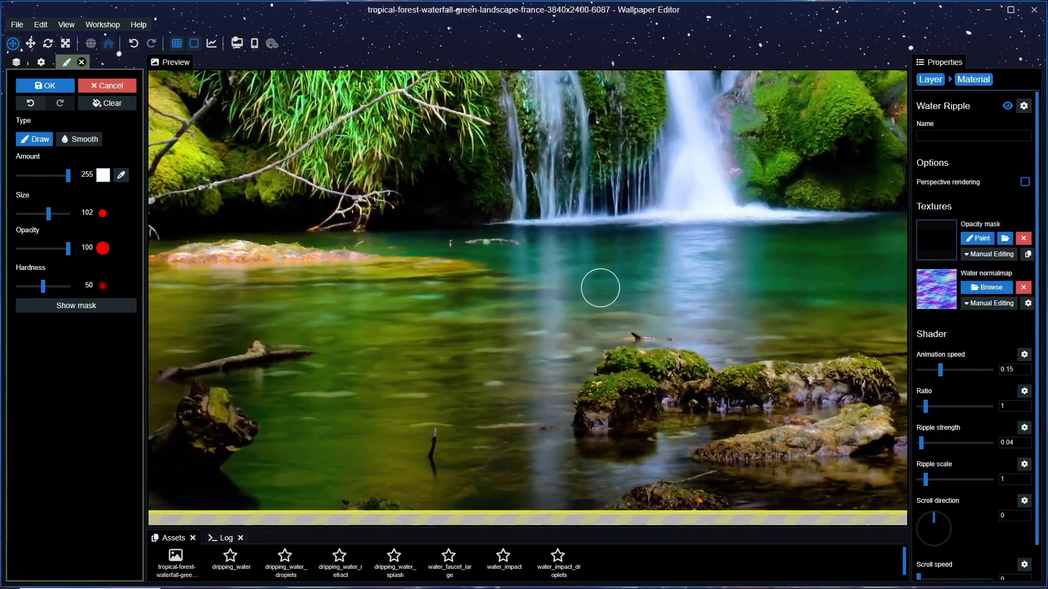
{"action": "mouse_move", "coordinate": [654, 318]}
{"action": "left_mouse_down"}
{"action": "mouse_move", "coordinate": [412, 292]}
{"action": "mouse_move", "coordinate": [394, 312]}
{"action": "left_mouse_up"}
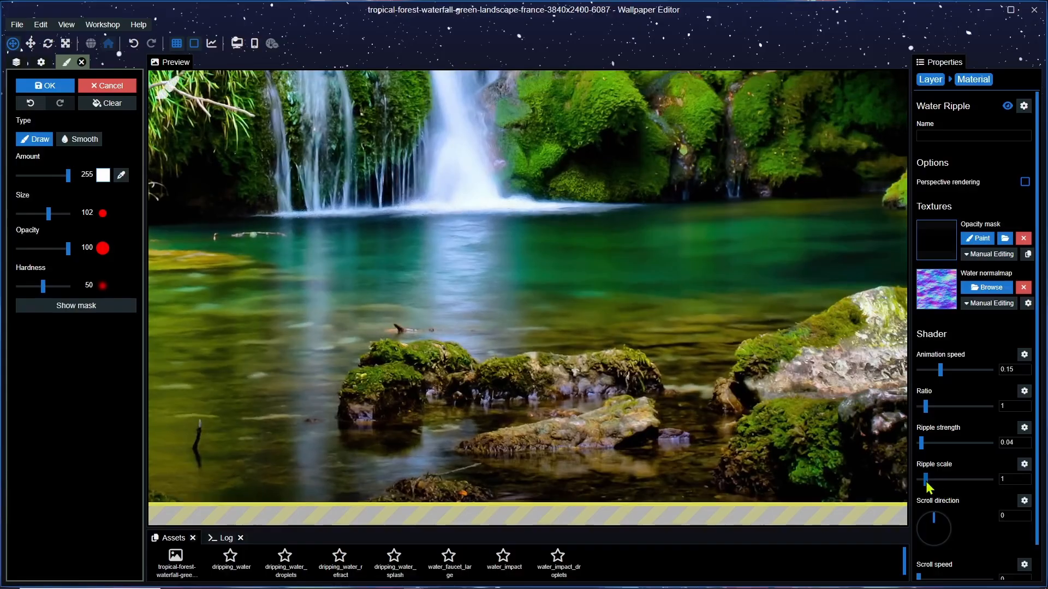
{"action": "left_click_drag", "start_coordinate": [924, 483], "coordinate": [990, 482]}
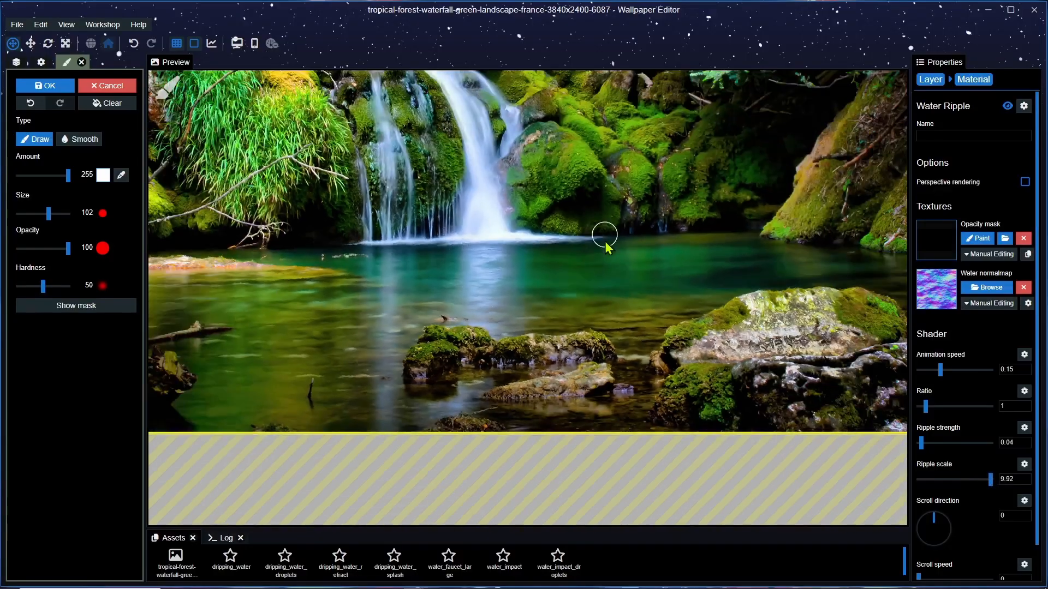
Step: Set the ripple's animation speed to 0.09 and its ratio to 3.01, and save the project
{"action": "scroll", "coordinate": [505, 289], "scroll_direction": "down", "scroll_amount": 2}
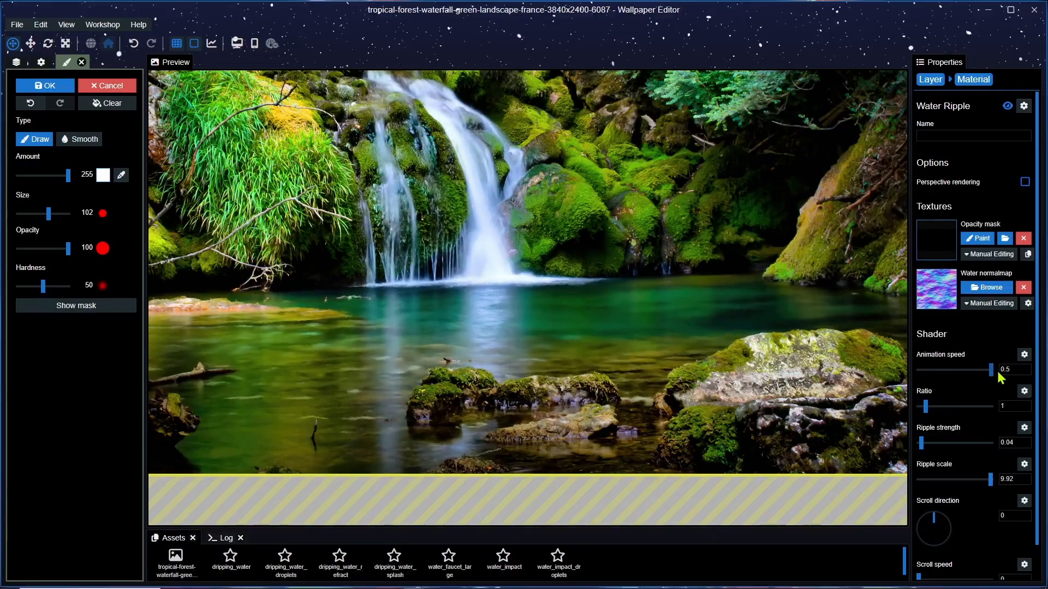
{"action": "left_click_drag", "start_coordinate": [998, 371], "coordinate": [936, 371]}
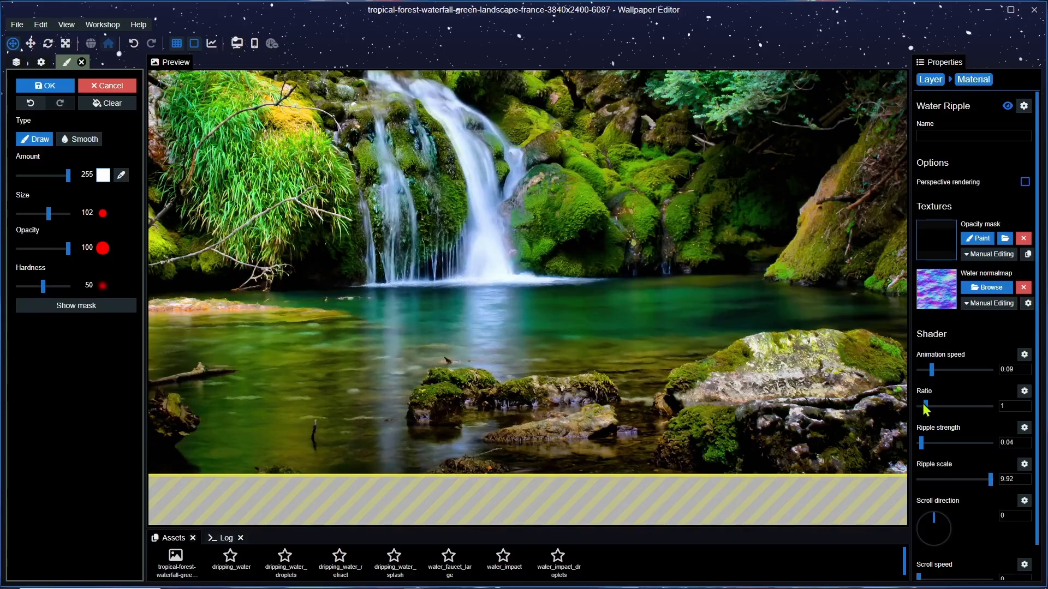
{"action": "left_click_drag", "start_coordinate": [921, 408], "coordinate": [932, 408]}
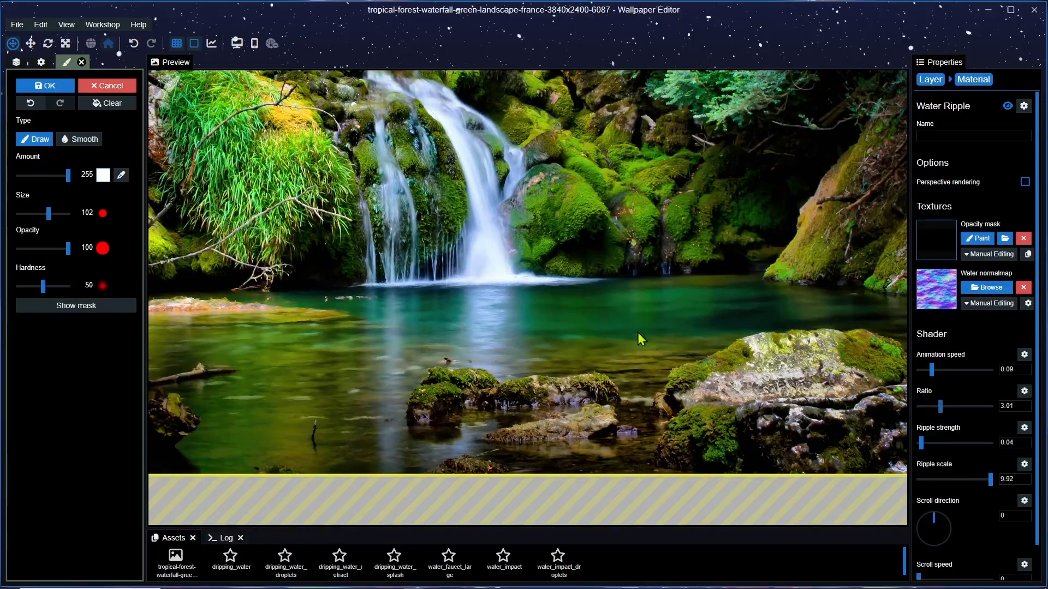
{"action": "mouse_move", "coordinate": [549, 326]}
{"action": "left_mouse_down"}
{"action": "mouse_move", "coordinate": [700, 322]}
{"action": "mouse_move", "coordinate": [476, 321]}
{"action": "mouse_move", "coordinate": [548, 321]}
{"action": "left_mouse_up"}
{"action": "key", "text": "ctrl+s"}
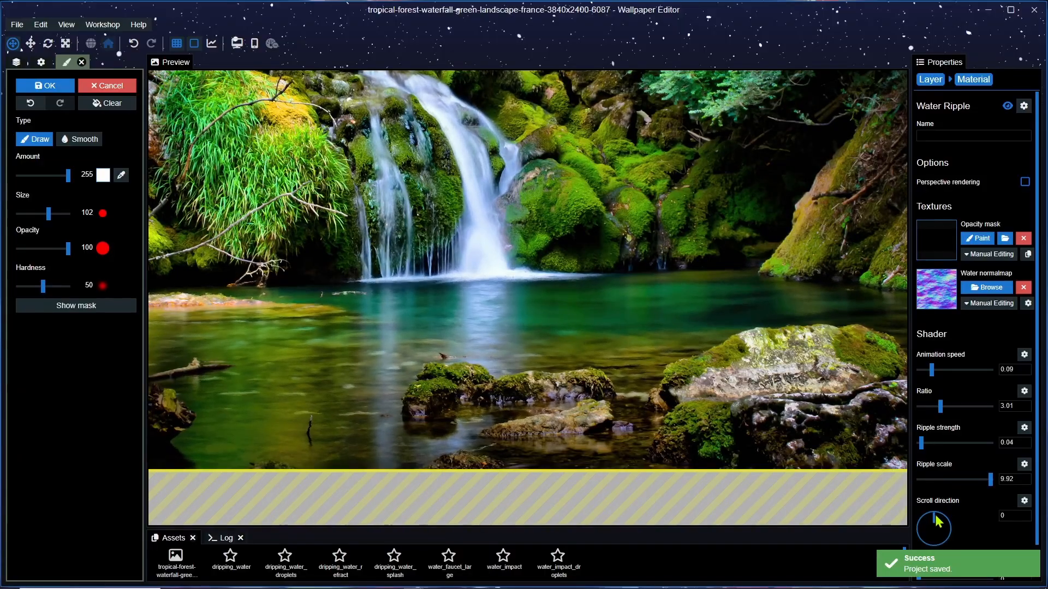
Step: Set the Water Ripple's scroll direction to 156 and save the project
{"action": "scroll", "coordinate": [594, 346], "scroll_direction": "up", "scroll_amount": 5}
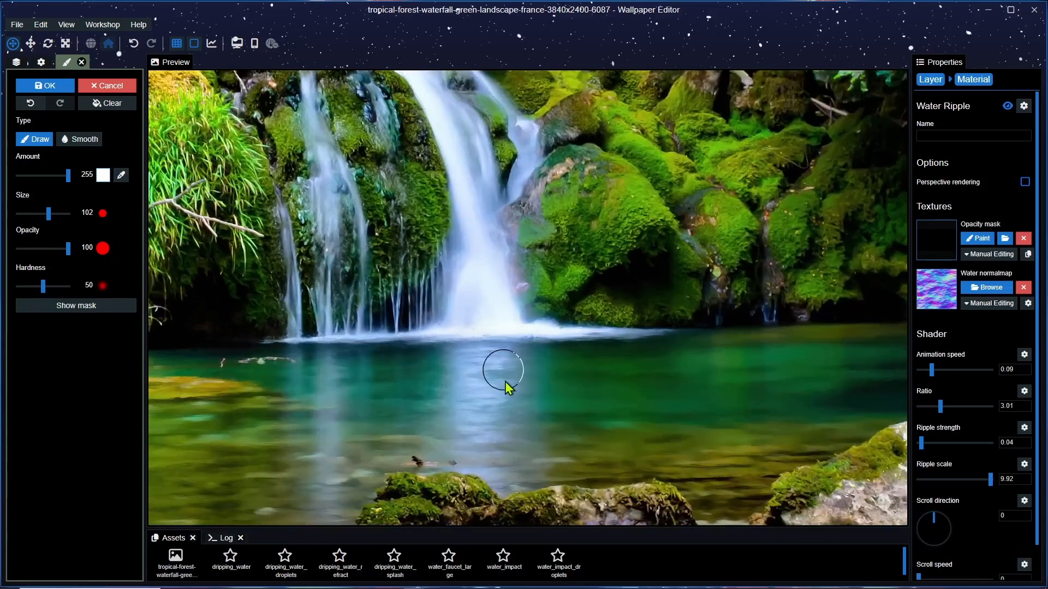
{"action": "mouse_move", "coordinate": [504, 382]}
{"action": "left_mouse_down"}
{"action": "mouse_move", "coordinate": [529, 348]}
{"action": "mouse_move", "coordinate": [530, 312]}
{"action": "left_mouse_up"}
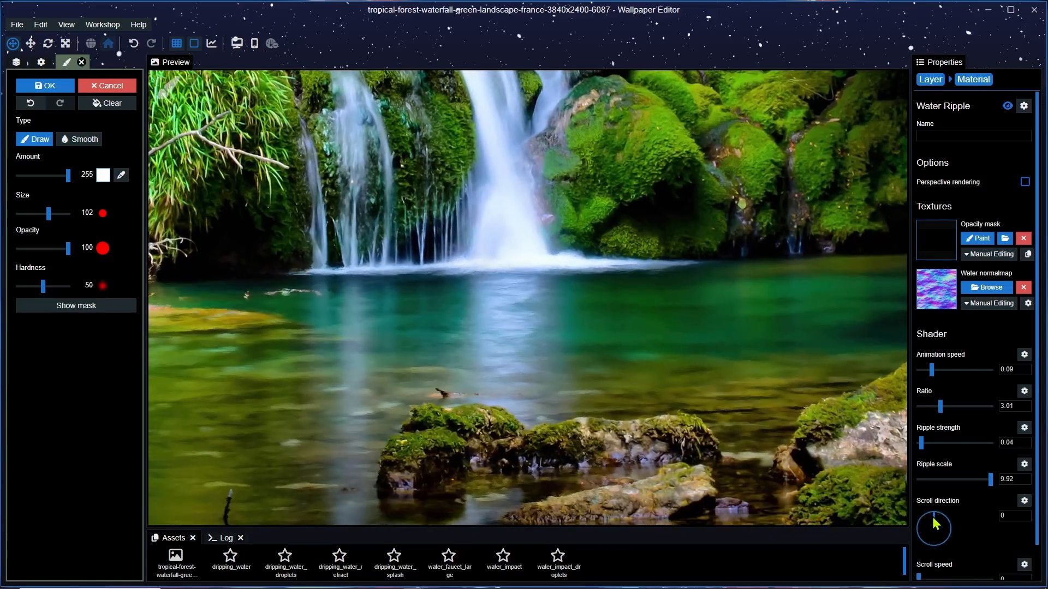
{"action": "left_click", "coordinate": [938, 540]}
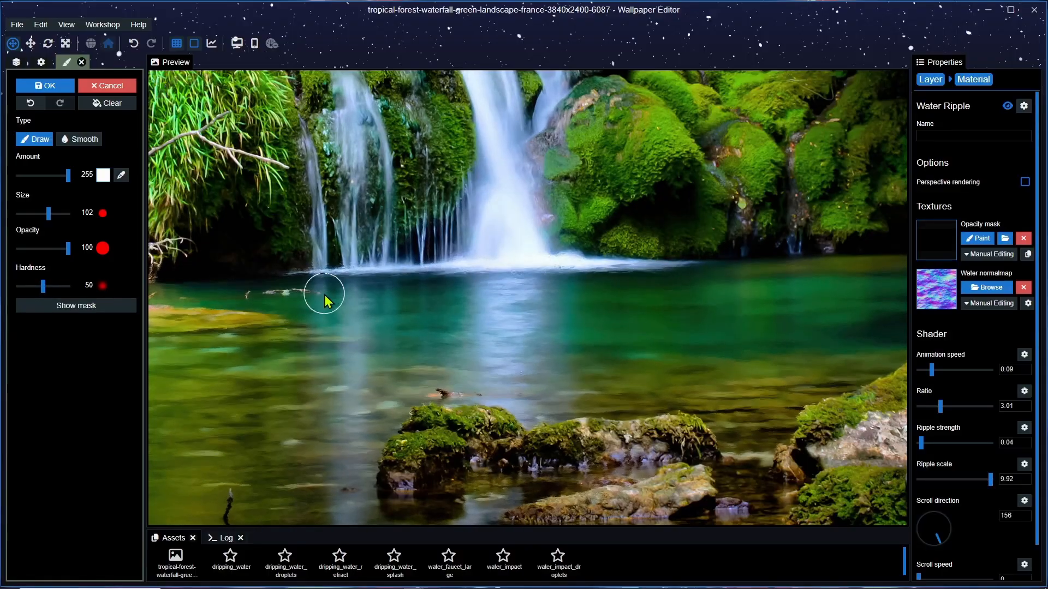
{"action": "key", "text": "ctrl+s"}
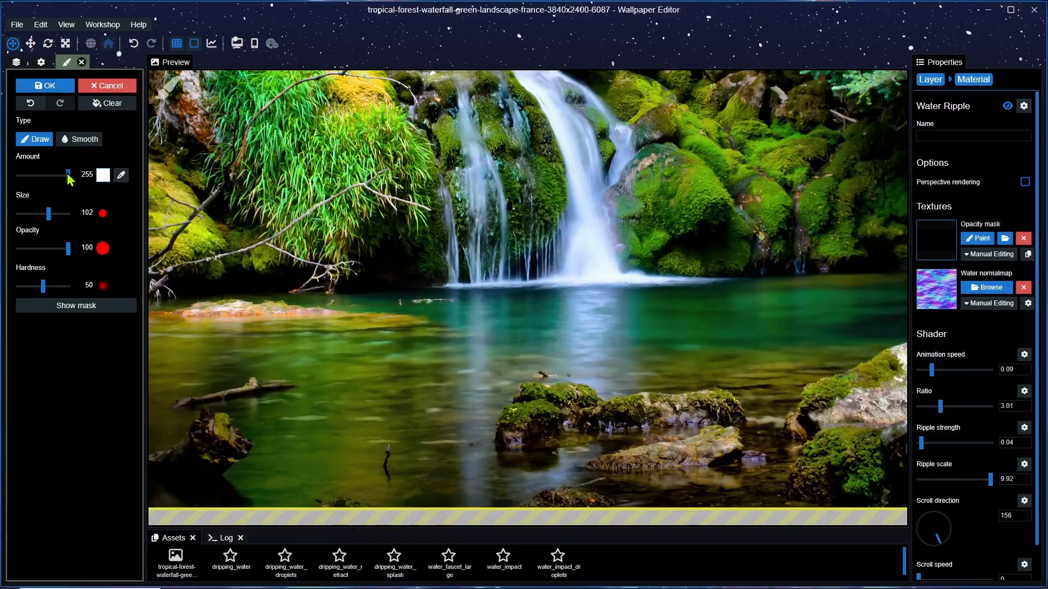
Step: With brush amount 0 and size 32, erase the ripple mask from the mossy rocks in the middle of the pool
{"action": "left_click_drag", "start_coordinate": [70, 176], "coordinate": [2, 177]}
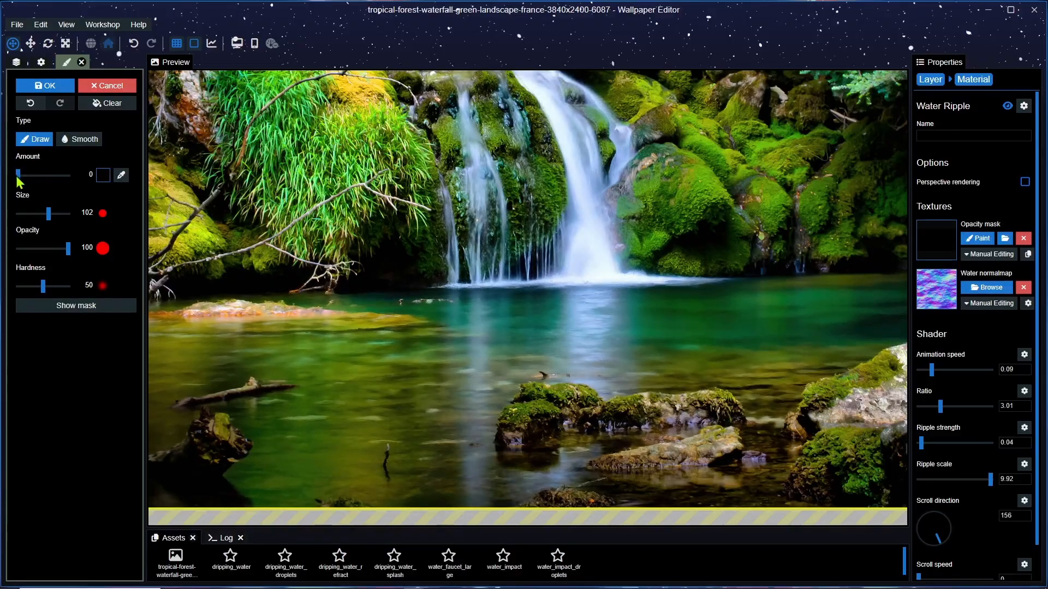
{"action": "scroll", "coordinate": [611, 374], "scroll_direction": "up", "scroll_amount": 8}
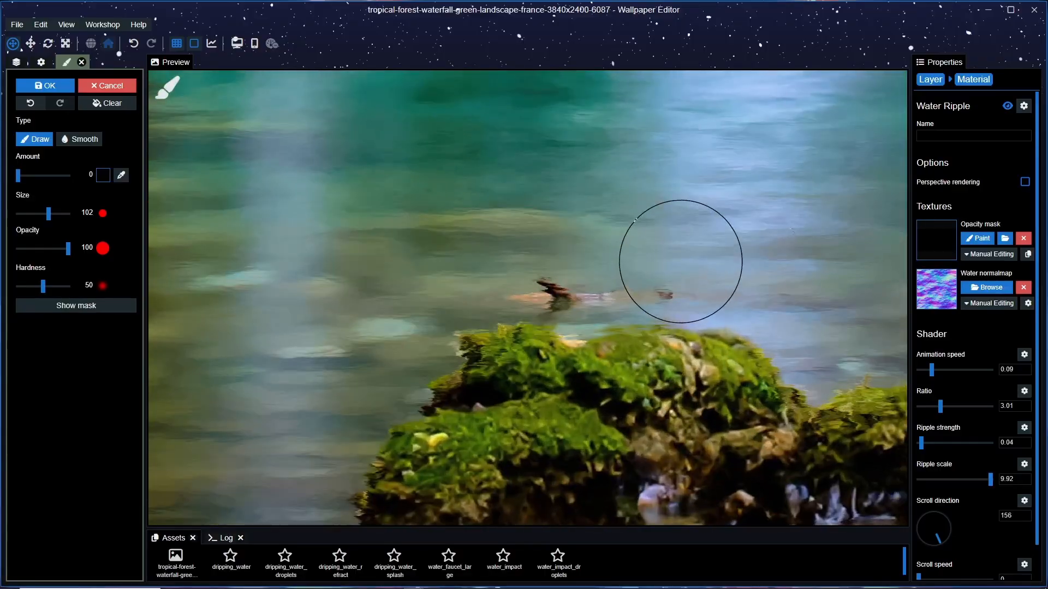
{"action": "left_click_drag", "start_coordinate": [681, 261], "coordinate": [672, 263]}
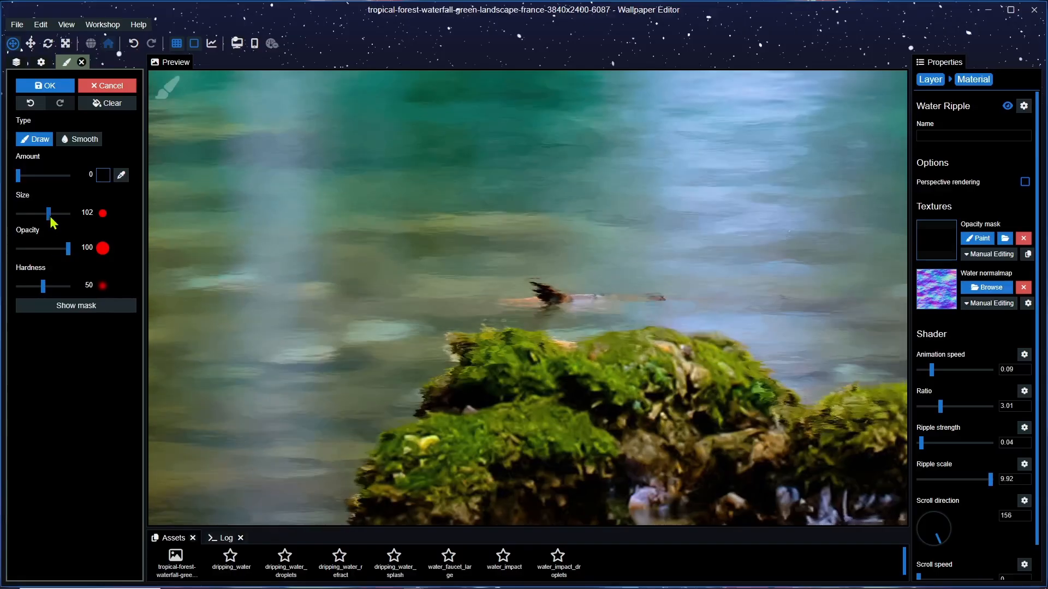
{"action": "left_click_drag", "start_coordinate": [49, 214], "coordinate": [41, 218]}
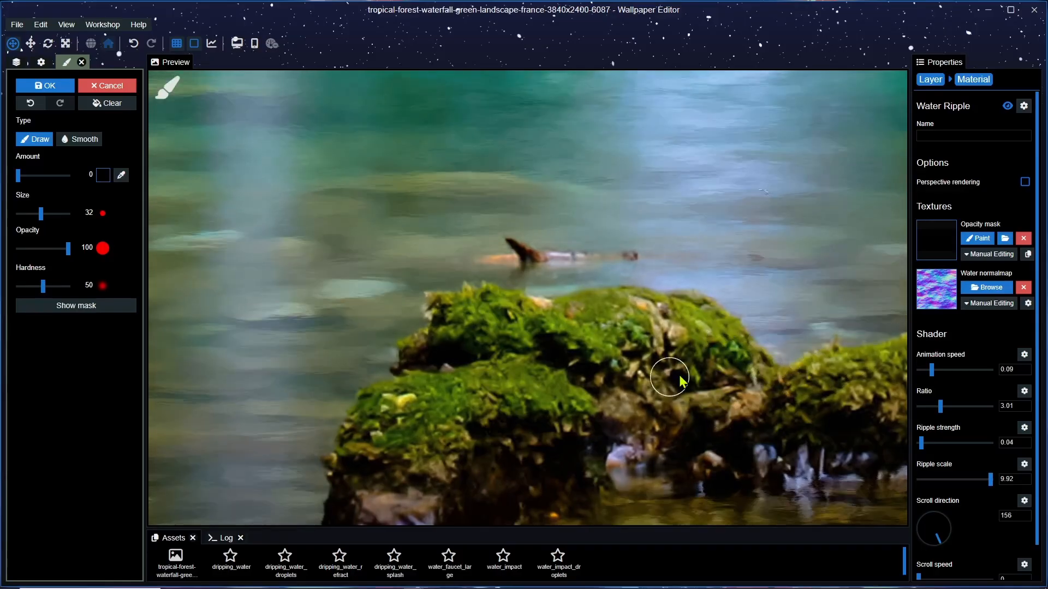
{"action": "left_click_drag", "start_coordinate": [756, 403], "coordinate": [559, 277]}
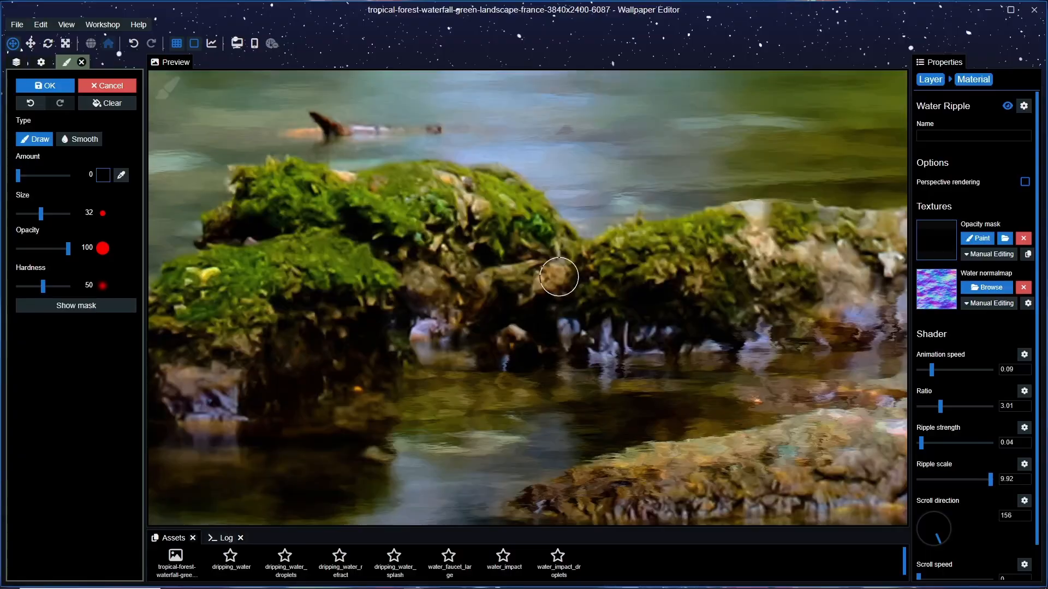
{"action": "left_click_drag", "start_coordinate": [708, 302], "coordinate": [586, 308]}
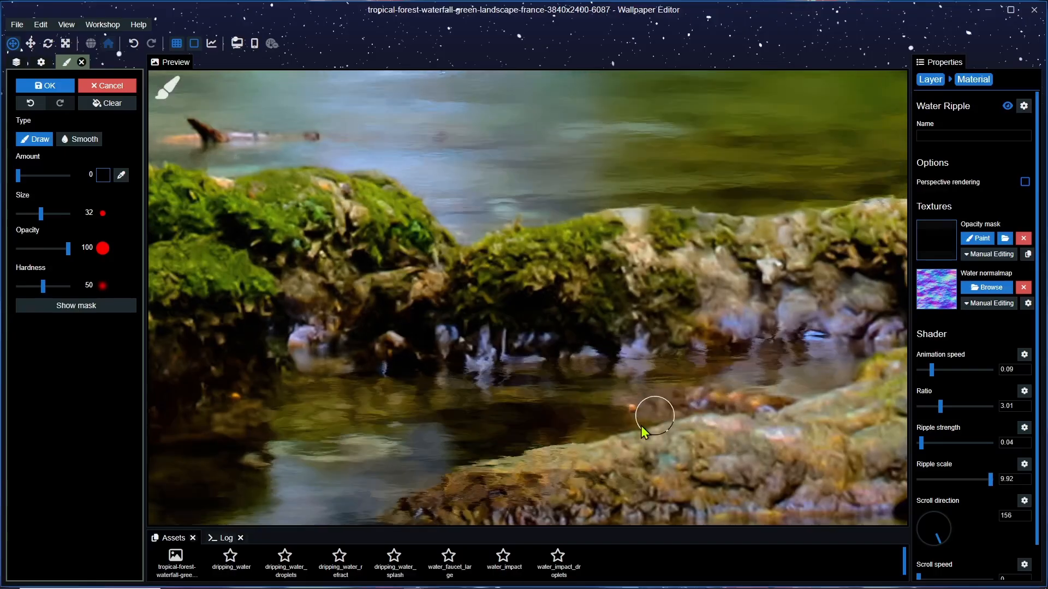
{"action": "left_click_drag", "start_coordinate": [572, 471], "coordinate": [621, 392]}
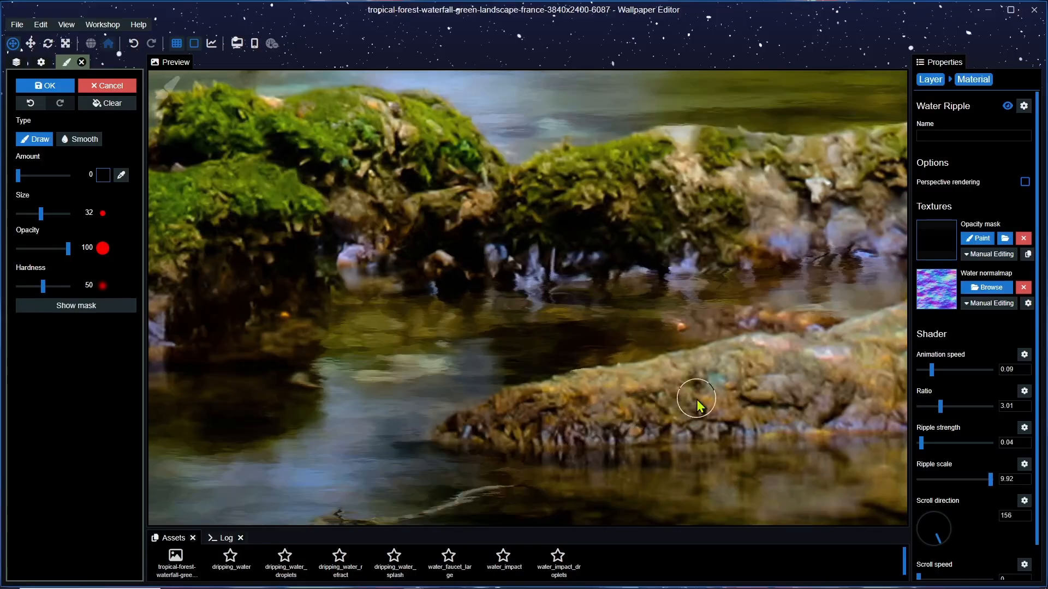
Step: Erase the ripple mask from the flat foreground rock, the low rock at the image's bottom edge and the neighbouring stones
{"action": "scroll", "coordinate": [679, 388], "scroll_direction": "down", "scroll_amount": 3}
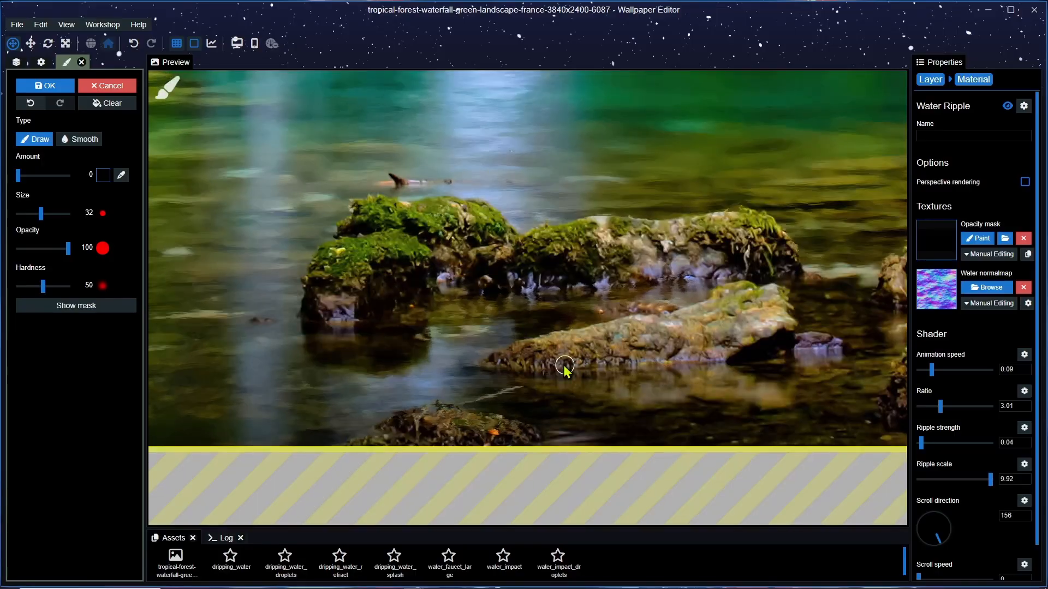
{"action": "scroll", "coordinate": [565, 366], "scroll_direction": "down", "scroll_amount": 1}
{"action": "scroll", "coordinate": [522, 426], "scroll_direction": "up", "scroll_amount": 3}
{"action": "left_click_drag", "start_coordinate": [538, 437], "coordinate": [557, 346]}
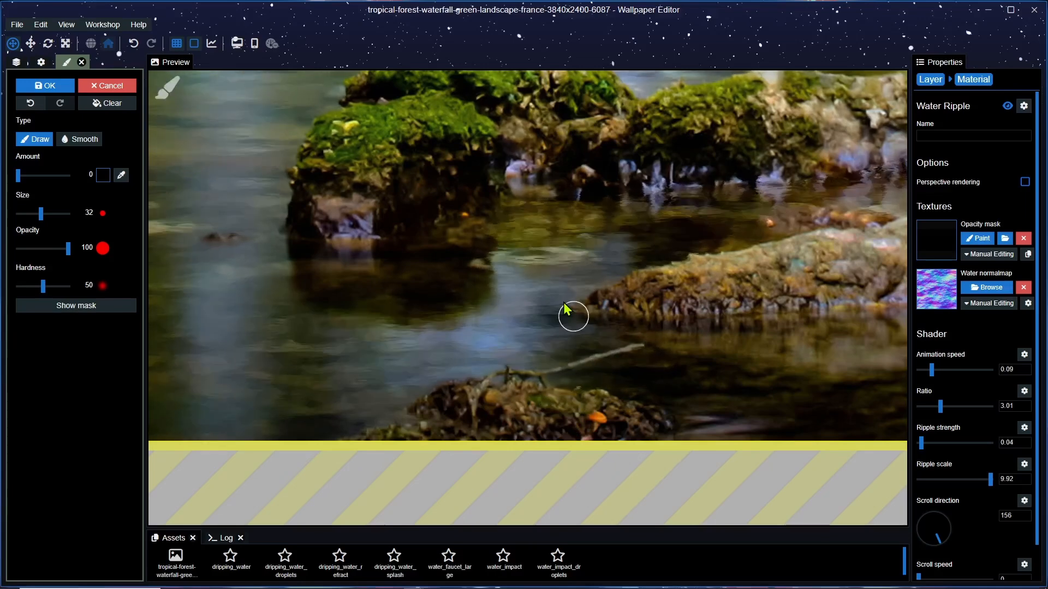
{"action": "left_click_drag", "start_coordinate": [588, 307], "coordinate": [635, 336]}
{"action": "left_click_drag", "start_coordinate": [561, 241], "coordinate": [426, 271]}
{"action": "left_click_drag", "start_coordinate": [791, 270], "coordinate": [705, 275]}
{"action": "left_click_drag", "start_coordinate": [815, 245], "coordinate": [777, 256]}
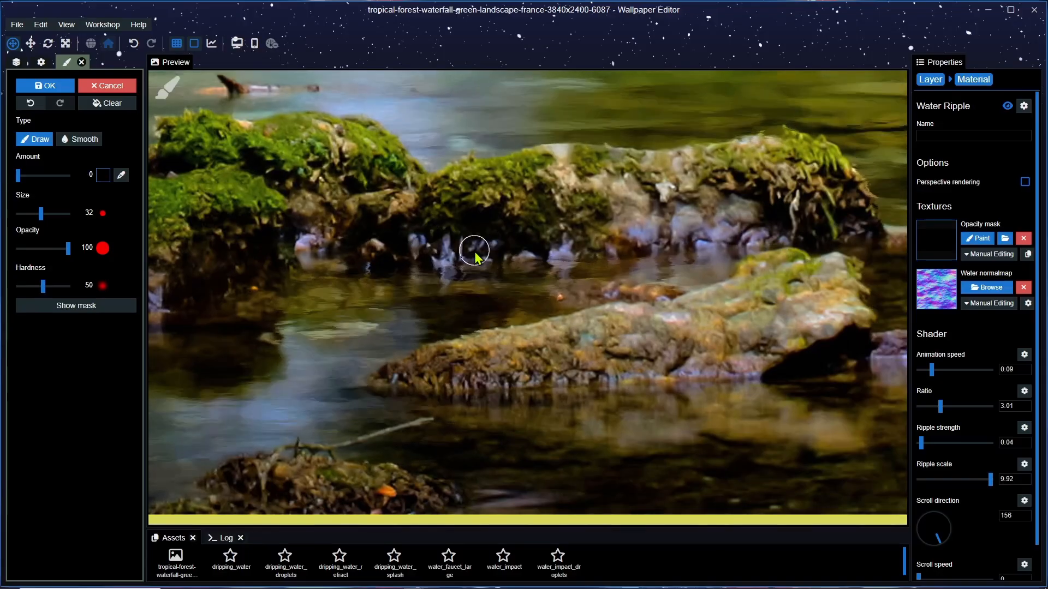
{"action": "left_click_drag", "start_coordinate": [725, 253], "coordinate": [555, 247]}
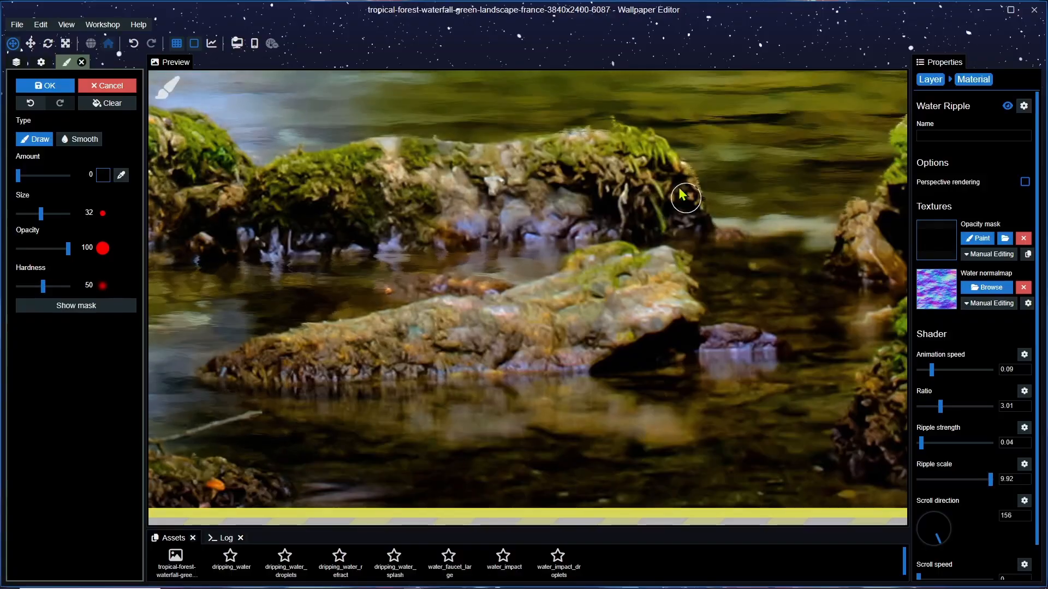
{"action": "scroll", "coordinate": [691, 205], "scroll_direction": "up", "scroll_amount": 2}
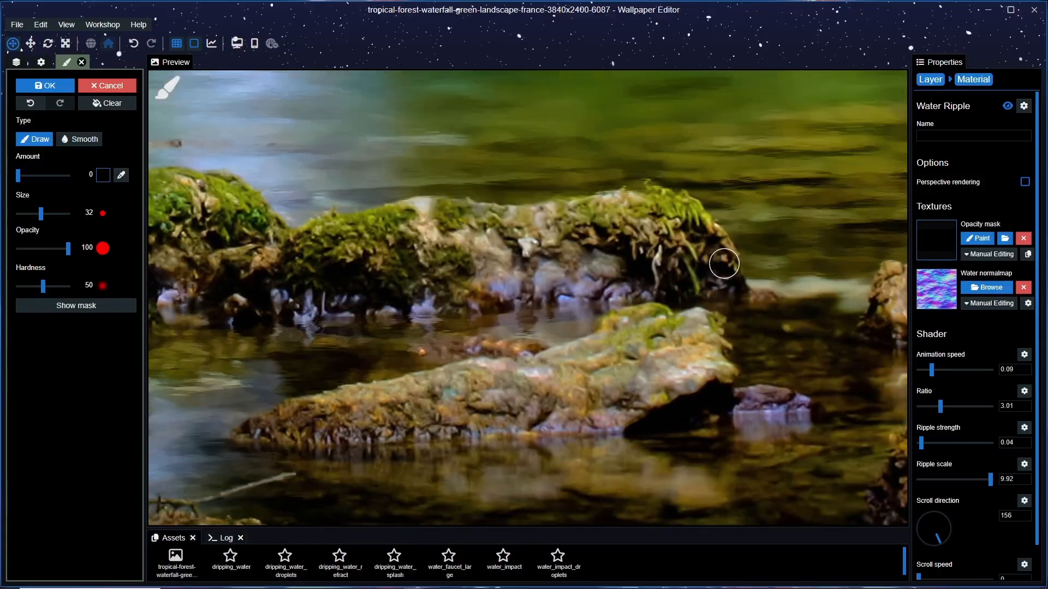
Step: Clean the ripple mask along the upper edge of the mossy rocks and the near side of the large boulder
{"action": "scroll", "coordinate": [638, 183], "scroll_direction": "up", "scroll_amount": 1}
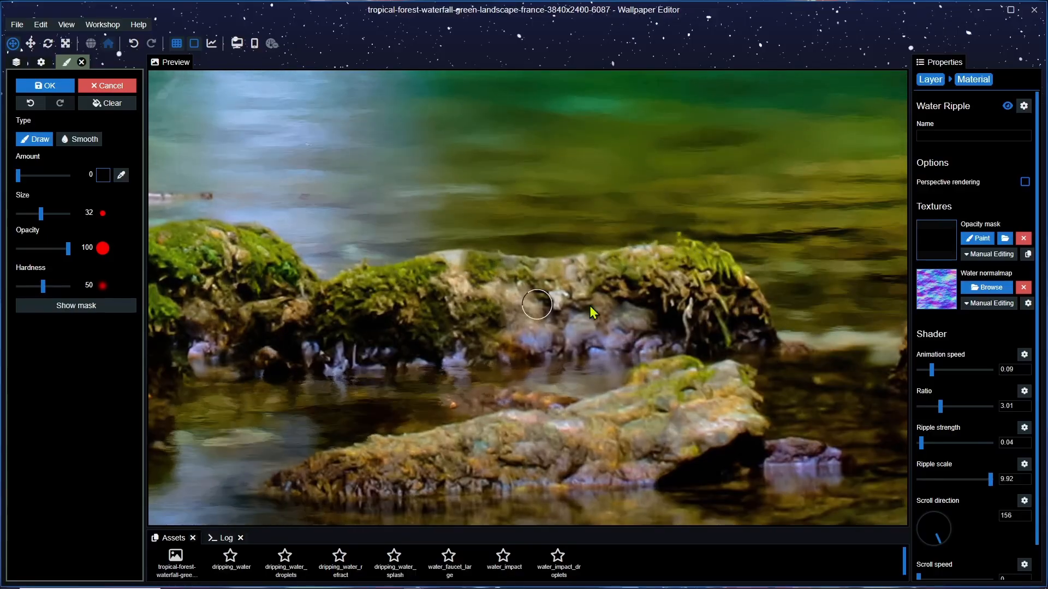
{"action": "left_click_drag", "start_coordinate": [590, 306], "coordinate": [295, 301]}
{"action": "left_click_drag", "start_coordinate": [705, 226], "coordinate": [605, 253]}
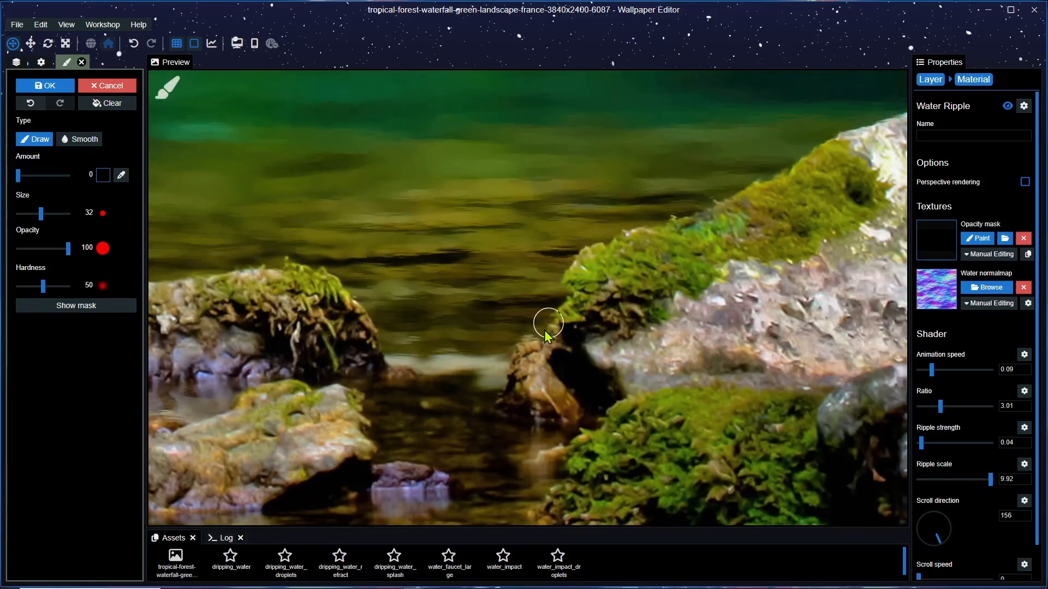
{"action": "left_click_drag", "start_coordinate": [656, 237], "coordinate": [546, 288]}
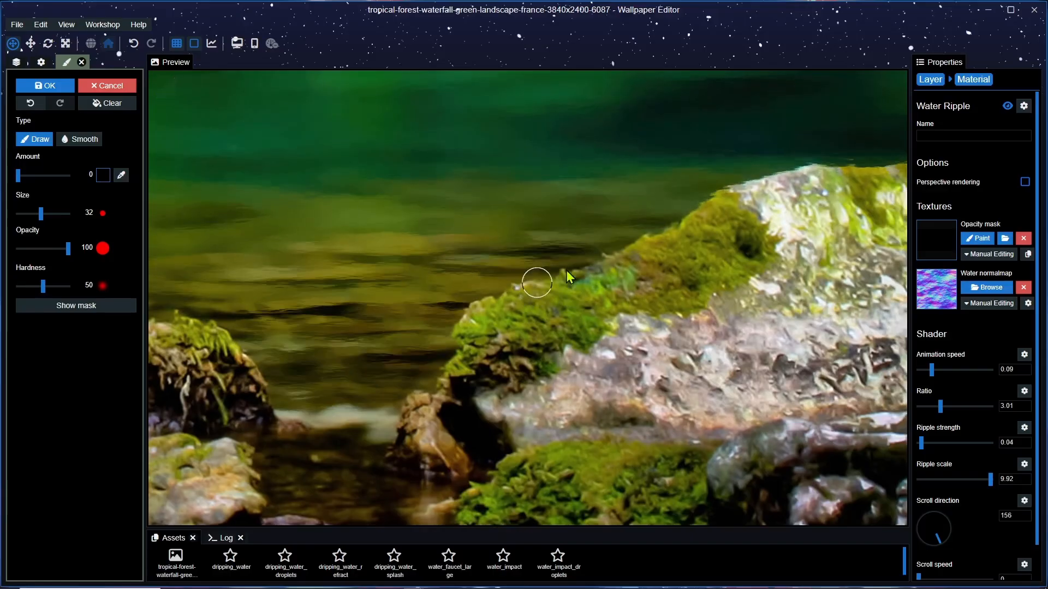
{"action": "left_click_drag", "start_coordinate": [720, 233], "coordinate": [555, 280]}
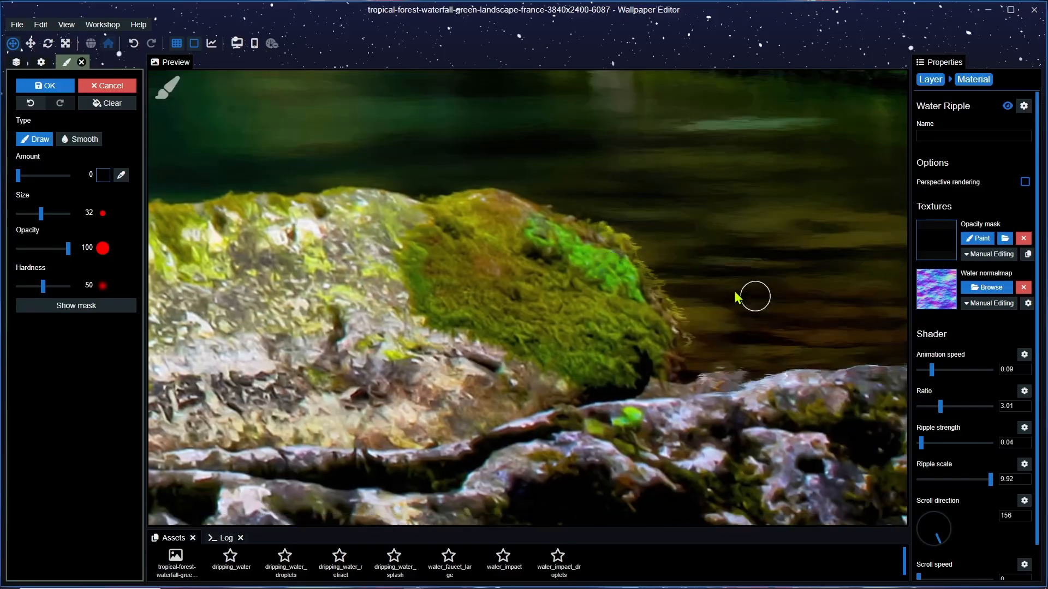
Step: Clean the ripple mask along the large boulder's far side and the rocks up to the image's right edge
{"action": "left_click_drag", "start_coordinate": [789, 286], "coordinate": [723, 284]}
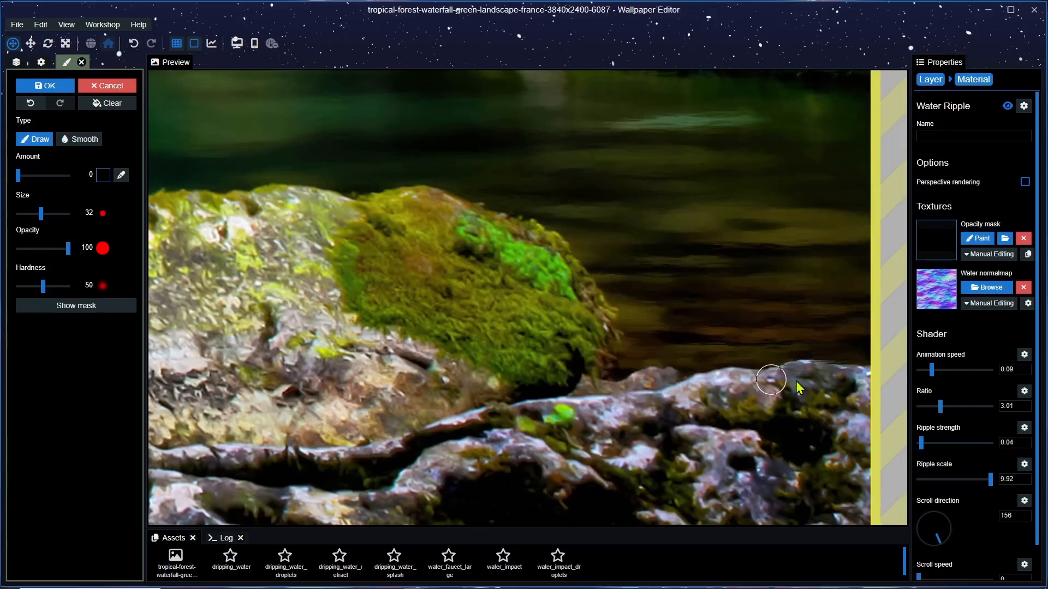
{"action": "left_click_drag", "start_coordinate": [856, 383], "coordinate": [708, 368]}
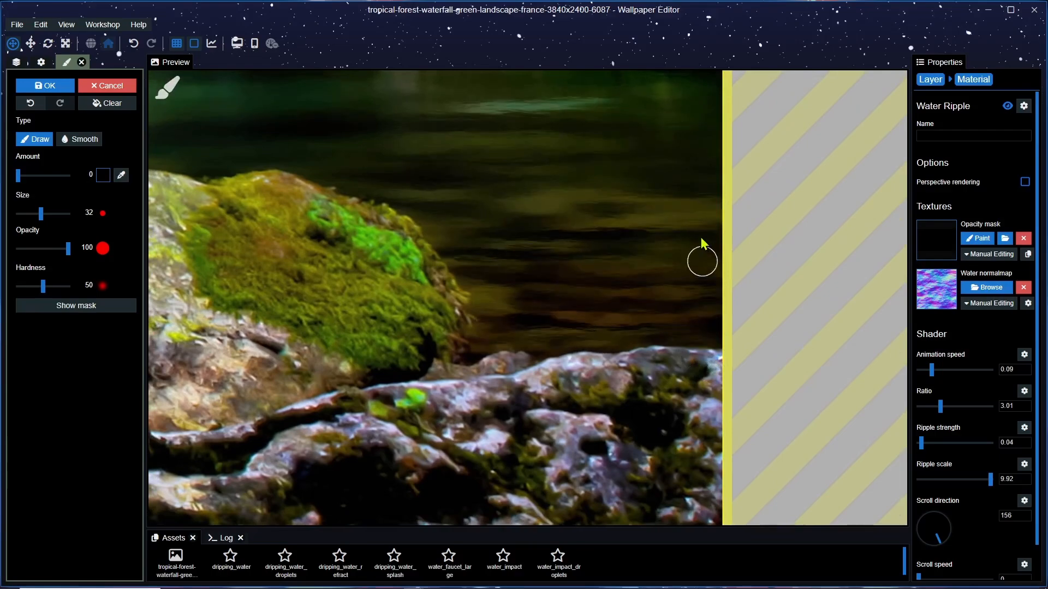
{"action": "left_click_drag", "start_coordinate": [701, 229], "coordinate": [752, 420]}
{"action": "left_click_drag", "start_coordinate": [657, 123], "coordinate": [678, 165]}
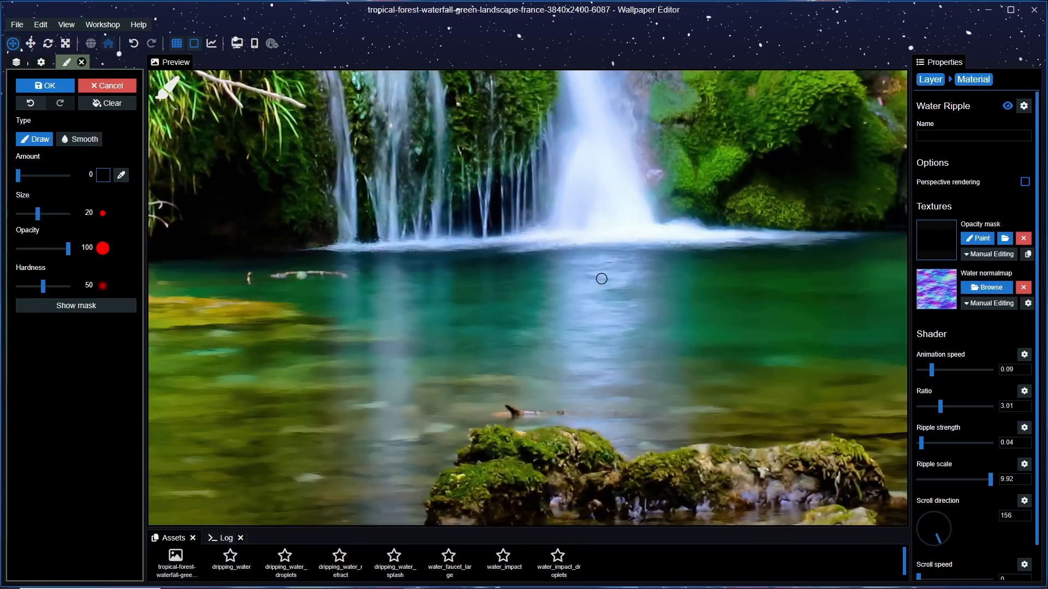
Step: Examine the ripple effect across the pool, the foreground rocks and the base of the waterfall
{"action": "left_click_drag", "start_coordinate": [601, 279], "coordinate": [514, 302]}
{"action": "scroll", "coordinate": [720, 283], "scroll_direction": "down", "scroll_amount": 5}
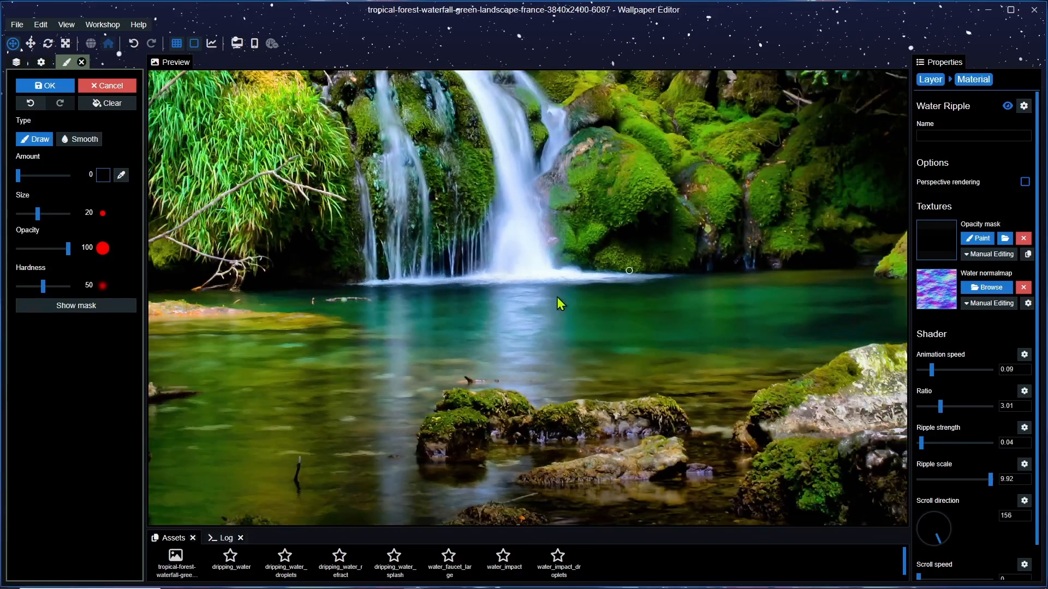
{"action": "scroll", "coordinate": [517, 299], "scroll_direction": "down", "scroll_amount": 2}
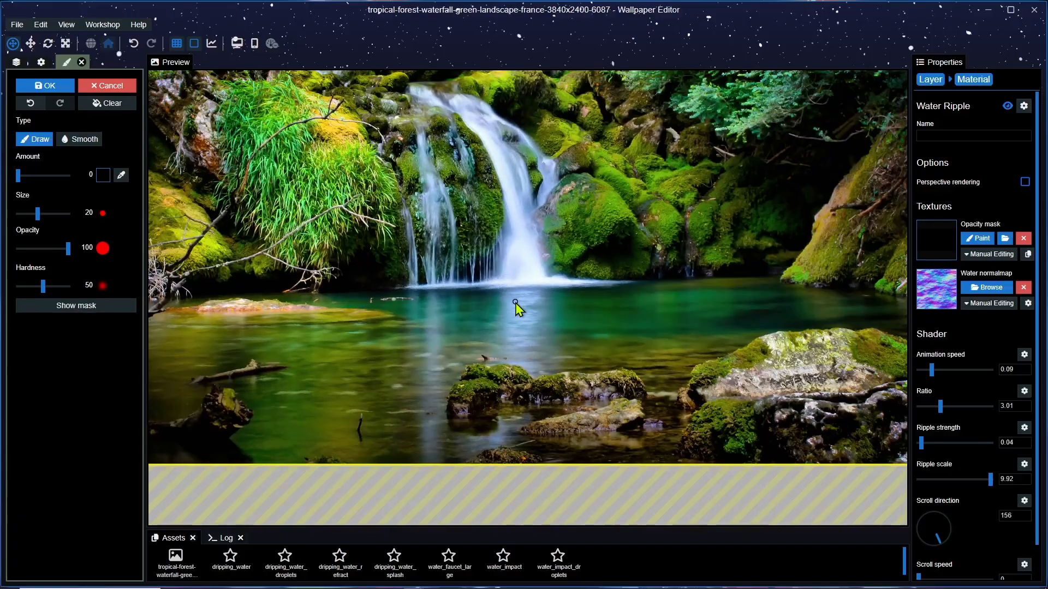
{"action": "scroll", "coordinate": [516, 304], "scroll_direction": "up", "scroll_amount": 1}
{"action": "scroll", "coordinate": [516, 304], "scroll_direction": "up", "scroll_amount": 1}
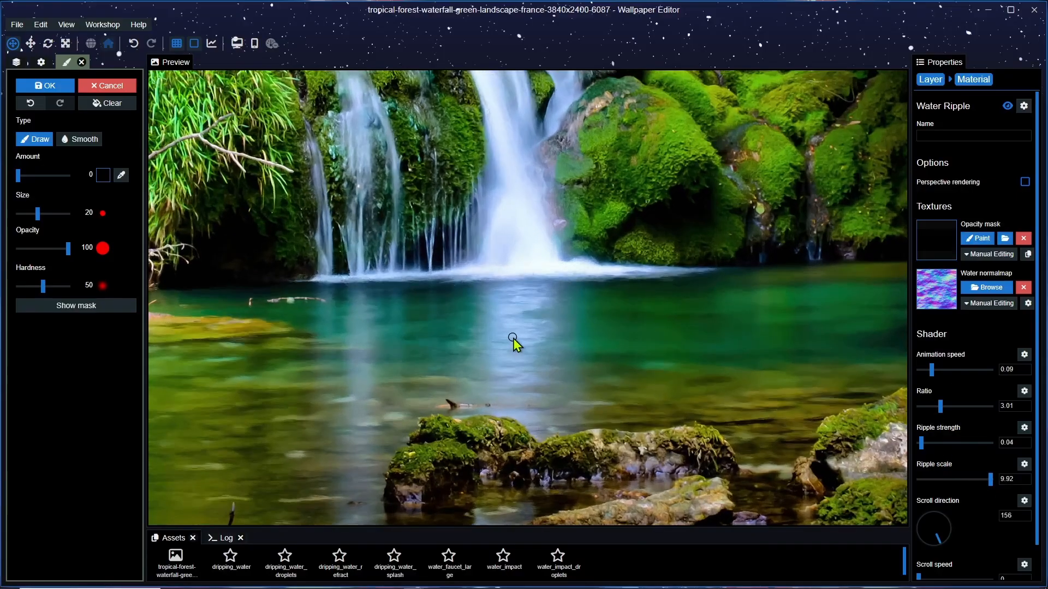
{"action": "scroll", "coordinate": [542, 320], "scroll_direction": "up", "scroll_amount": 3}
{"action": "left_click_drag", "start_coordinate": [552, 319], "coordinate": [439, 359]}
{"action": "scroll", "coordinate": [473, 323], "scroll_direction": "down", "scroll_amount": 2}
{"action": "left_click_drag", "start_coordinate": [515, 299], "coordinate": [607, 414]}
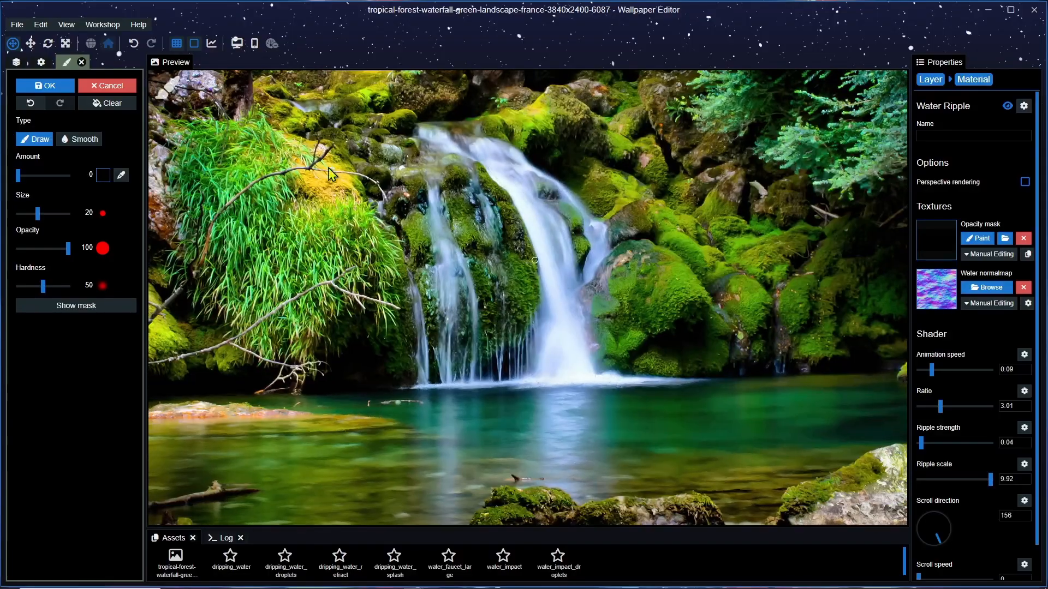
Step: Apply the edited ripple mask and save the project
{"action": "left_click", "coordinate": [49, 87]}
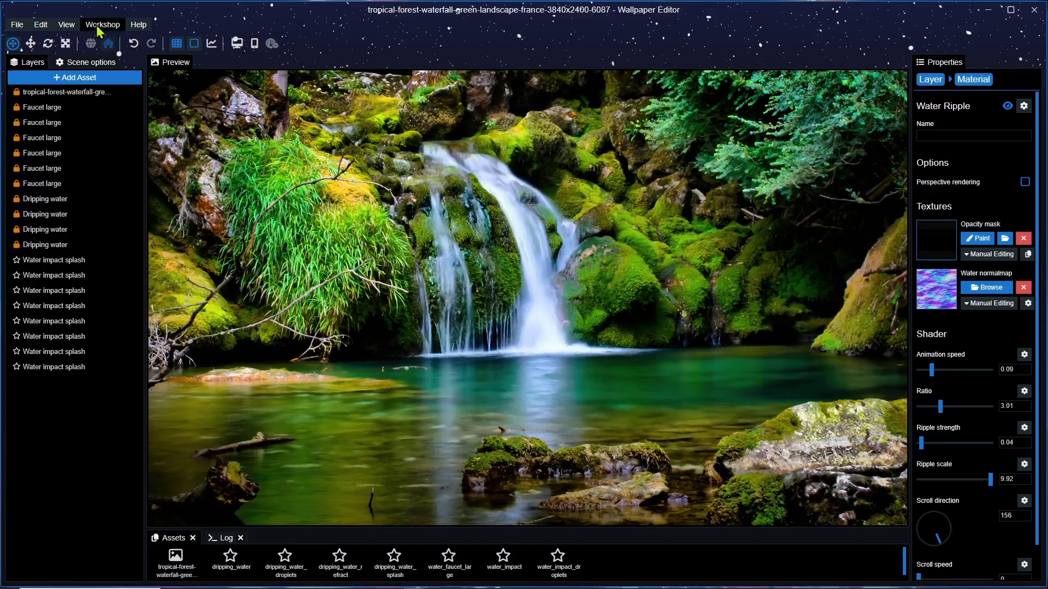
{"action": "left_click", "coordinate": [99, 28]}
{"action": "key", "text": "ctrl+s"}
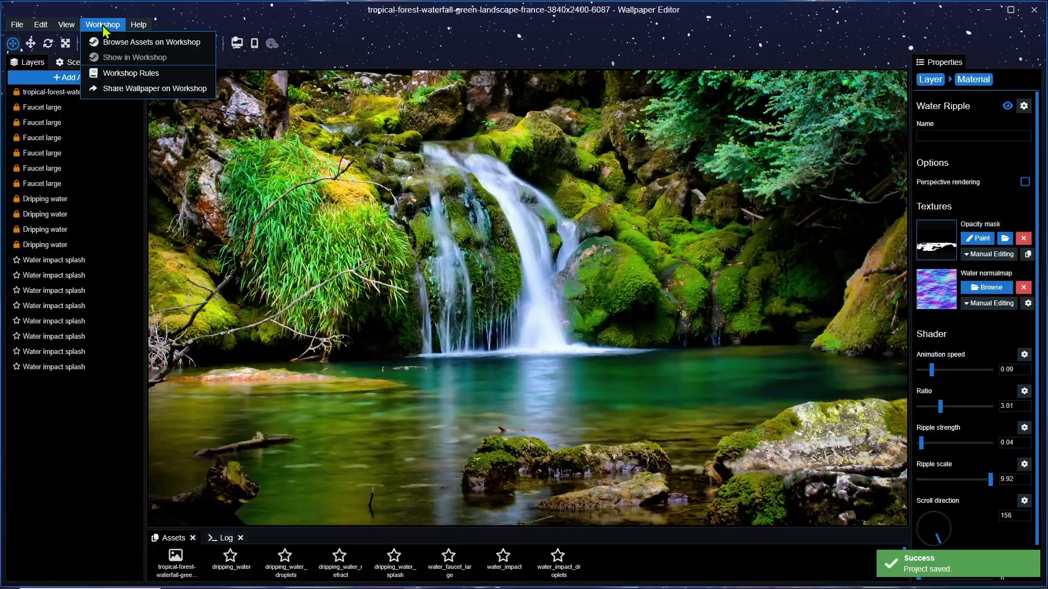
{"action": "left_click", "coordinate": [102, 27]}
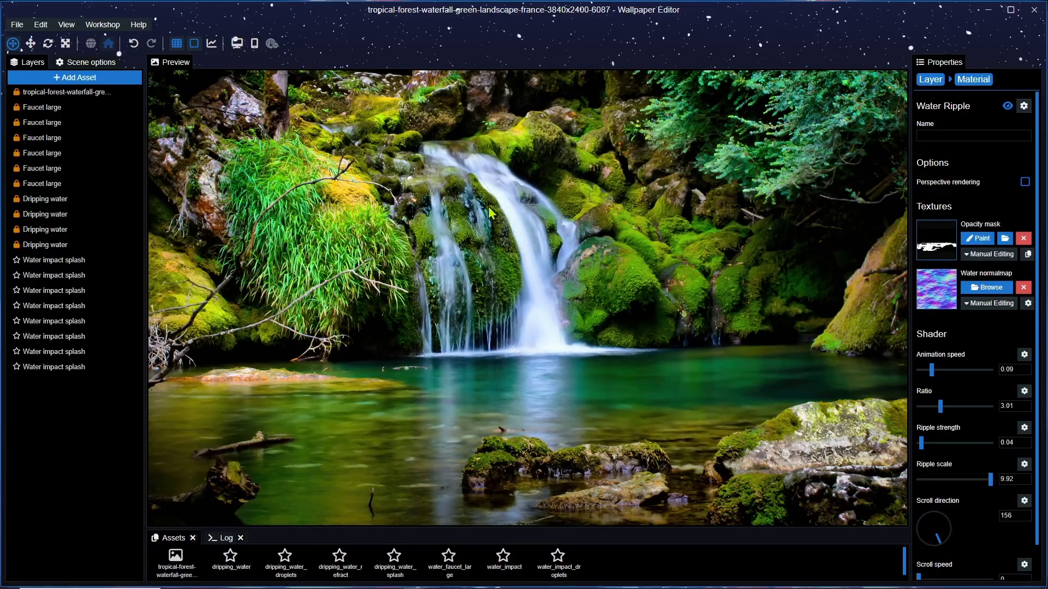
Step: Preview the wallpaper in its display framing and inspect the animated waterfall and pool
{"action": "left_click", "coordinate": [237, 44]}
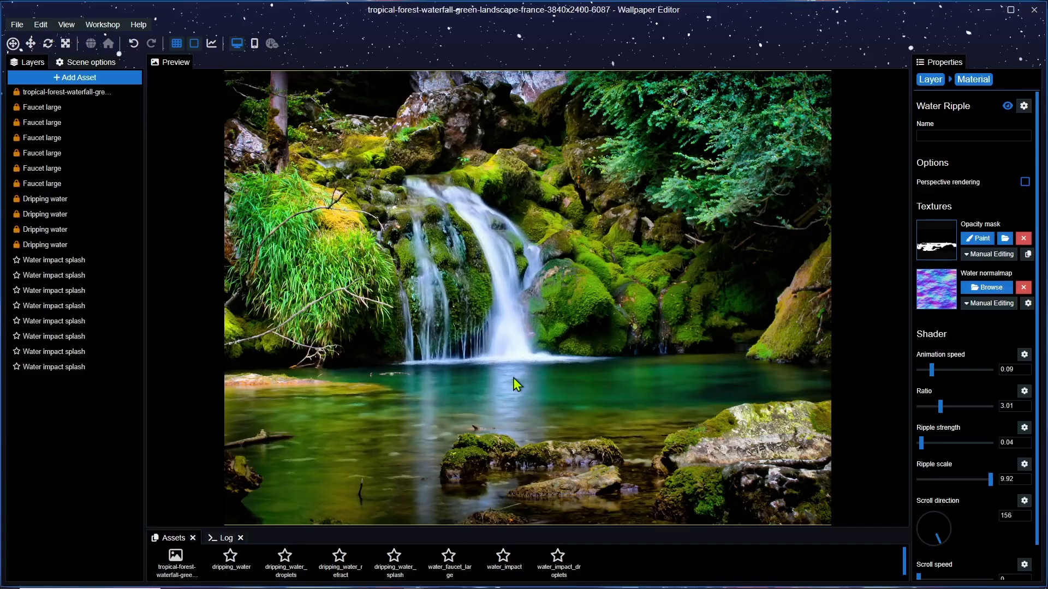
{"action": "scroll", "coordinate": [512, 375], "scroll_direction": "up", "scroll_amount": 3}
{"action": "scroll", "coordinate": [512, 375], "scroll_direction": "down", "scroll_amount": 2}
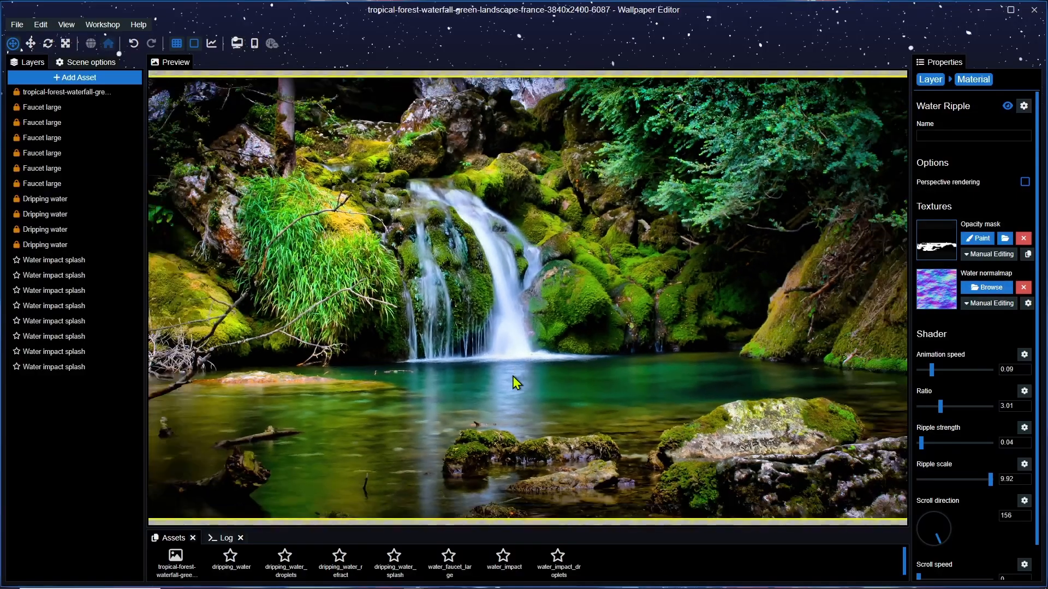
{"action": "scroll", "coordinate": [513, 375], "scroll_direction": "down", "scroll_amount": 2}
{"action": "scroll", "coordinate": [512, 375], "scroll_direction": "up", "scroll_amount": 2}
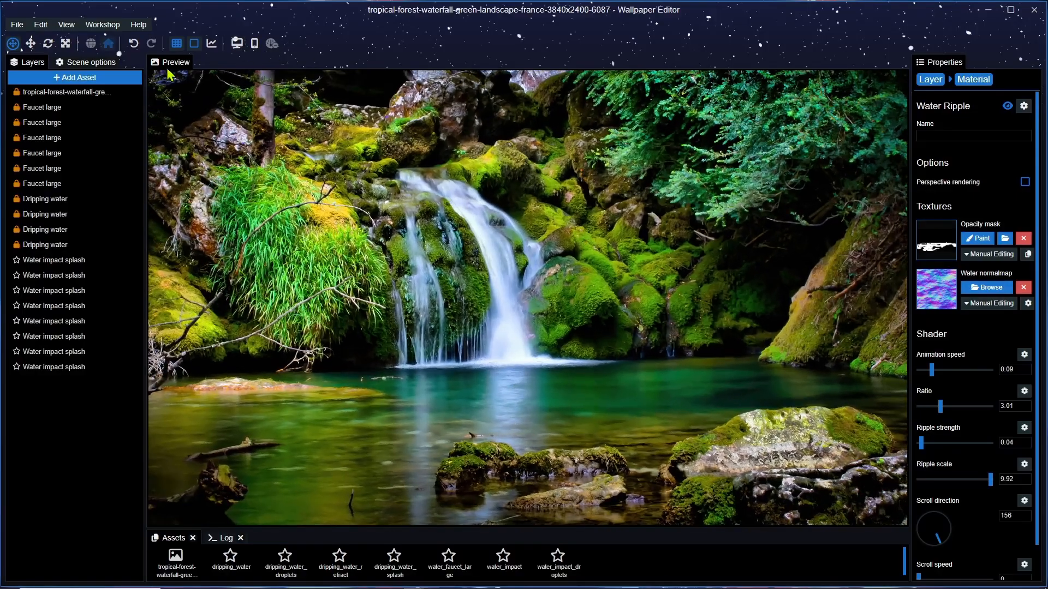
Step: Save a copy of the project under the new name Waterfall
{"action": "left_click", "coordinate": [19, 24]}
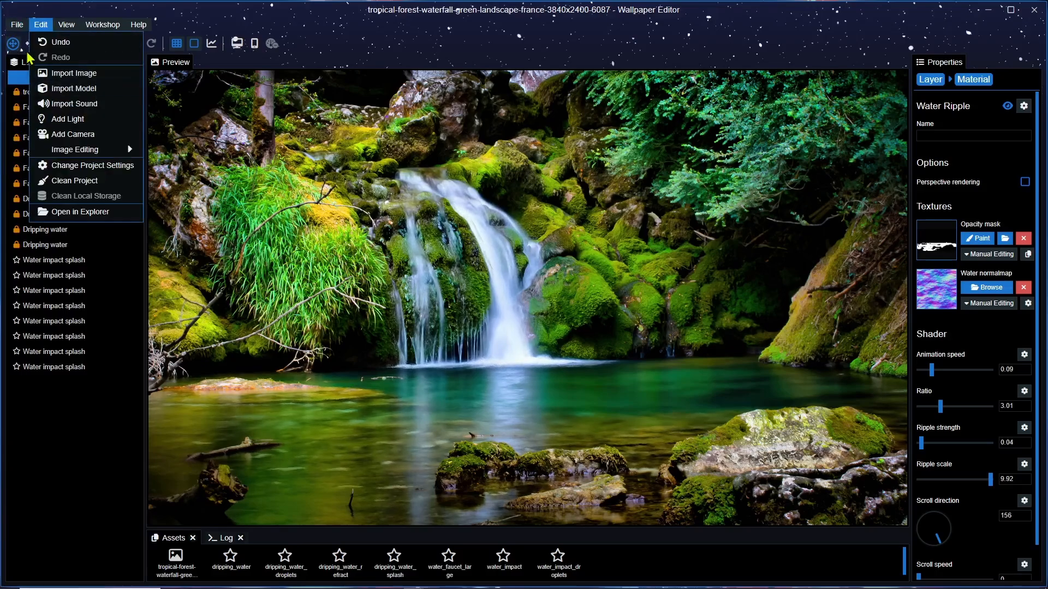
{"action": "left_click", "coordinate": [54, 104]}
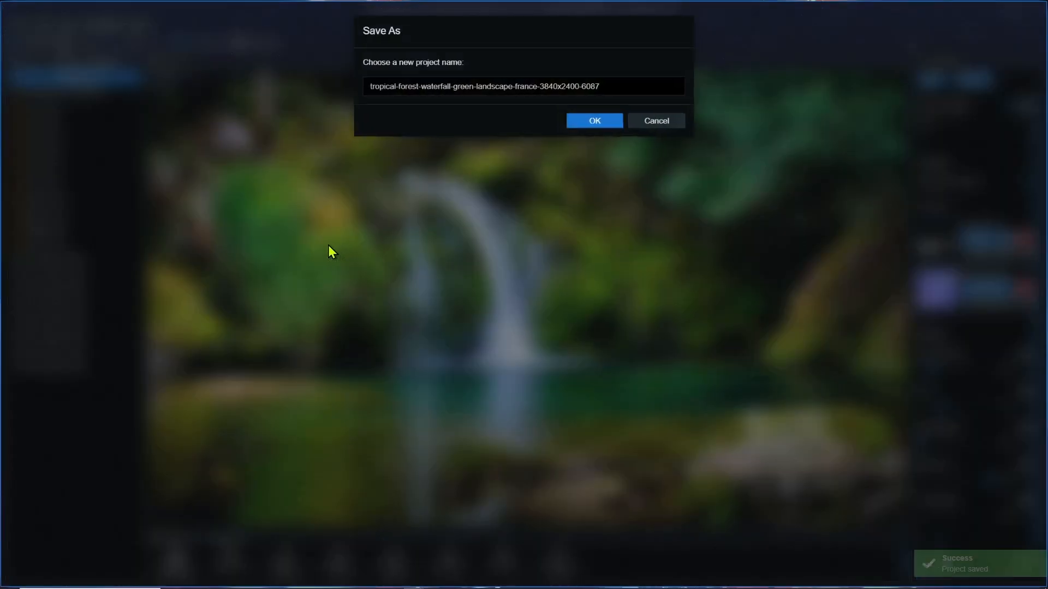
{"action": "left_click_drag", "start_coordinate": [623, 85], "coordinate": [221, 67]}
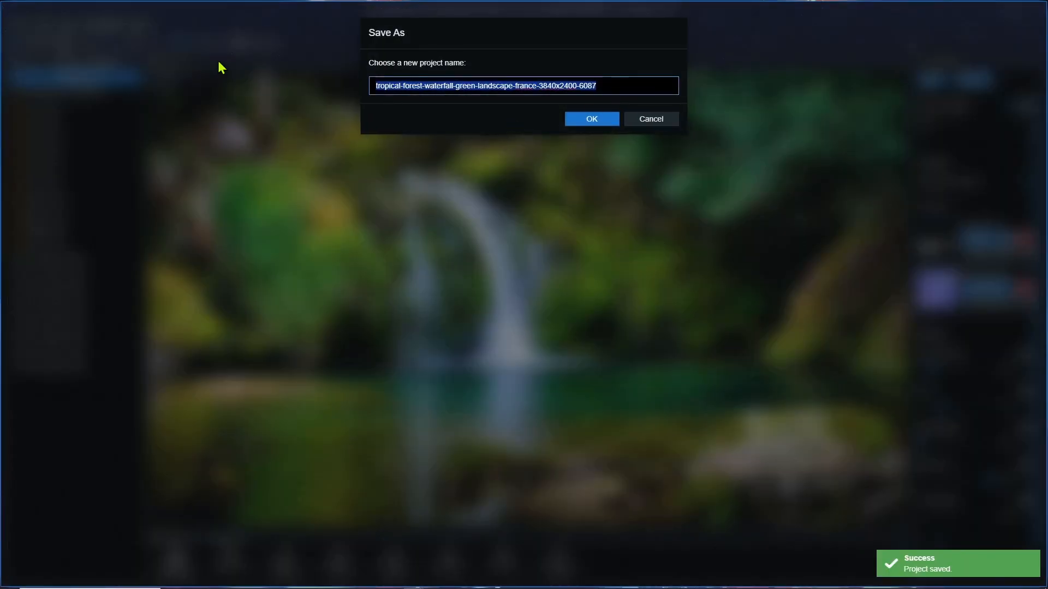
{"action": "type", "text": "Waterfa"}
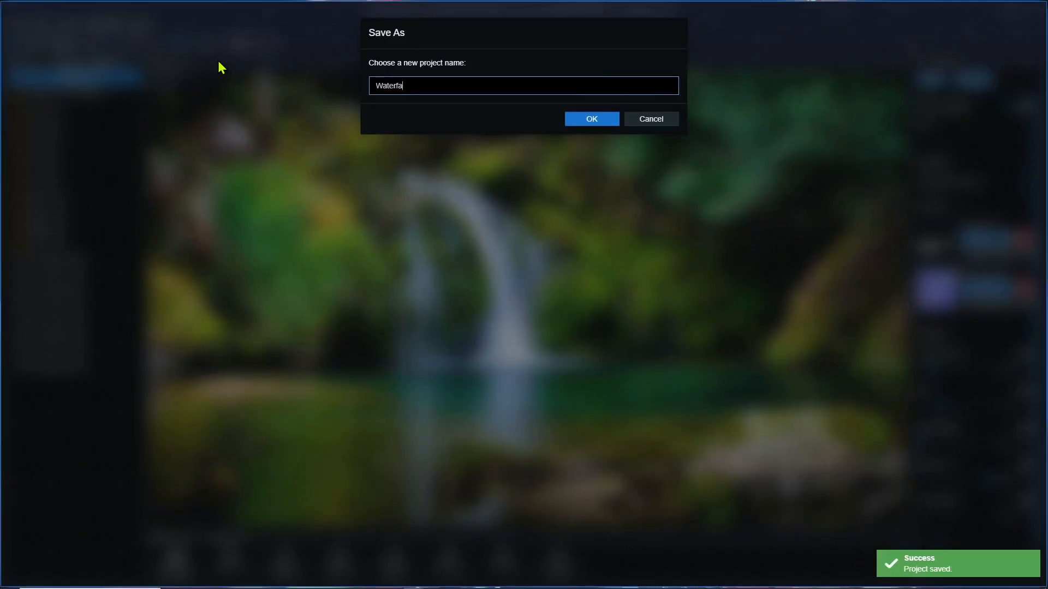
{"action": "type", "text": "ll"}
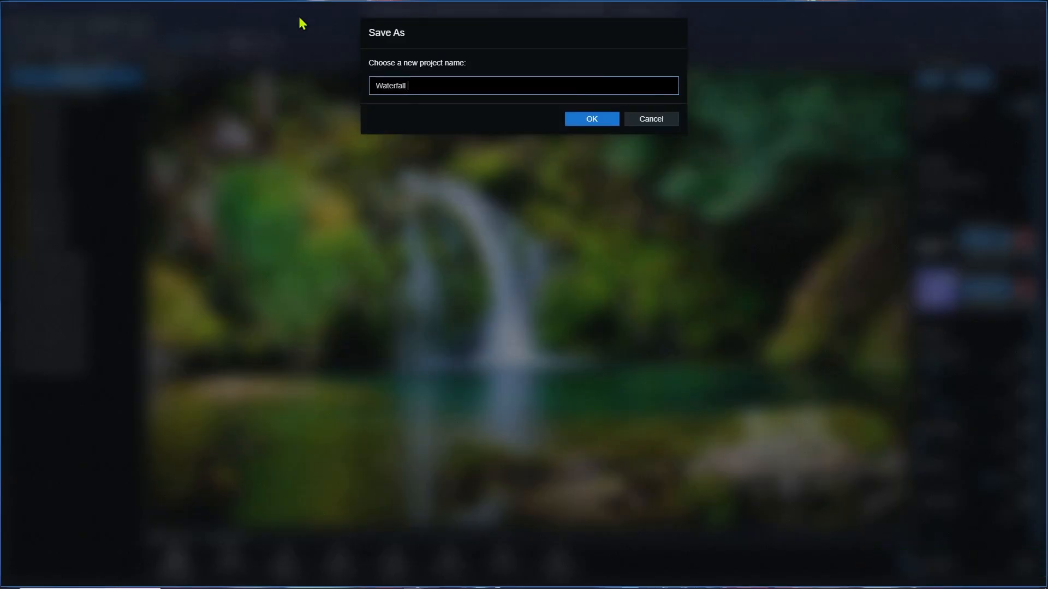
{"action": "key", "text": "Return"}
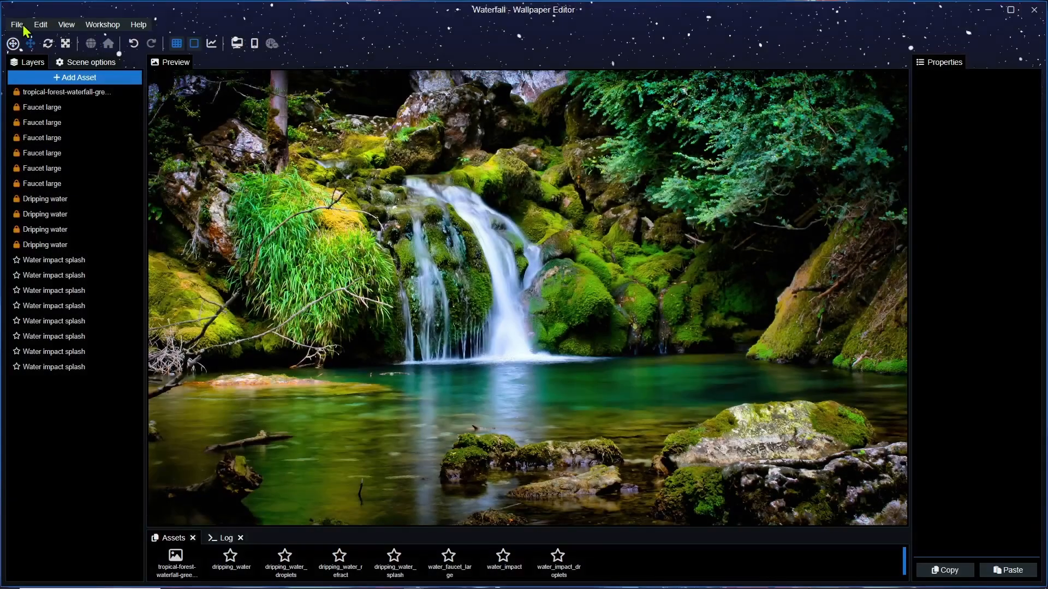
Step: Apply the Waterfall project as the desktop wallpaper and minimize the wallpaper browser to reveal the desktop
{"action": "left_click", "coordinate": [20, 27]}
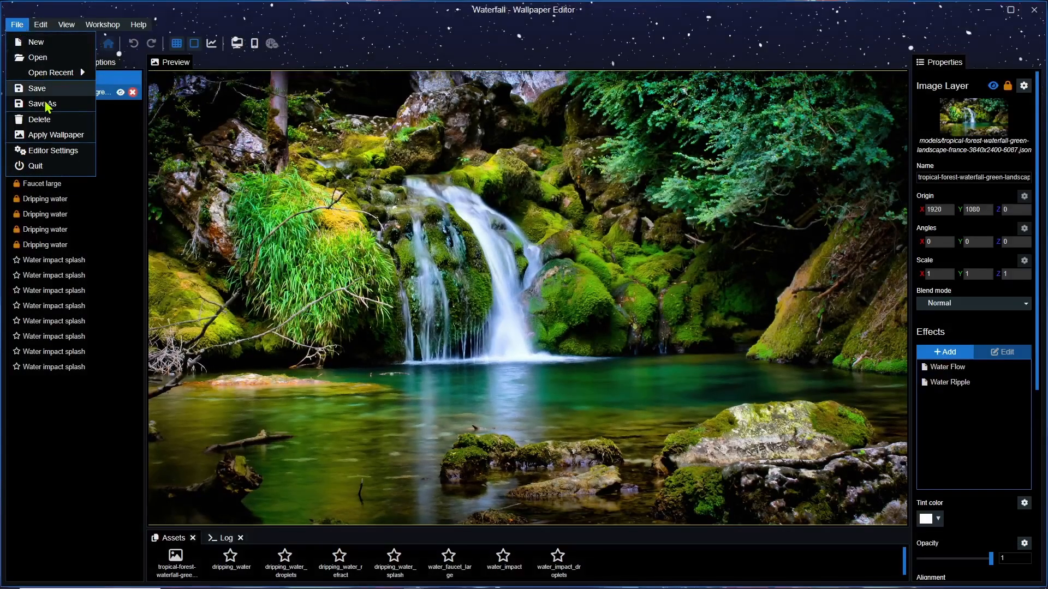
{"action": "left_click", "coordinate": [47, 136]}
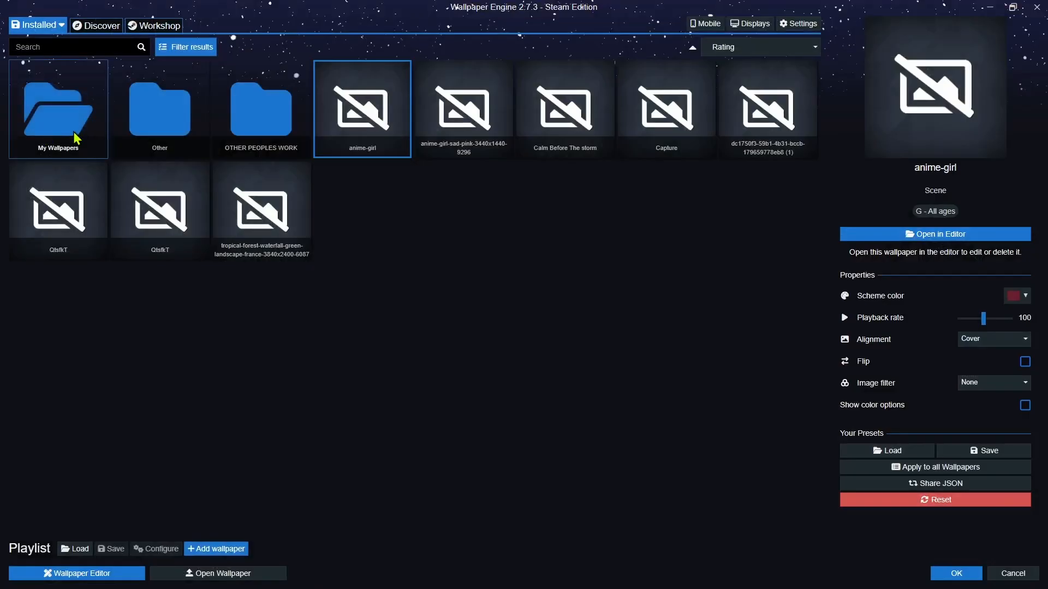
{"action": "left_click", "coordinate": [996, 12]}
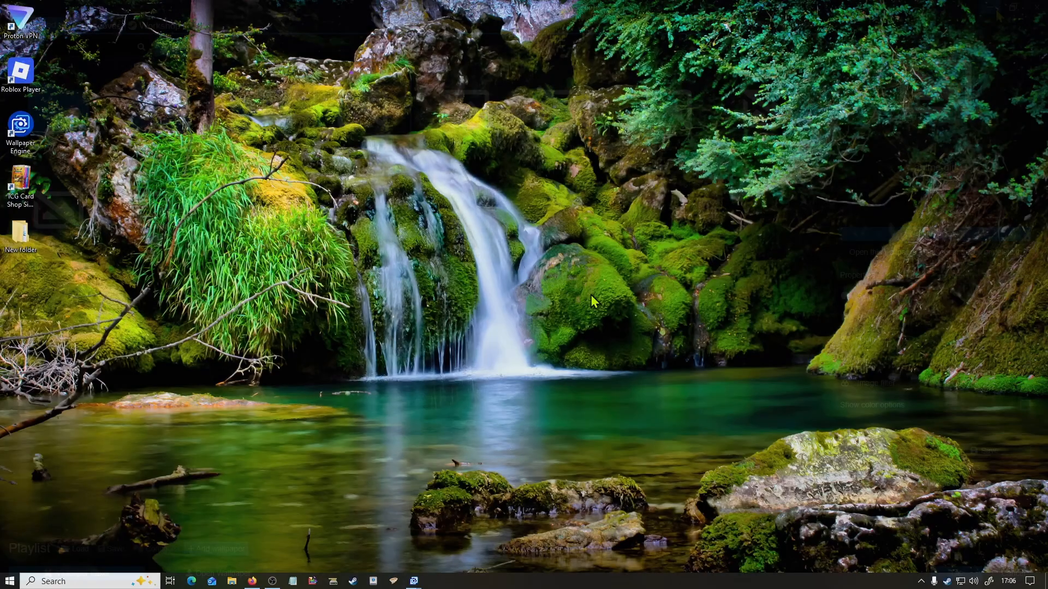